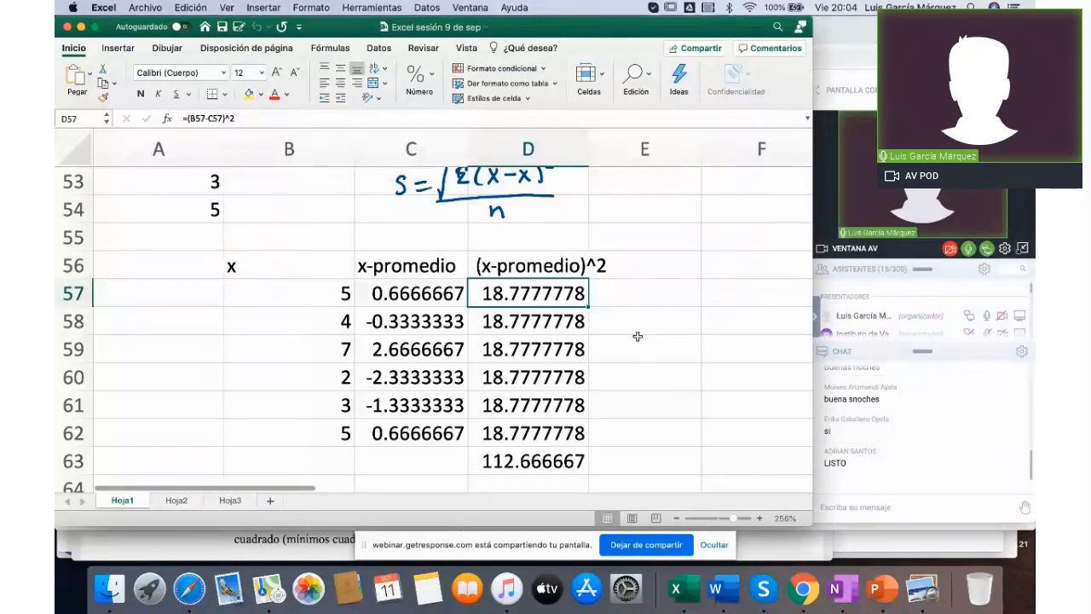
# Step: Clear the x-promedio and (x-promedio)^2 columns, including headers and the sum, from C56:D63
pyautogui.scroll(1, 638, 336)
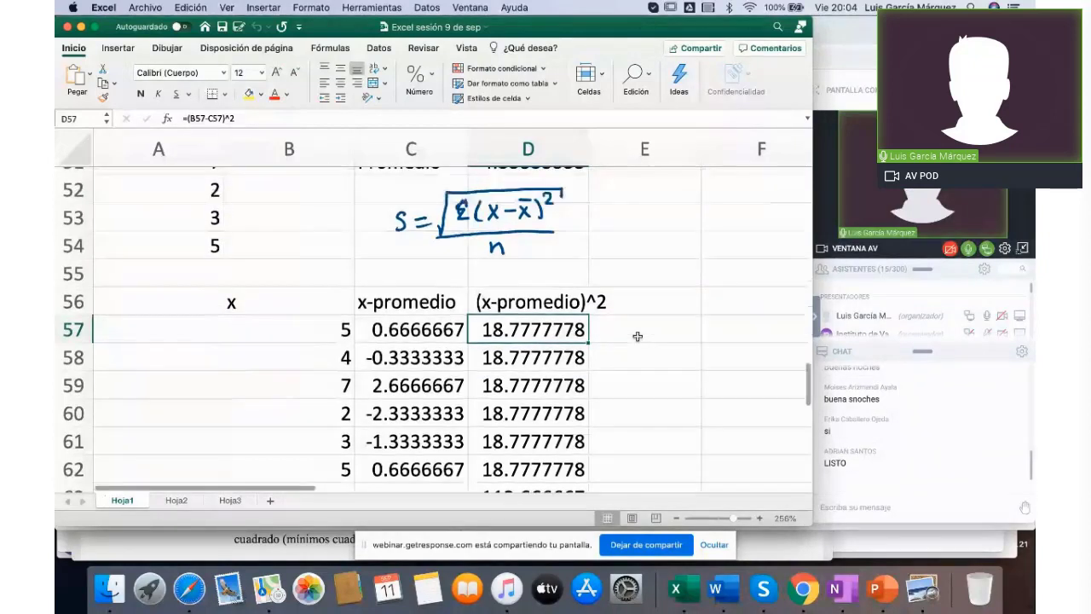
pyautogui.scroll(1, 637, 336)
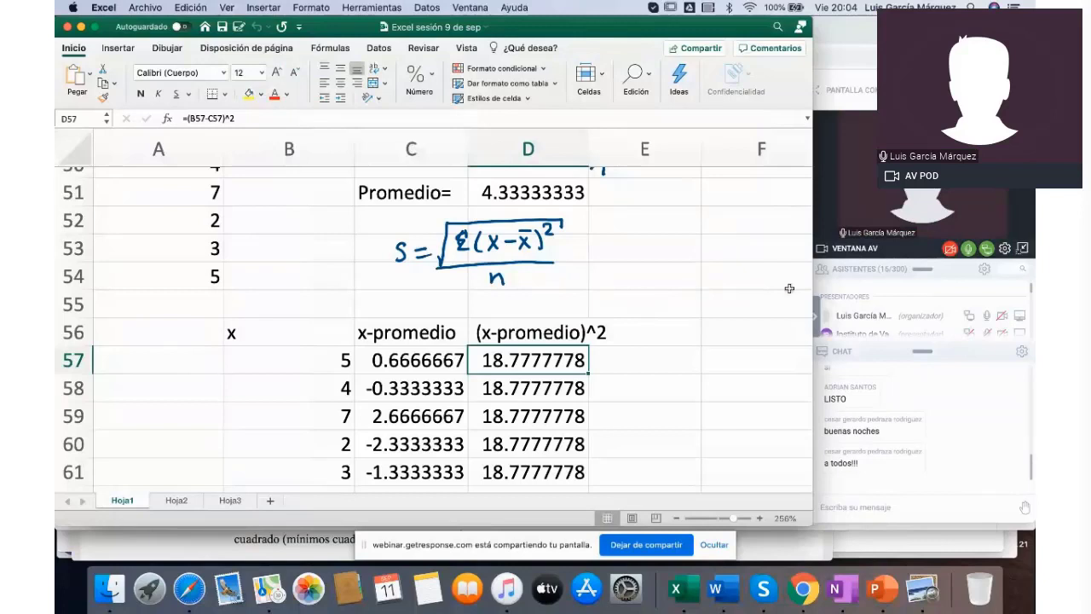
pyautogui.scroll(2, 966, 445)
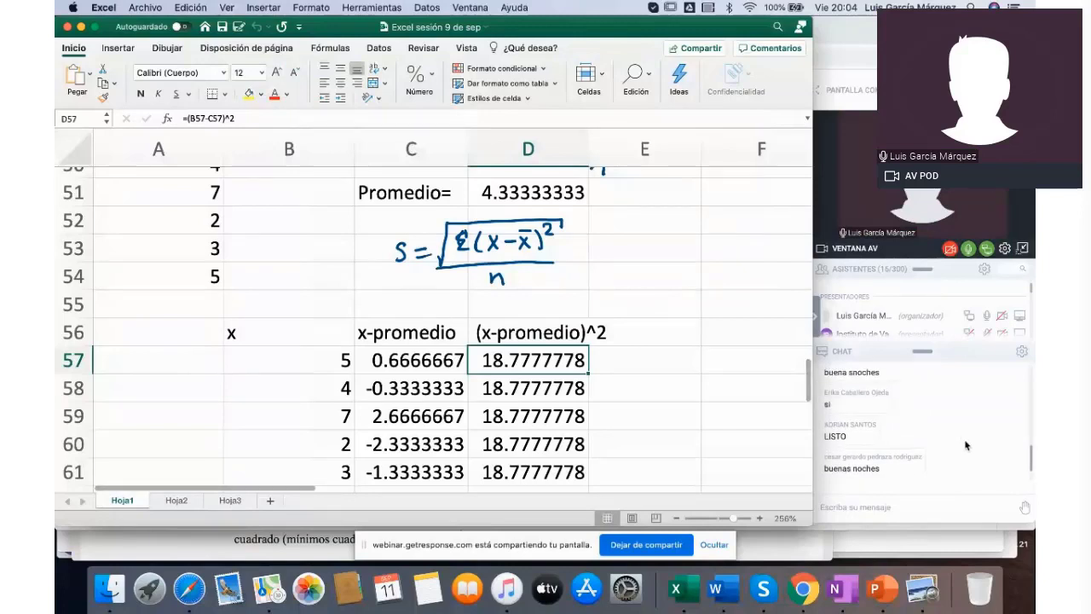
pyautogui.scroll(-2, 966, 445)
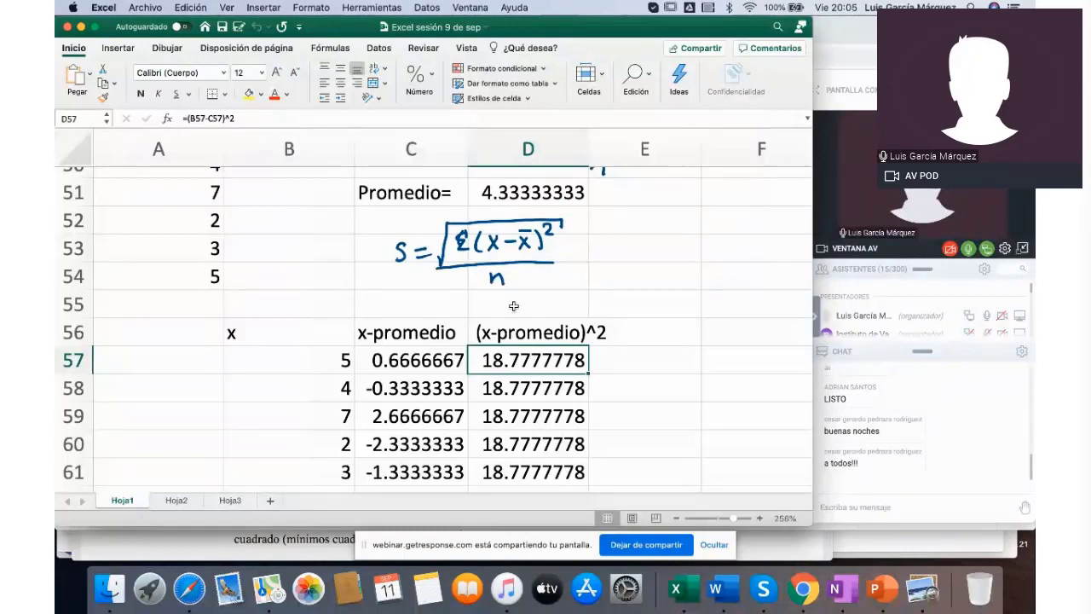
pyautogui.scroll(4, 514, 305)
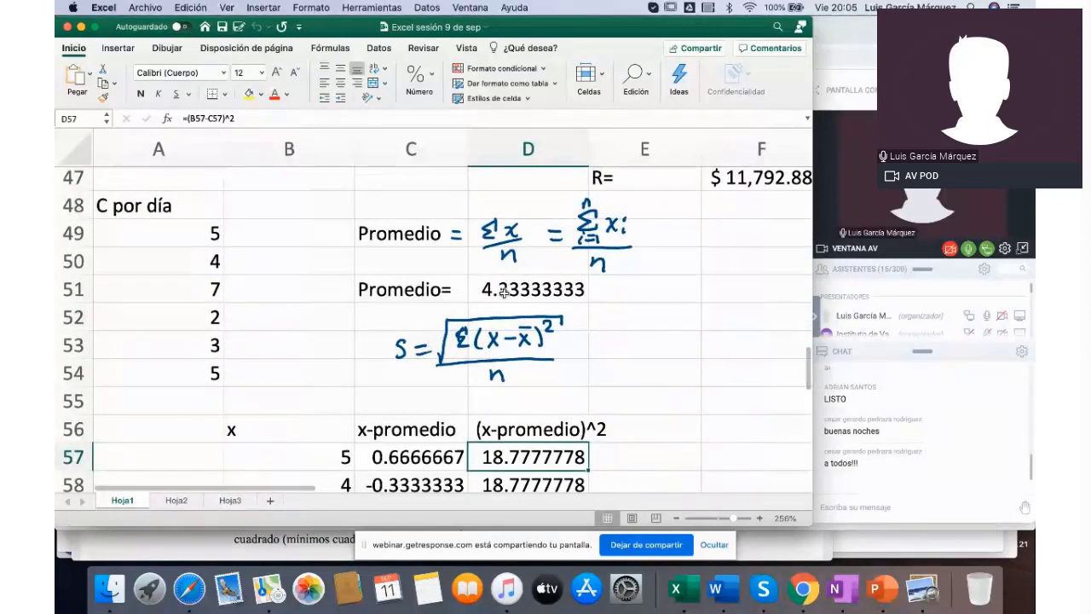
pyautogui.scroll(-2, 459, 394)
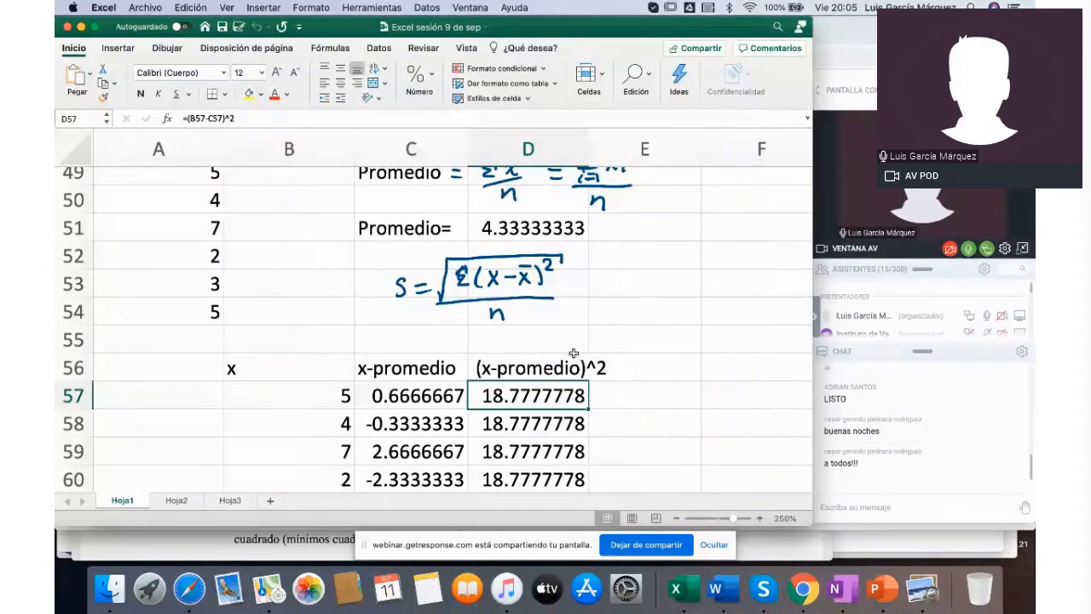
pyautogui.scroll(-3, 573, 352)
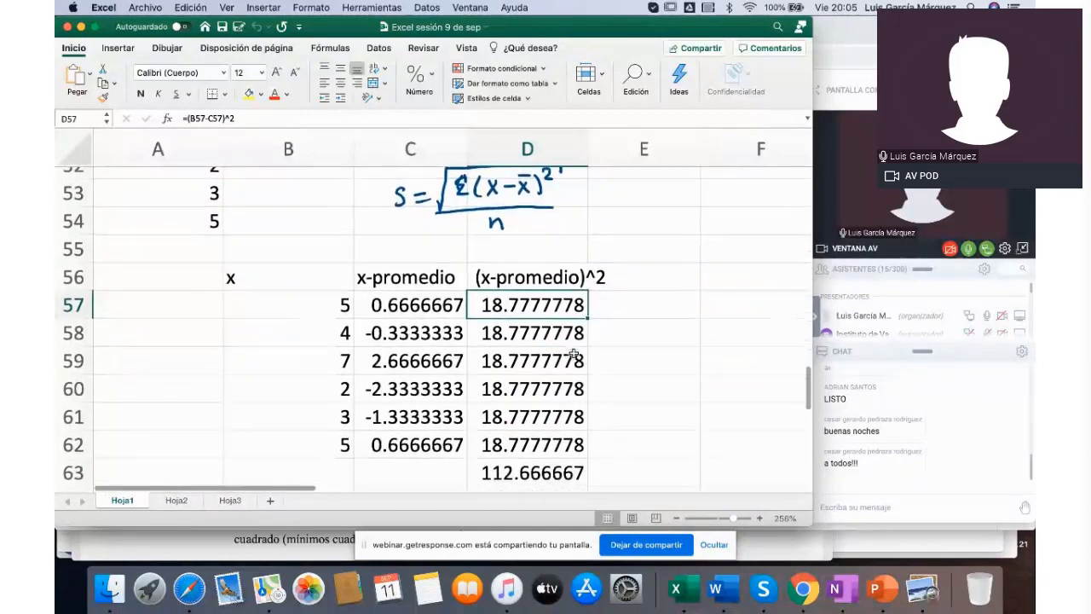
pyautogui.moveTo(452, 278); pyautogui.dragTo(557, 467)
pyautogui.press('Delete')
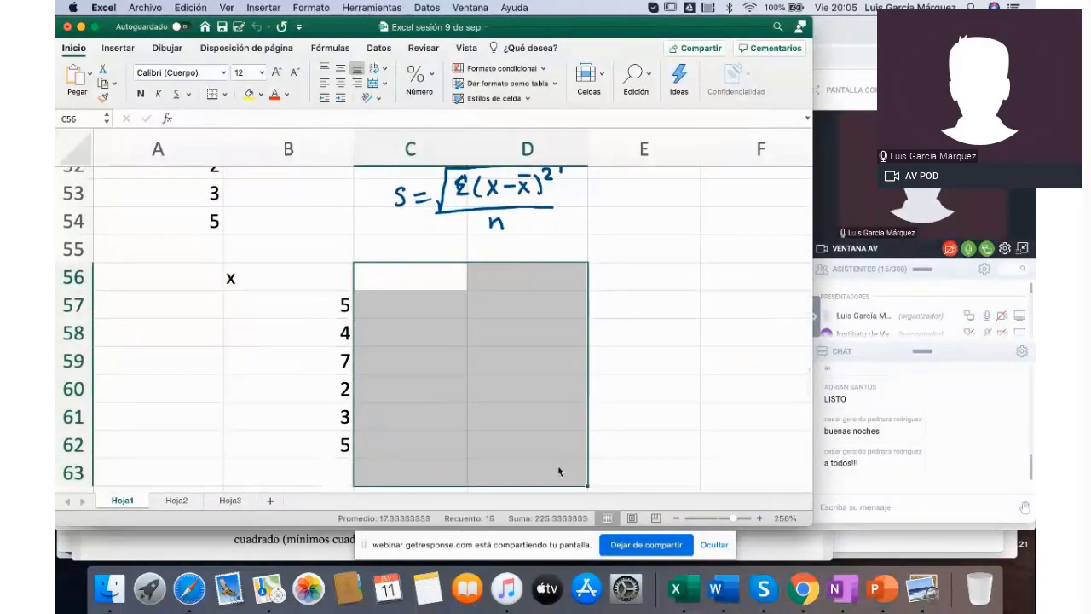
pyautogui.click(633, 248)
pyautogui.click(558, 247)
# Step: Erase the handwritten radical sign from the standard deviation formula above the table
pyautogui.scroll(2, 555, 246)
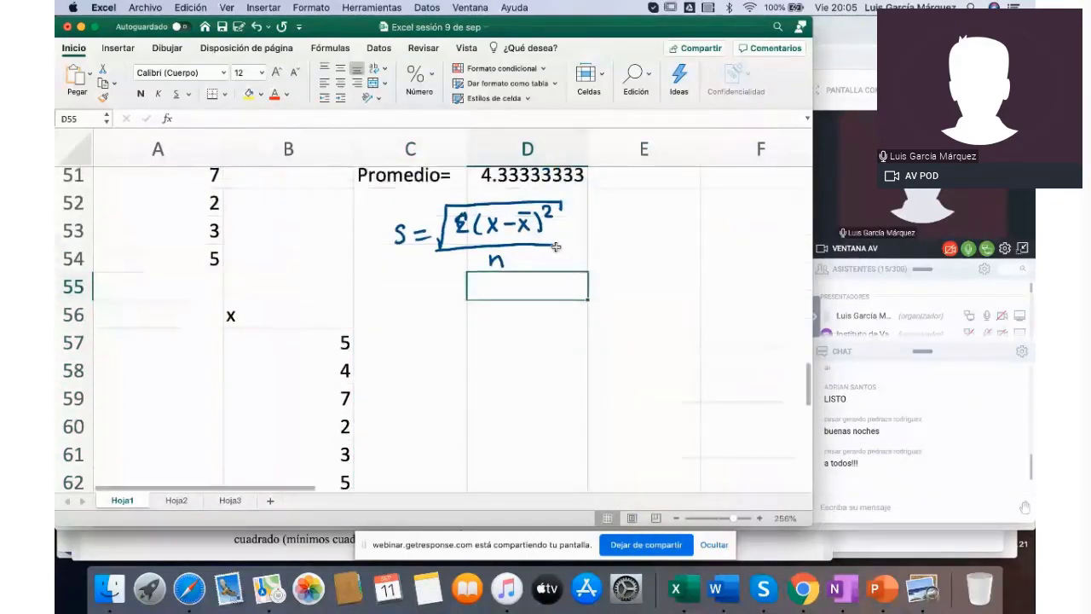
pyautogui.scroll(1, 556, 247)
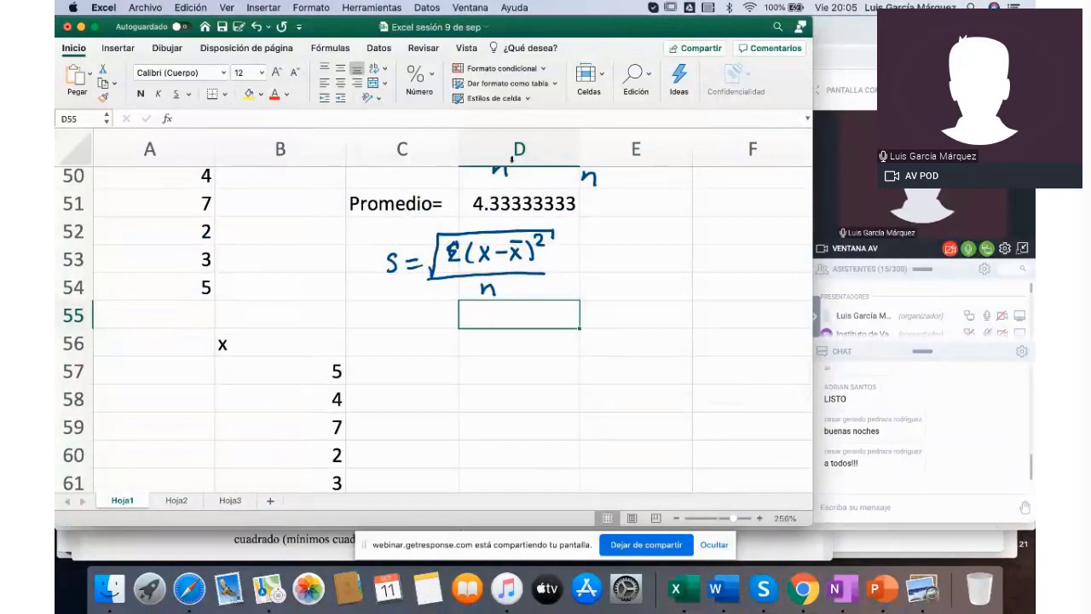
pyautogui.click(166, 48)
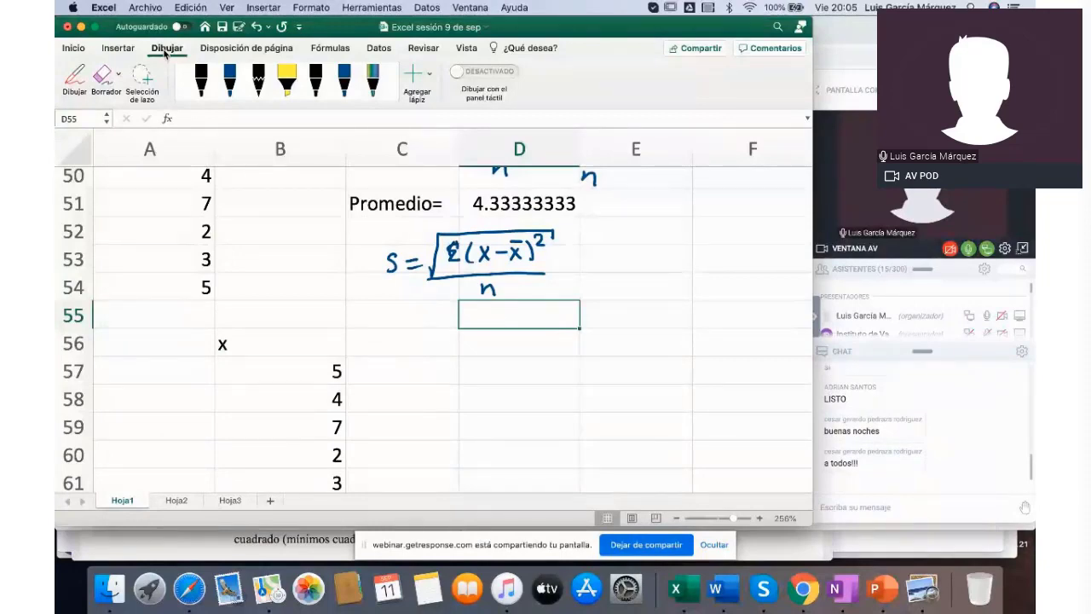
pyautogui.click(75, 77)
pyautogui.click(104, 75)
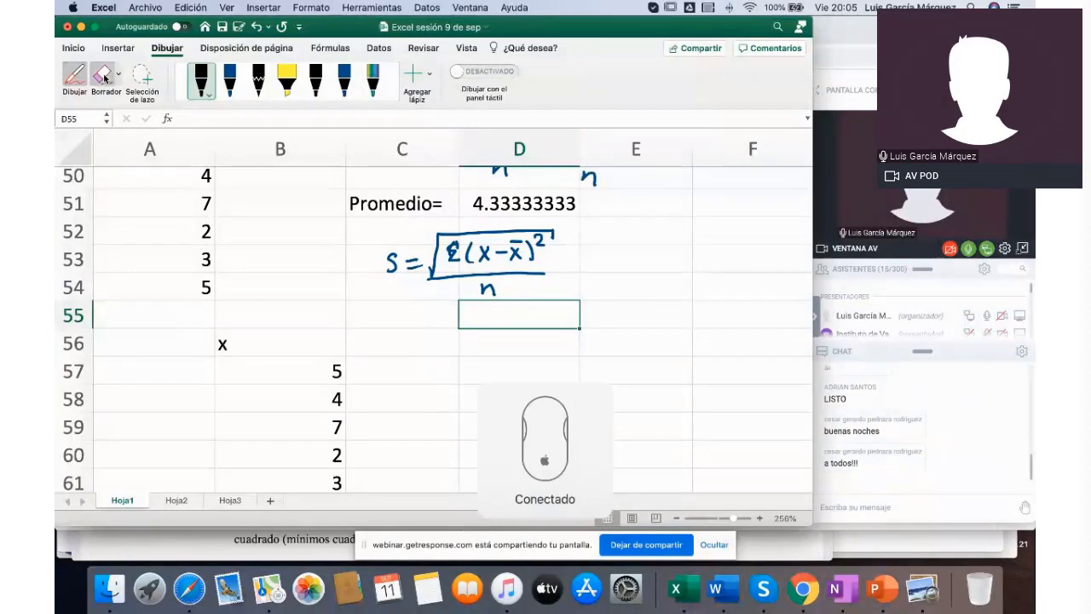
pyautogui.click(439, 260)
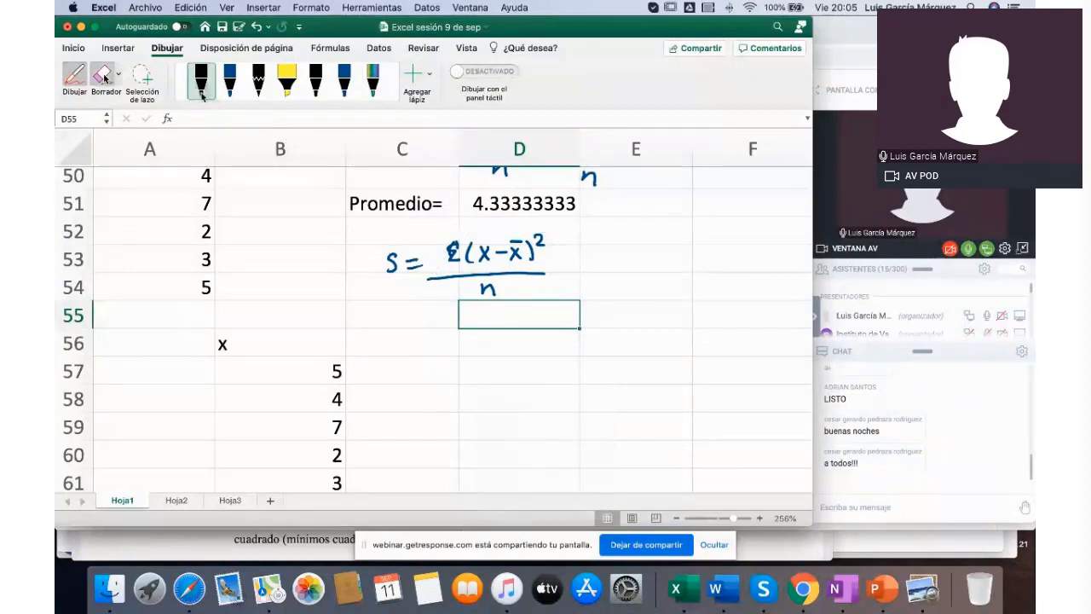
# Step: Draw a black radical sign that encloses the whole fraction of the s formula, including the n denominator
pyautogui.click(73, 76)
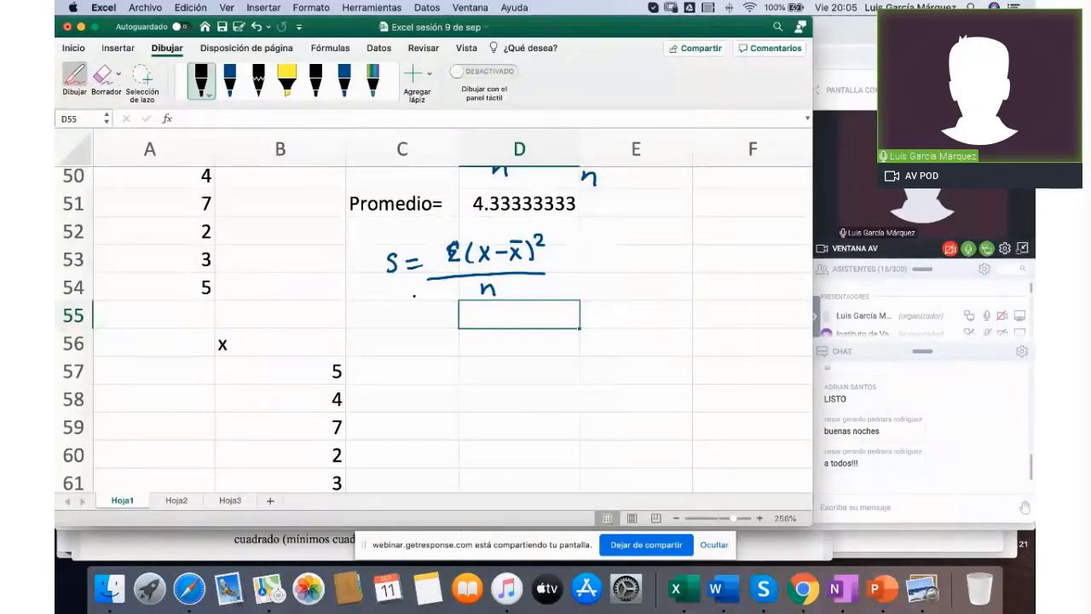
pyautogui.moveTo(418, 292)
pyautogui.mouseDown()
pyautogui.moveTo(418, 305)
pyautogui.moveTo(430, 243)
pyautogui.moveTo(559, 229)
pyautogui.mouseUp()
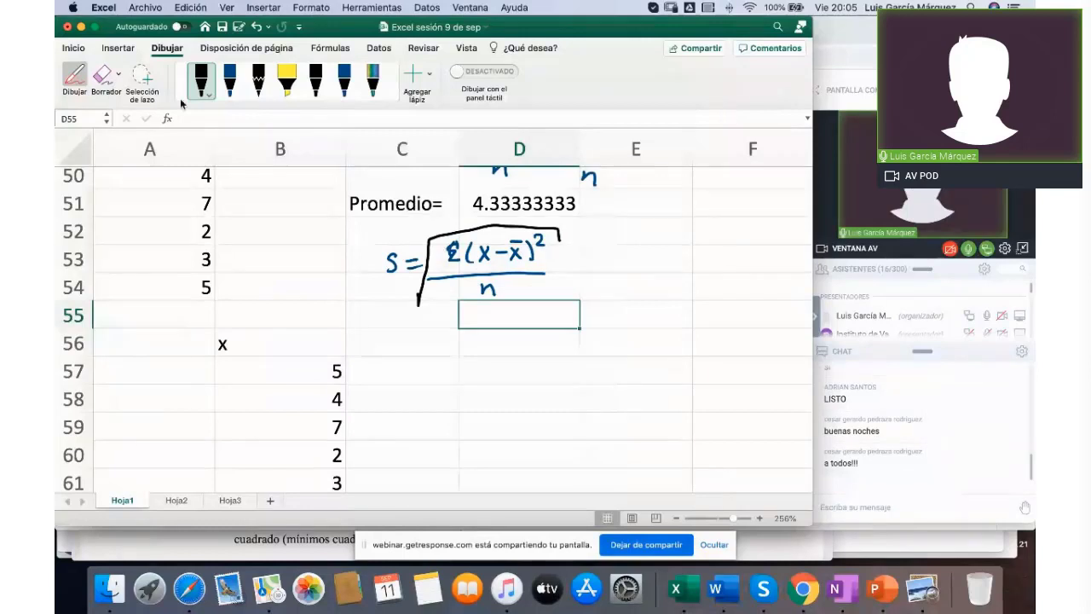
pyautogui.click(79, 80)
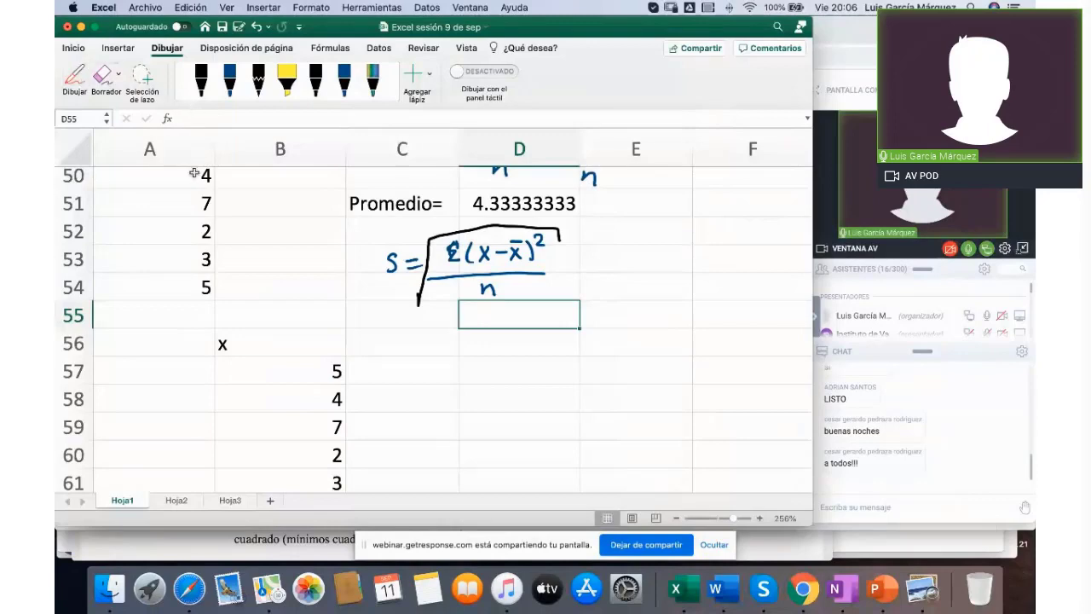
# Step: Center the x header and its values in B56:B62
pyautogui.scroll(2, 204, 175)
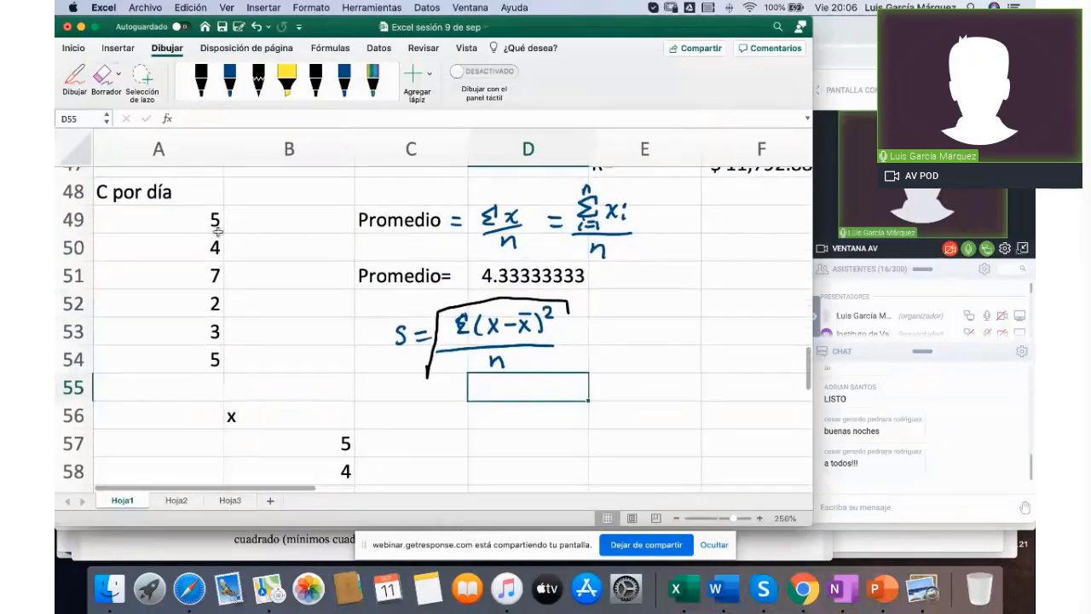
pyautogui.scroll(-3, 312, 341)
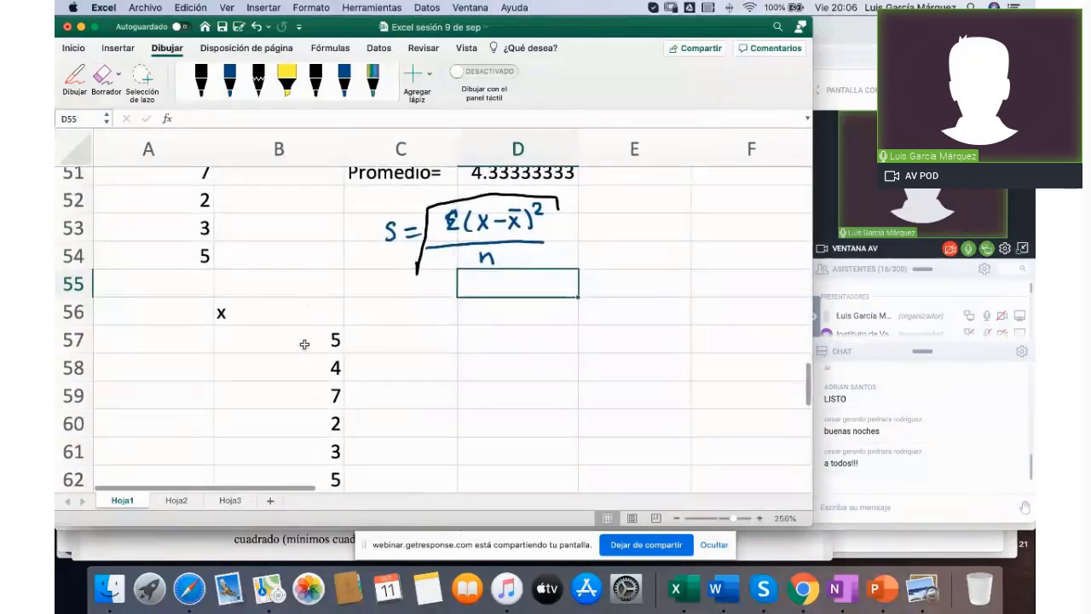
pyautogui.scroll(-3, 306, 345)
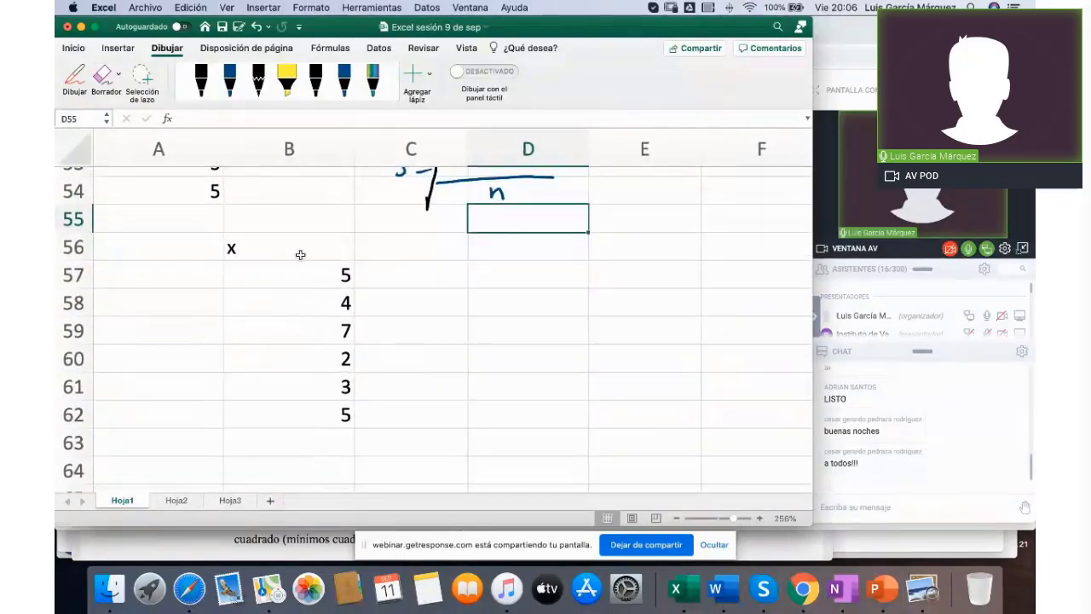
pyautogui.moveTo(299, 253); pyautogui.dragTo(299, 414)
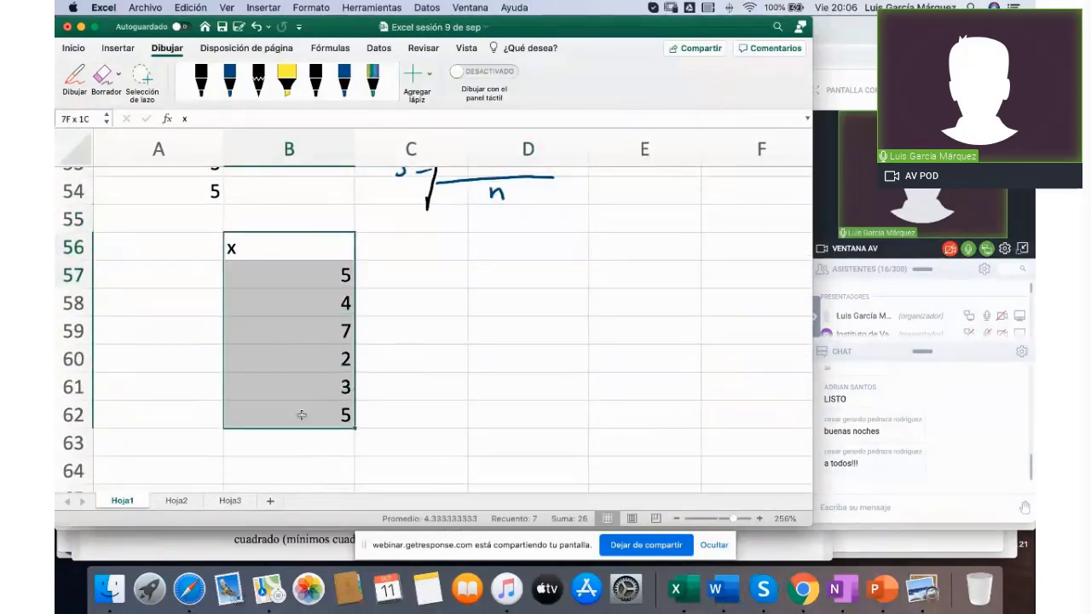
pyautogui.click(73, 49)
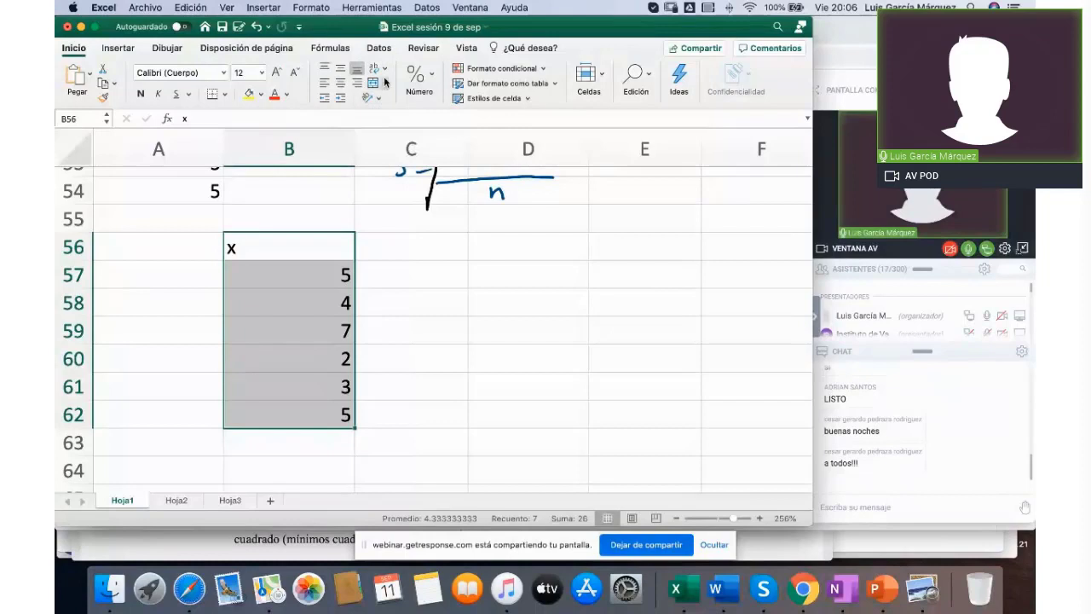
pyautogui.click(341, 84)
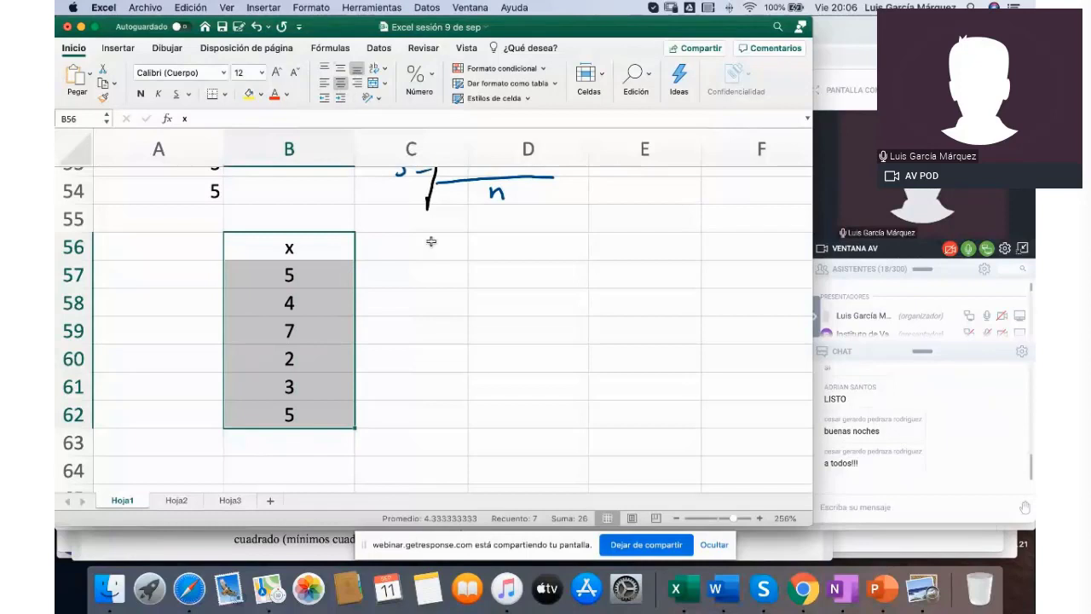
# Step: Enter the column header "(x-media)^2" in C56, beside the x header
pyautogui.scroll(3, 461, 255)
pyautogui.scroll(3, 462, 258)
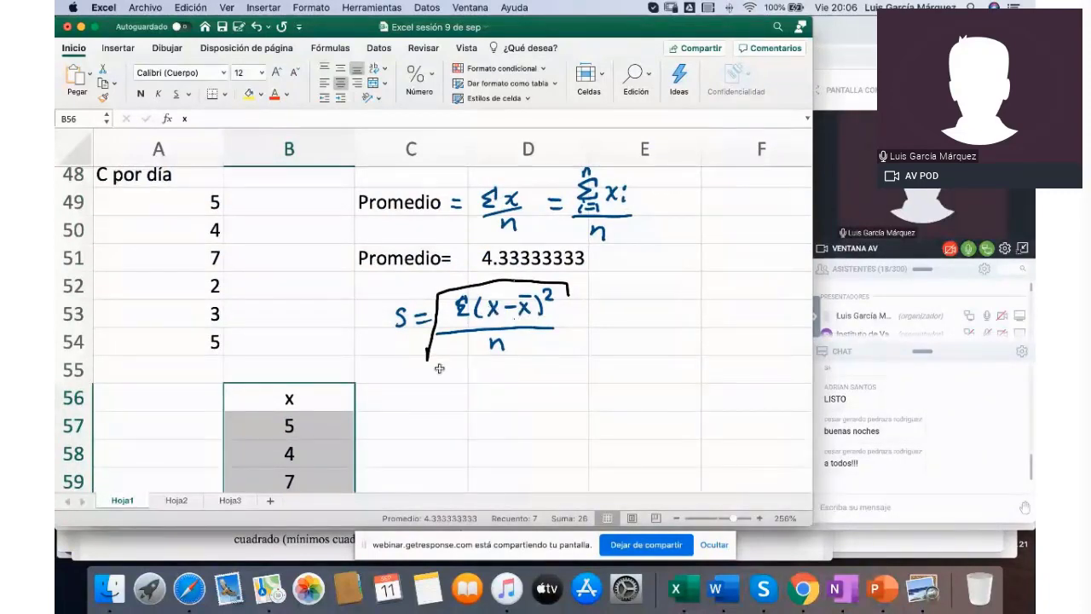
pyautogui.click(423, 393)
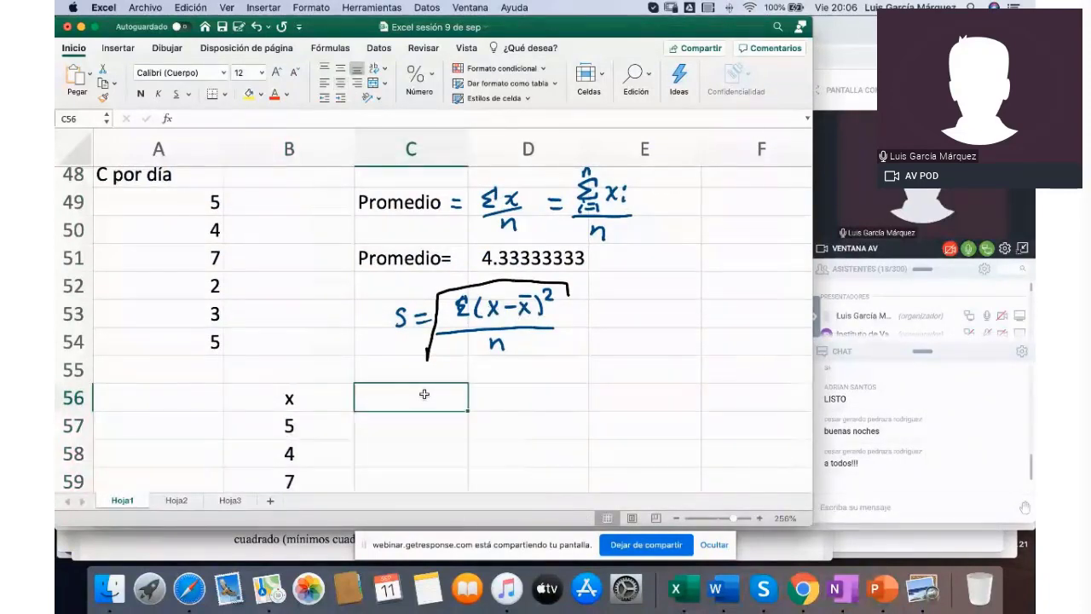
pyautogui.write('(')
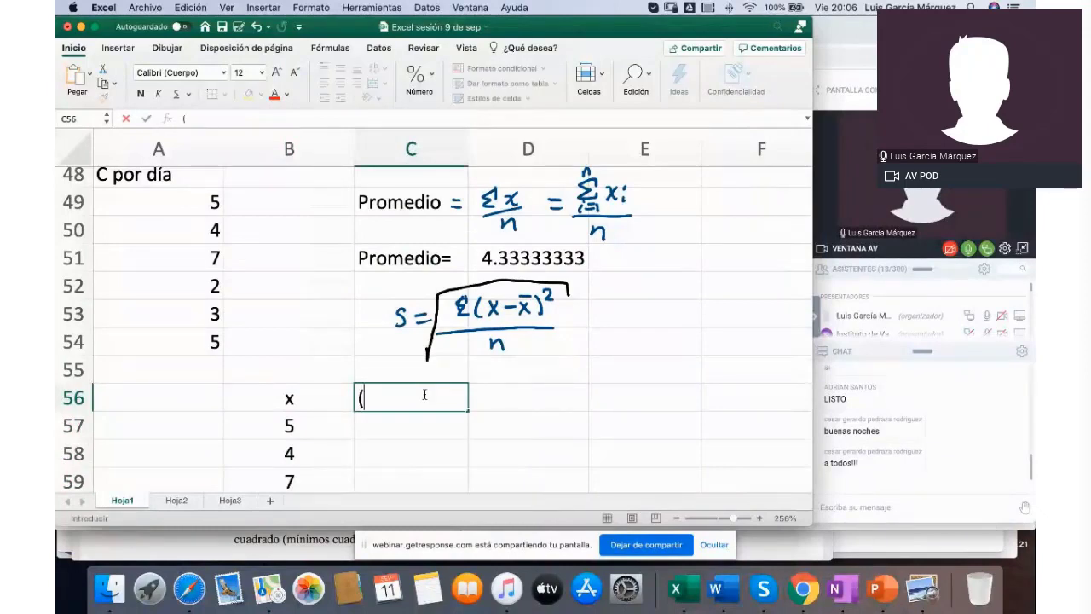
pyautogui.write('x-media')
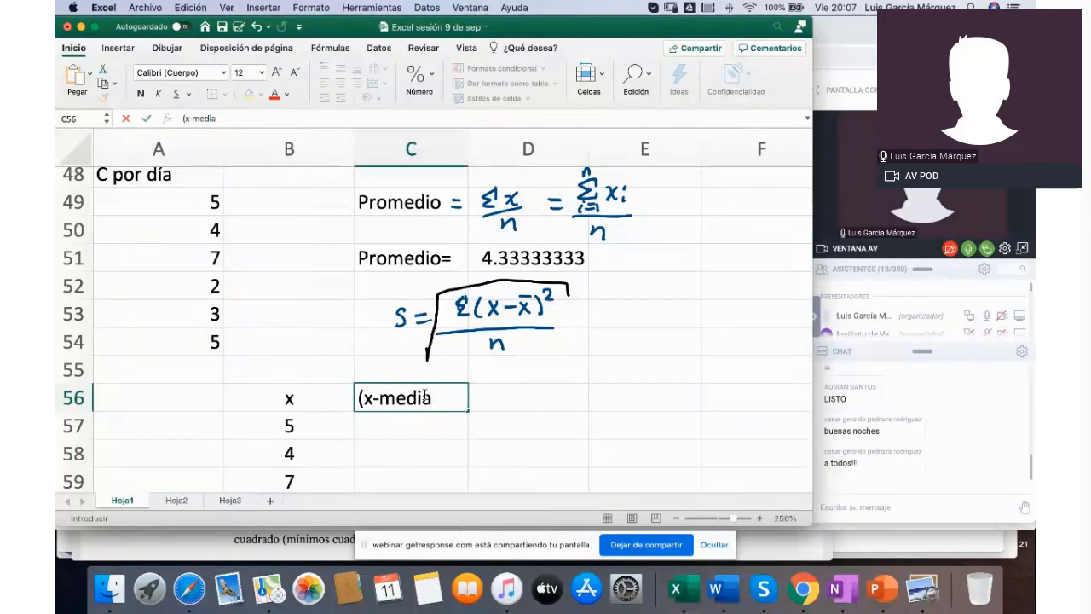
pyautogui.write(')^2')
pyautogui.press('Return')
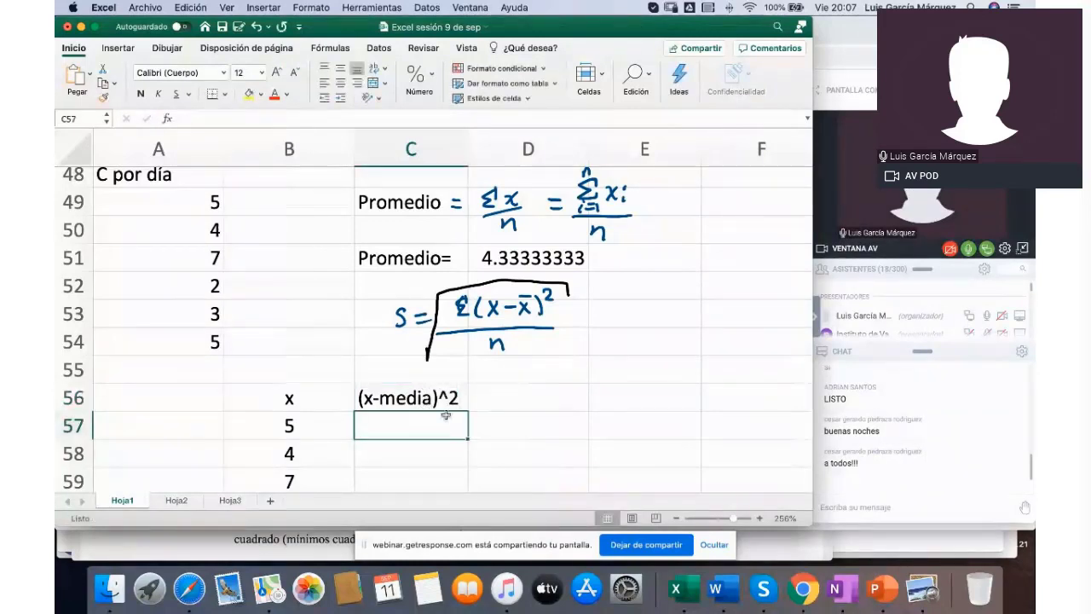
# Step: Begin a formula in C57 that subtracts the average in D51 from B57: =(B57-D51
pyautogui.scroll(-5, 451, 422)
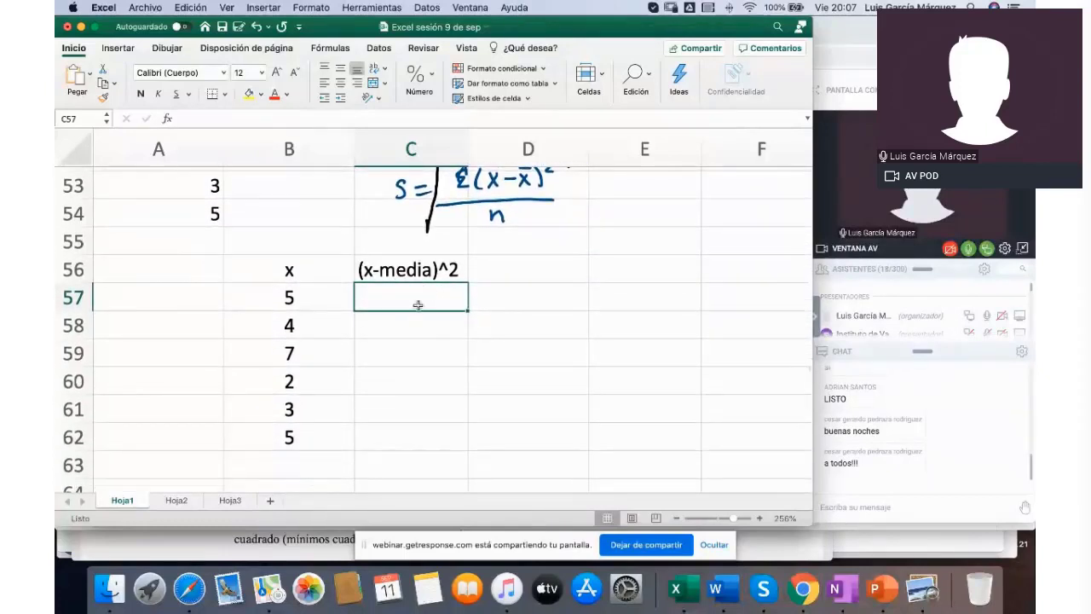
pyautogui.write('=')
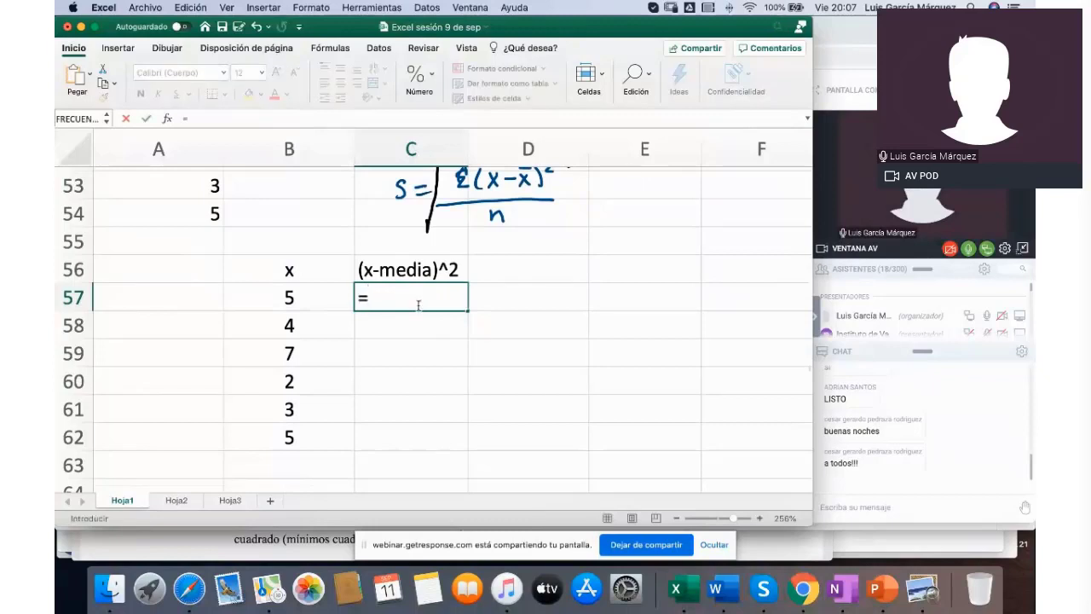
pyautogui.write('(')
pyautogui.click(312, 300)
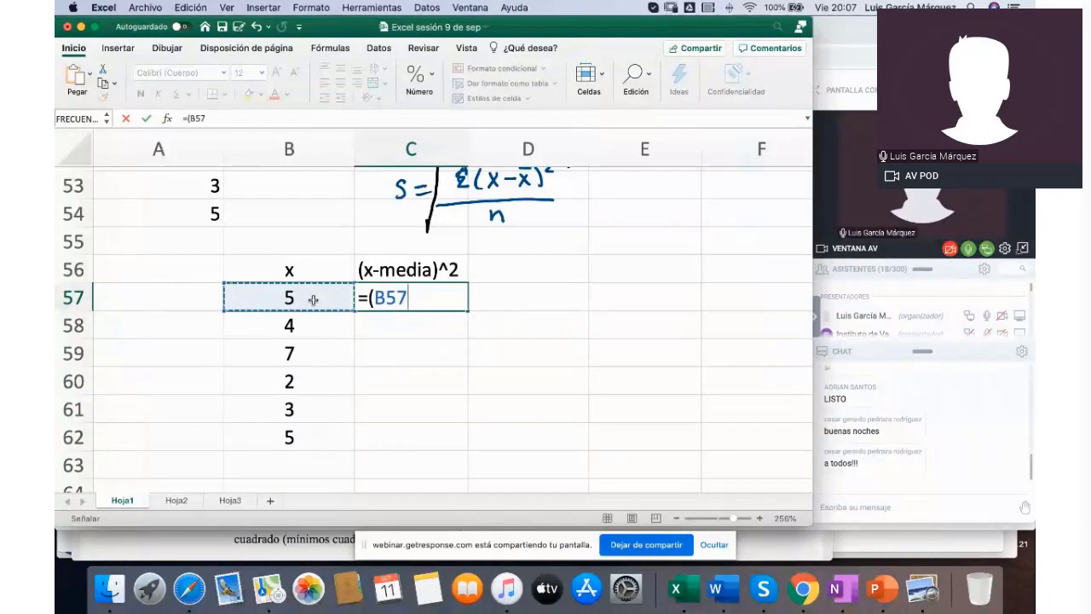
pyautogui.write('-')
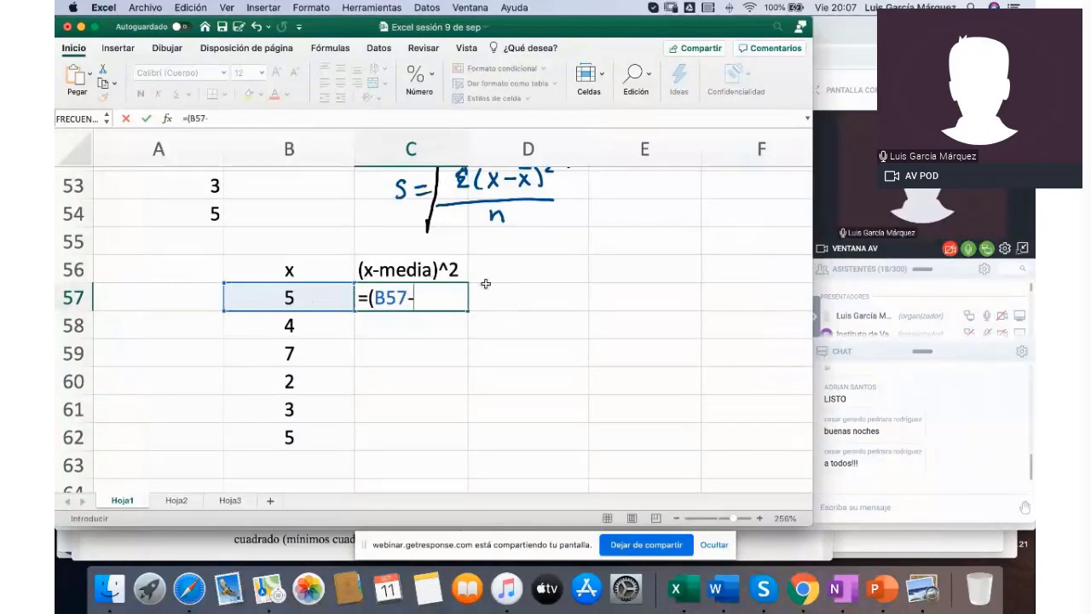
pyautogui.scroll(3, 490, 282)
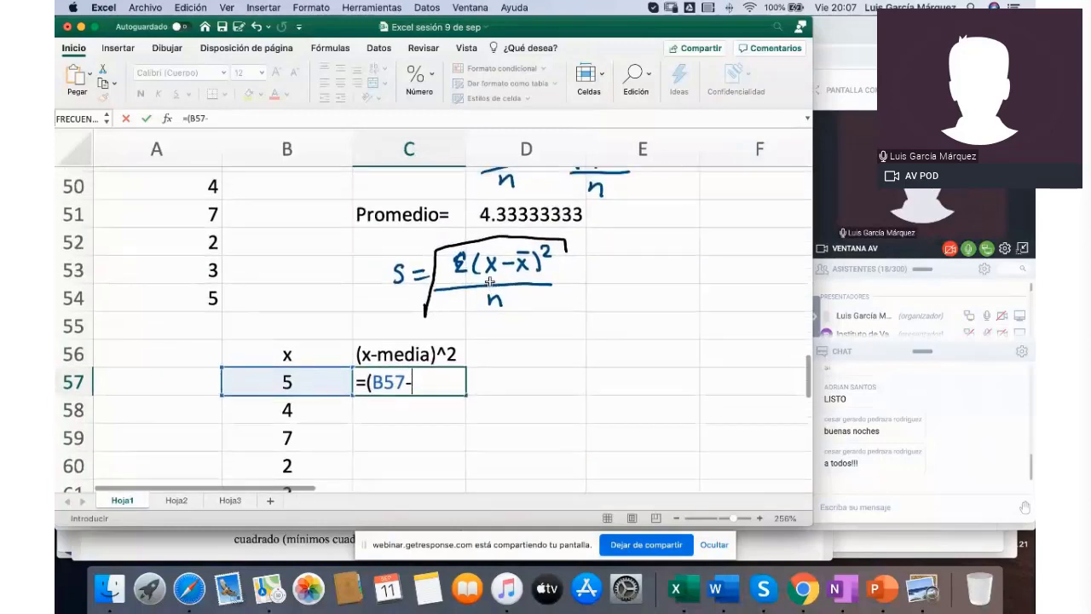
pyautogui.click(526, 215)
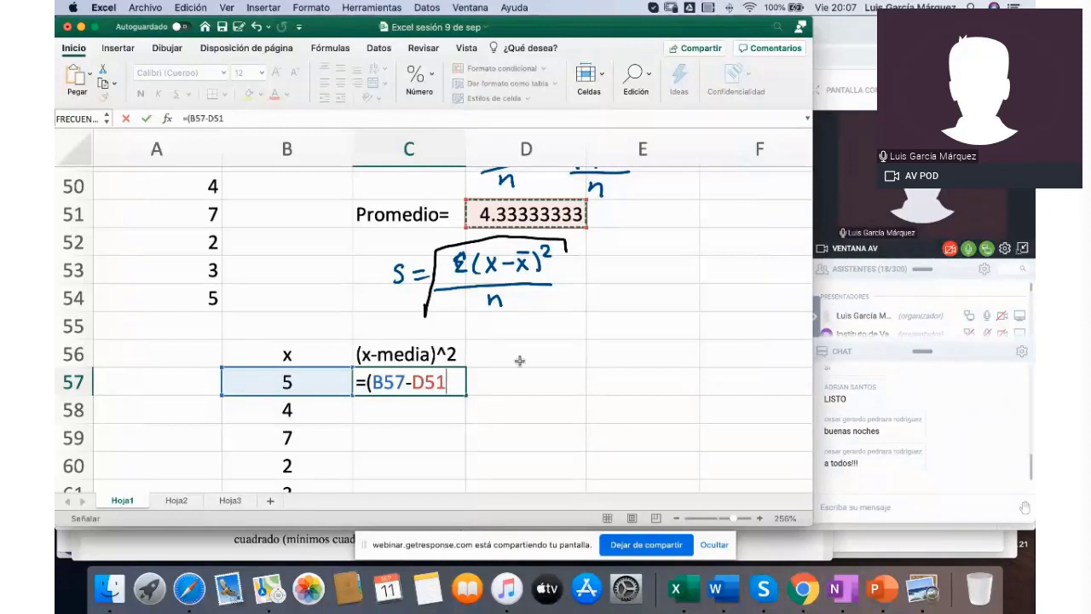
# Step: Make the D51 reference absolute in C57 and complete the squared-deviation formula as =(B57-$D$51)^2
pyautogui.doubleClick(416, 382)
pyautogui.click(416, 383)
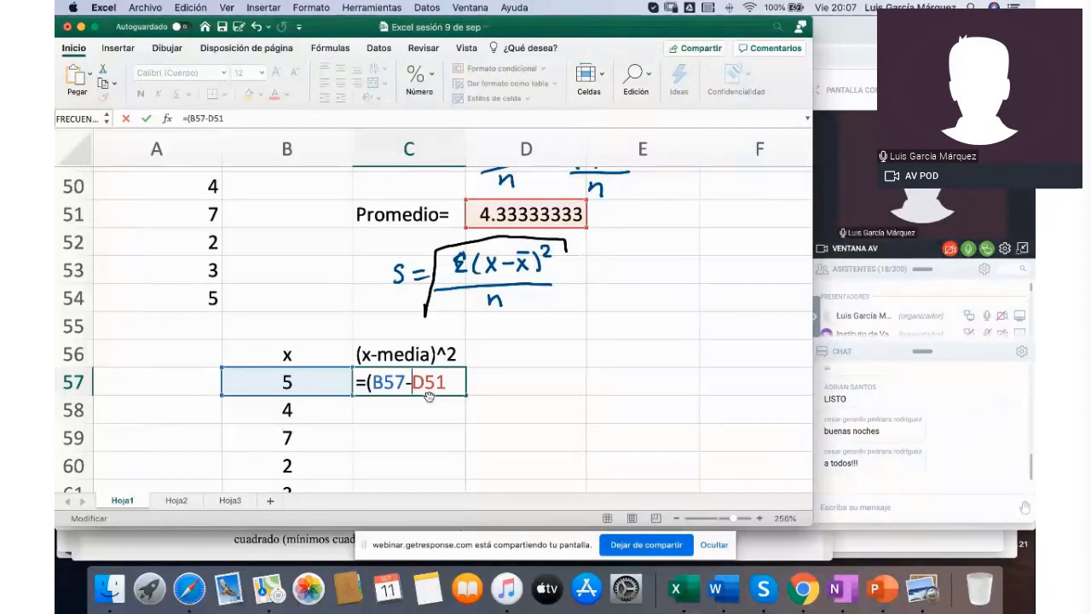
pyautogui.write('$')
pyautogui.press('Right')
pyautogui.write('$')
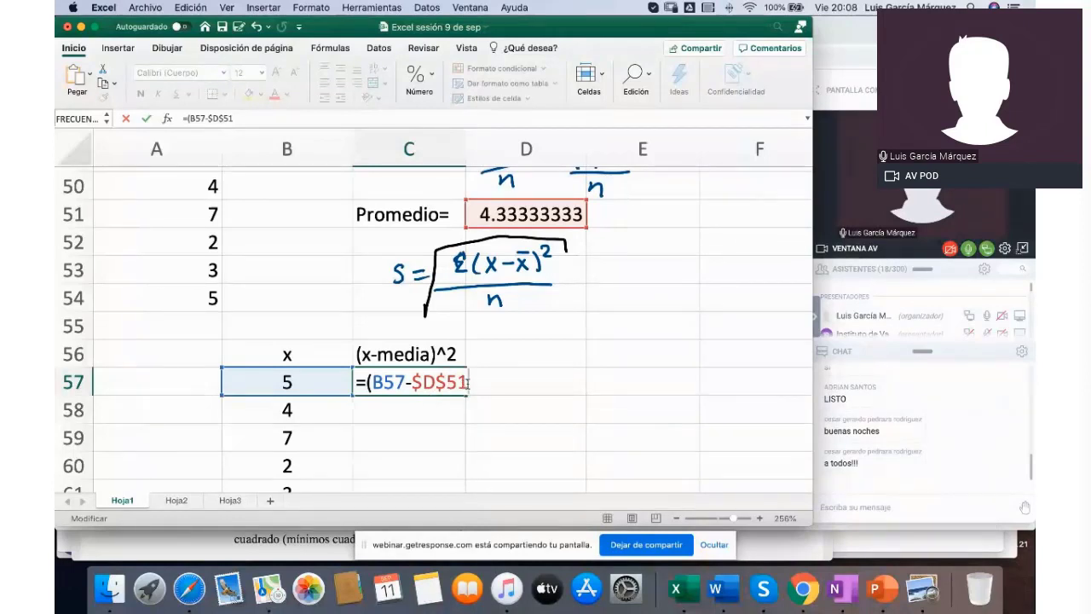
pyautogui.write(')^2')
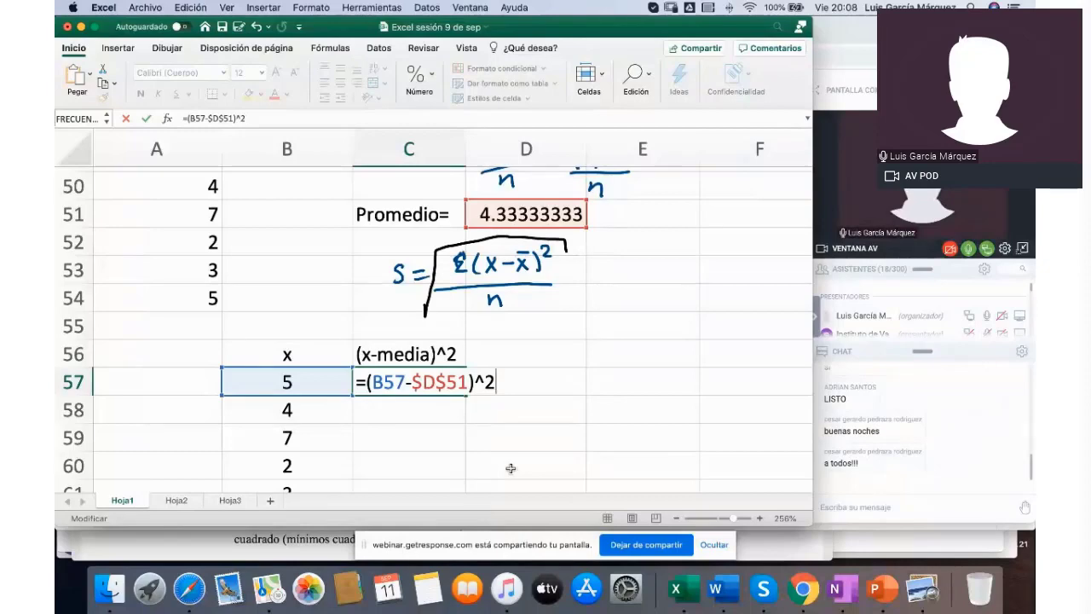
pyautogui.press('Return')
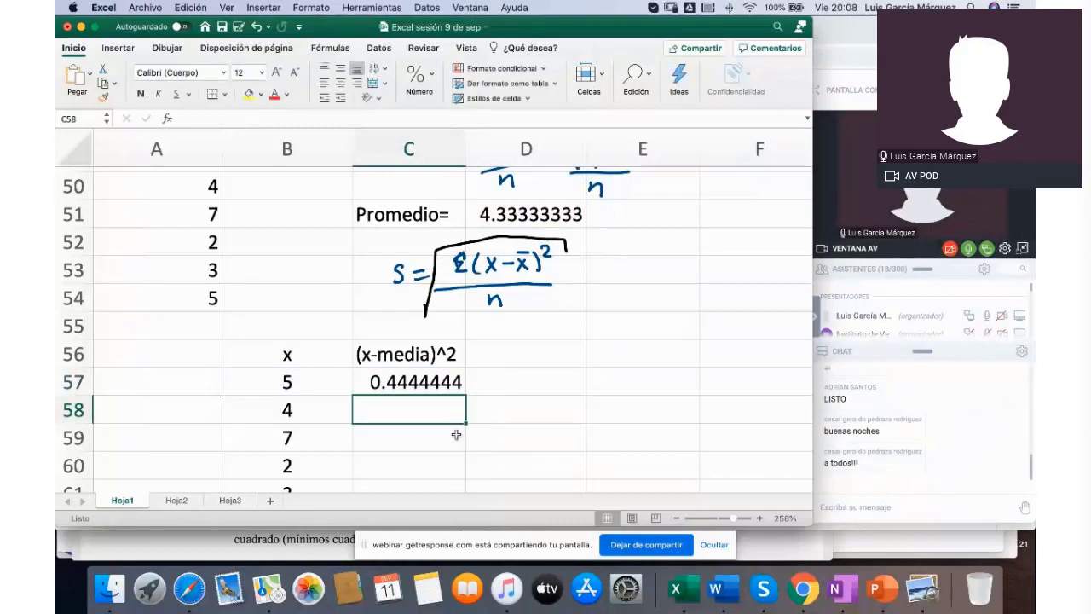
# Step: Copy the squared-deviation formula from C57 down through C62, alongside the remaining x values
pyautogui.doubleClick(442, 385)
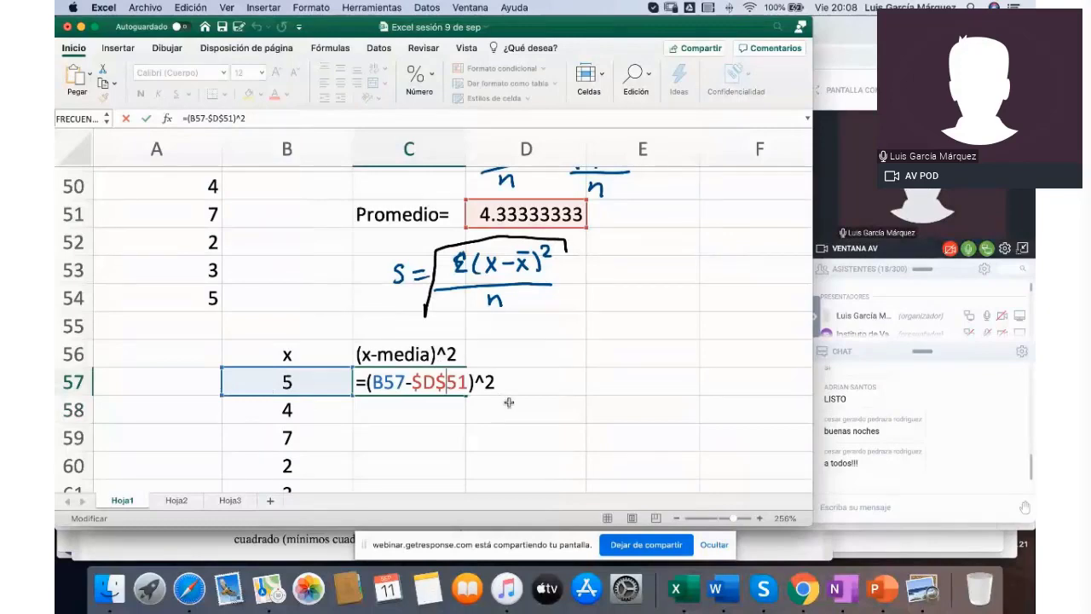
pyautogui.press('Return')
pyautogui.click(462, 392)
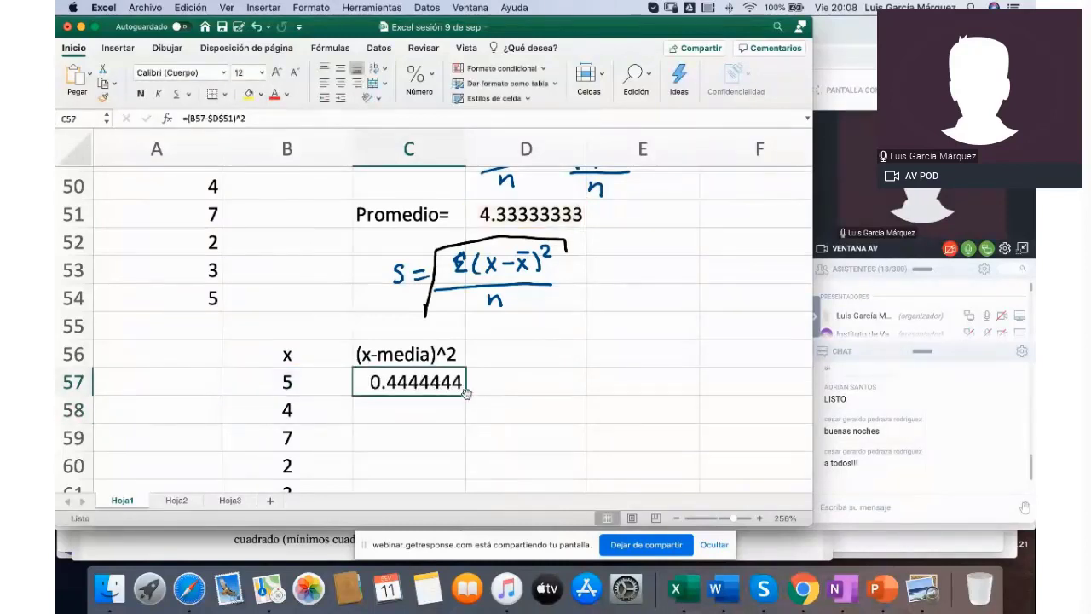
pyautogui.doubleClick(467, 397)
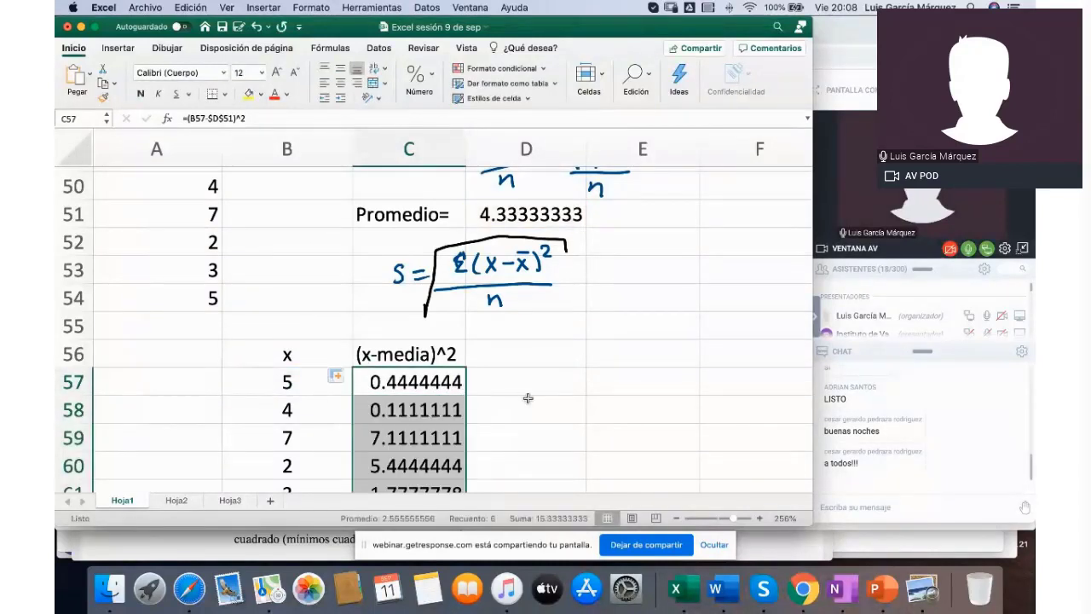
pyautogui.scroll(-3, 528, 398)
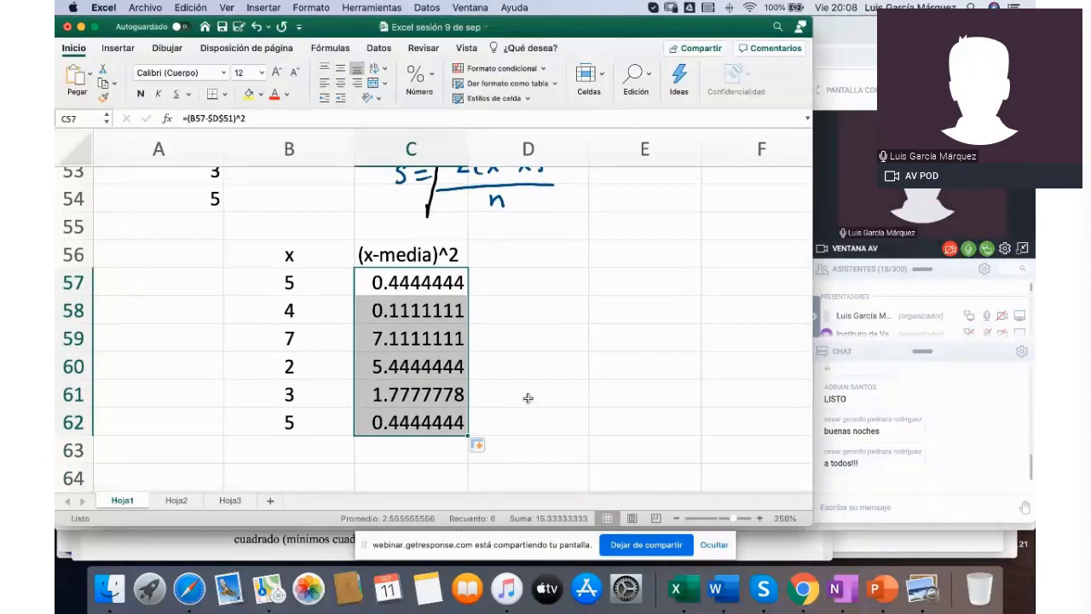
pyautogui.scroll(2, 585, 339)
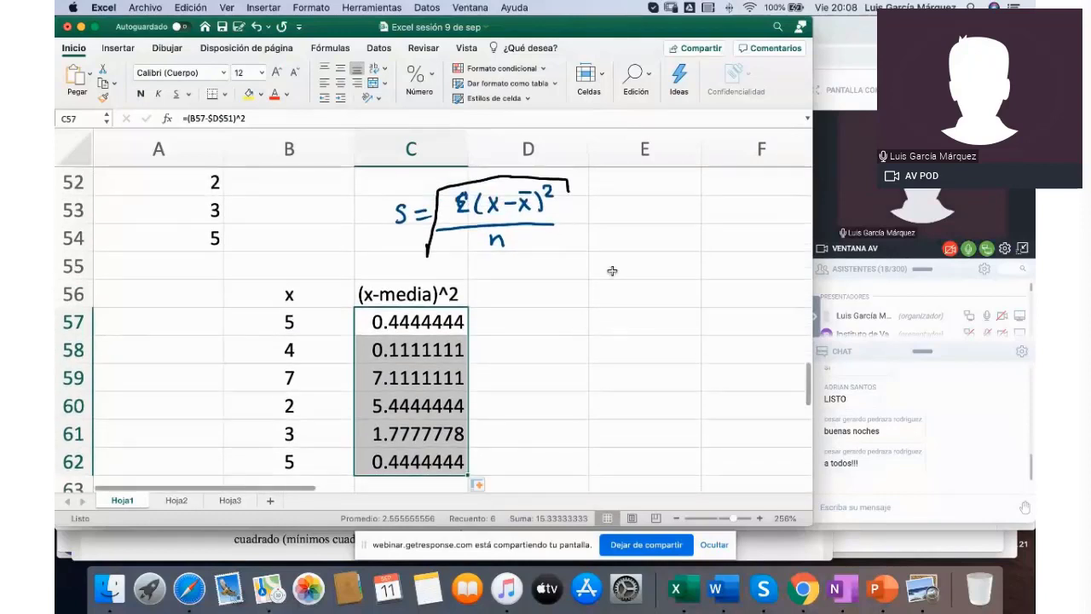
# Step: Inspect the cell references in the copied formulas in C58 and C59, leaving both formulas unedited
pyautogui.click(676, 518)
pyautogui.scroll(5, 653, 417)
pyautogui.scroll(-2, 652, 417)
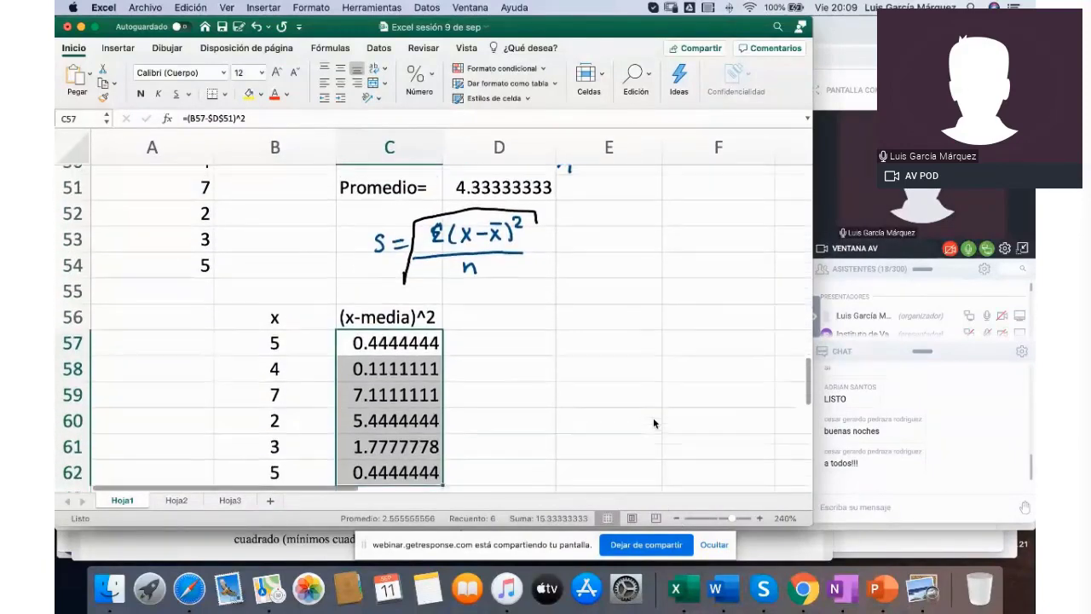
pyautogui.scroll(-1, 653, 420)
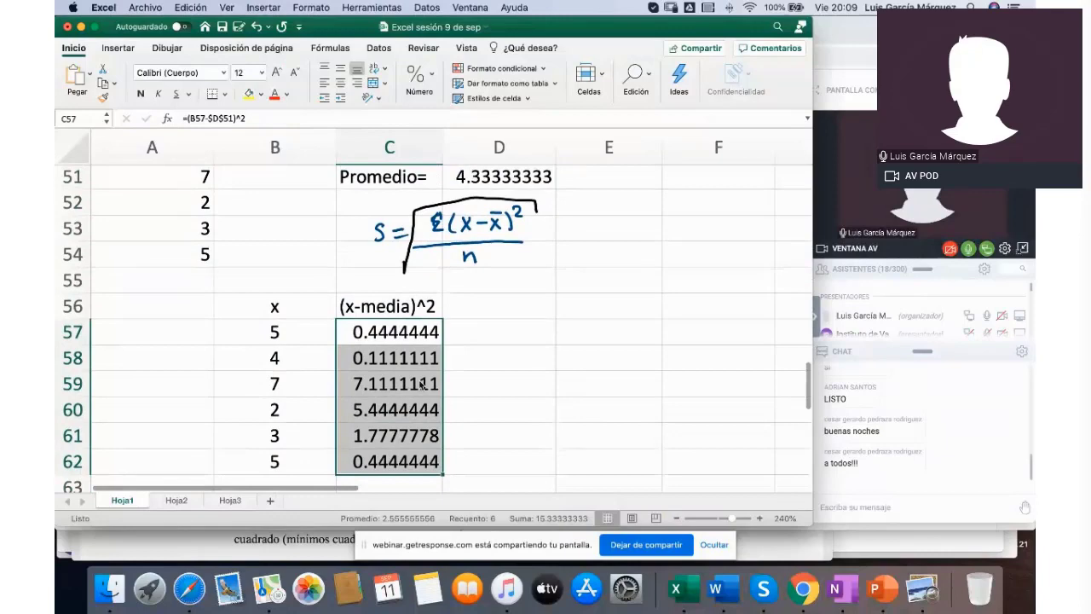
pyautogui.click(409, 358)
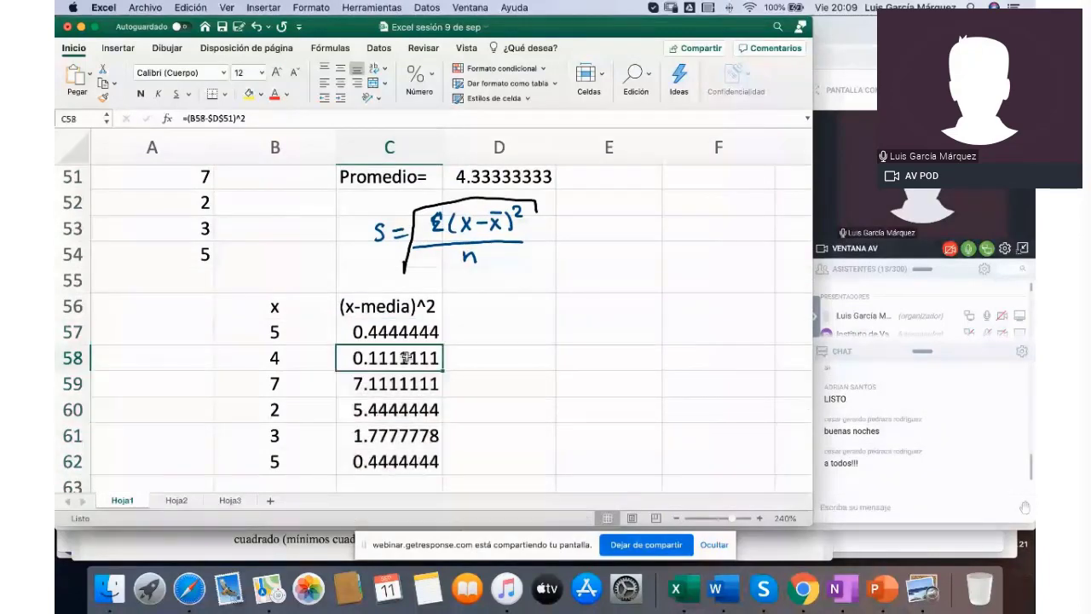
pyautogui.doubleClick(406, 358)
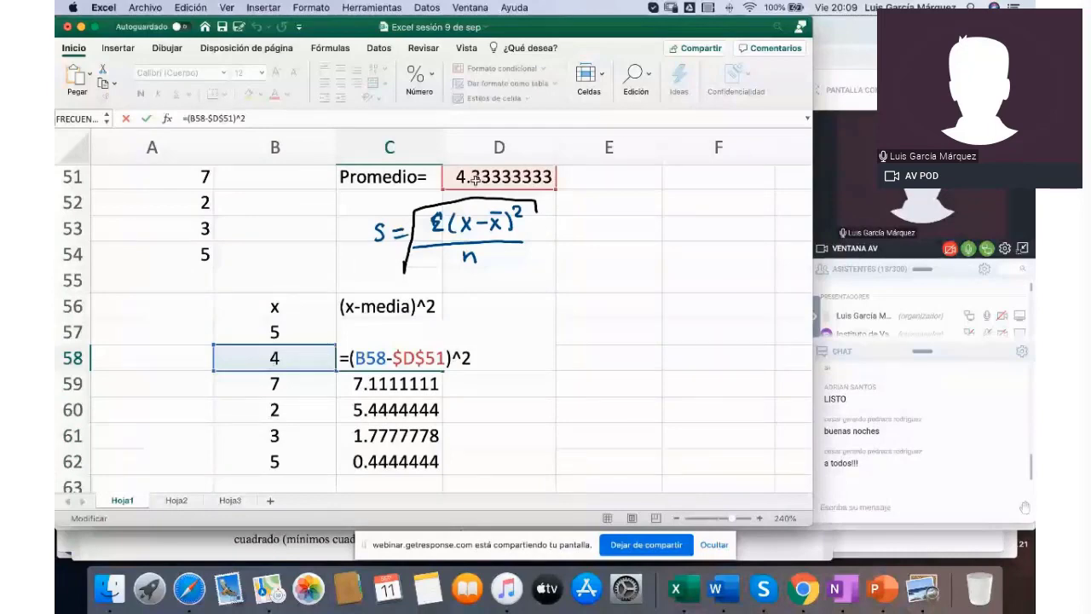
pyautogui.doubleClick(406, 385)
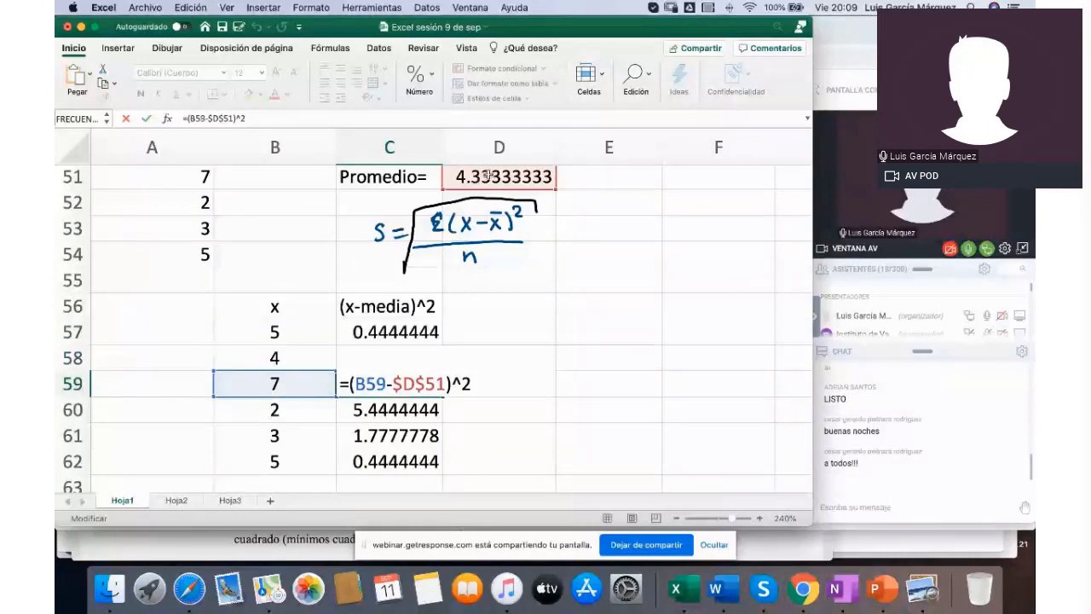
pyautogui.press('Escape')
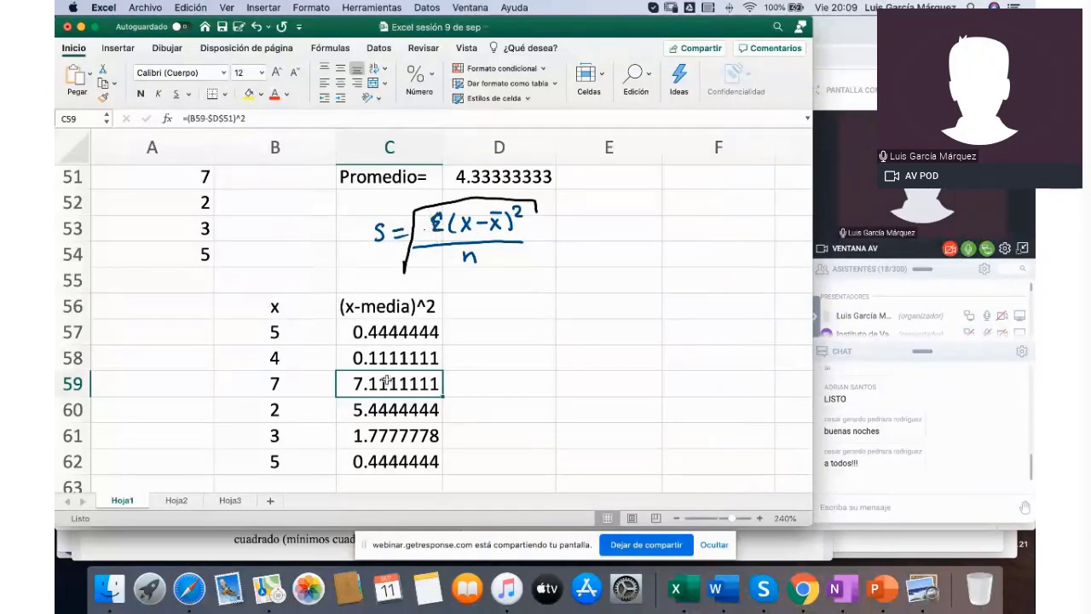
# Step: Total the squared deviations in C63 with =SUMA(C57:C62)
pyautogui.scroll(-2, 400, 380)
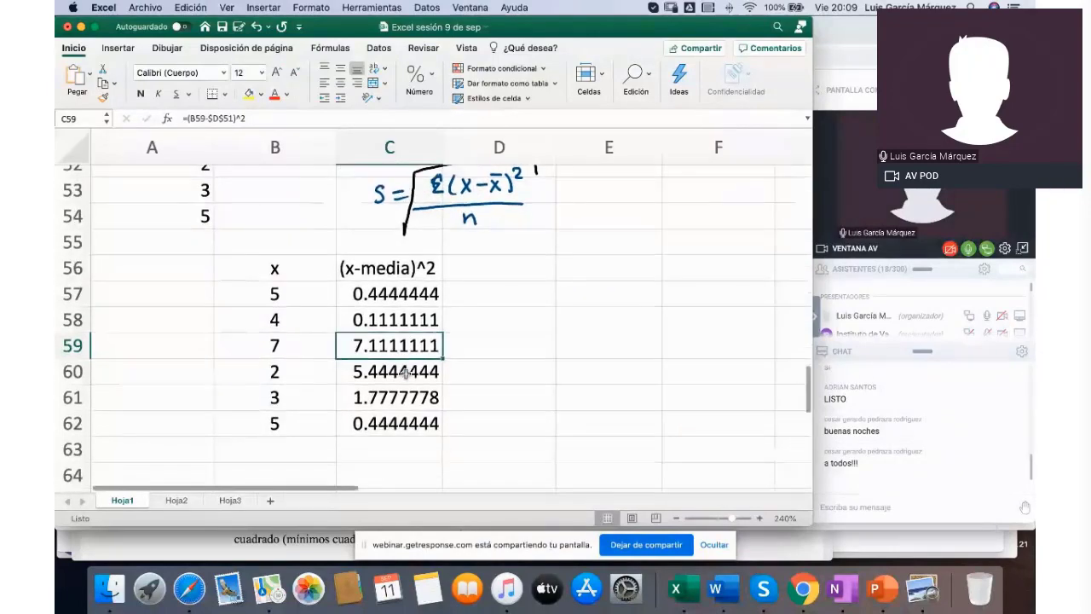
pyautogui.click(389, 443)
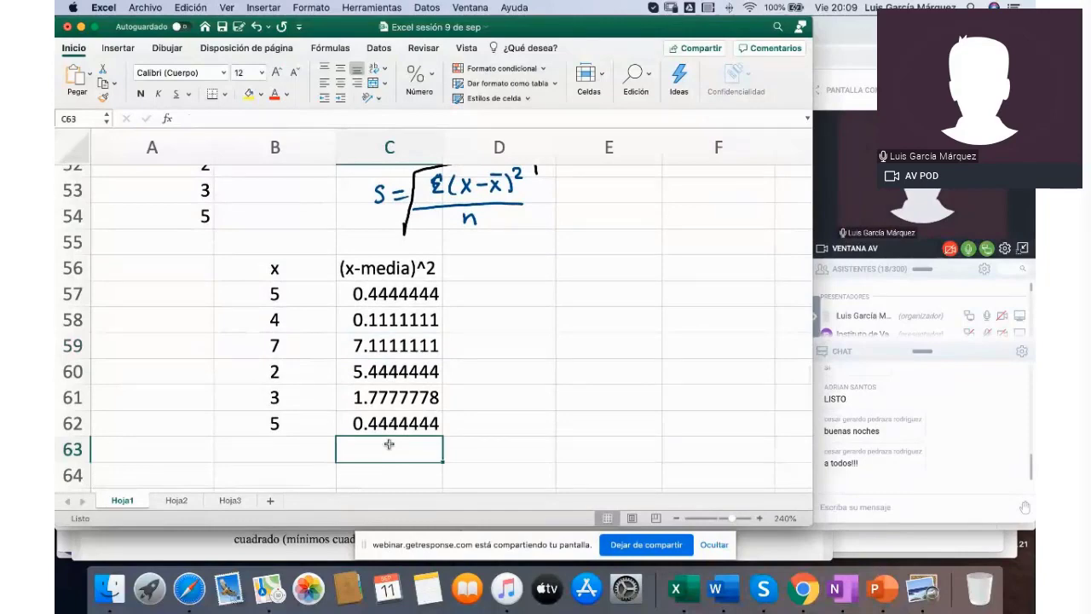
pyautogui.write('=')
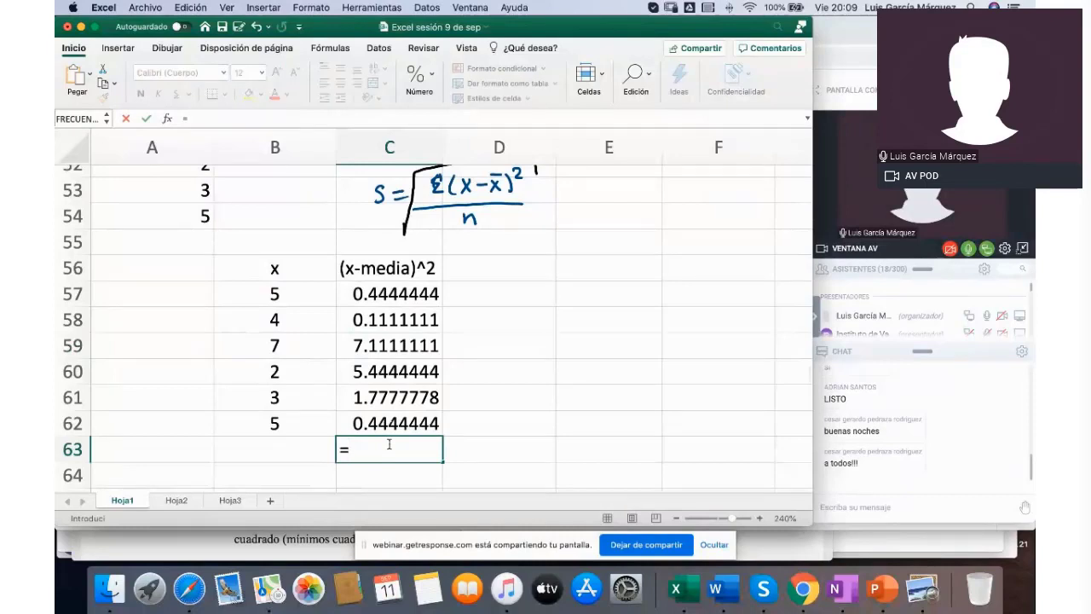
pyautogui.write('suma')
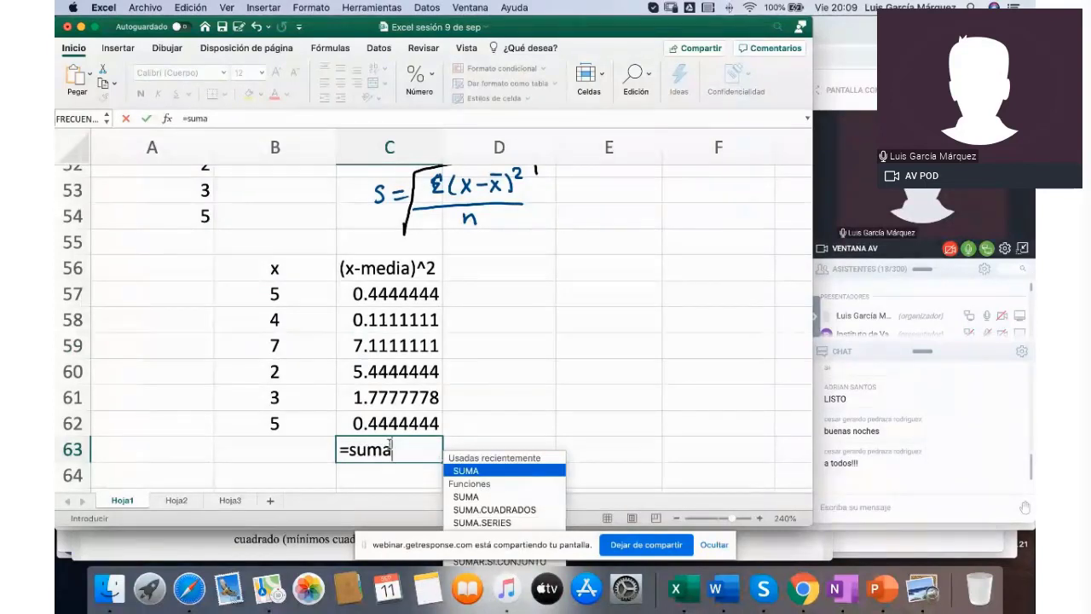
pyautogui.doubleClick(482, 471)
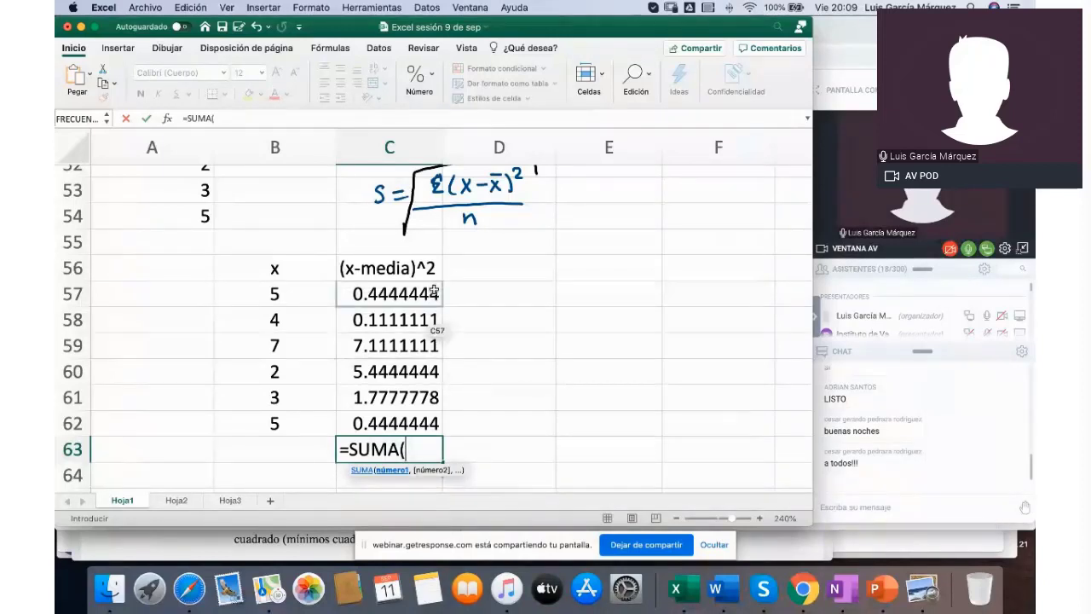
pyautogui.moveTo(434, 294); pyautogui.dragTo(418, 412)
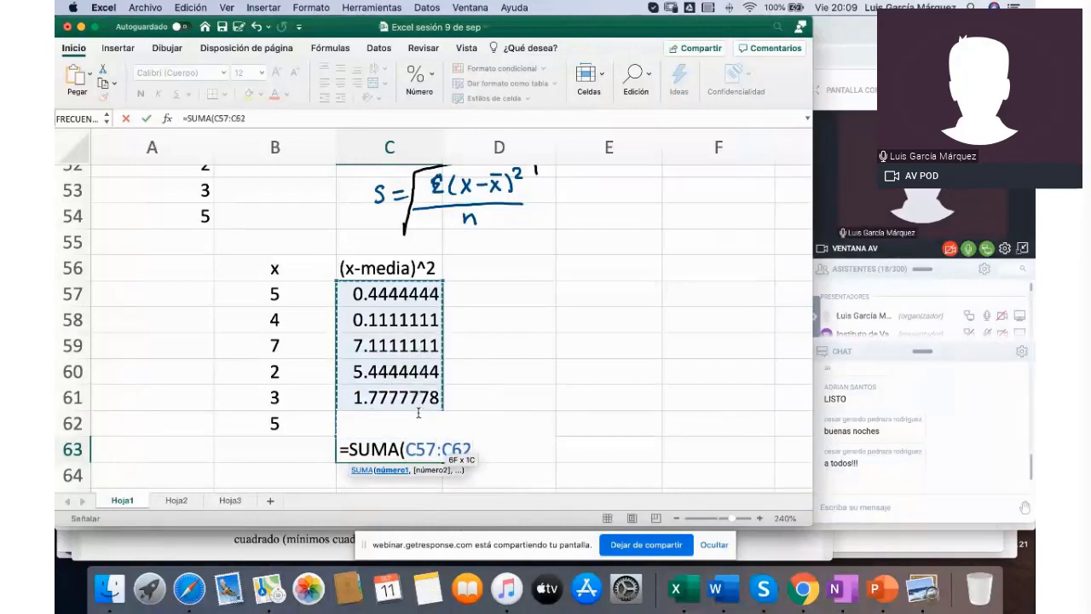
pyautogui.write(')')
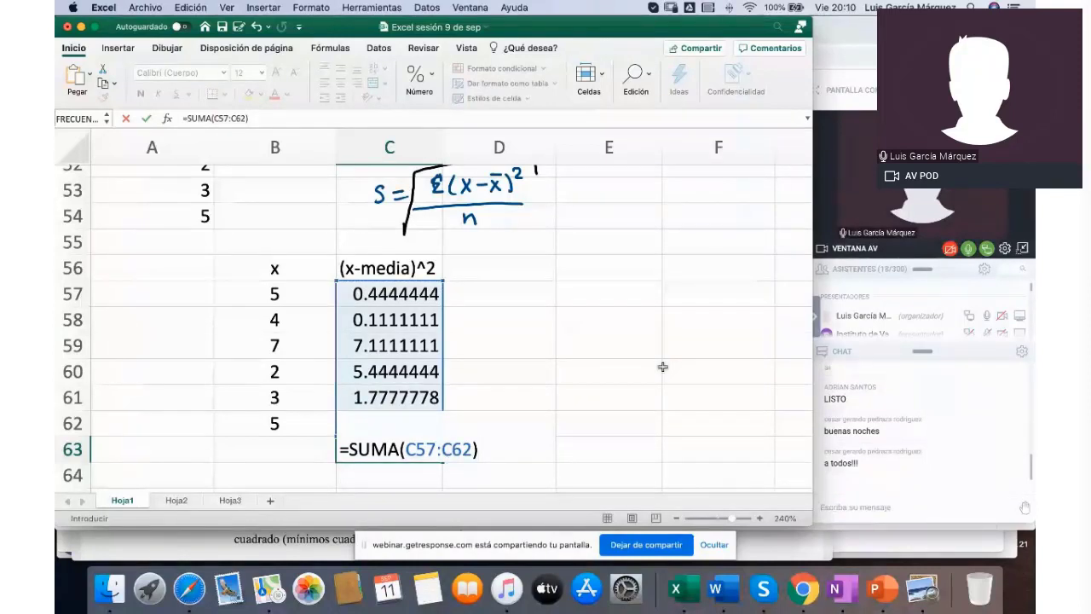
pyautogui.press('Return')
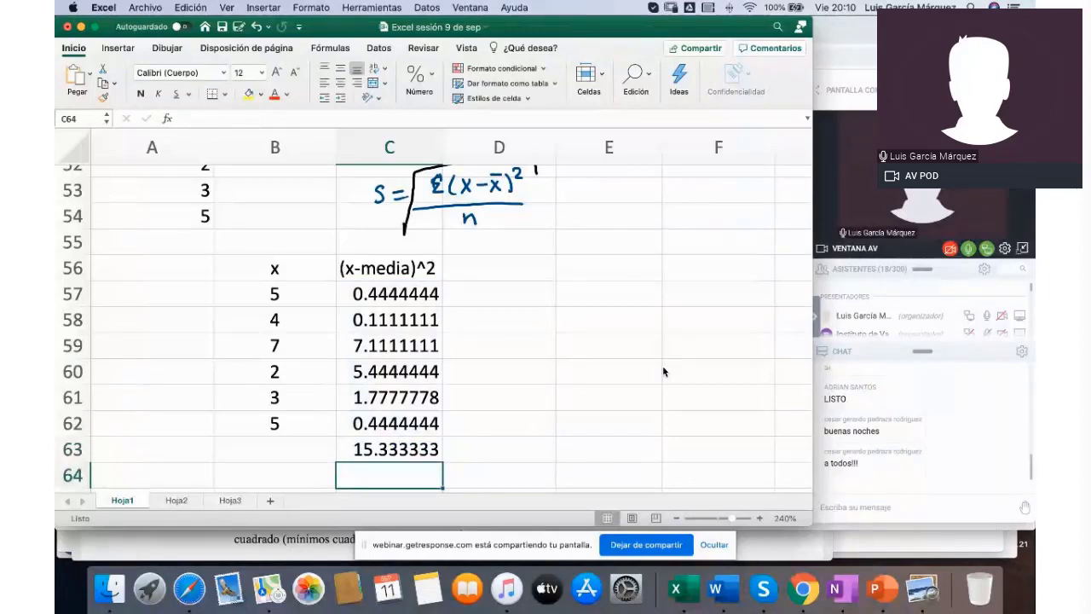
# Step: Label the total row "Suma" in B63
pyautogui.click(280, 450)
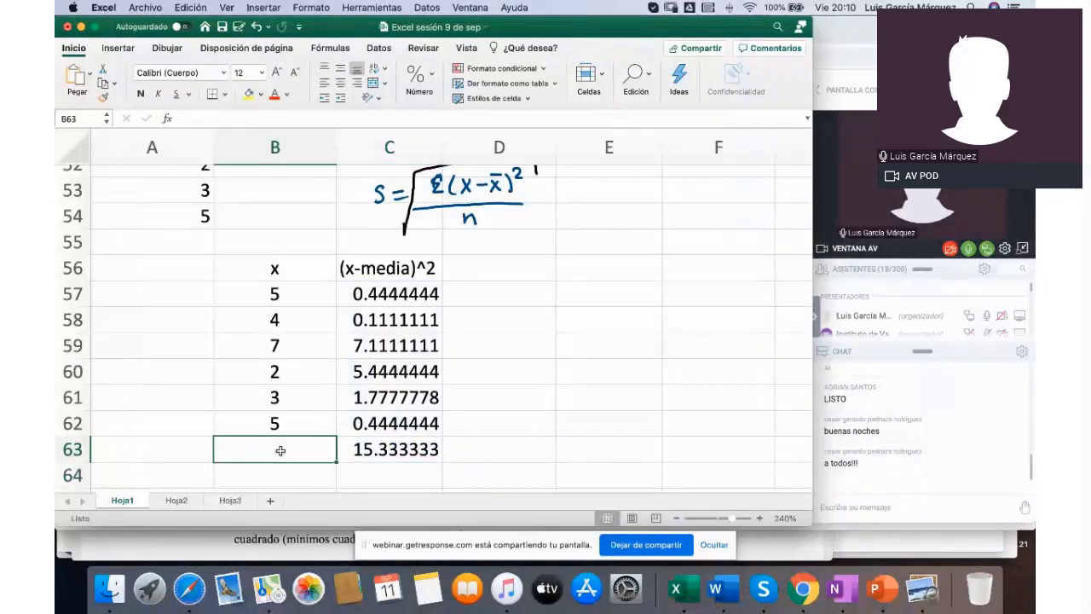
pyautogui.write('Suma')
pyautogui.press('Tab')
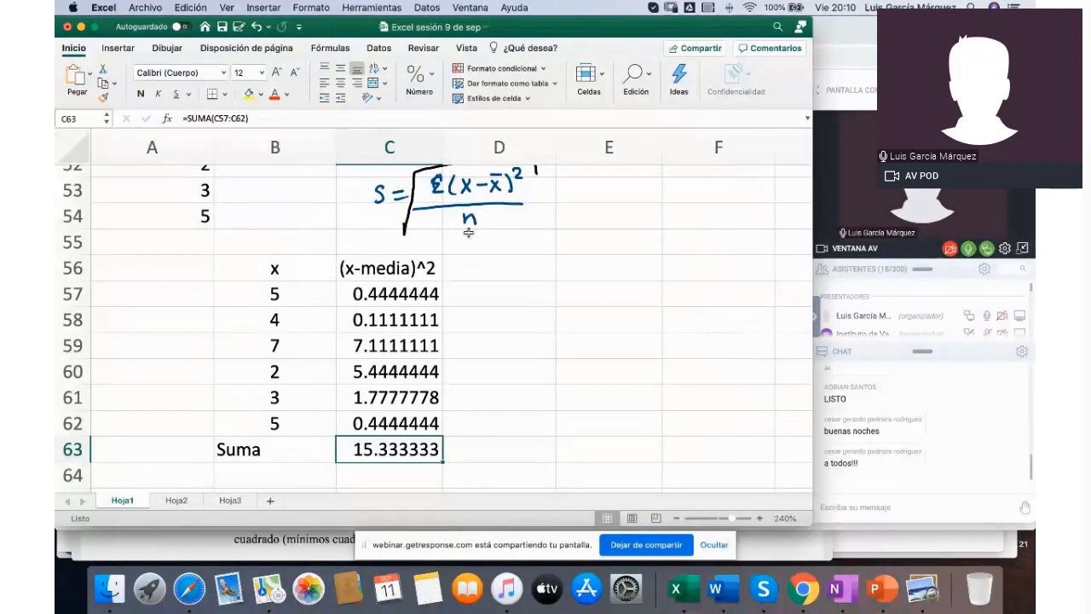
# Step: Divide the sum of squared deviations by the number of data points in C64 with =C63/6
pyautogui.scroll(-3, 468, 232)
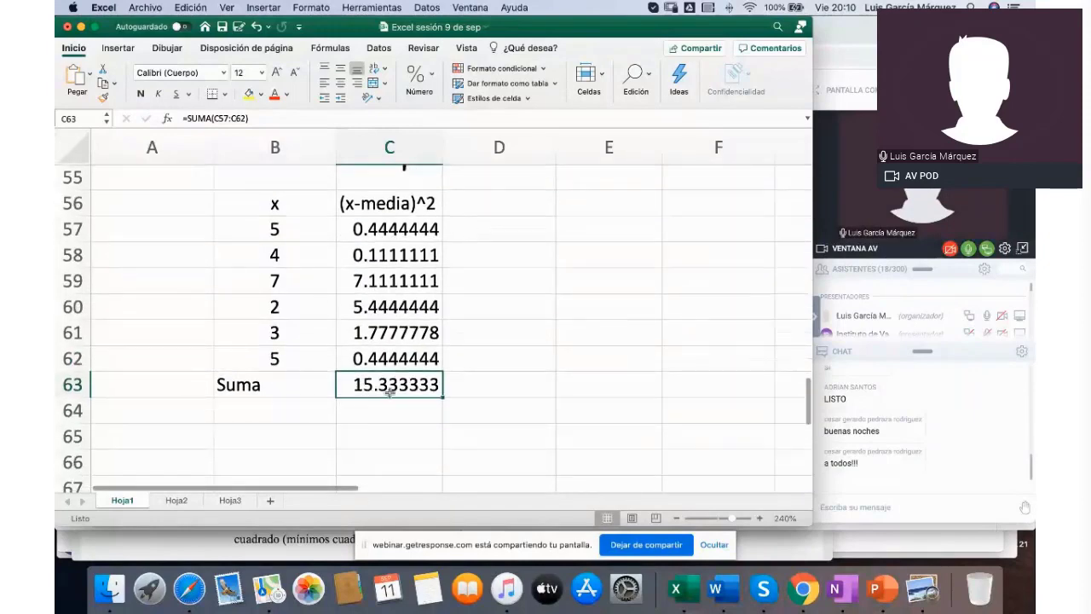
pyautogui.click(366, 412)
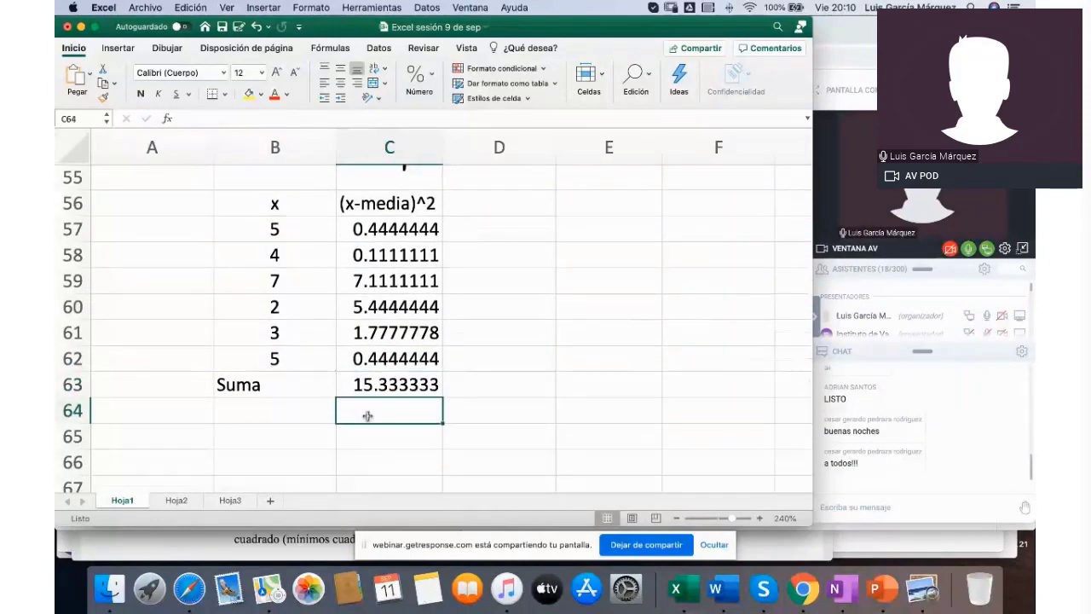
pyautogui.write('=')
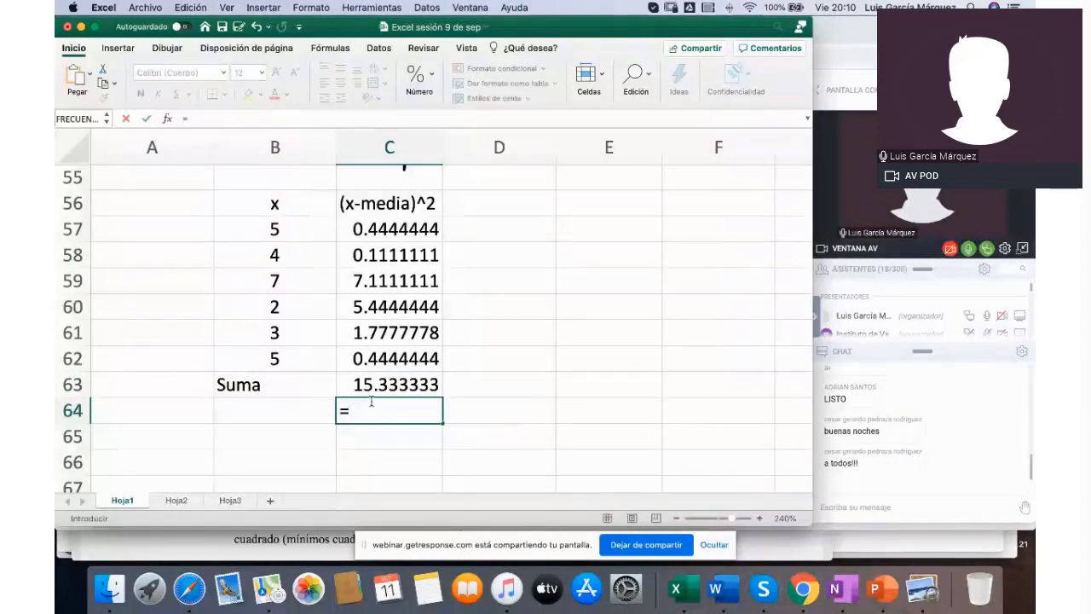
pyautogui.click(376, 388)
pyautogui.write('/')
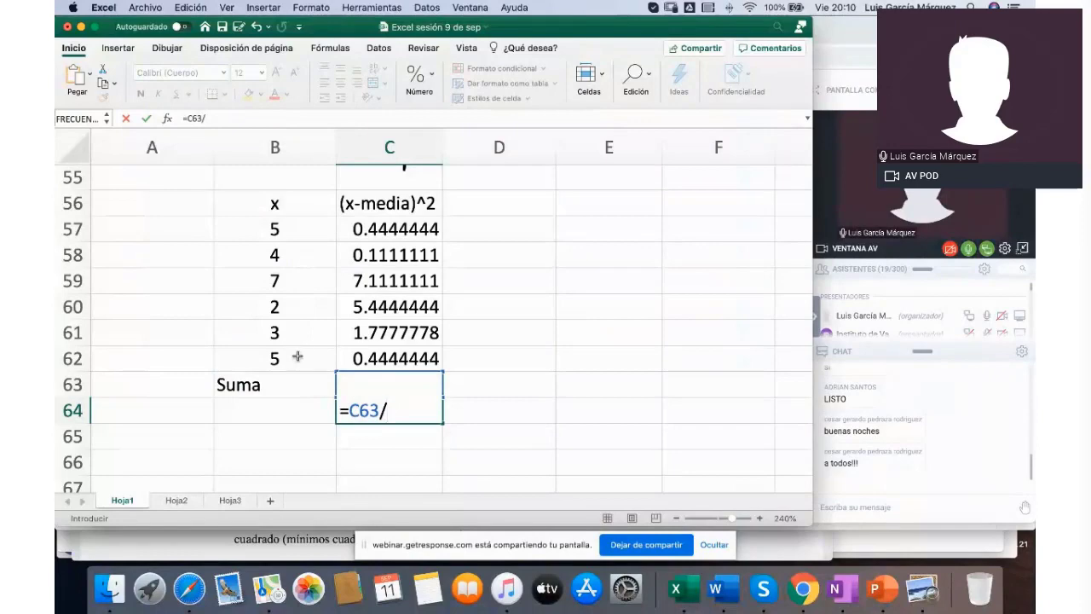
pyautogui.write('6')
pyautogui.press('Return')
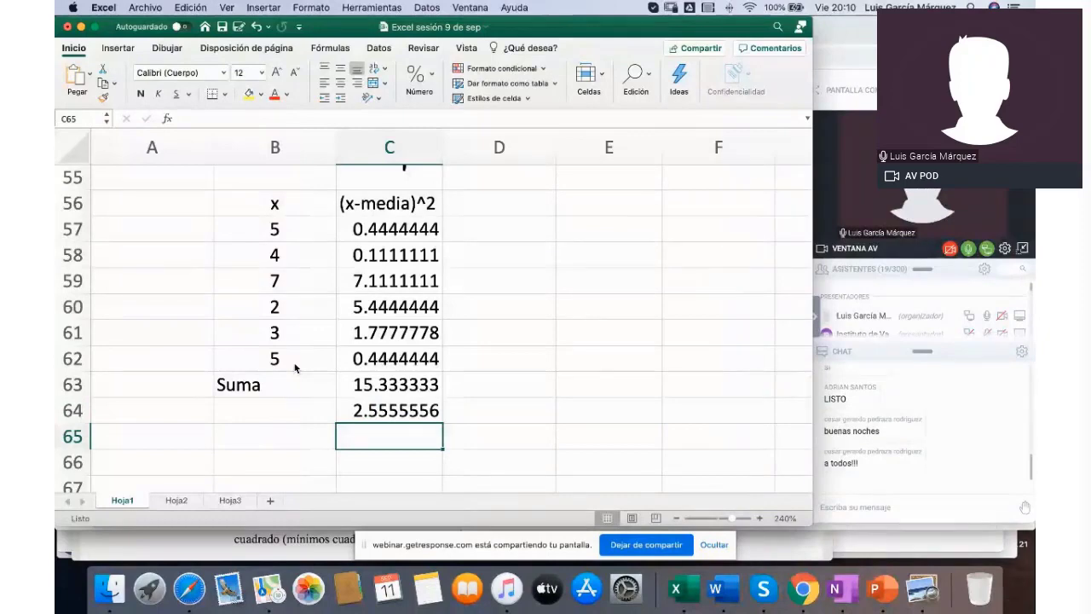
# Step: Take the square root of the quotient in C65 with =RAIZ(C64)
pyautogui.scroll(2, 295, 367)
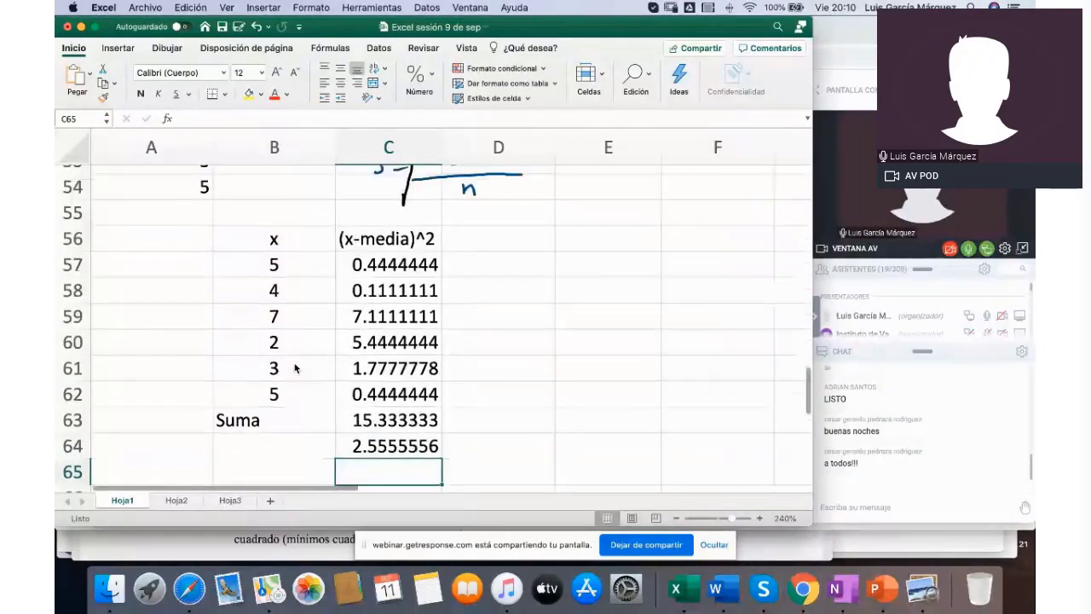
pyautogui.scroll(2, 295, 367)
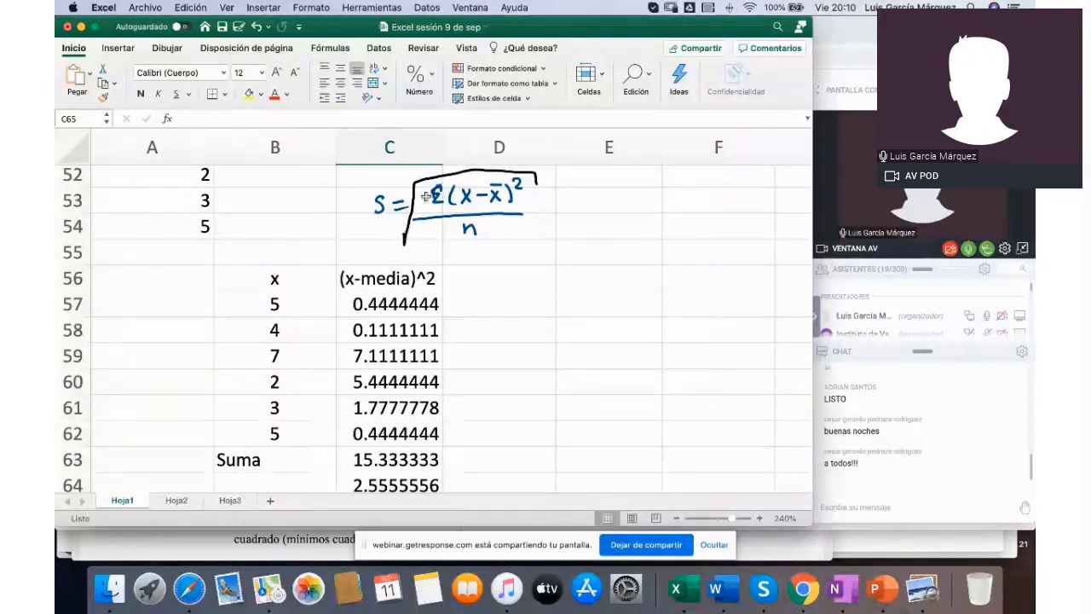
pyautogui.scroll(-3, 505, 204)
pyautogui.scroll(-5, 506, 205)
pyautogui.scroll(1, 506, 204)
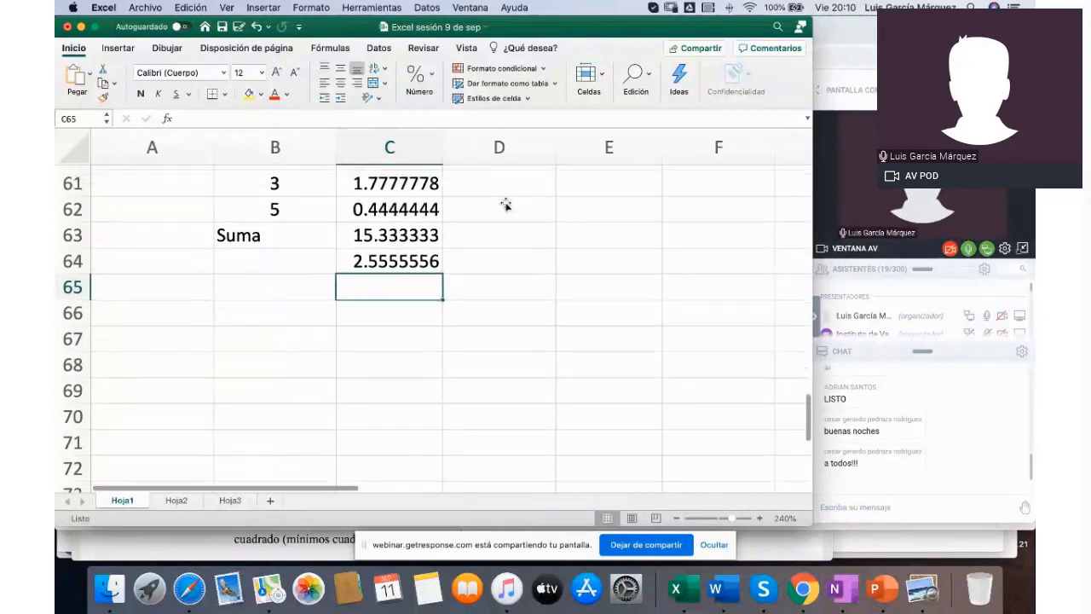
pyautogui.write('=')
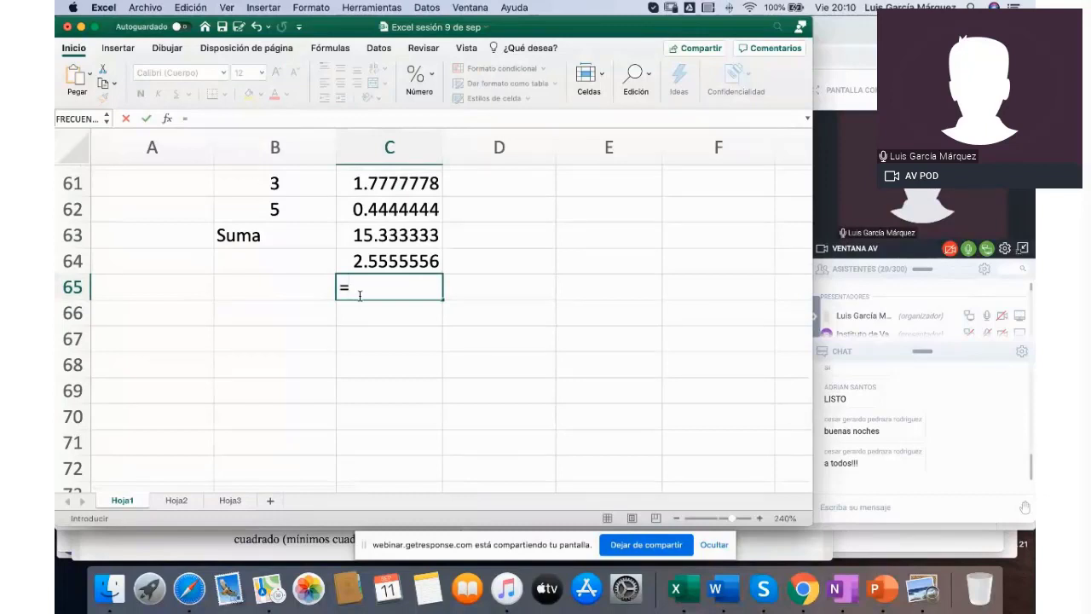
pyautogui.write('ra')
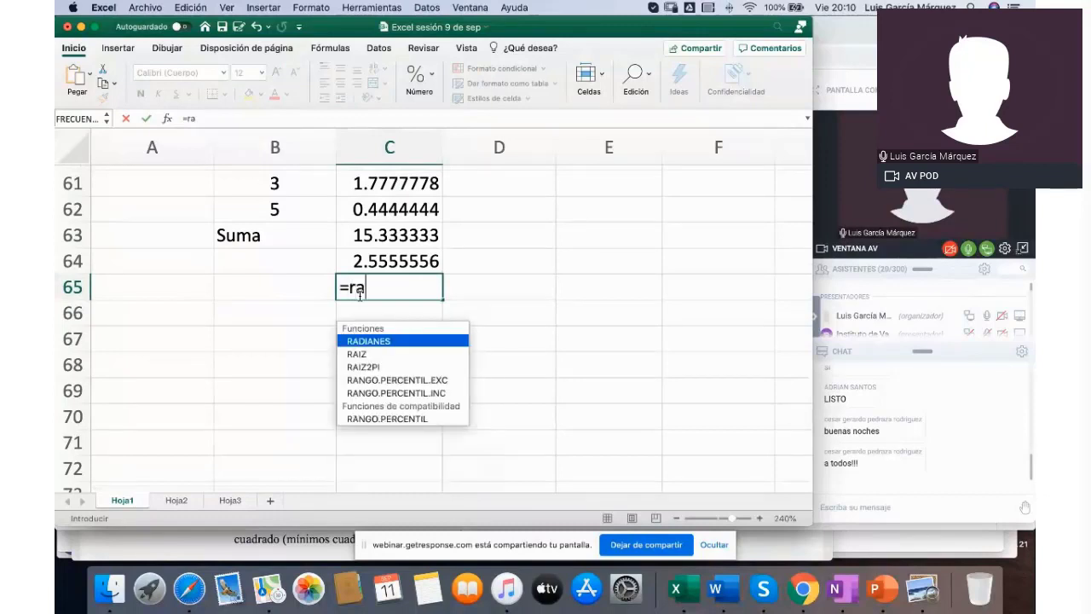
pyautogui.write('i')
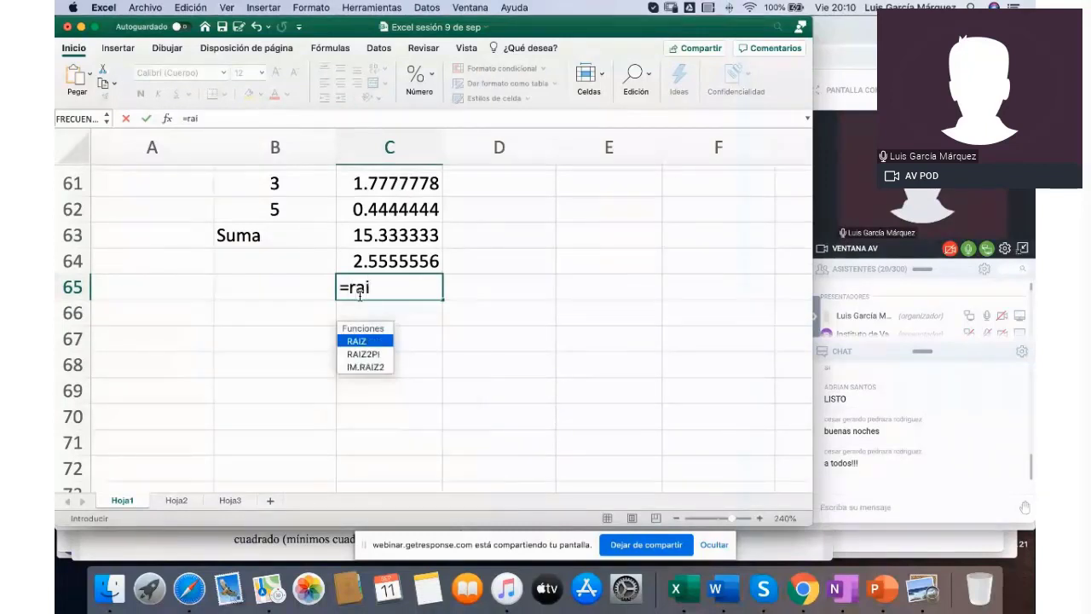
pyautogui.doubleClick(370, 342)
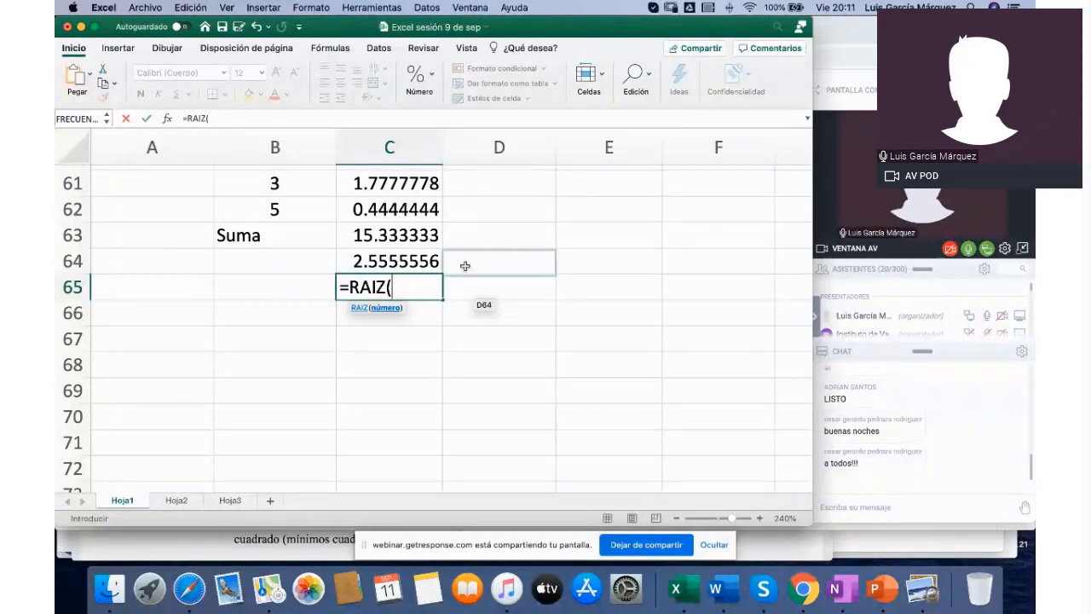
pyautogui.click(406, 259)
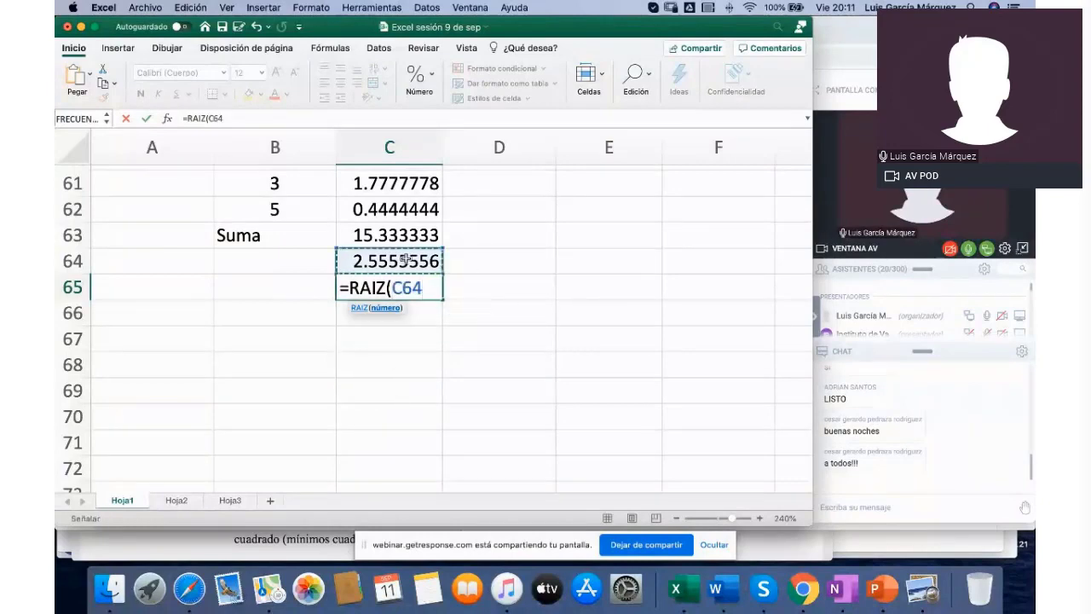
pyautogui.write(')')
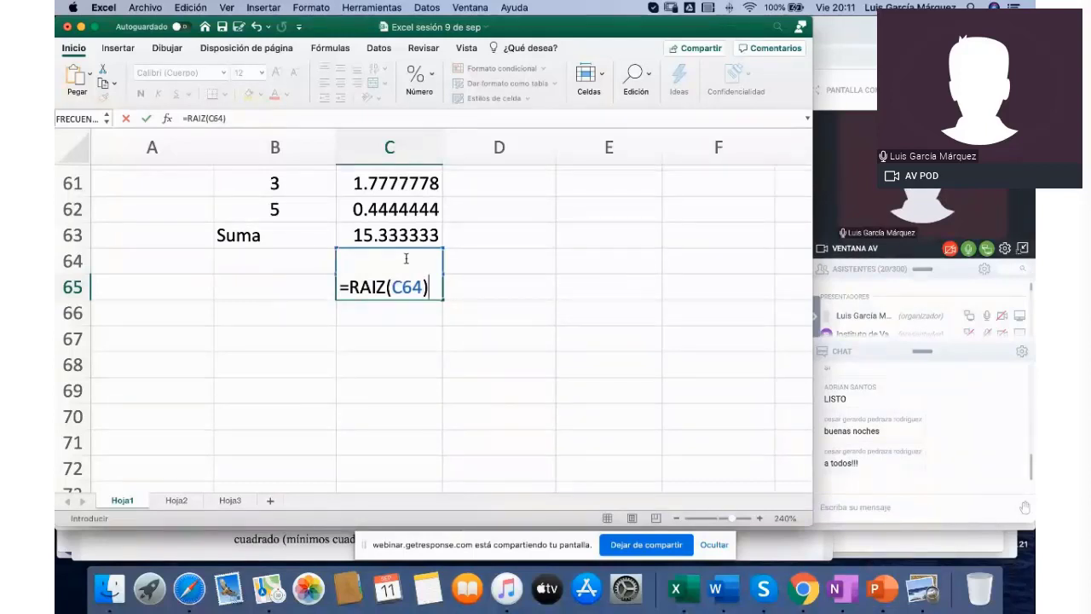
pyautogui.press('Return')
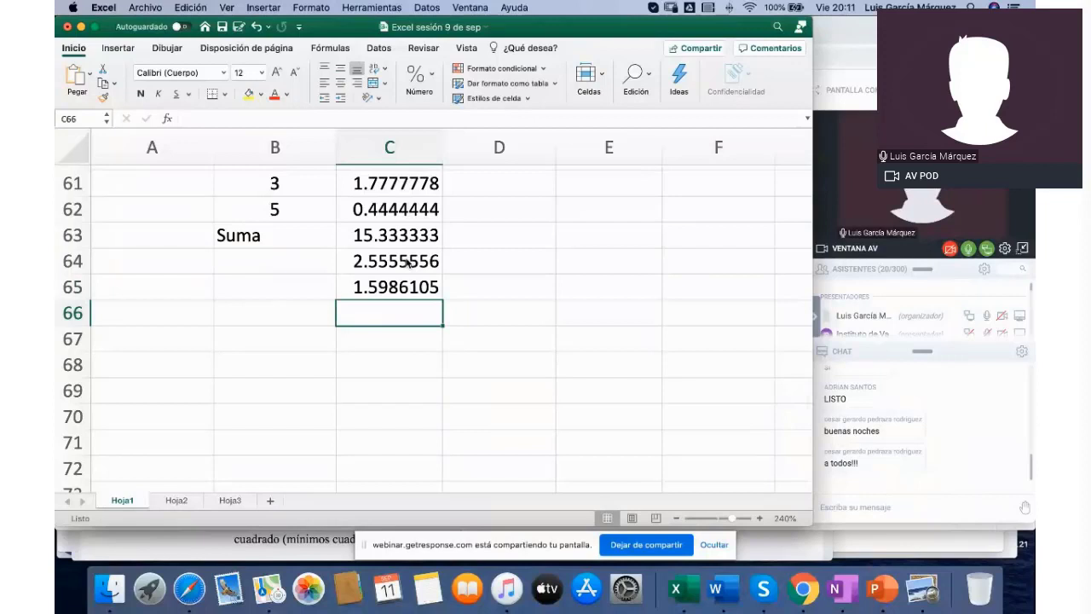
# Step: Reduce the sheet zoom to 230% and inspect the division formula in C64 against the handwritten standard deviation formula, leaving it unedited
pyautogui.scroll(5, 407, 263)
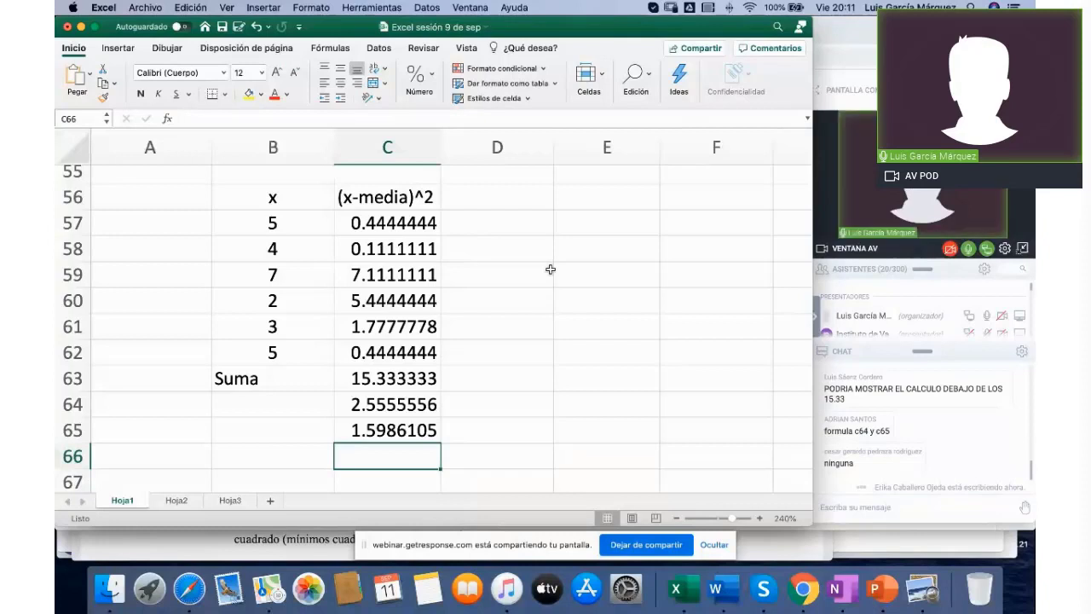
pyautogui.click(408, 406)
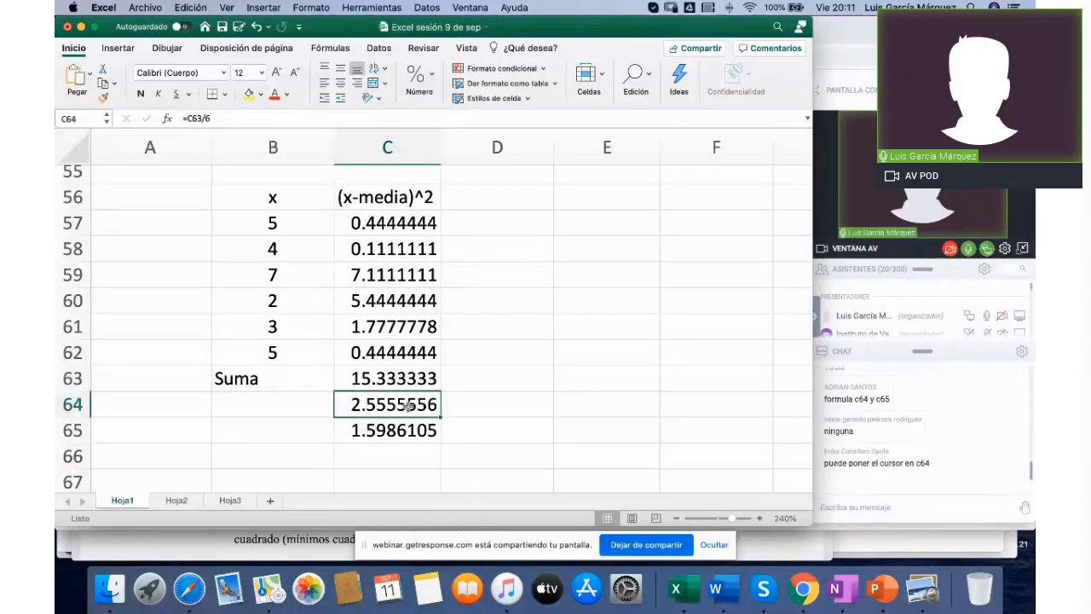
pyautogui.doubleClick(396, 404)
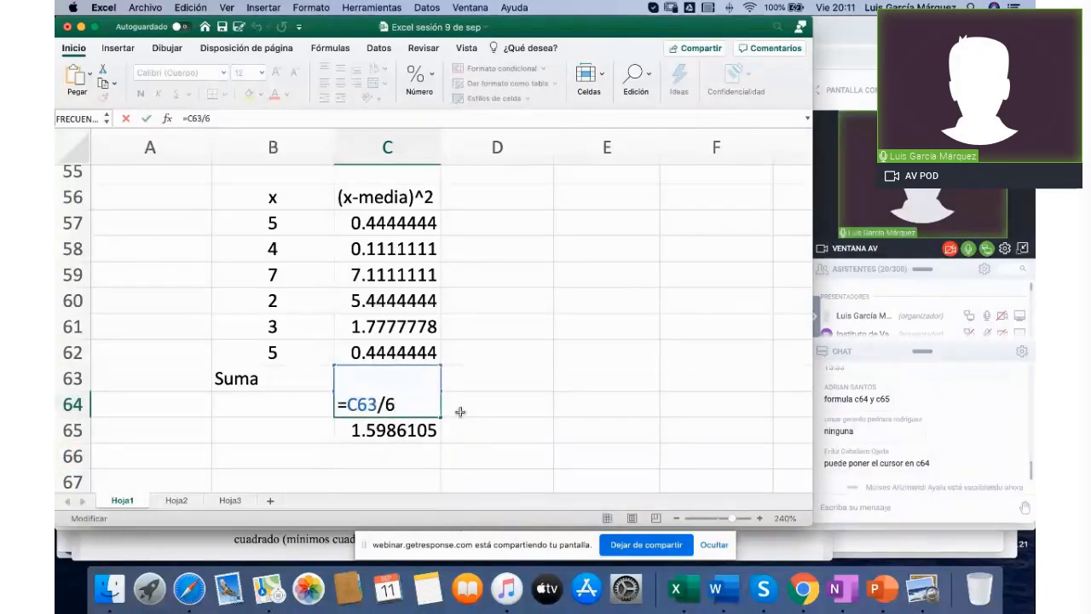
pyautogui.press('Escape')
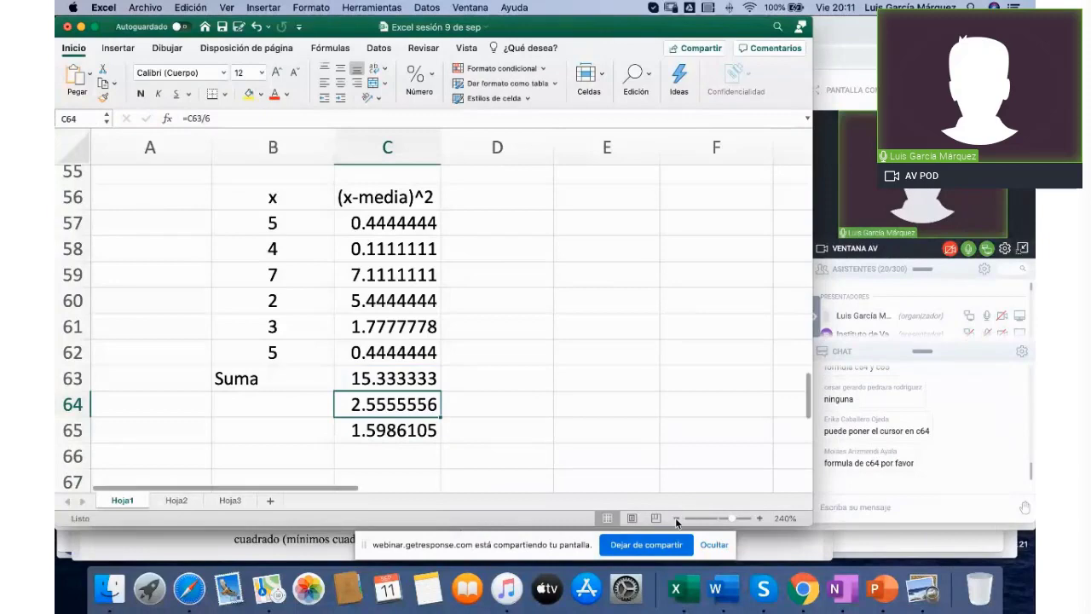
pyautogui.click(675, 517)
pyautogui.doubleClick(404, 407)
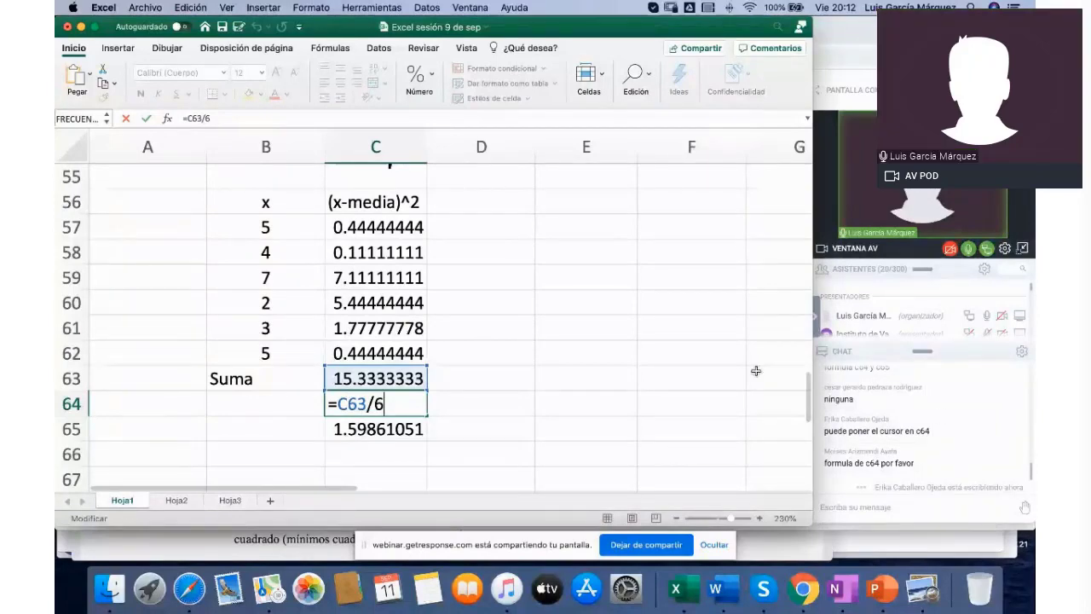
pyautogui.scroll(2, 496, 232)
pyautogui.scroll(1, 496, 232)
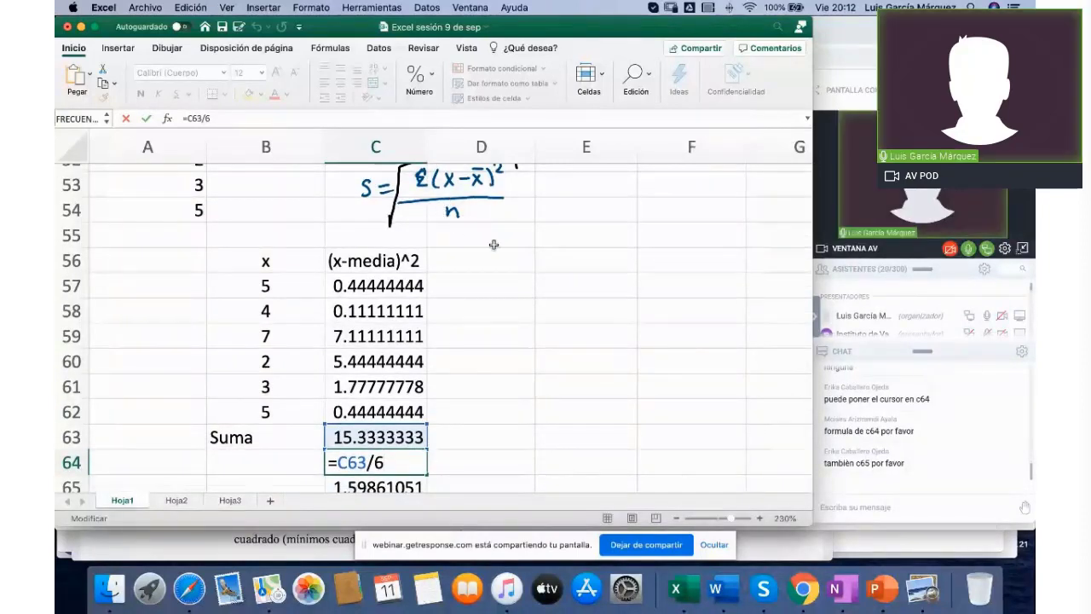
pyautogui.scroll(-1, 493, 245)
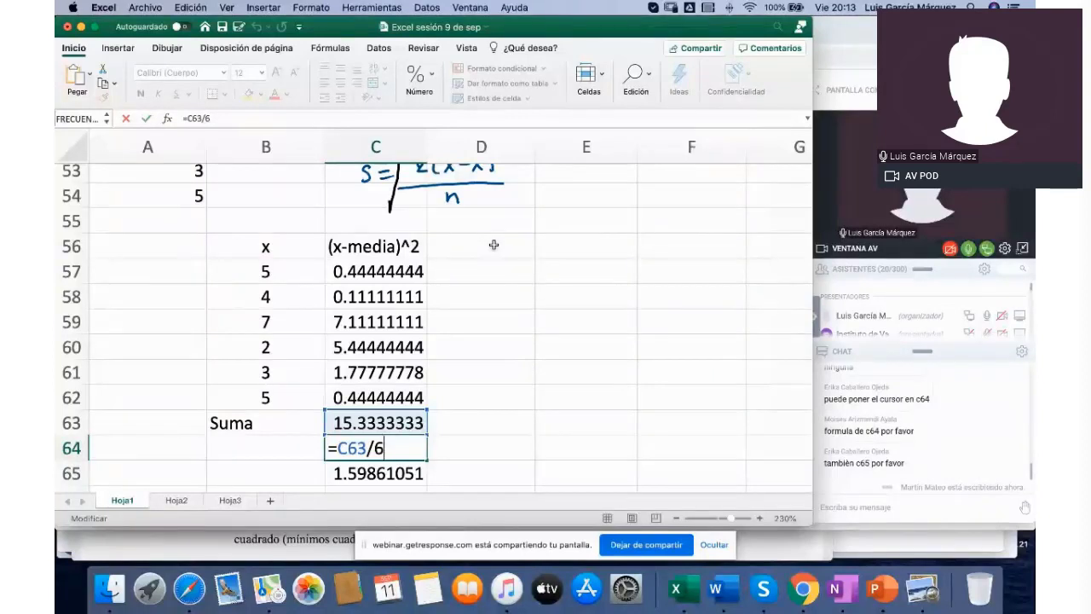
pyautogui.press('Return')
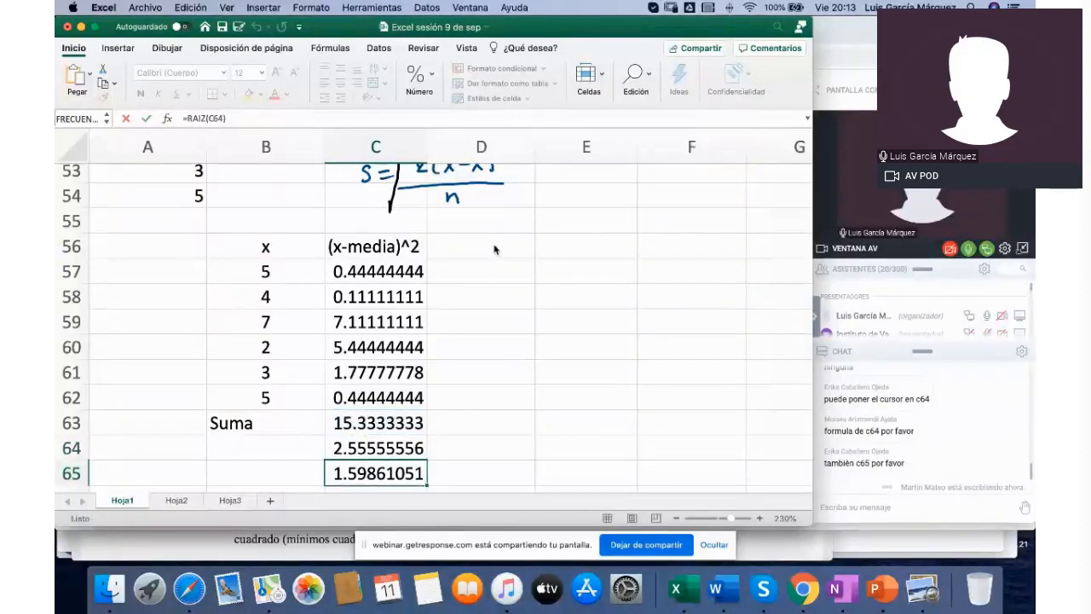
# Step: Inspect the cell reference in the square root formula in C65, leaving it unedited
pyautogui.doubleClick(368, 474)
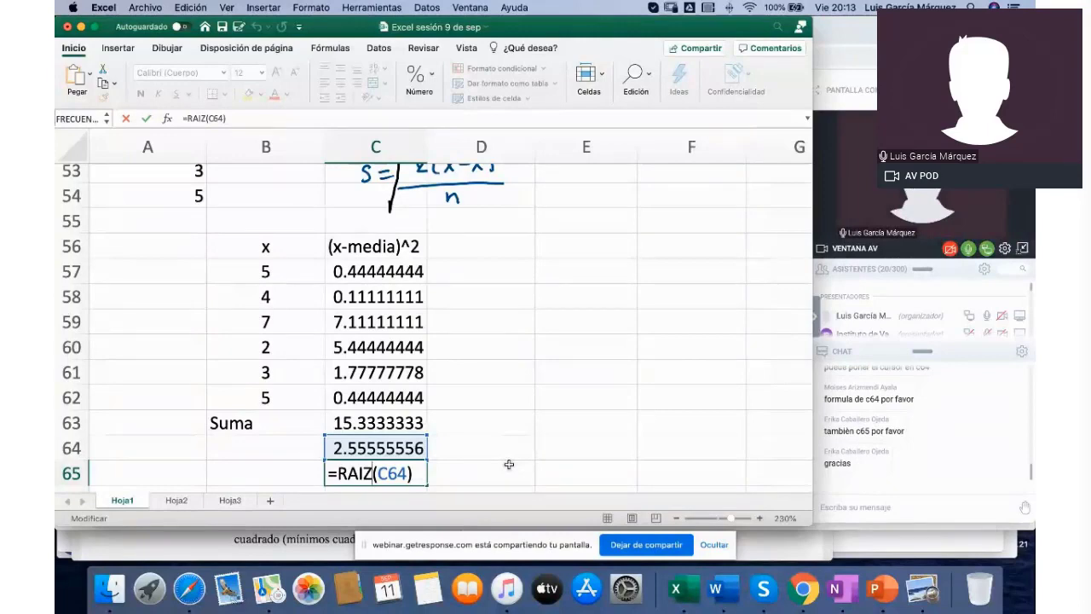
pyautogui.press('Return')
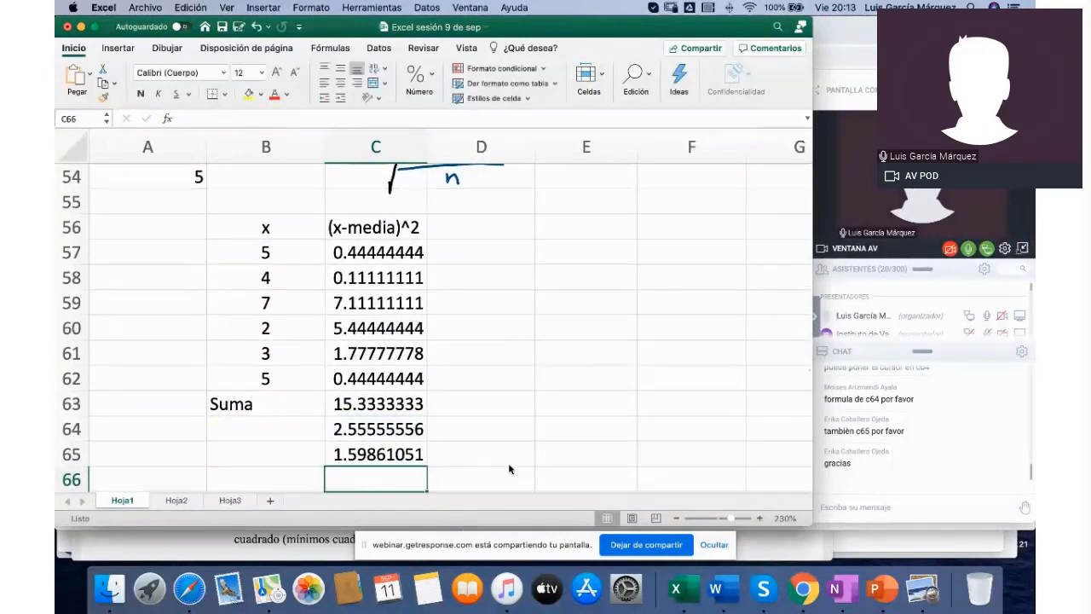
pyautogui.click(407, 453)
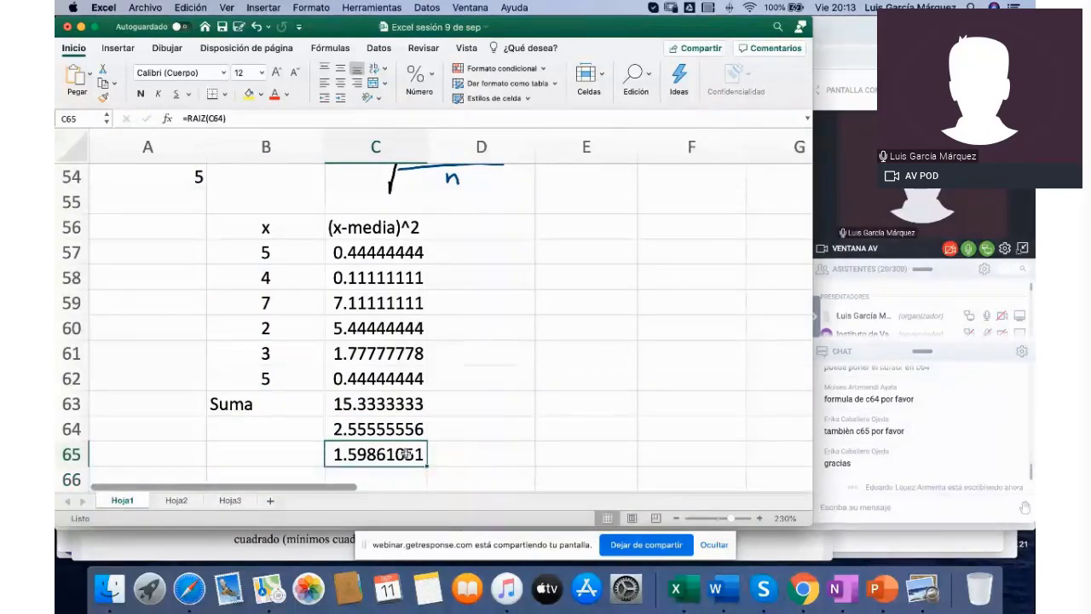
# Step: Handwrite a second formula in black pen beside the existing one: S = √(Σ(x−x̄)²/(n+1)), across columns E and F
pyautogui.scroll(3, 555, 222)
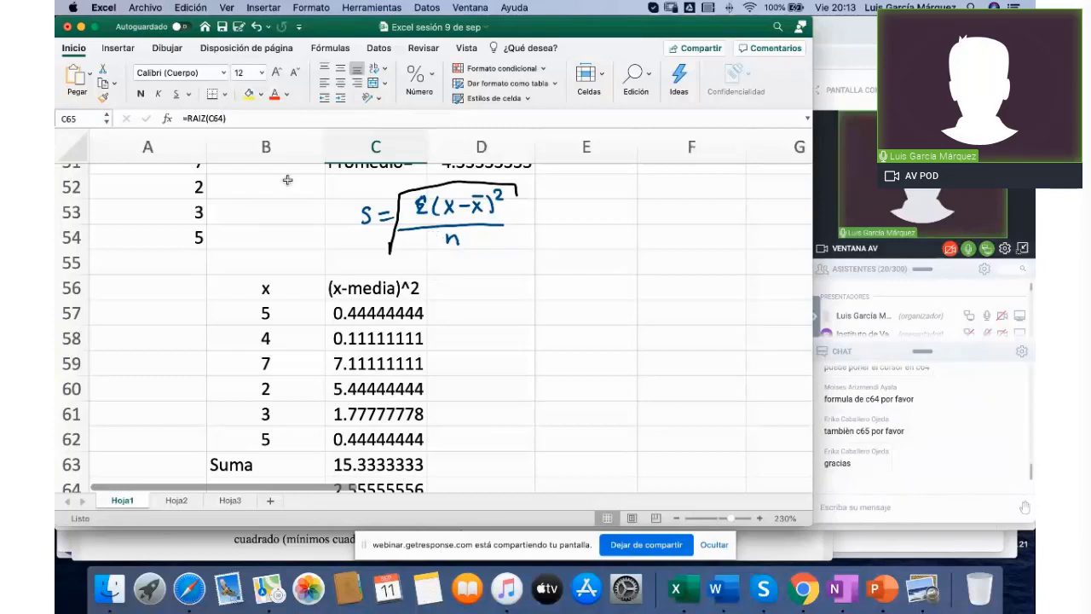
pyautogui.click(166, 48)
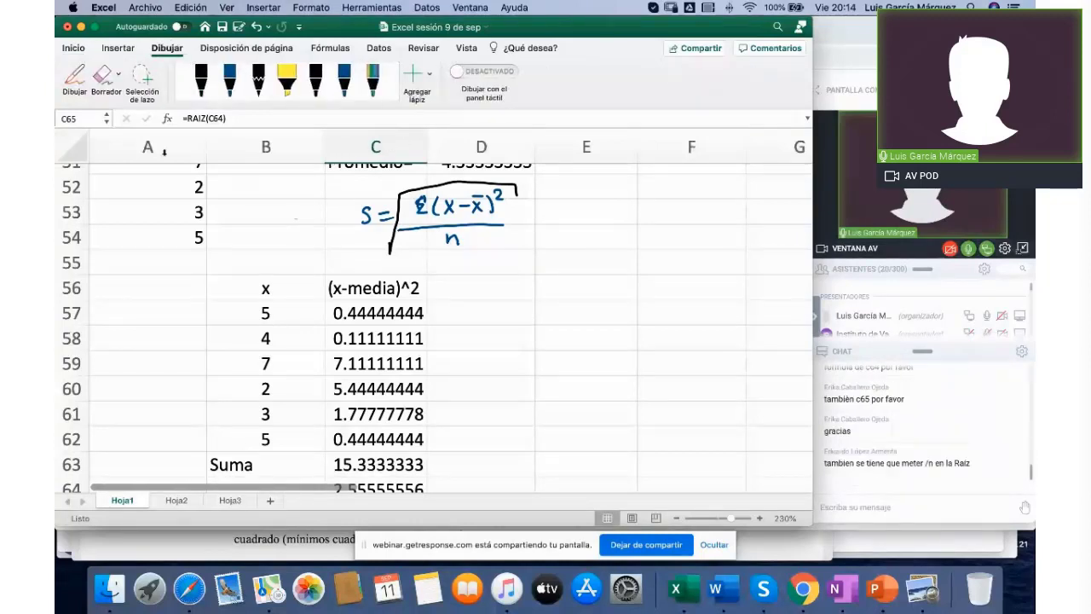
pyautogui.click(85, 82)
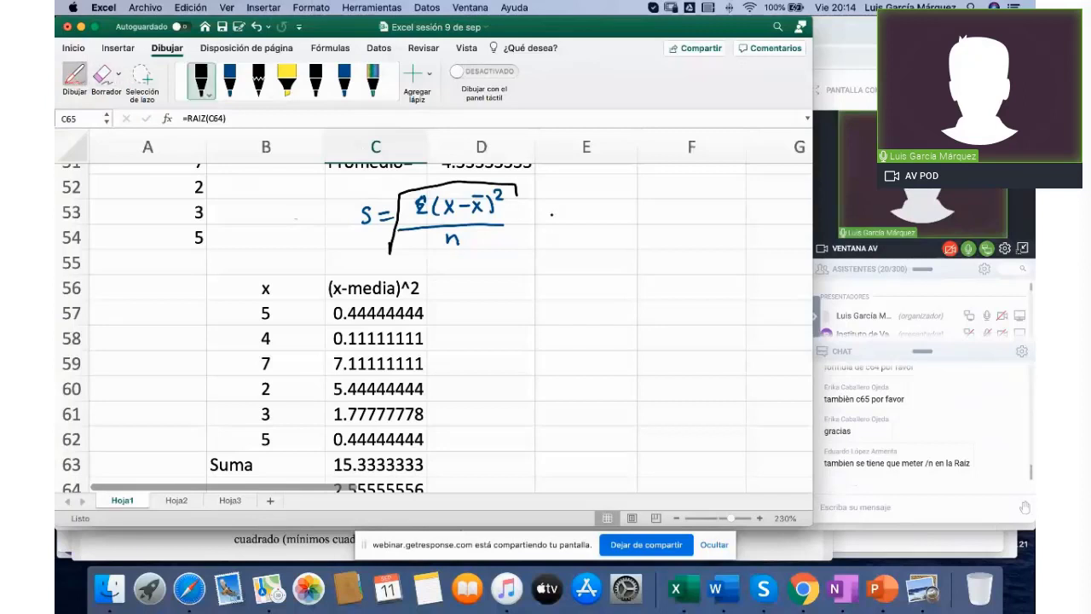
pyautogui.moveTo(563, 213)
pyautogui.mouseDown()
pyautogui.moveTo(555, 231)
pyautogui.moveTo(589, 219)
pyautogui.moveTo(609, 241)
pyautogui.moveTo(617, 199)
pyautogui.moveTo(722, 196)
pyautogui.mouseUp()
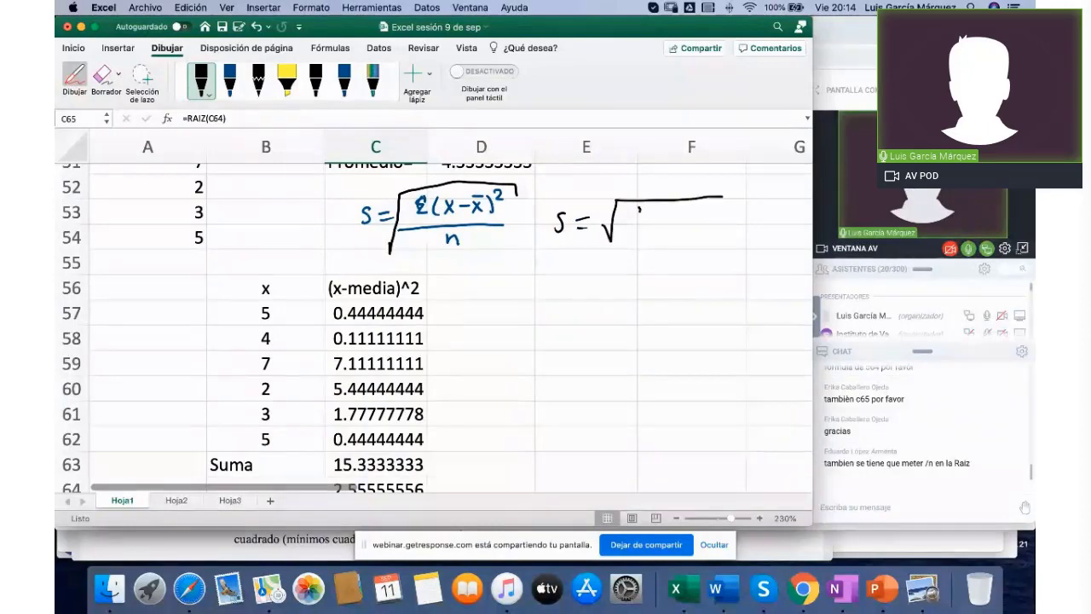
pyautogui.moveTo(639, 210)
pyautogui.mouseDown()
pyautogui.moveTo(638, 222)
pyautogui.moveTo(671, 219)
pyautogui.mouseUp()
pyautogui.moveTo(671, 208)
pyautogui.mouseDown()
pyautogui.moveTo(661, 219)
pyautogui.moveTo(703, 224)
pyautogui.moveTo(693, 223)
pyautogui.moveTo(704, 206)
pyautogui.moveTo(716, 225)
pyautogui.moveTo(730, 213)
pyautogui.mouseUp()
pyautogui.click(712, 216)
pyautogui.moveTo(624, 226); pyautogui.dragTo(725, 227)
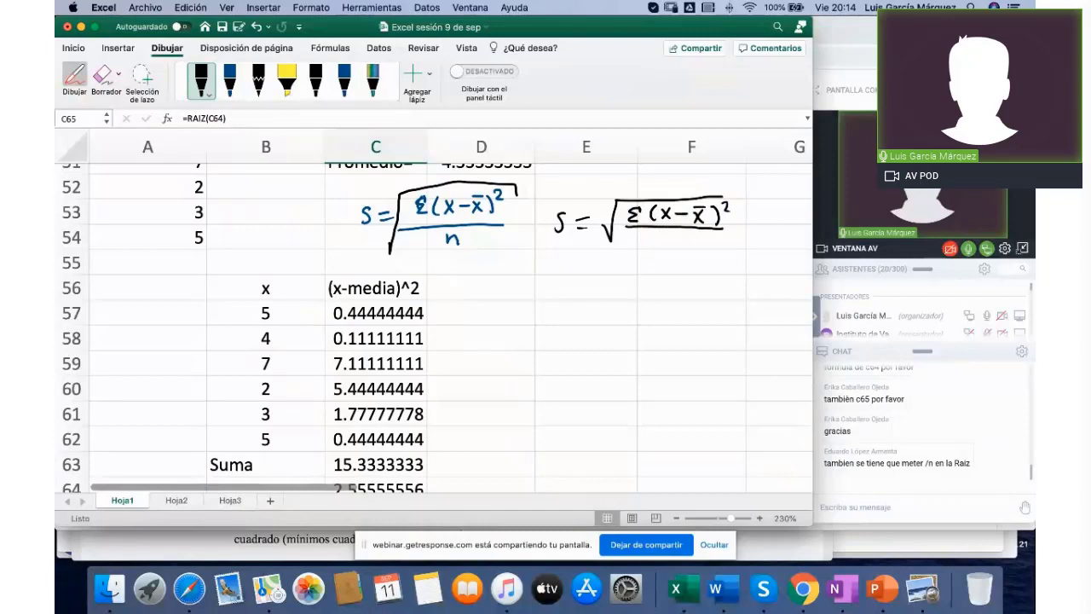
pyautogui.moveTo(652, 237); pyautogui.dragTo(690, 246)
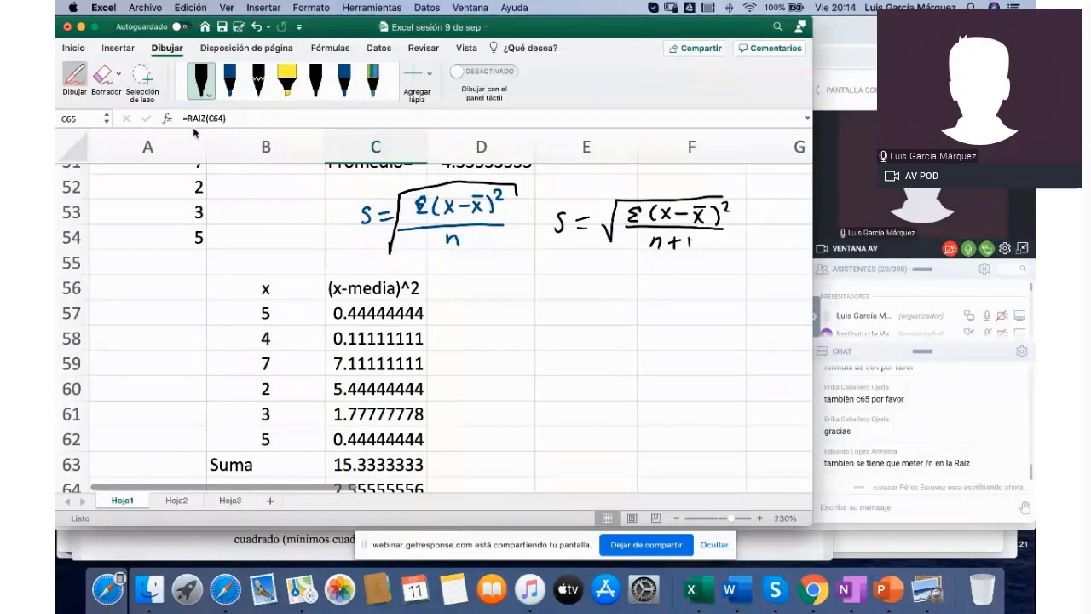
# Step: Erase the plus sign in the second handwritten formula's denominator, draw a minus so it reads n−1, and stop drawing
pyautogui.click(102, 75)
pyautogui.moveTo(699, 248); pyautogui.dragTo(674, 245)
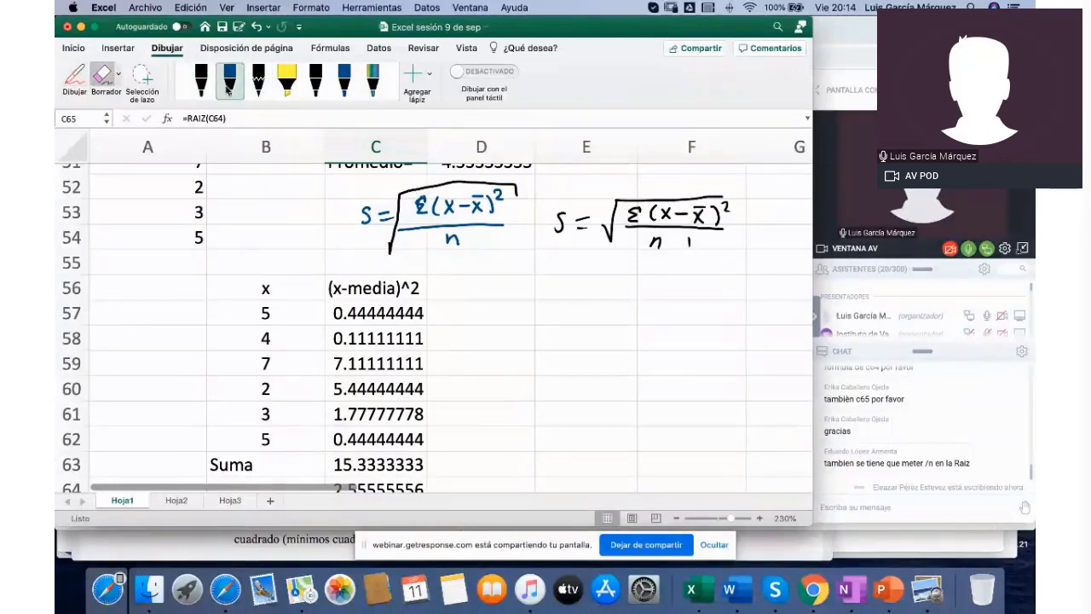
pyautogui.click(201, 78)
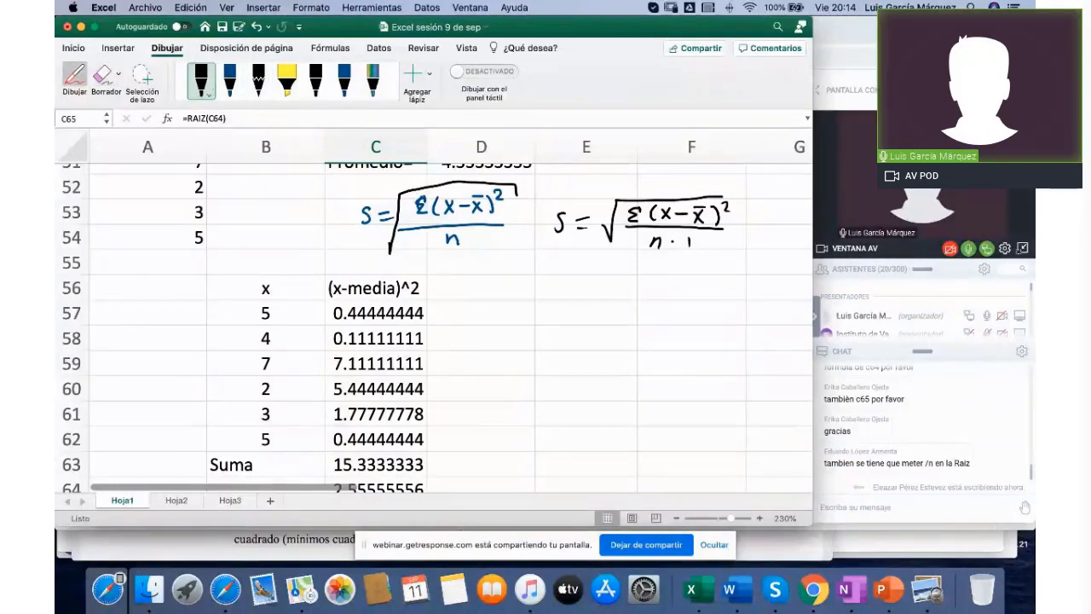
pyautogui.moveTo(672, 242); pyautogui.dragTo(682, 242)
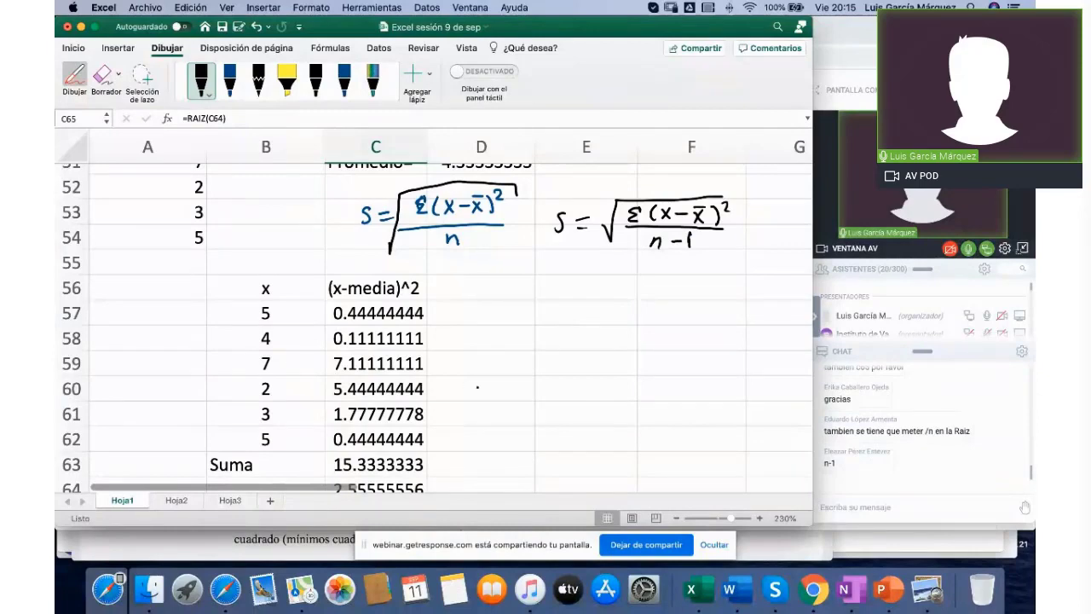
pyautogui.scroll(-5, 601, 395)
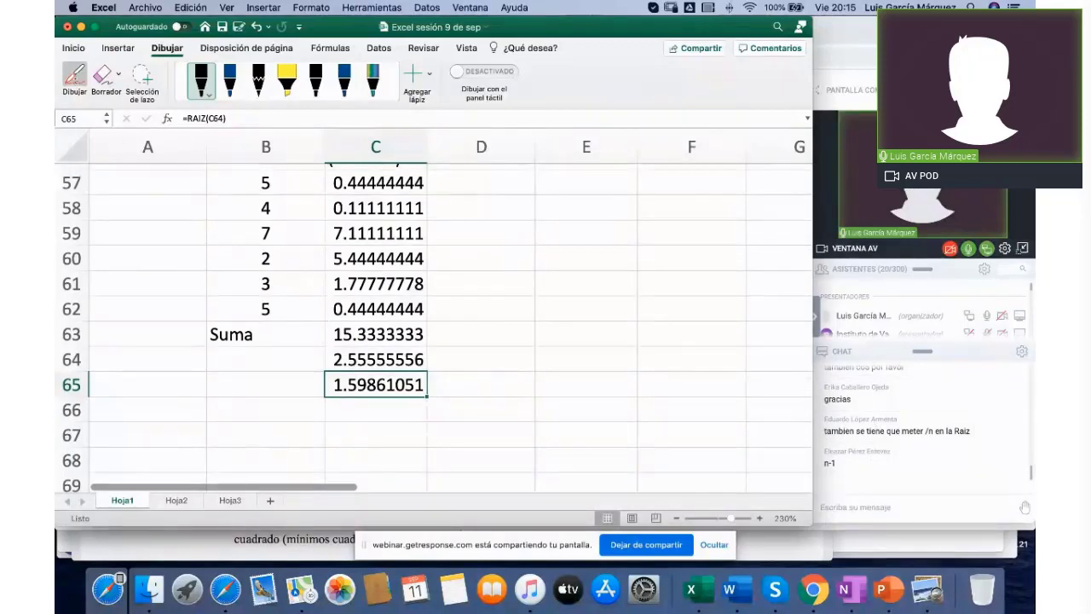
pyautogui.click(76, 79)
pyautogui.click(366, 363)
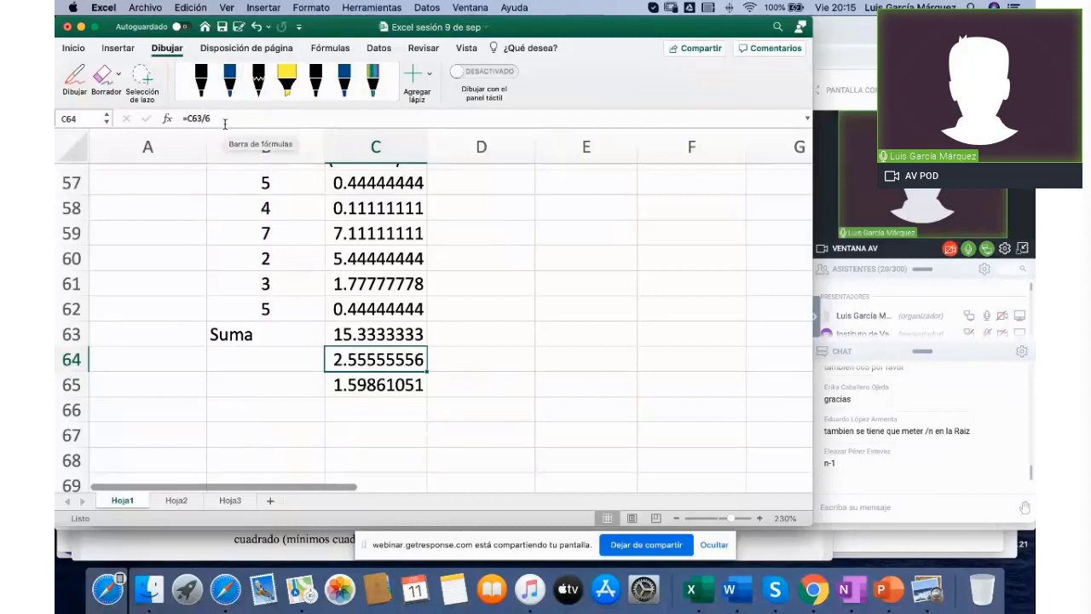
pyautogui.click(464, 388)
pyautogui.write('=')
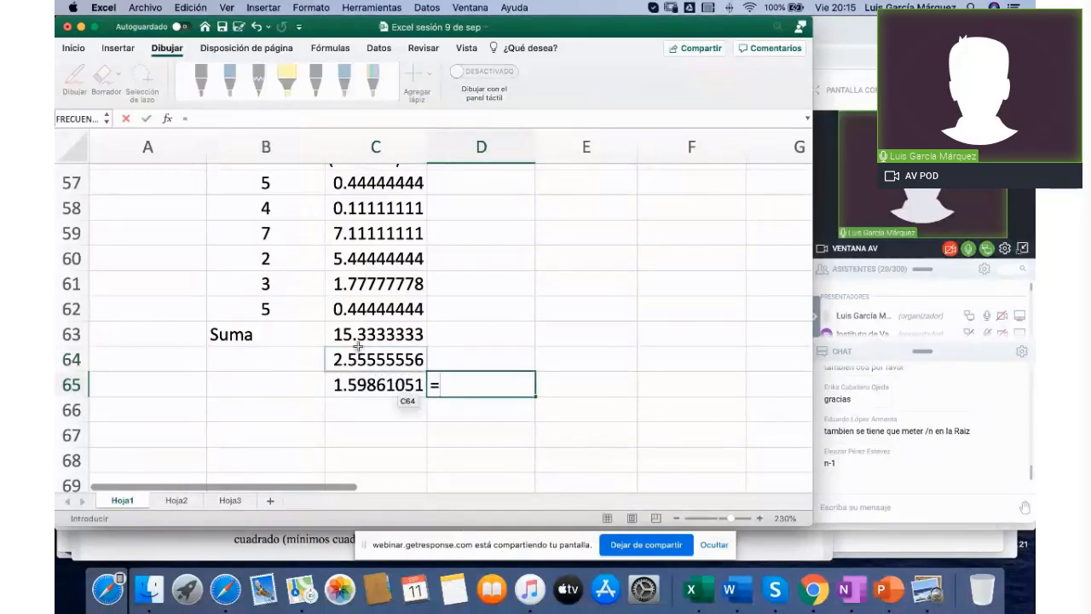
pyautogui.click(362, 358)
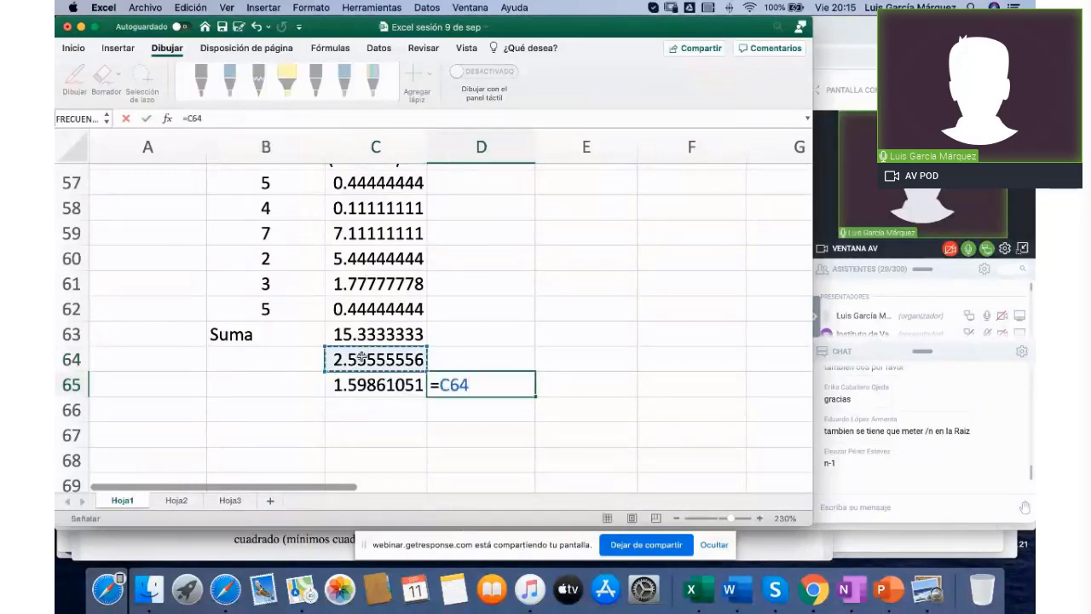
pyautogui.press('Escape')
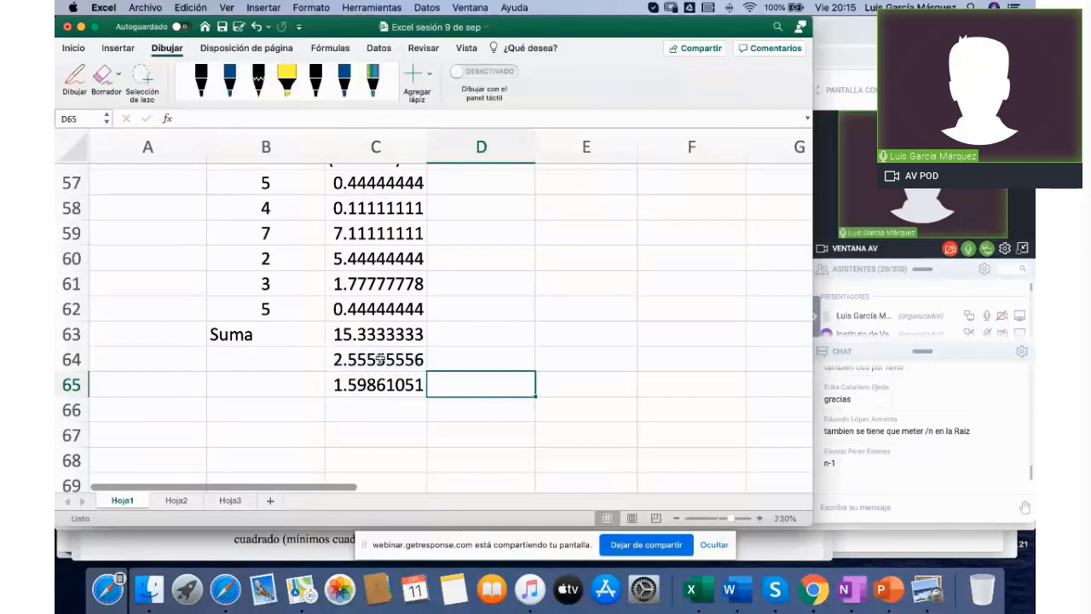
# Step: Enter the formula =C63/5 in D64 to divide the sum of squared deviations by n−1
pyautogui.click(378, 358)
pyautogui.click(473, 356)
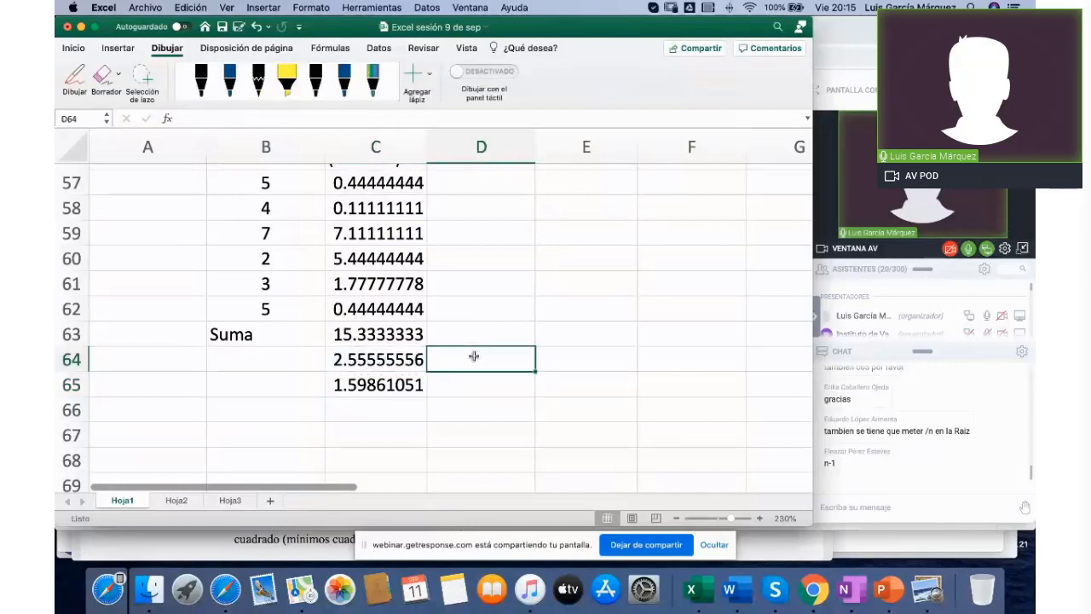
pyautogui.write('=')
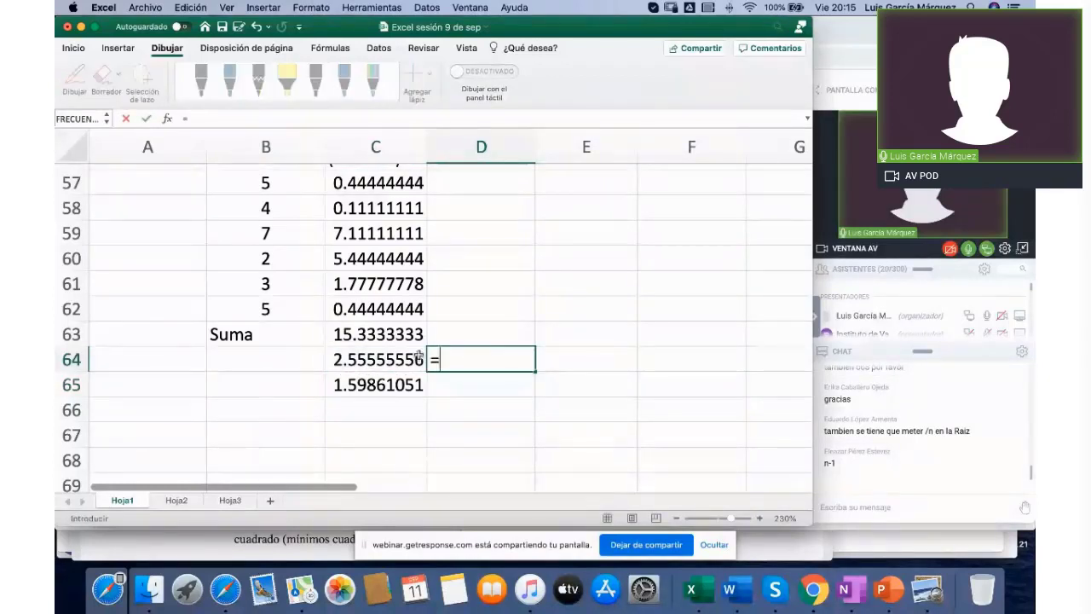
pyautogui.click(380, 338)
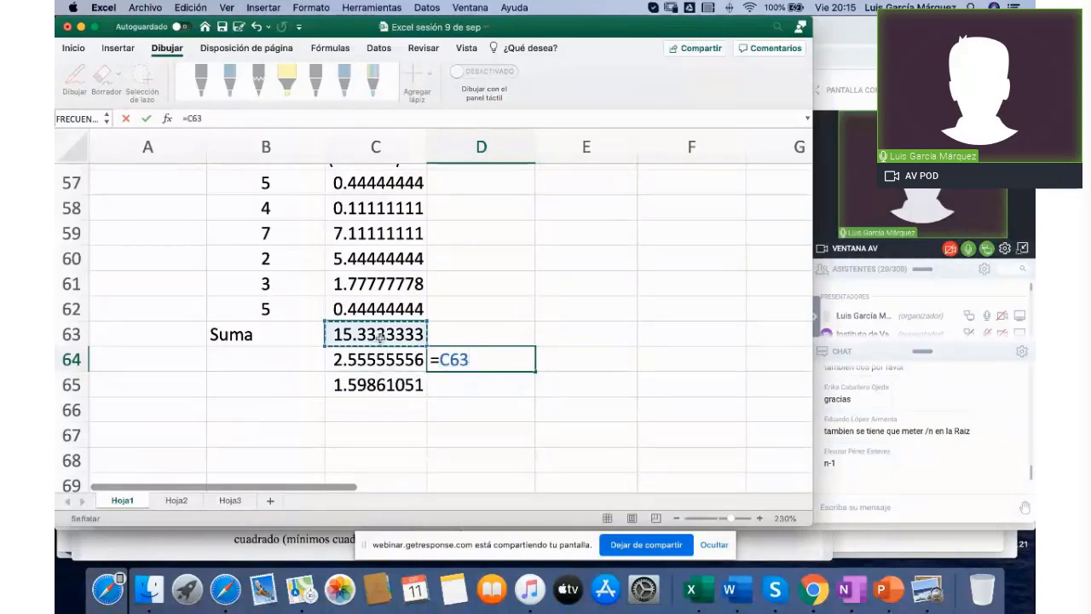
pyautogui.write('/5')
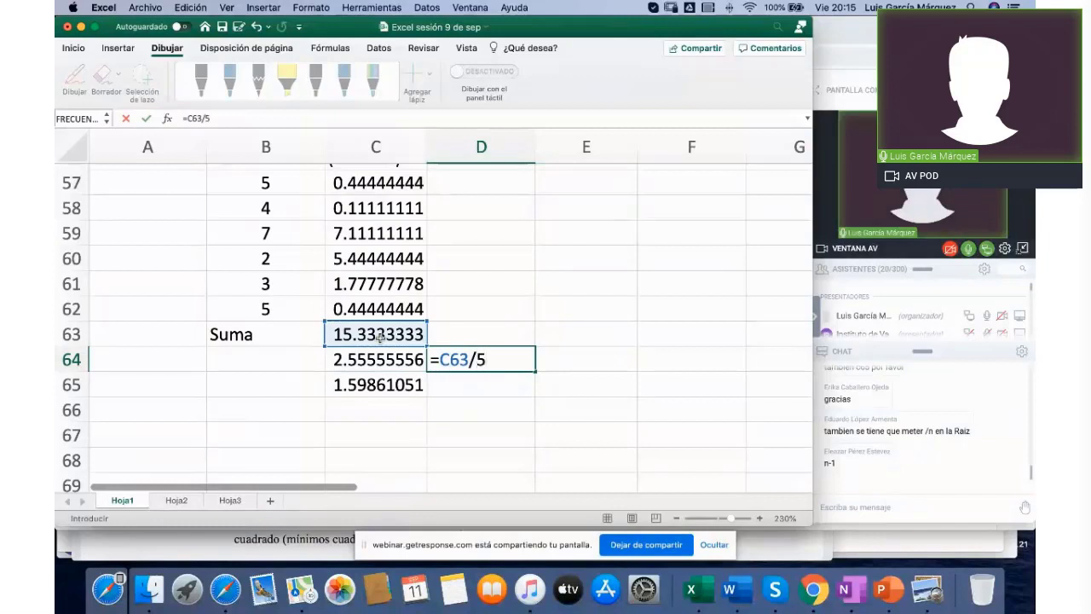
pyautogui.press('Return')
# Step: Compare the division formulas in C64 and D64, leaving both unedited
pyautogui.doubleClick(387, 357)
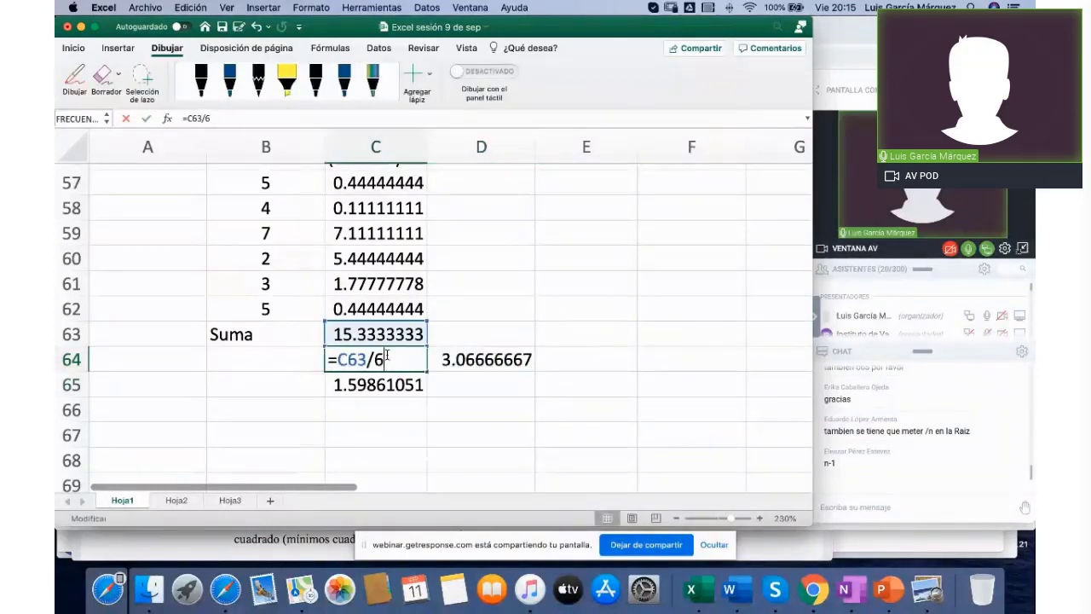
pyautogui.press('Escape')
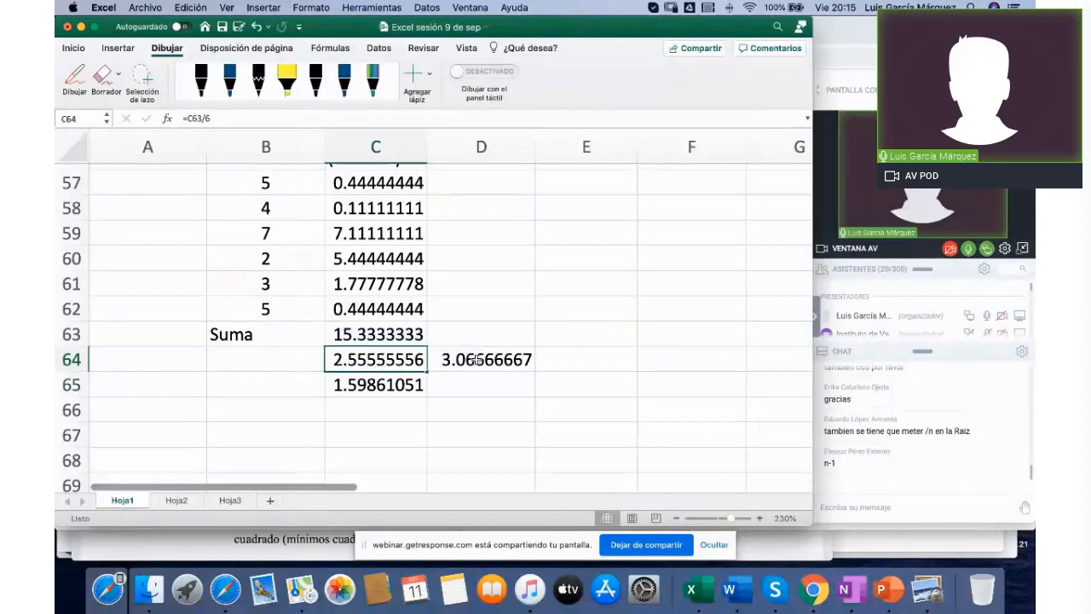
pyautogui.click(478, 359)
pyautogui.doubleClick(477, 359)
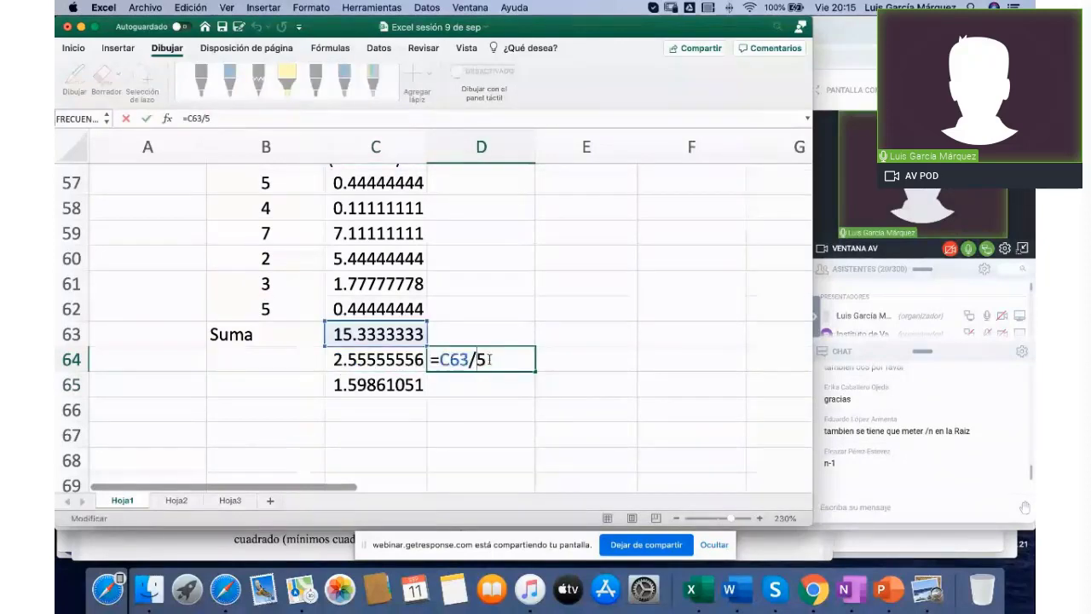
pyautogui.press('Escape')
# Step: Calculate the square root of D64 in D65 with the RAIZ function
pyautogui.click(477, 389)
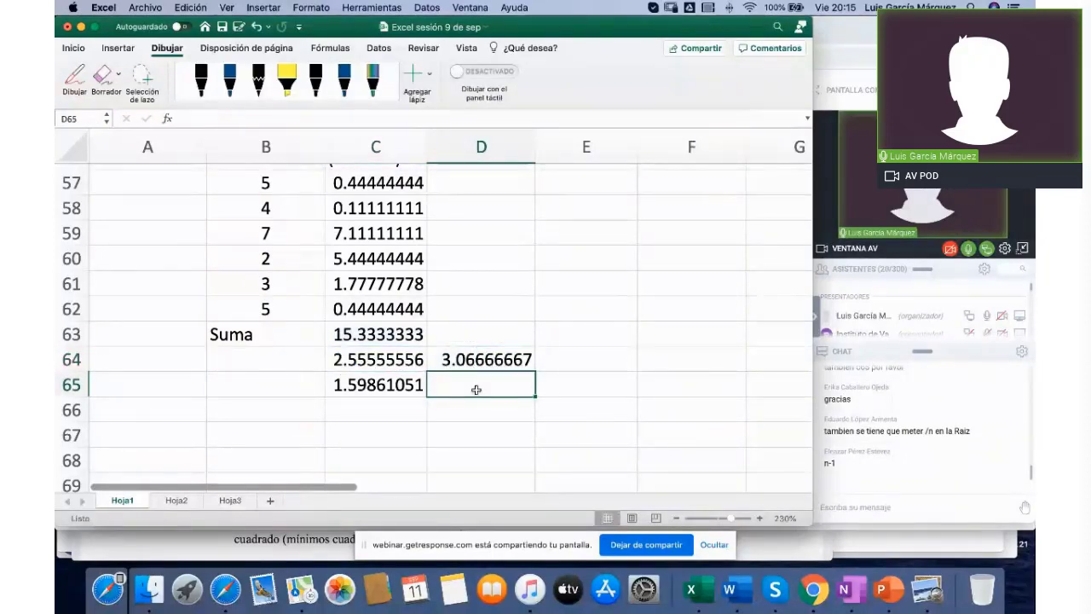
pyautogui.write('=raiz')
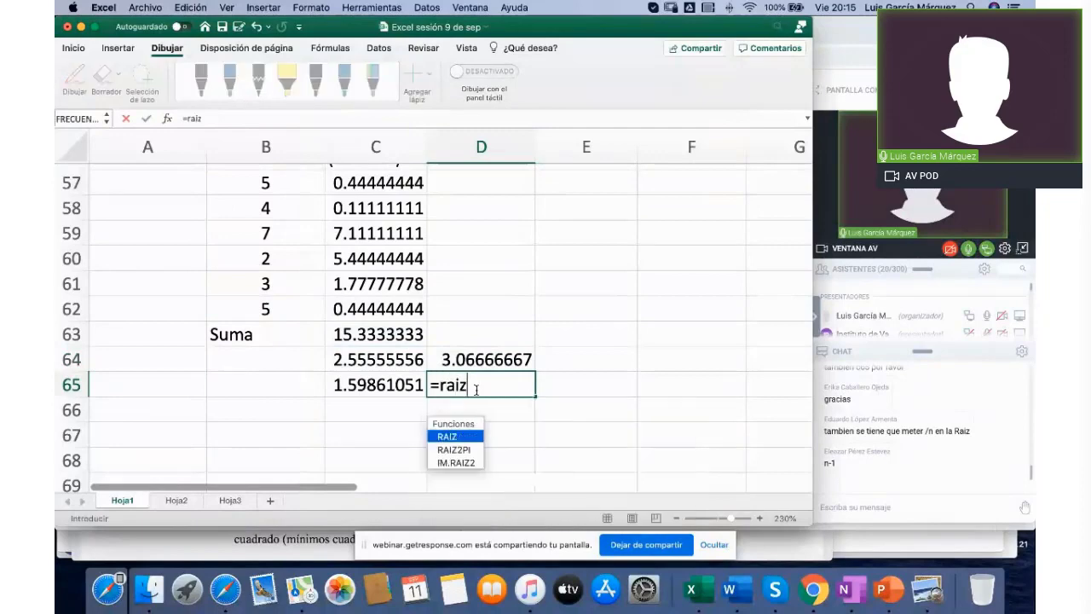
pyautogui.doubleClick(447, 436)
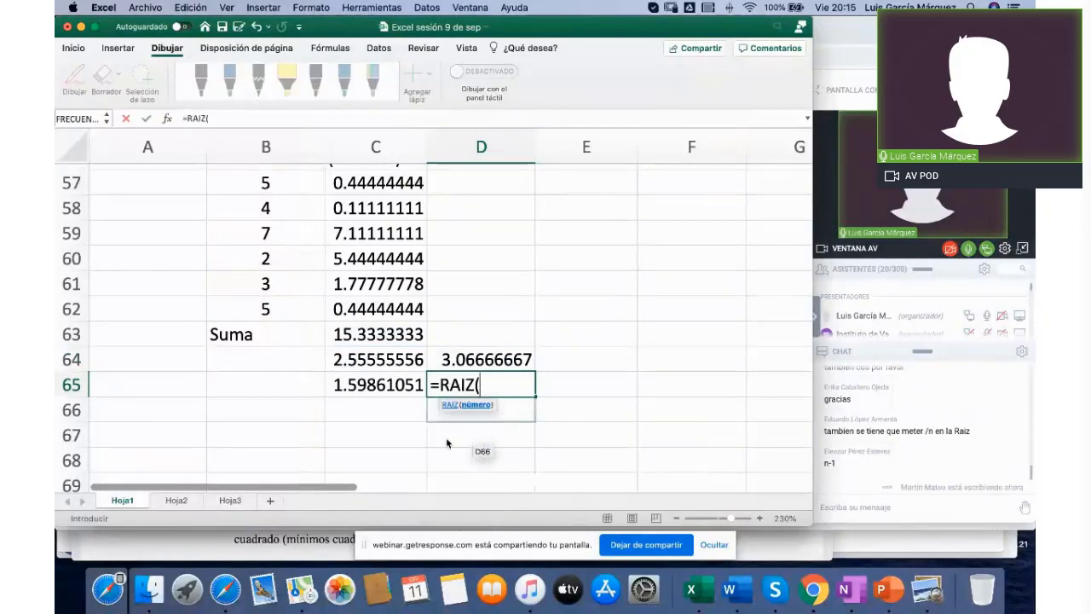
pyautogui.click(494, 359)
pyautogui.press('Return')
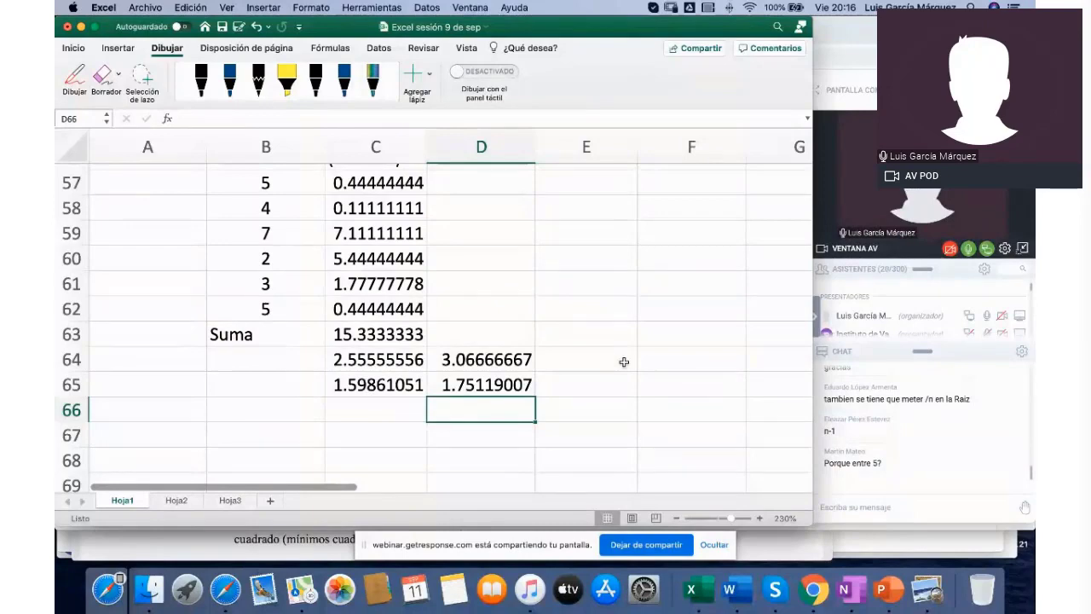
# Step: Count through the x values in B57 to B62 one by one to check n against the handwritten n−1 formula
pyautogui.scroll(1, 502, 281)
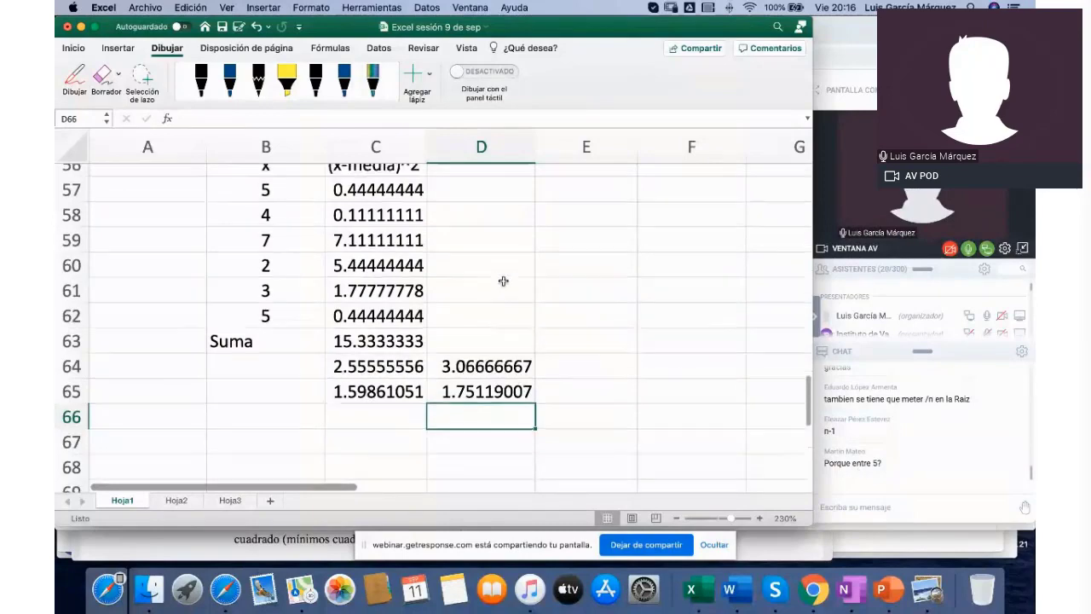
pyautogui.scroll(4, 503, 282)
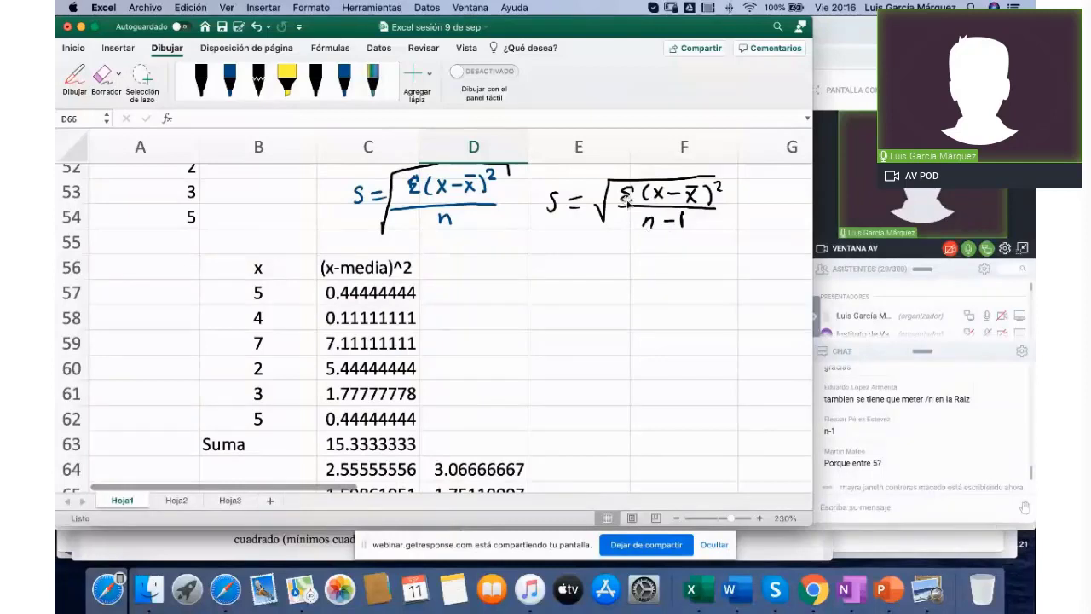
pyautogui.click(290, 295)
pyautogui.click(285, 315)
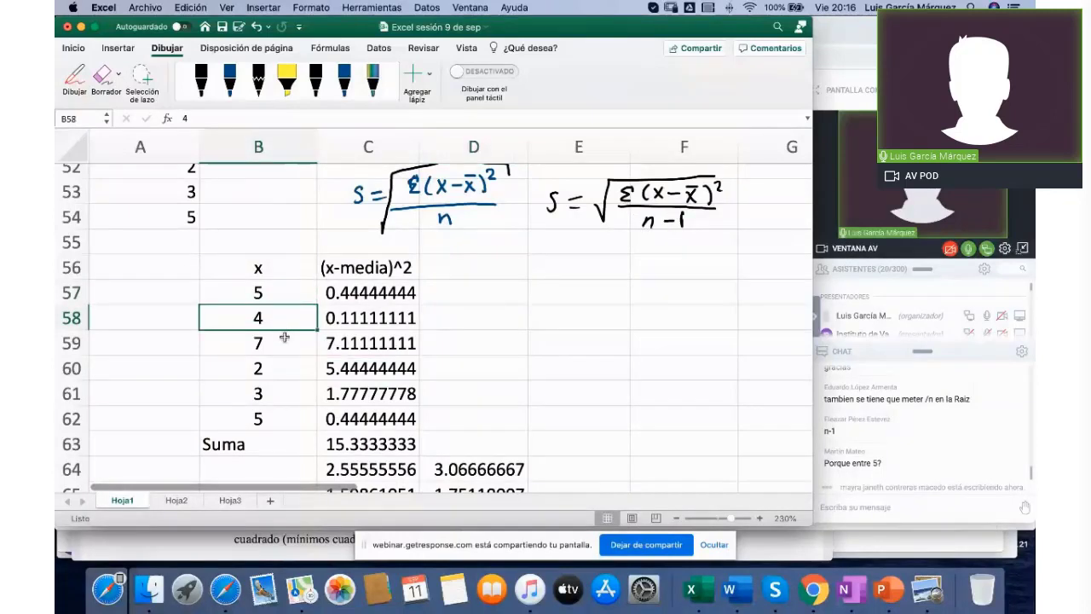
pyautogui.click(284, 341)
pyautogui.click(281, 368)
pyautogui.click(277, 392)
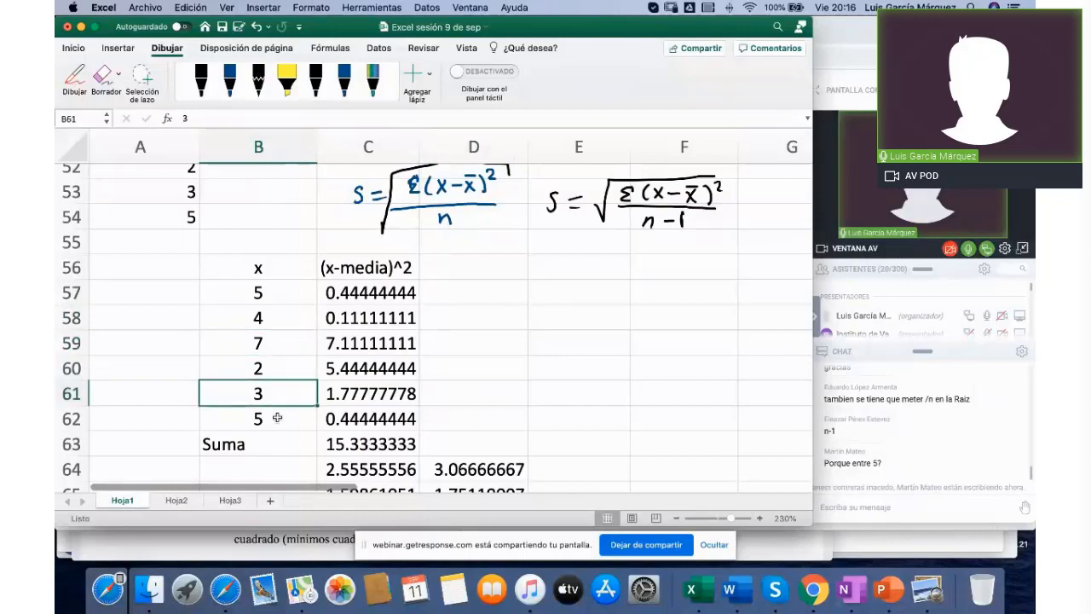
pyautogui.click(277, 417)
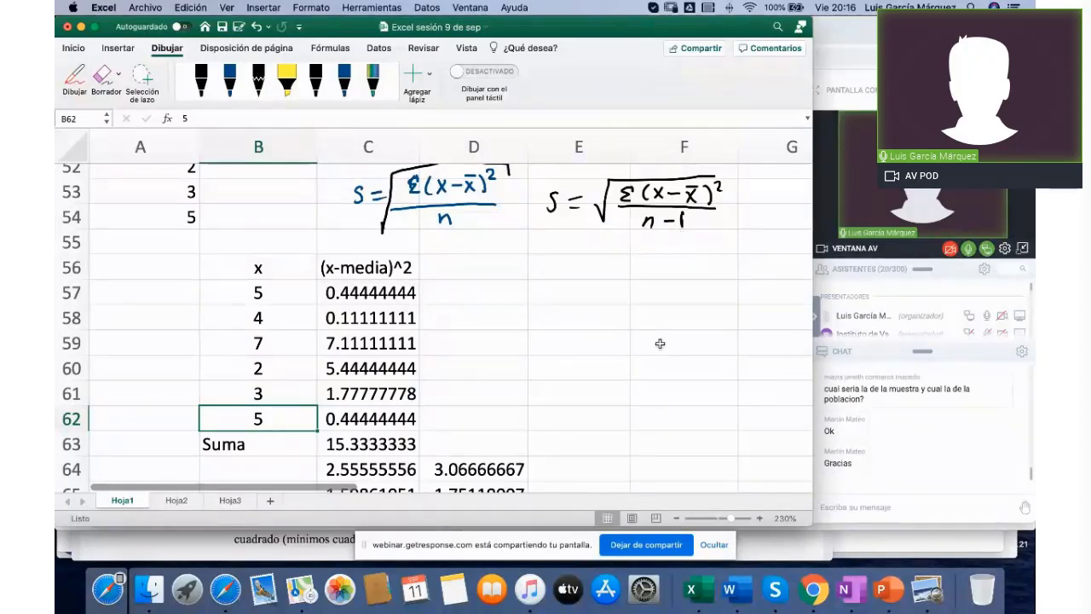
# Step: Draw a black outline around the n−1 formula and handwrite the label "Muestra" above it with an arrow
pyautogui.scroll(-3, 659, 344)
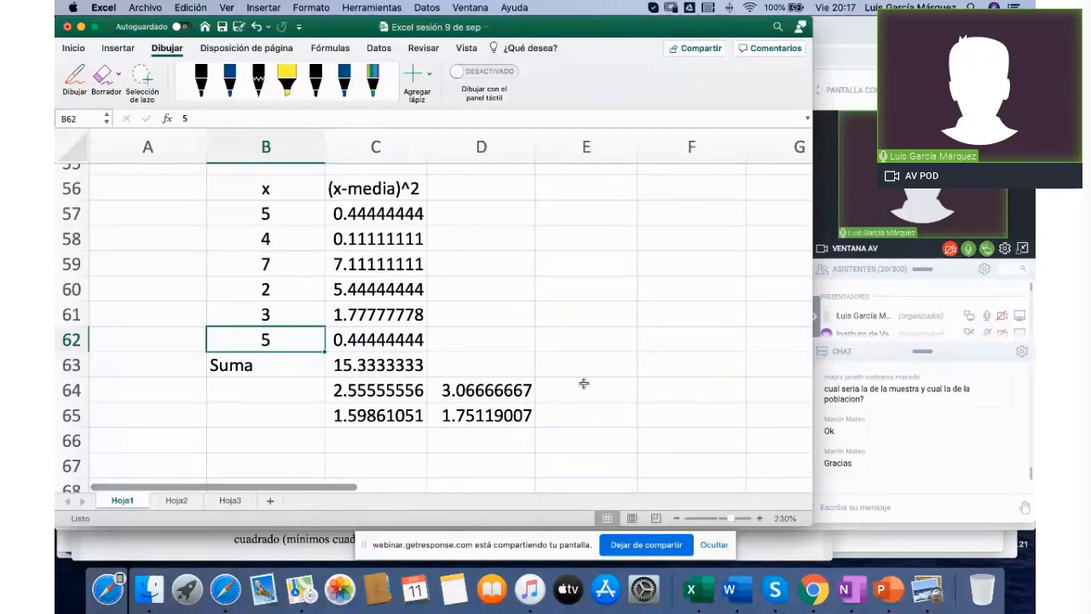
pyautogui.scroll(5, 585, 383)
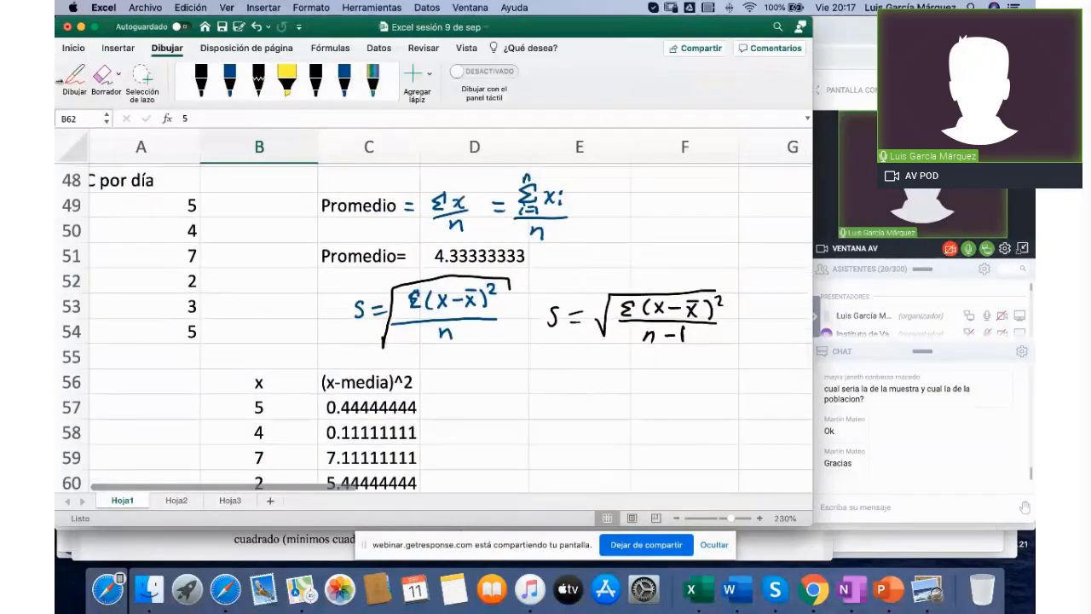
pyautogui.click(74, 77)
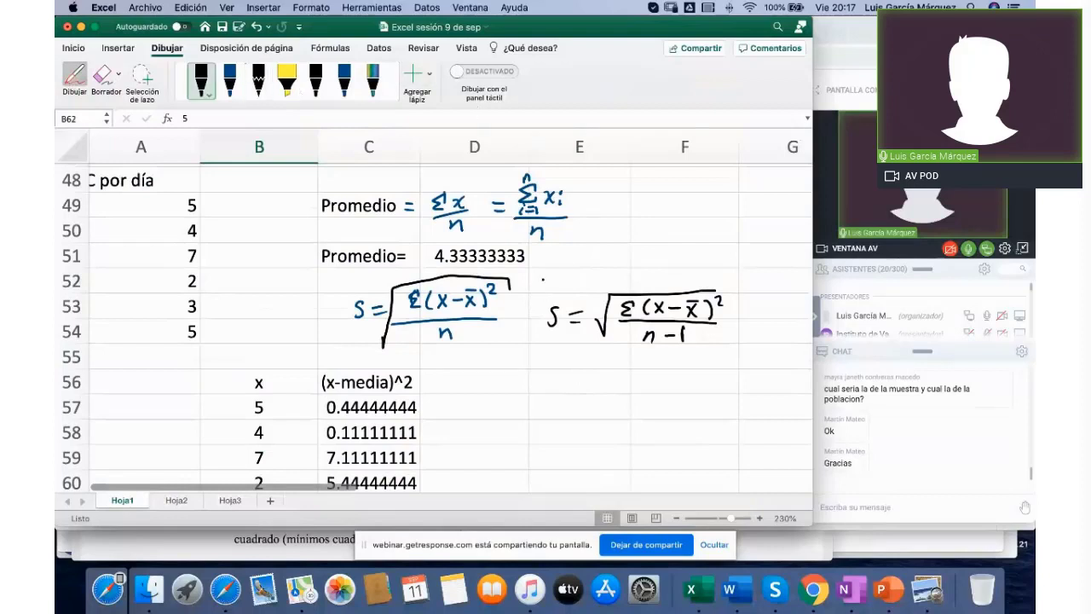
pyautogui.moveTo(542, 278); pyautogui.dragTo(539, 339)
pyautogui.moveTo(539, 276)
pyautogui.mouseDown()
pyautogui.moveTo(724, 268)
pyautogui.moveTo(687, 361)
pyautogui.moveTo(537, 347)
pyautogui.mouseUp()
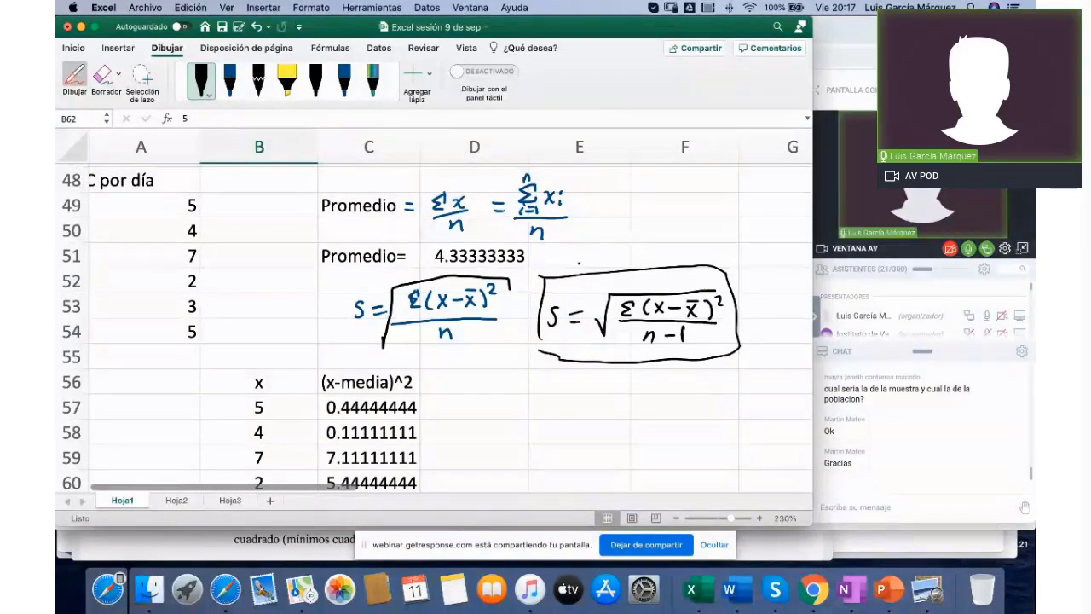
pyautogui.moveTo(663, 266)
pyautogui.mouseDown()
pyautogui.moveTo(679, 245)
pyautogui.moveTo(754, 239)
pyautogui.mouseUp()
pyautogui.click(706, 232)
pyautogui.moveTo(757, 237); pyautogui.dragTo(778, 232)
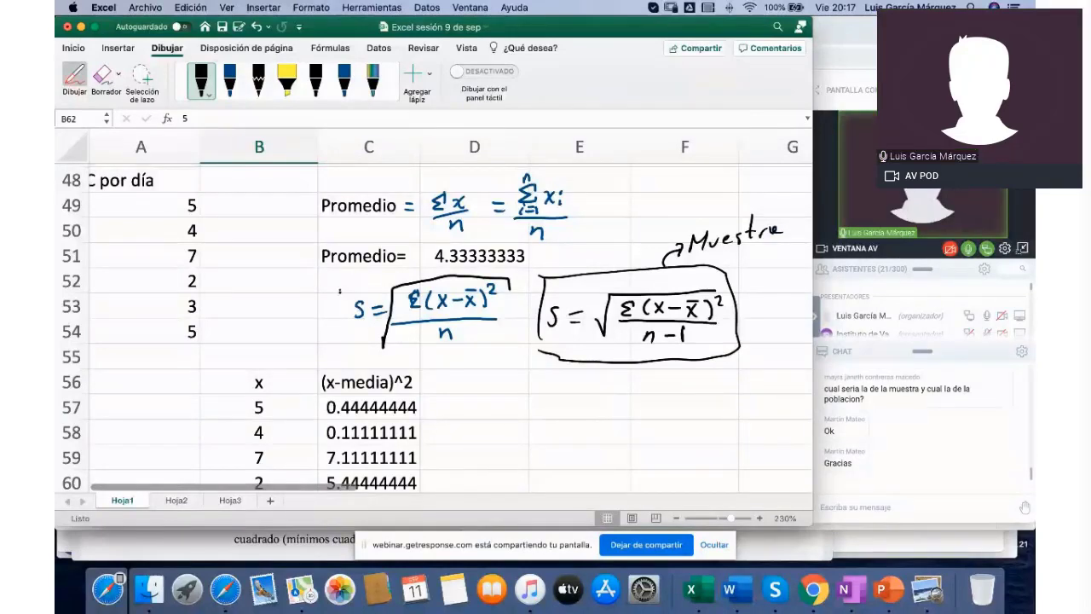
# Step: Draw a black outline around the formula divided by n, handwrite "Población" beside it with an arrow, and stop drawing
pyautogui.moveTo(340, 290)
pyautogui.mouseDown()
pyautogui.moveTo(358, 351)
pyautogui.moveTo(477, 343)
pyautogui.moveTo(523, 300)
pyautogui.moveTo(507, 266)
pyautogui.moveTo(368, 275)
pyautogui.moveTo(320, 317)
pyautogui.mouseUp()
pyautogui.moveTo(247, 300)
pyautogui.mouseDown()
pyautogui.moveTo(243, 324)
pyautogui.moveTo(295, 304)
pyautogui.mouseUp()
pyautogui.moveTo(301, 299); pyautogui.dragTo(313, 298)
pyautogui.moveTo(315, 296); pyautogui.dragTo(322, 278)
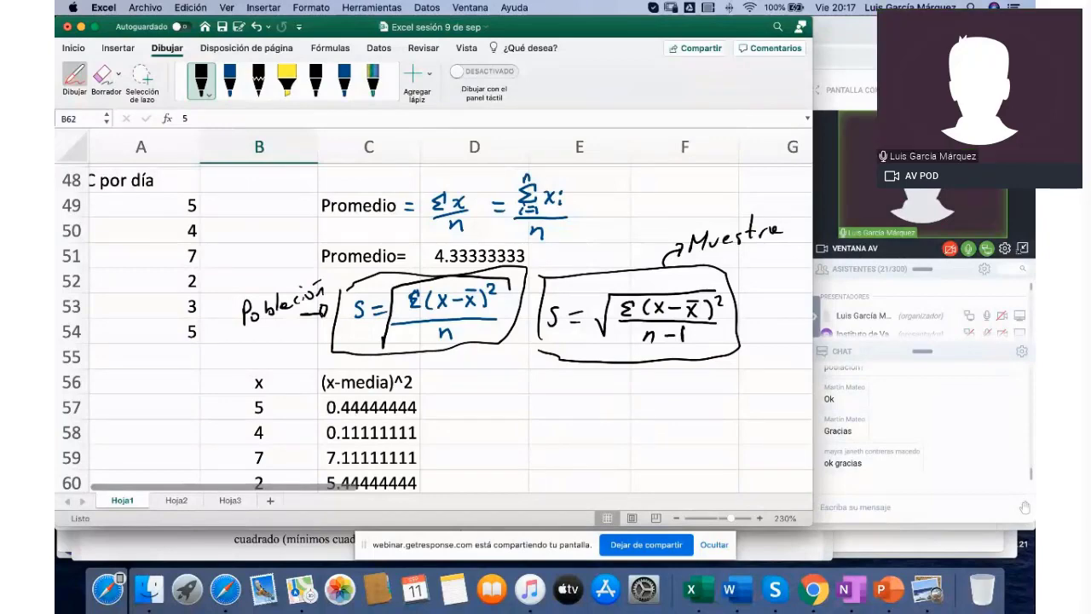
pyautogui.click(77, 73)
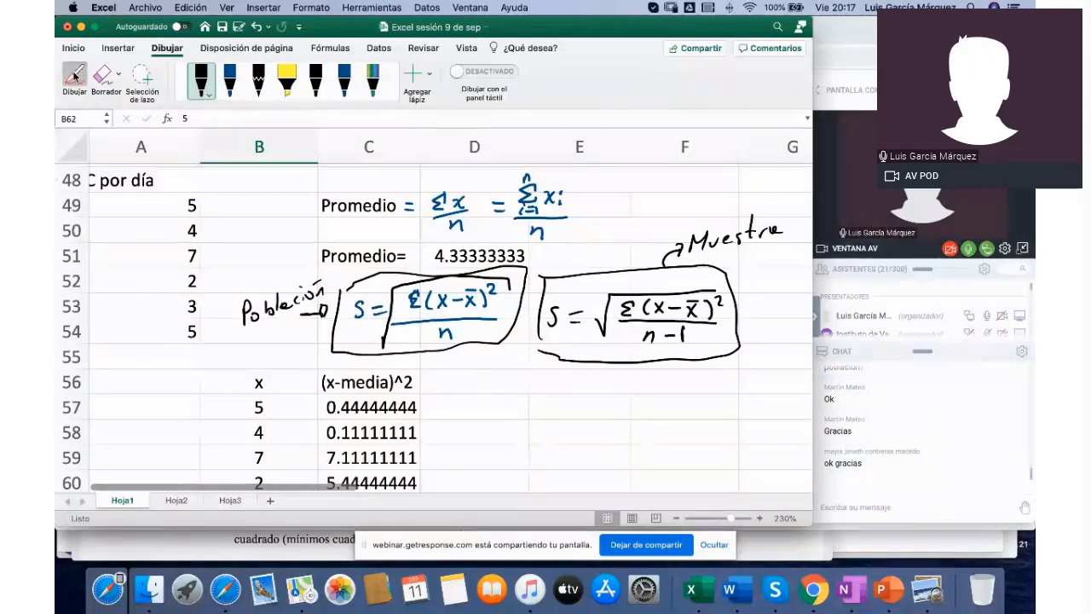
pyautogui.scroll(-3, 532, 409)
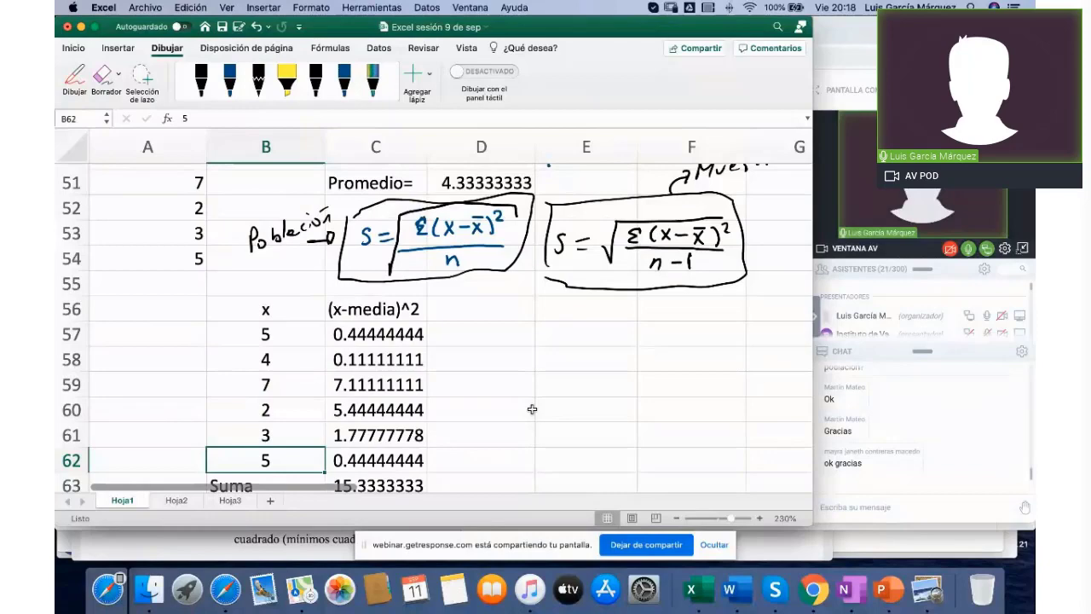
pyautogui.scroll(5, 531, 409)
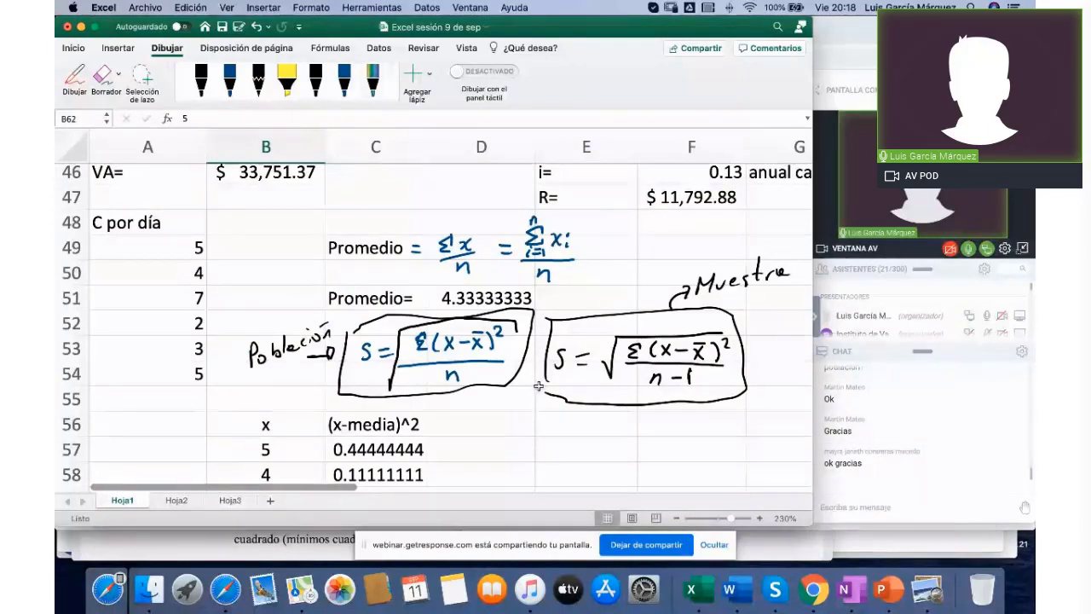
pyautogui.scroll(3, 511, 375)
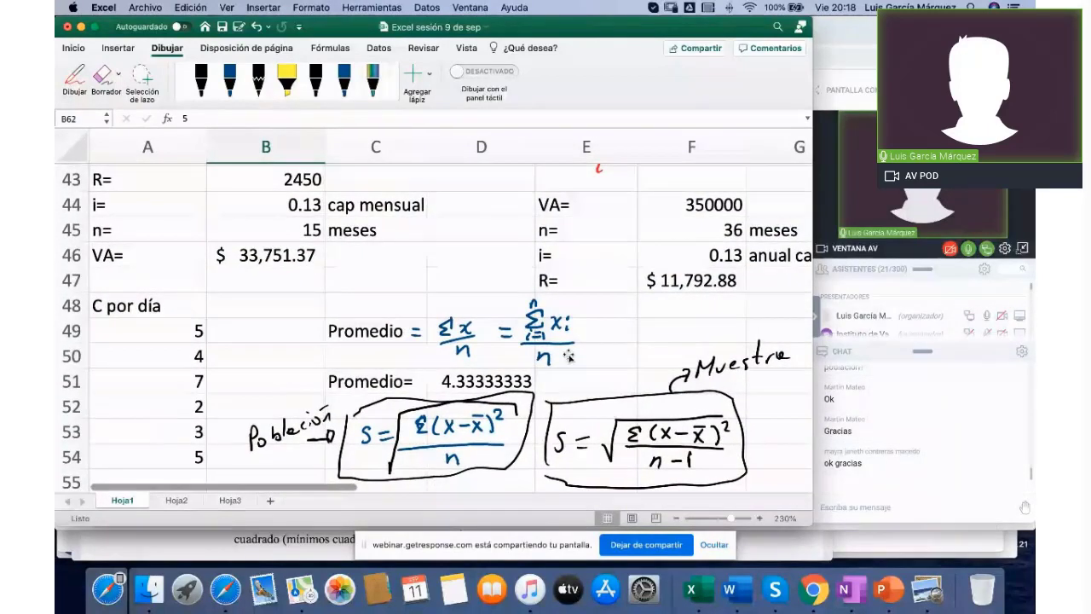
pyautogui.scroll(5, 375, 414)
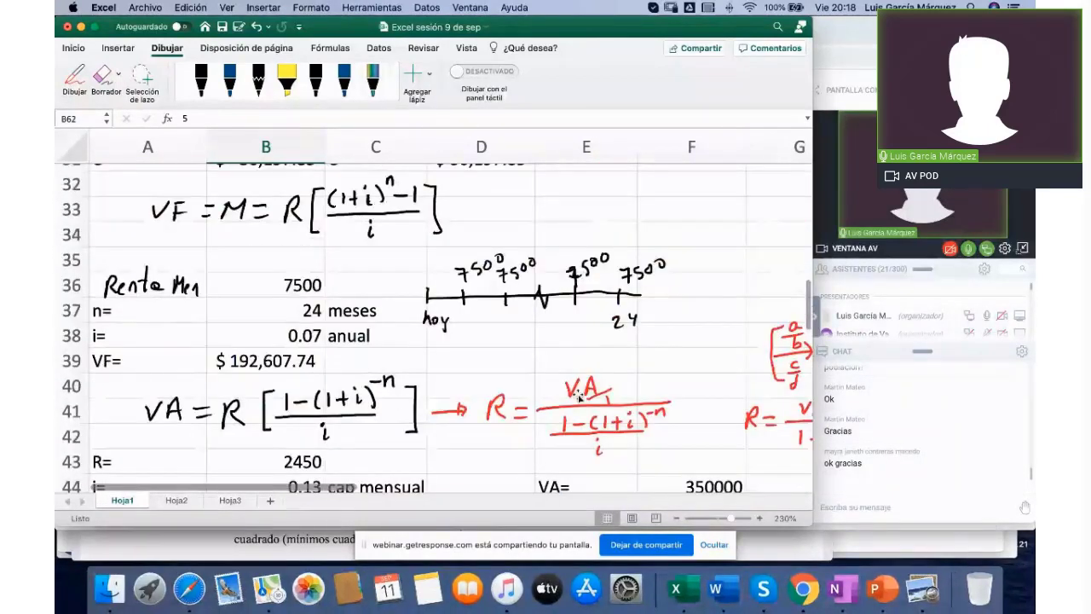
pyautogui.scroll(-5, 427, 427)
pyautogui.scroll(-2, 428, 426)
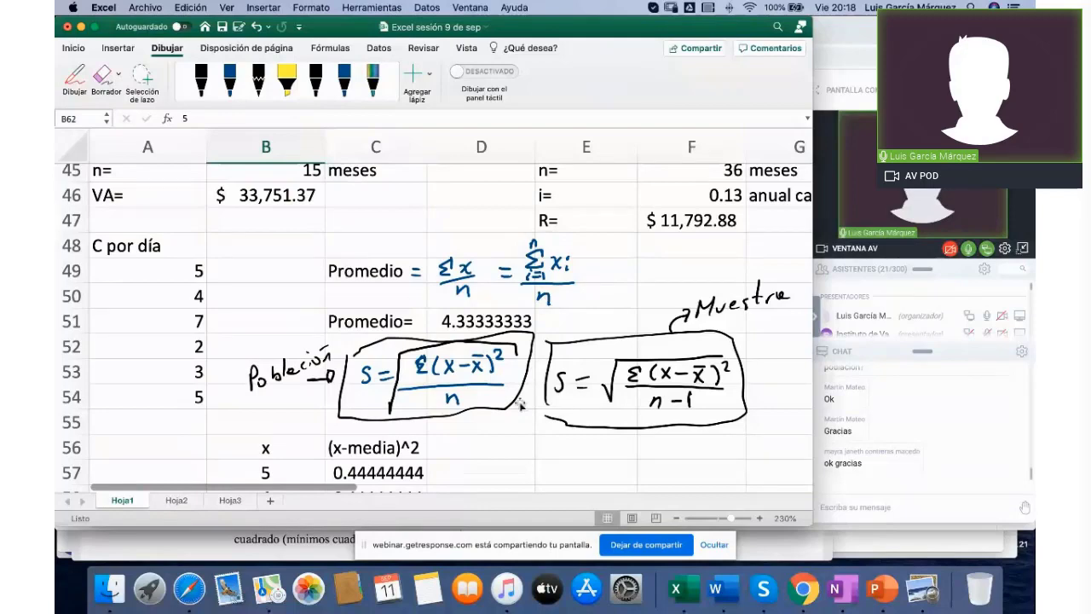
# Step: Open the function builder for cell E56, skim the alphabetical list of all functions, and widen the workbook window
pyautogui.click(556, 446)
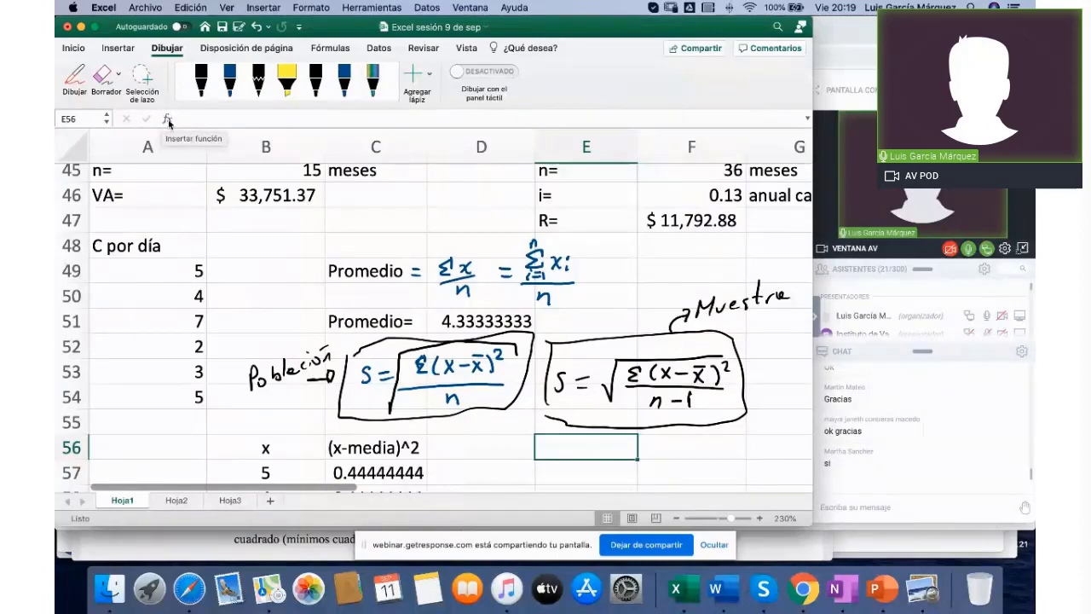
pyautogui.click(169, 120)
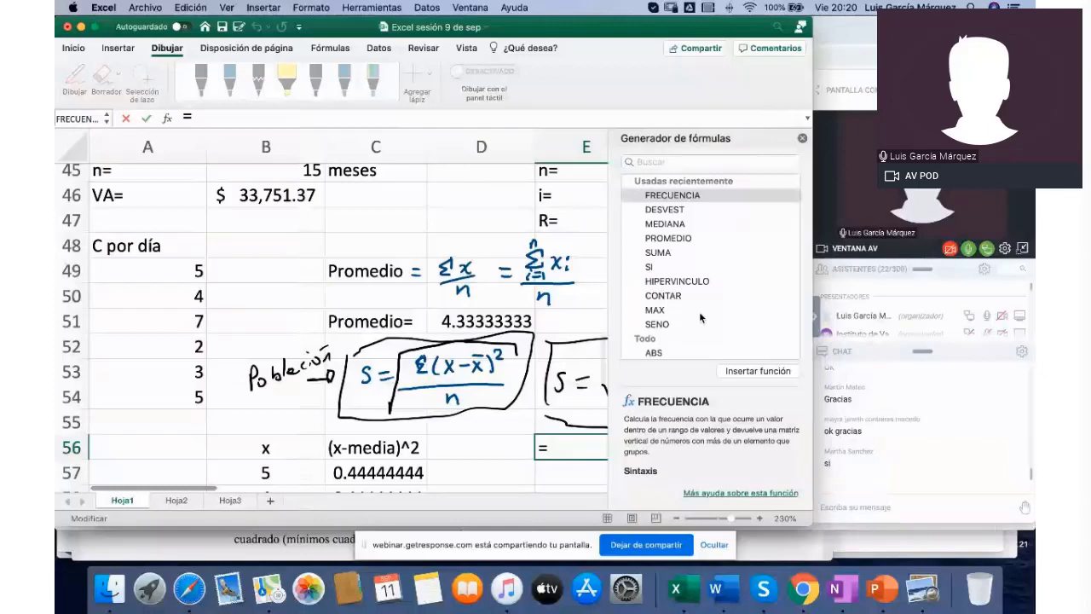
pyautogui.scroll(-15, 699, 311)
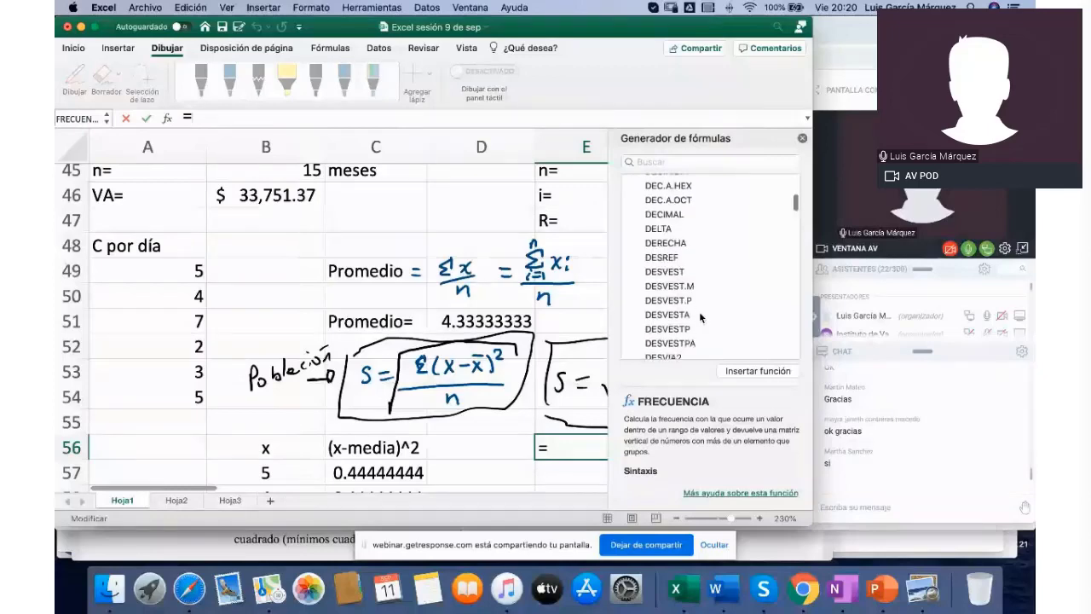
pyautogui.scroll(-15, 702, 314)
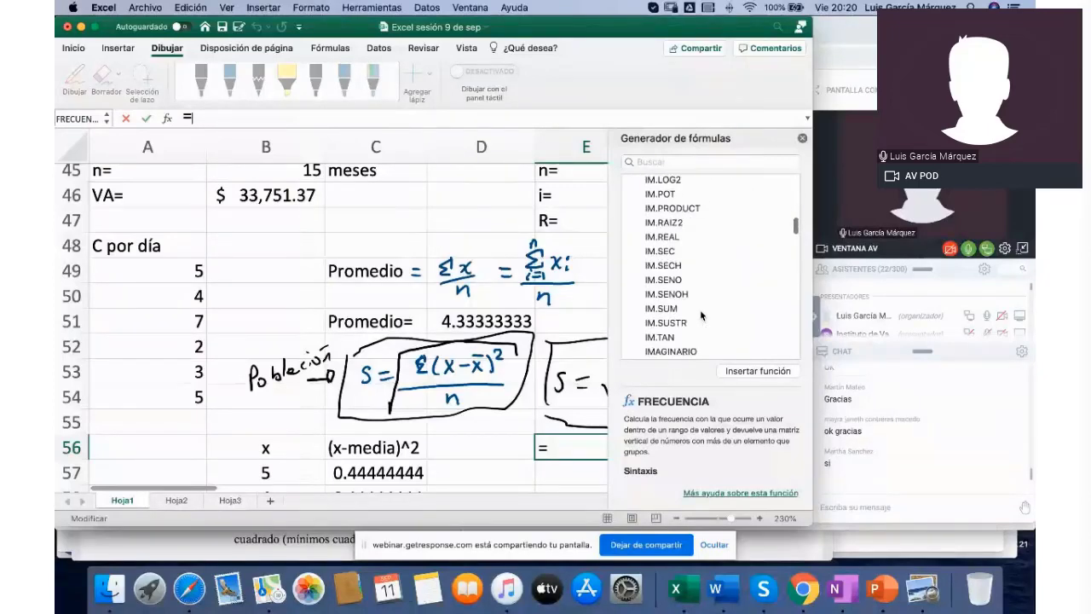
pyautogui.scroll(-15, 701, 315)
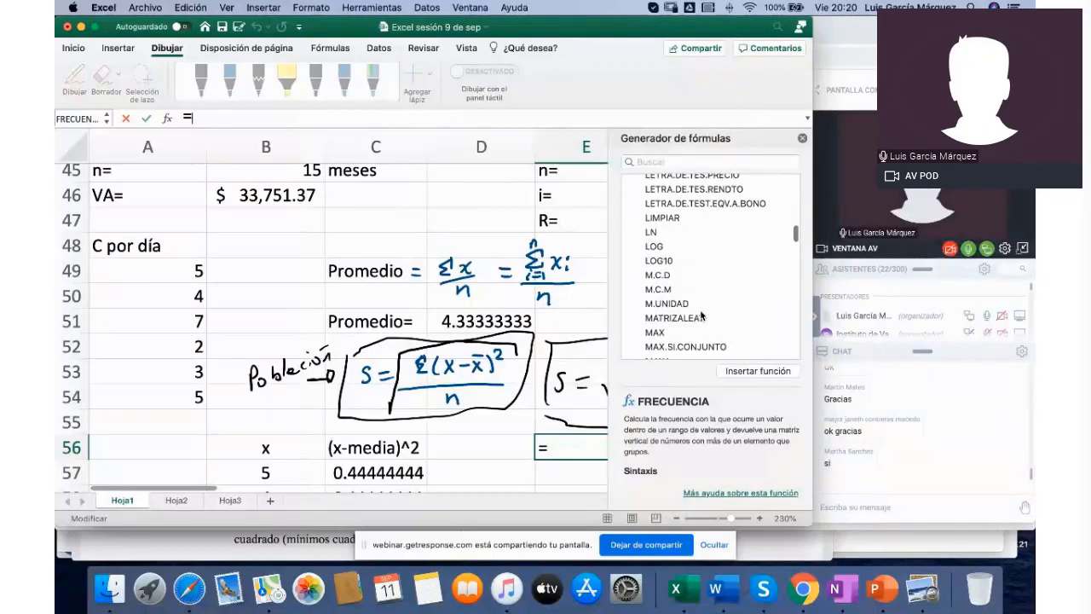
pyautogui.scroll(-15, 700, 315)
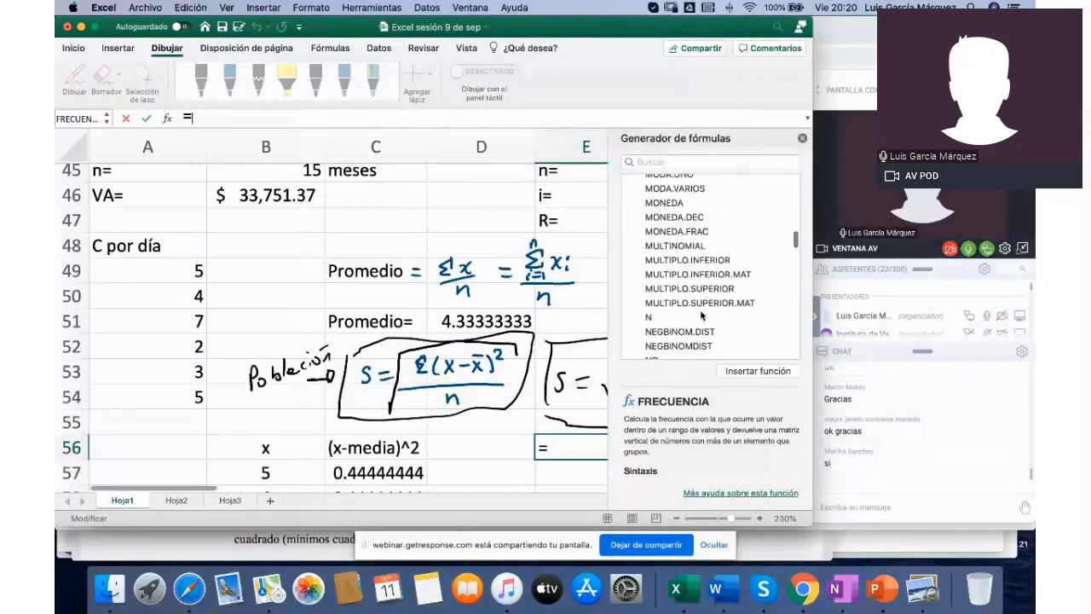
pyautogui.scroll(-1, 700, 309)
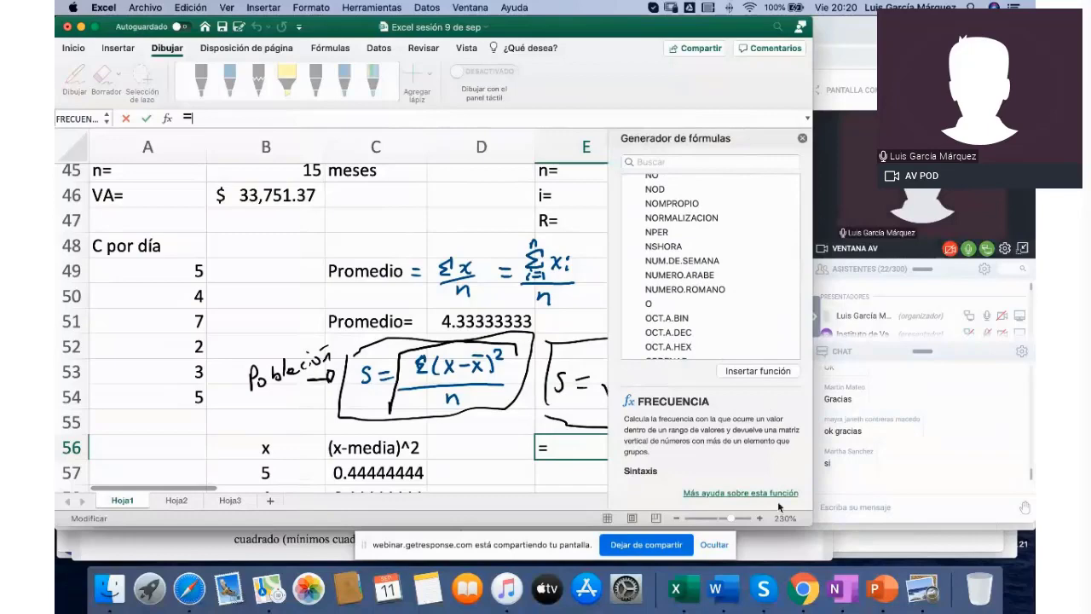
pyautogui.moveTo(806, 518); pyautogui.dragTo(900, 531)
# Step: Examine the functions in the Financiera category of the function list, from AMORTIZ.LIN through NPER, PAGO and TASA to VNA.NO.PER
pyautogui.scroll(-10, 814, 306)
pyautogui.scroll(-15, 814, 307)
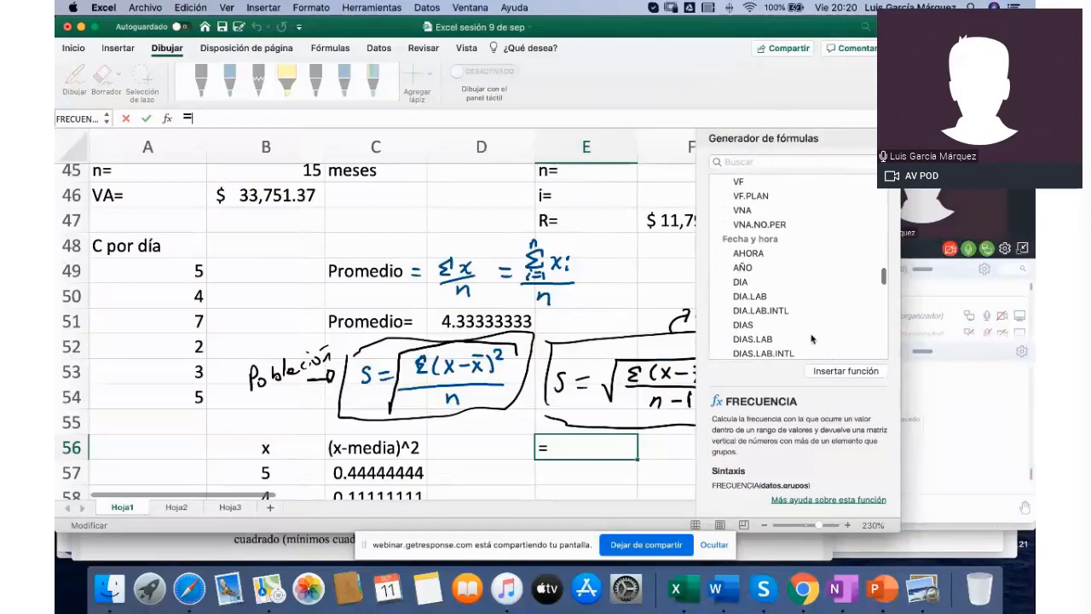
pyautogui.scroll(5, 806, 271)
pyautogui.scroll(8, 806, 271)
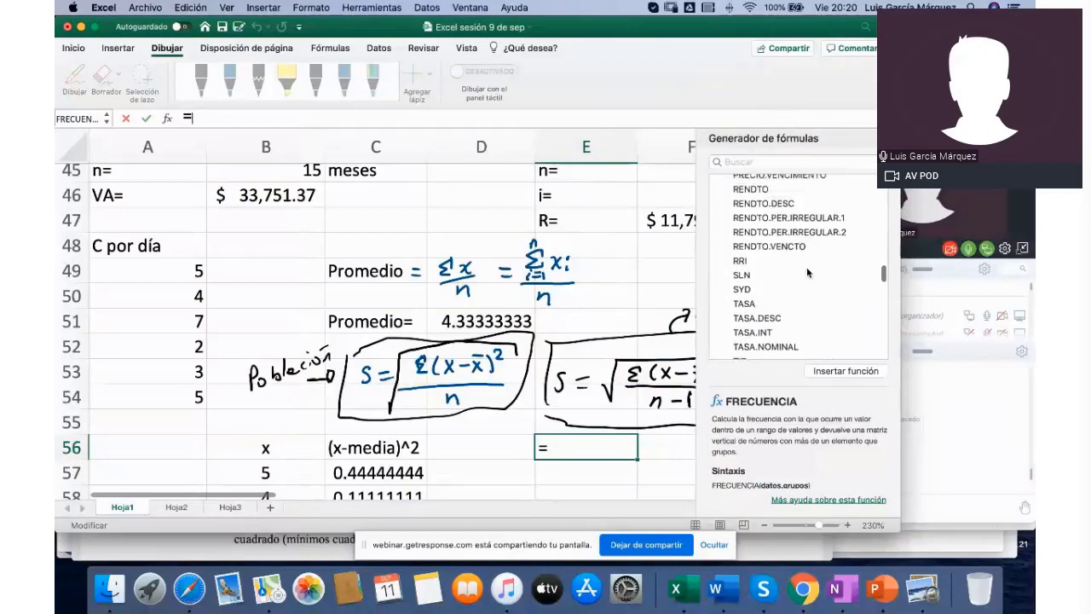
pyautogui.scroll(8, 808, 271)
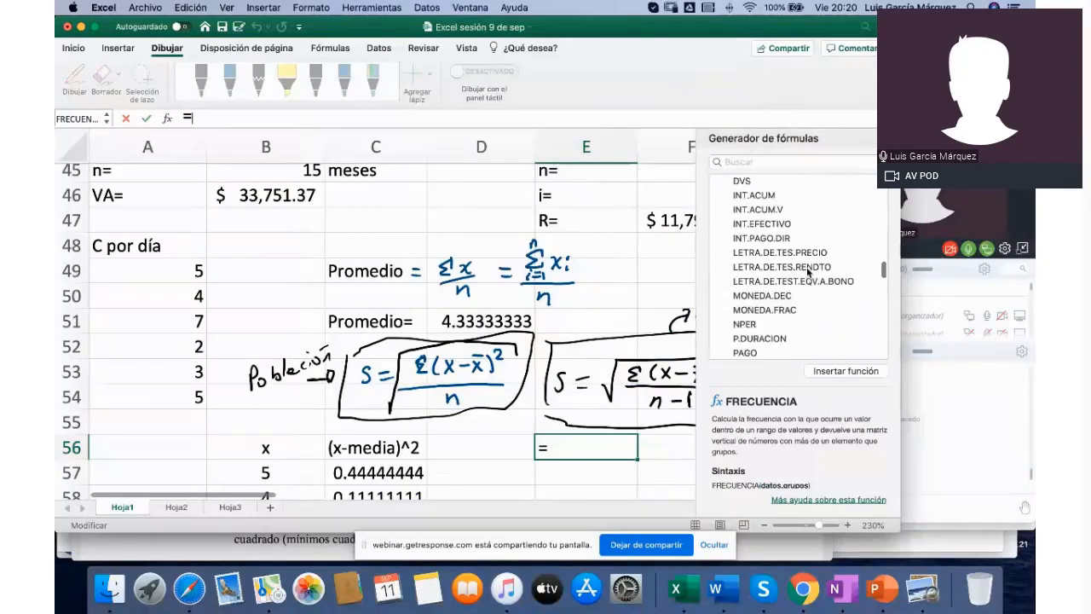
pyautogui.scroll(2, 806, 271)
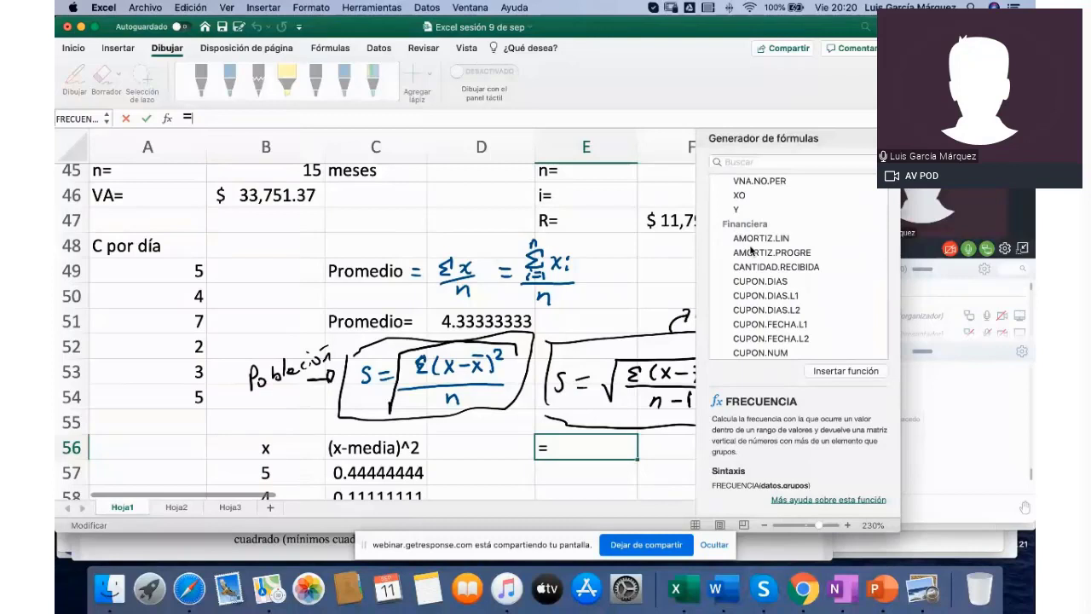
pyautogui.scroll(-5, 781, 270)
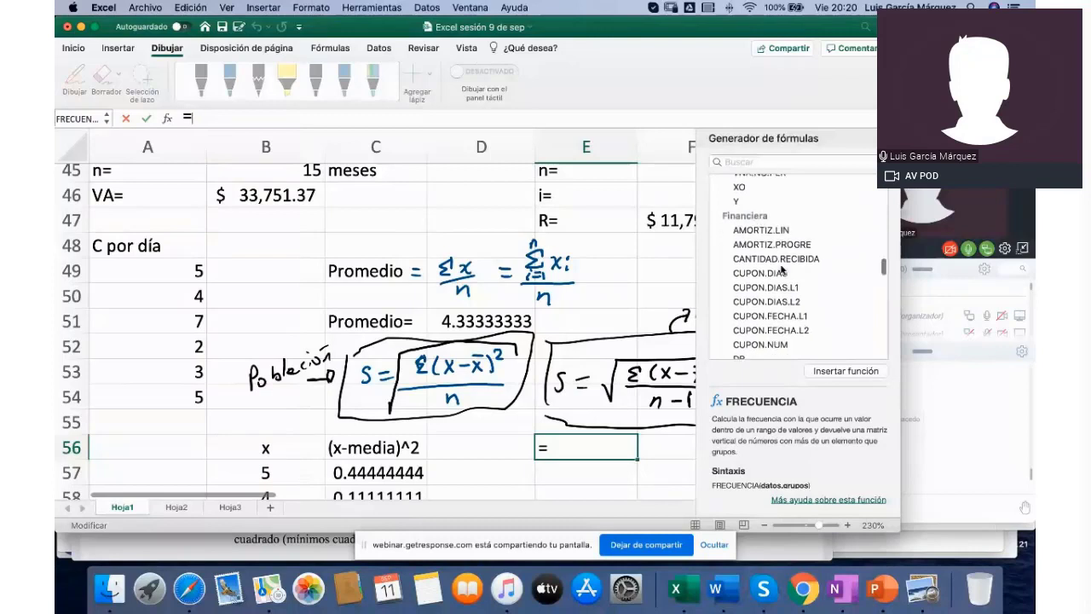
pyautogui.scroll(-3, 781, 270)
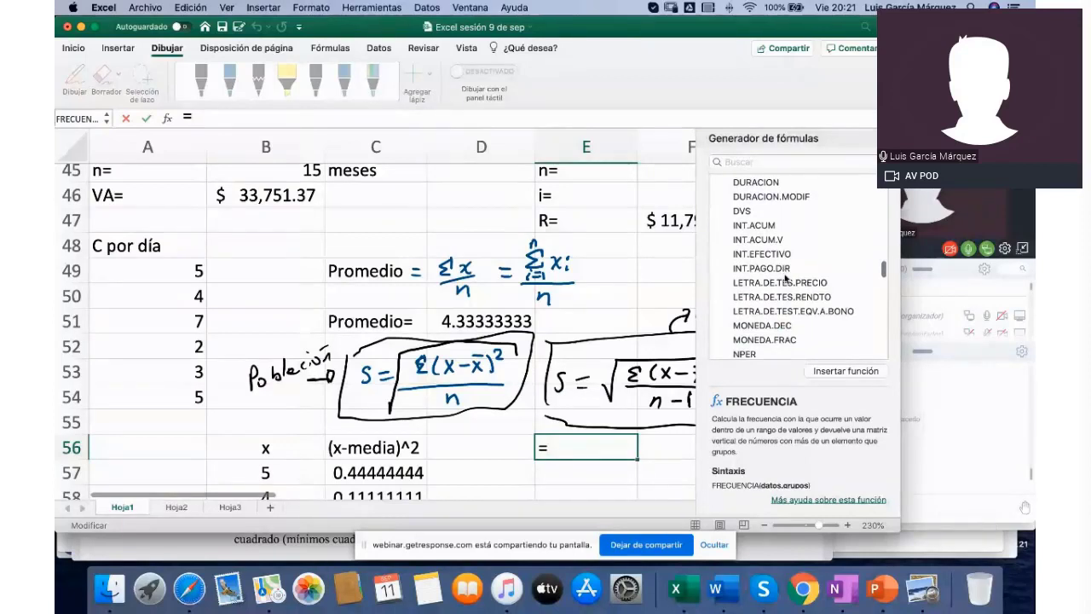
pyautogui.scroll(-3, 782, 271)
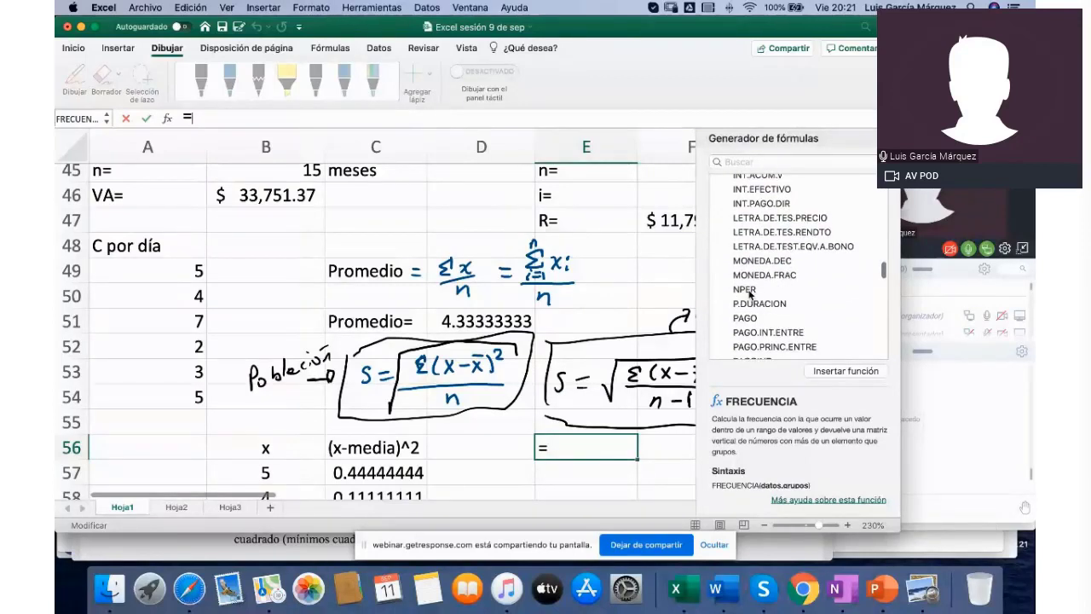
pyautogui.scroll(-2, 734, 292)
pyautogui.scroll(-6, 745, 271)
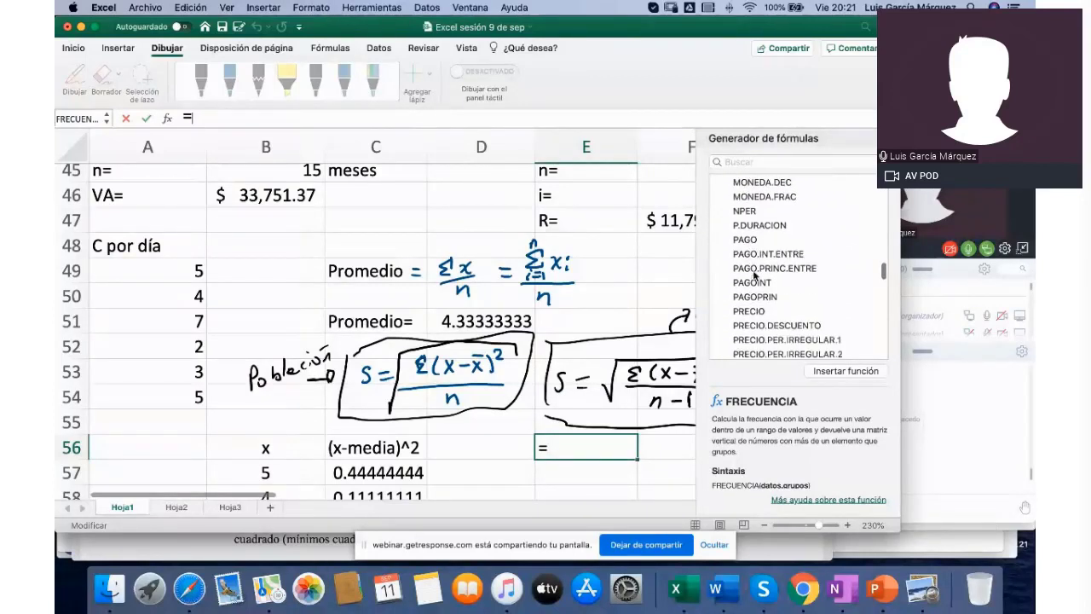
pyautogui.scroll(-5, 754, 275)
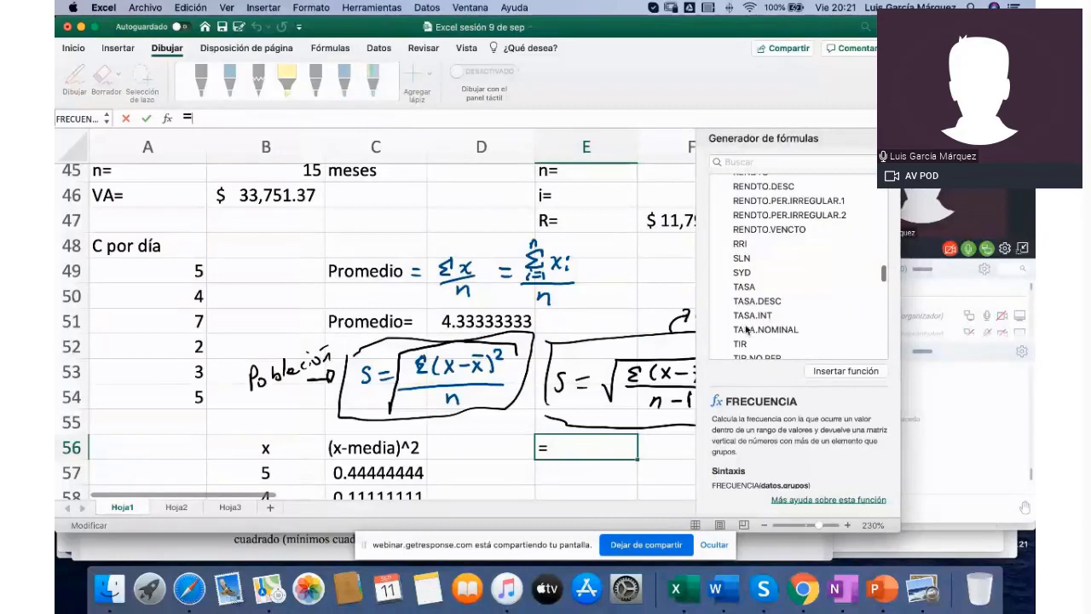
pyautogui.scroll(-2, 776, 322)
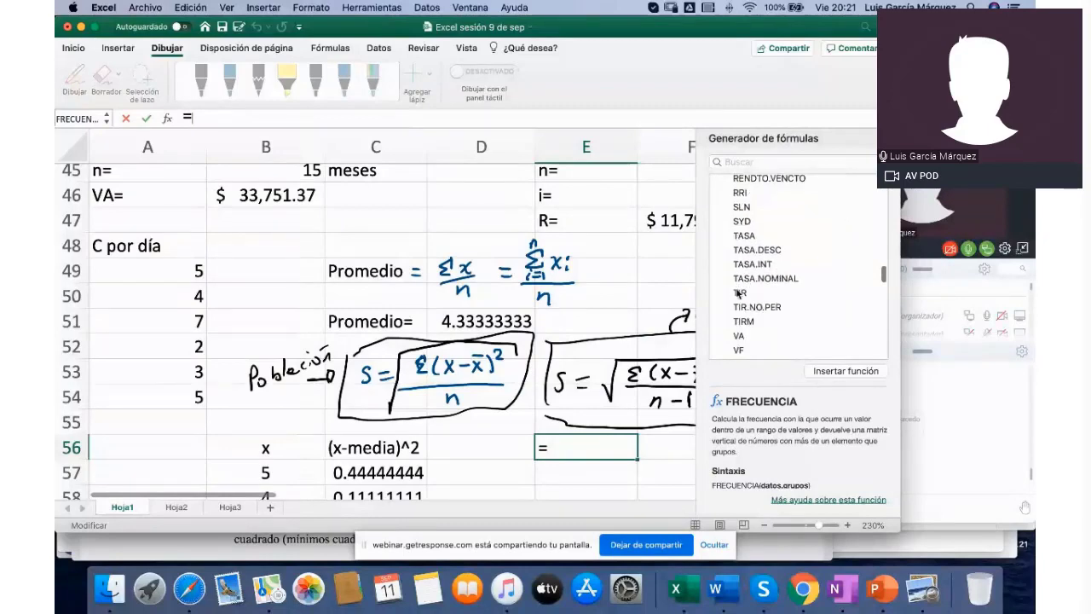
pyautogui.scroll(-1, 765, 298)
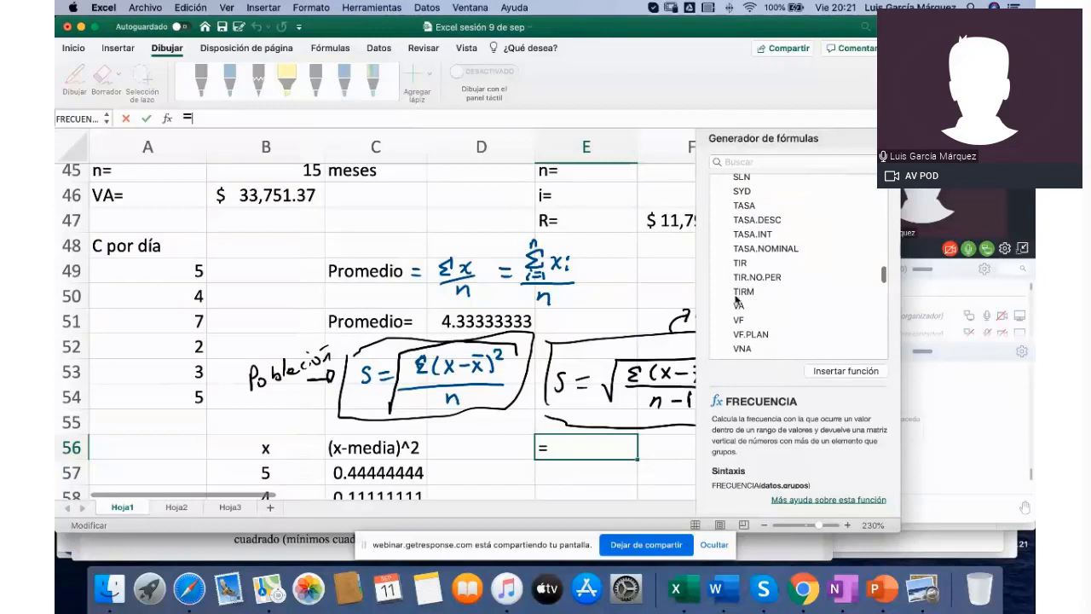
pyautogui.scroll(-2, 754, 329)
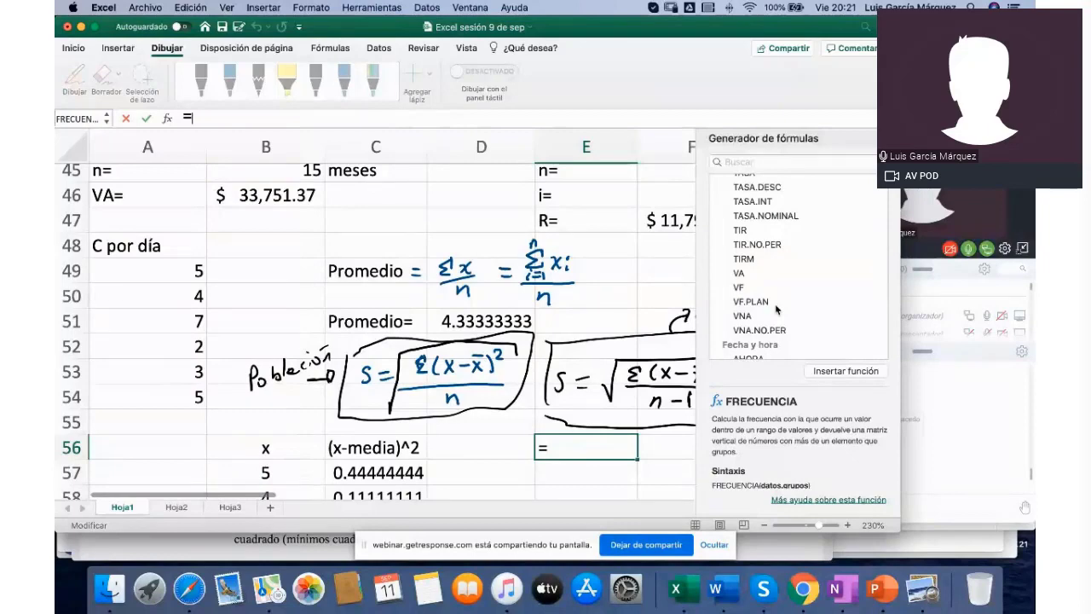
# Step: Examine the Fecha y hora functions and the Matemáticas y trigonométricas functions, such as ALEATORIO, LOG, RAIZ and SENO
pyautogui.scroll(-4, 775, 303)
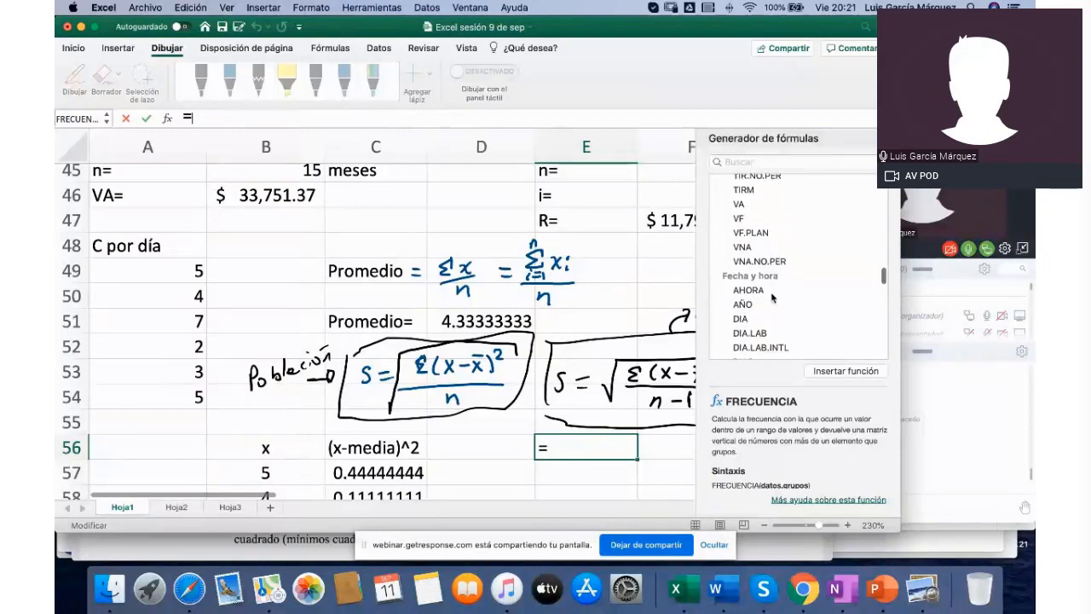
pyautogui.scroll(-8, 765, 328)
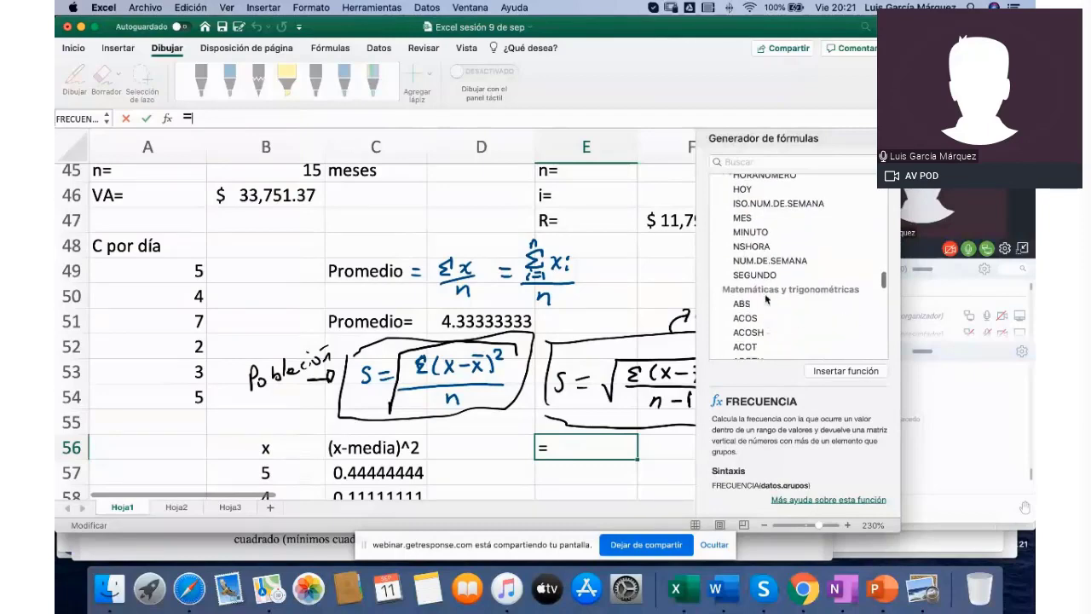
pyautogui.scroll(-3, 793, 316)
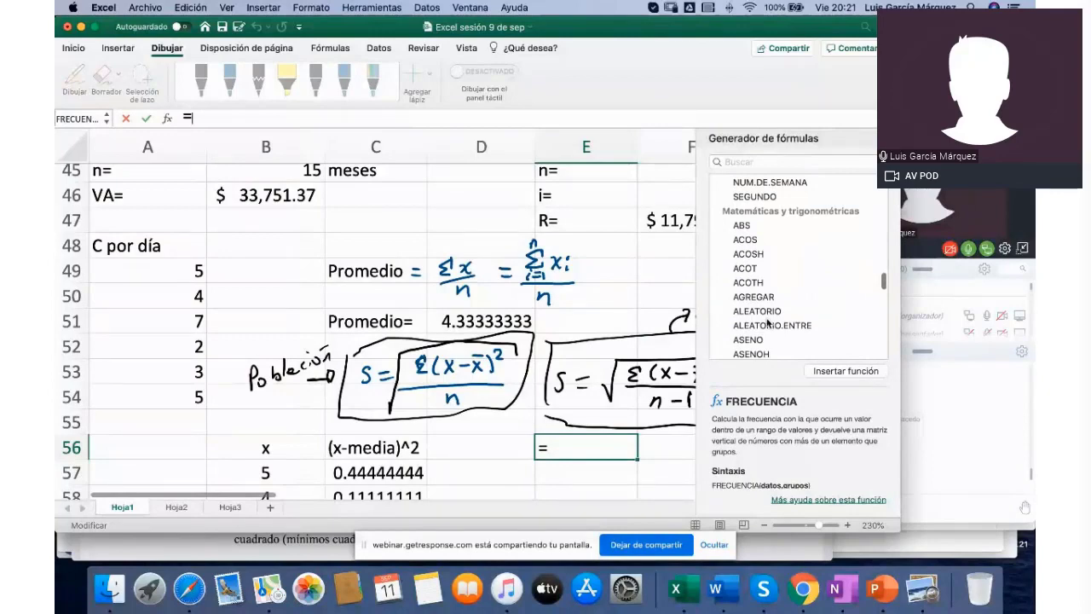
pyautogui.scroll(-10, 816, 327)
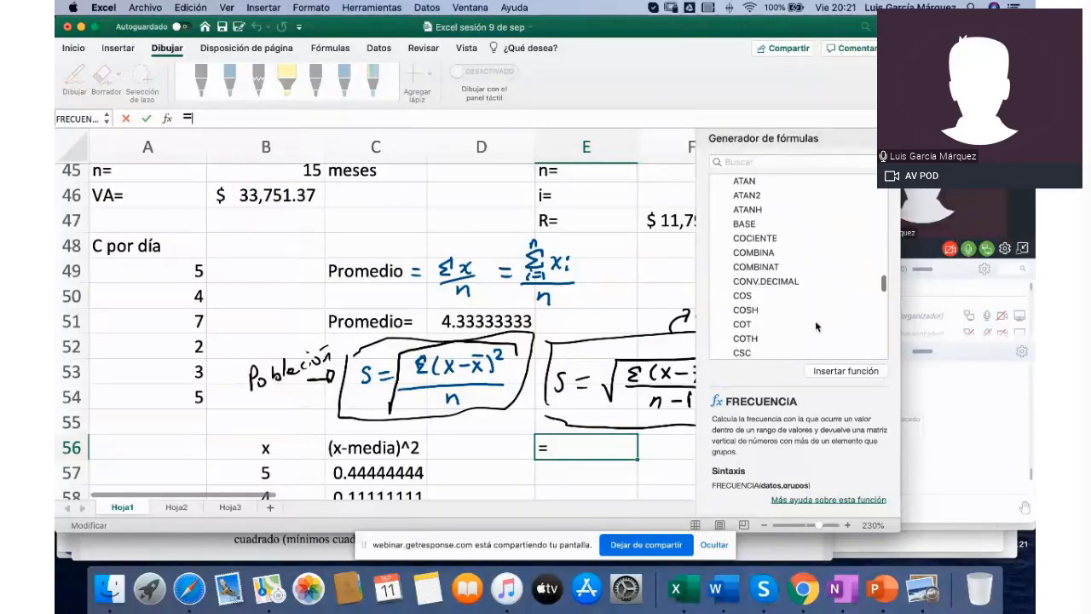
pyautogui.scroll(-3, 815, 326)
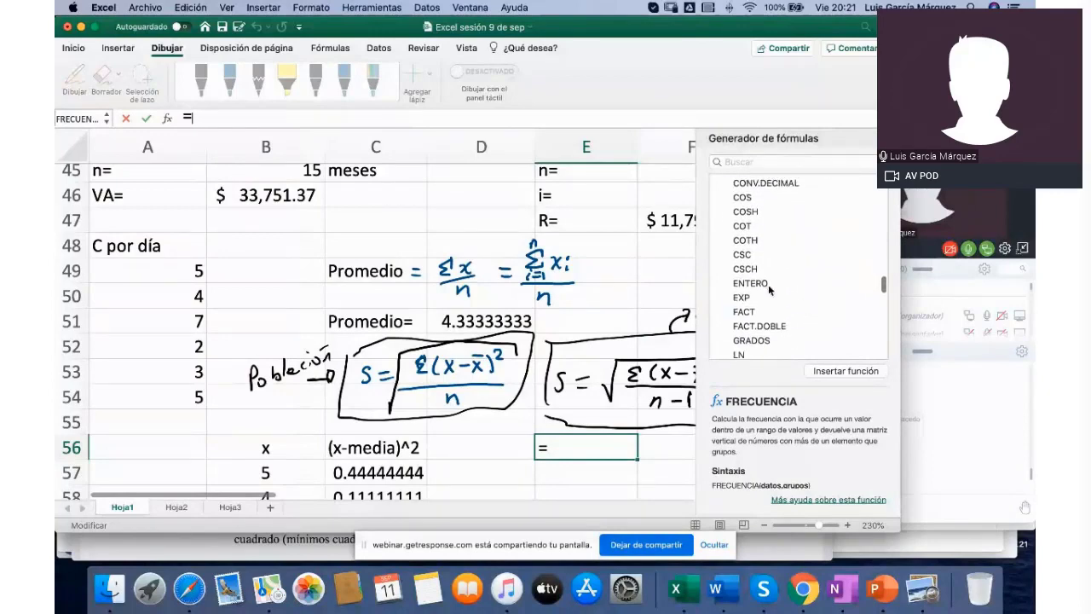
pyautogui.scroll(-3, 800, 328)
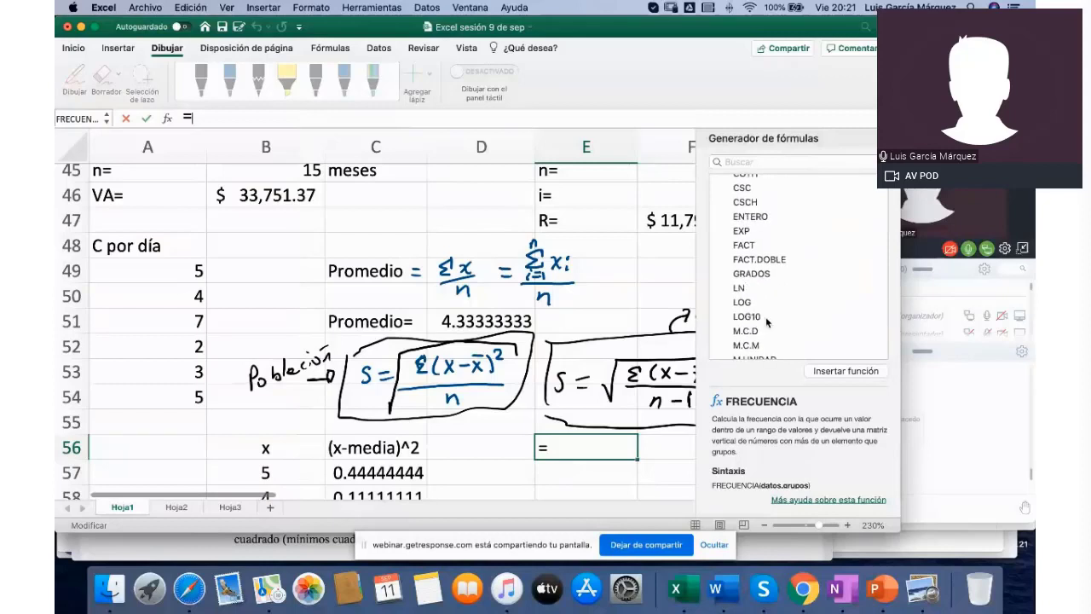
pyautogui.scroll(-6, 777, 324)
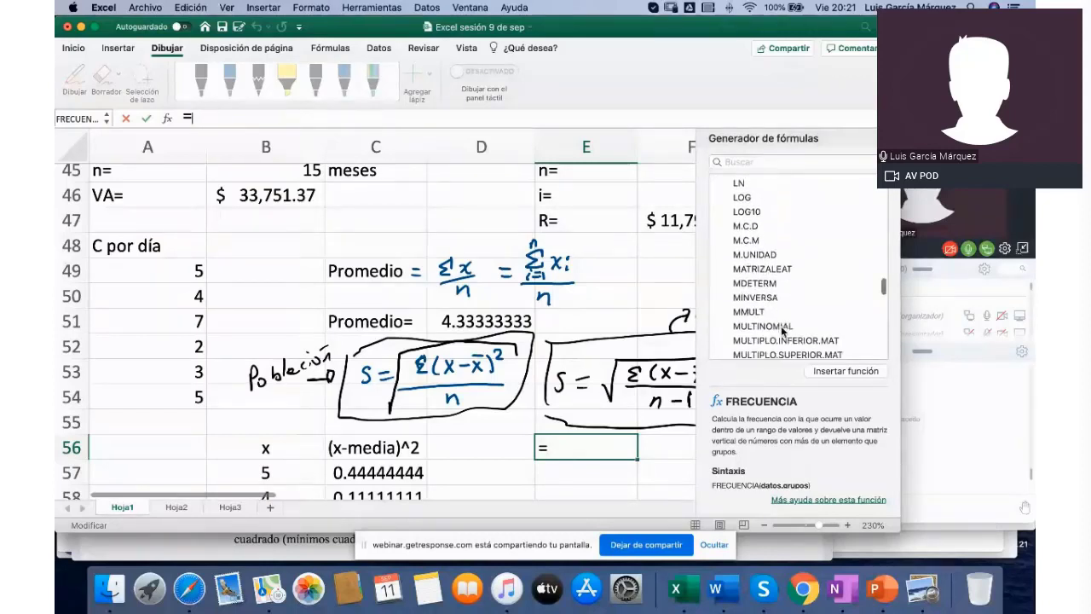
pyautogui.scroll(-4, 783, 332)
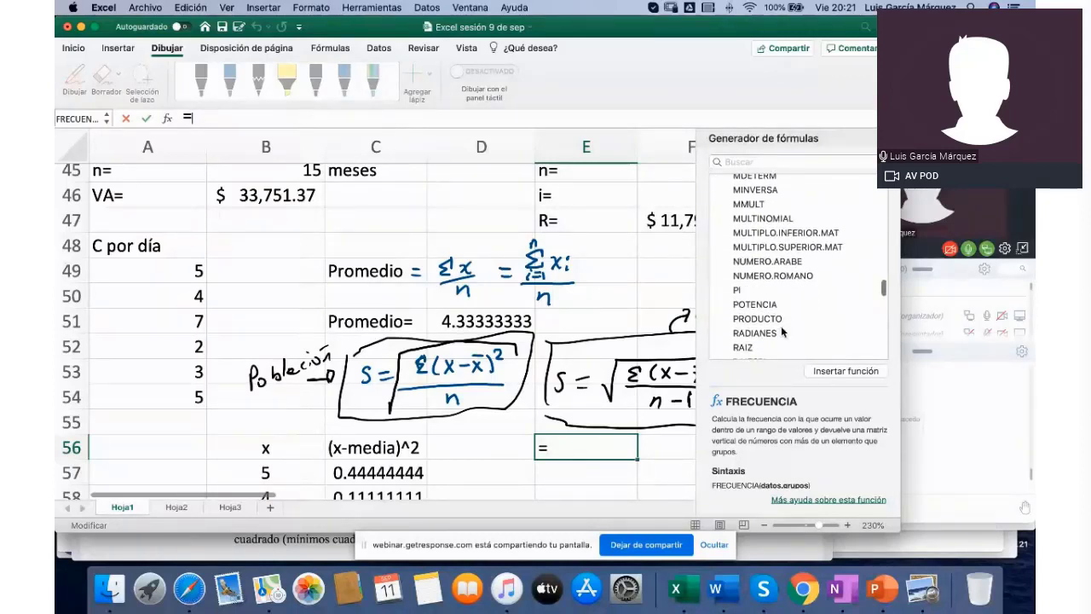
pyautogui.scroll(-1, 782, 331)
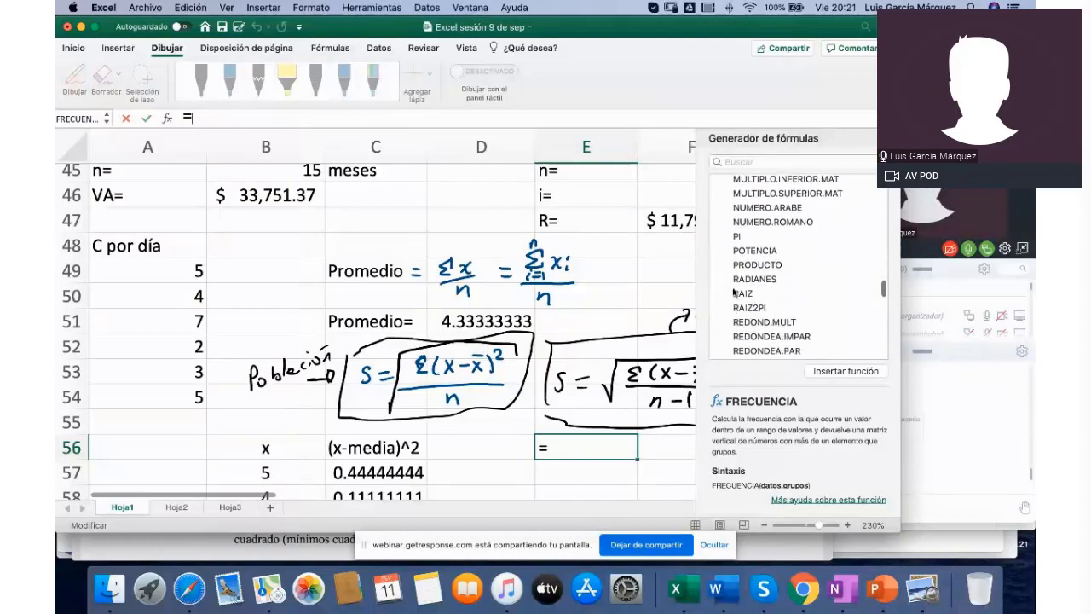
pyautogui.scroll(-5, 746, 301)
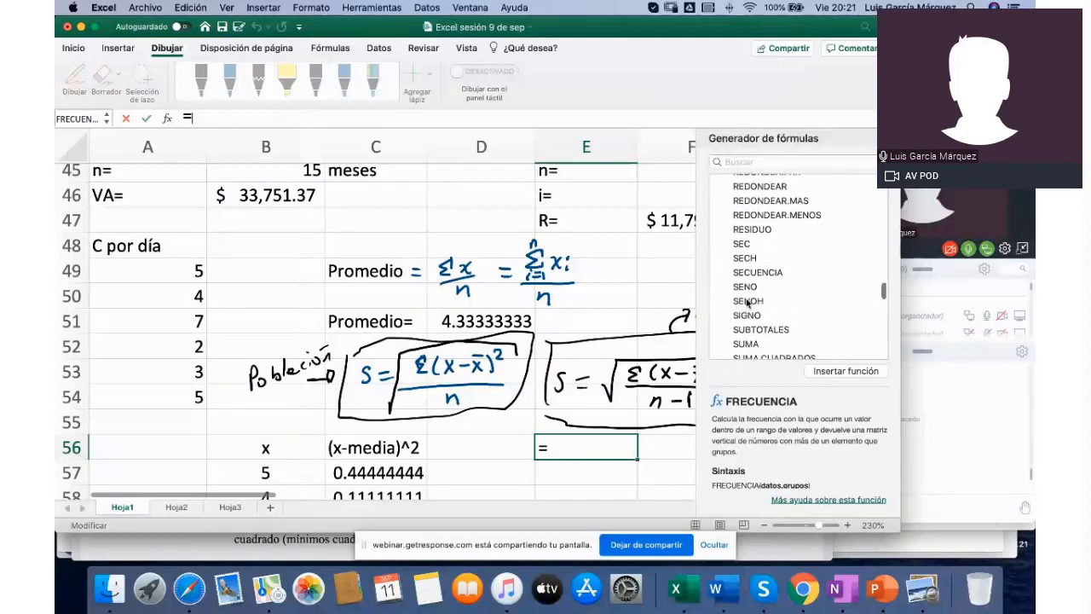
pyautogui.scroll(-5, 746, 302)
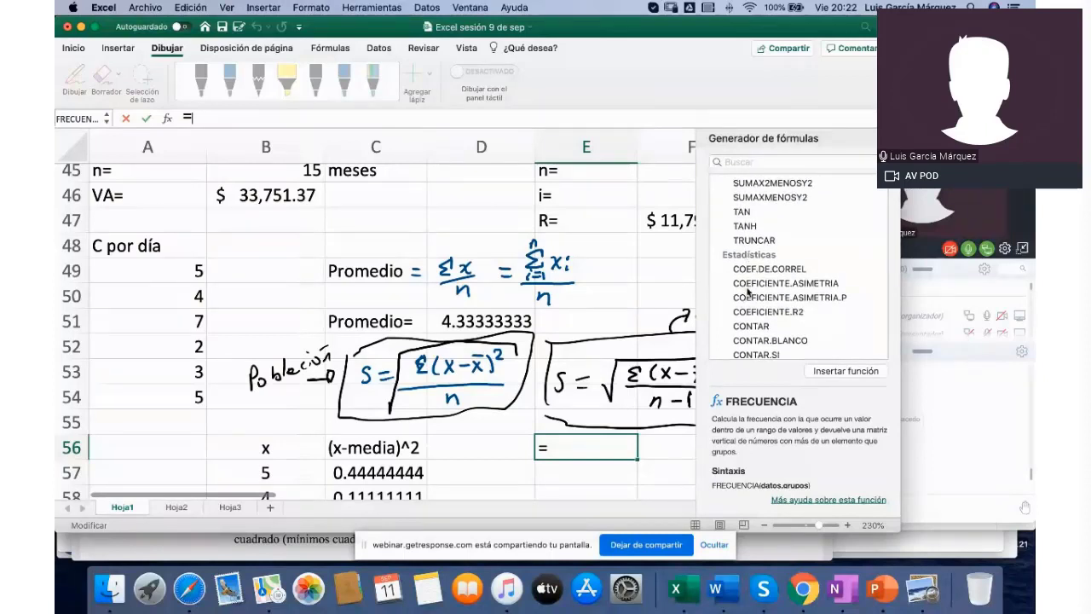
# Step: Examine the Estadísticas functions, from COEF.DE.CORREL through DESVEST.M, DESVEST.P, MEDIANA, MODA.UNO and PROMEDIO to VARPA
pyautogui.scroll(-6, 748, 292)
pyautogui.scroll(-4, 748, 291)
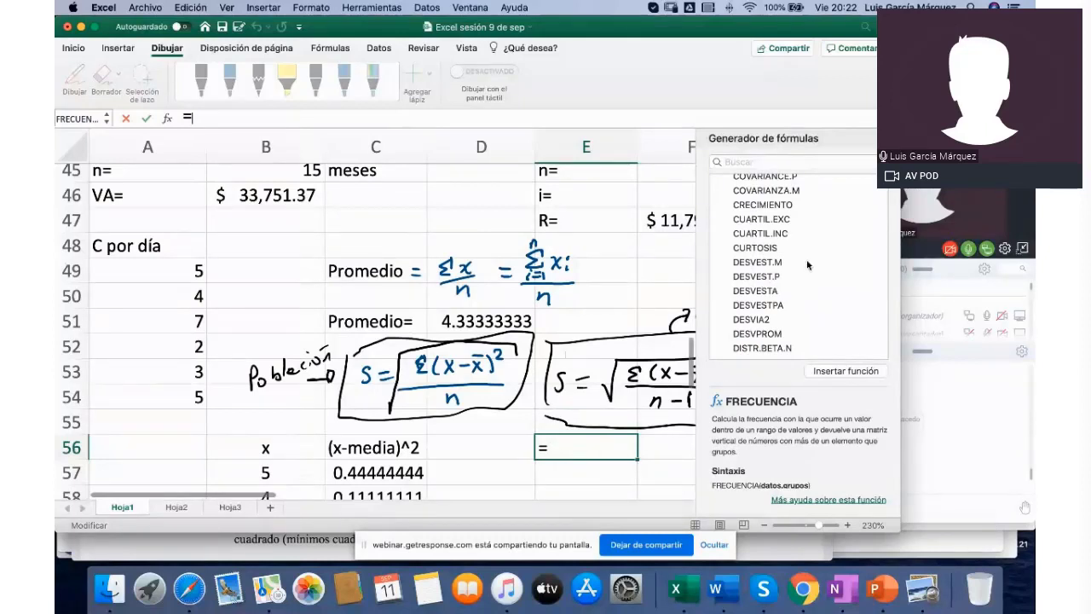
pyautogui.scroll(-3, 795, 279)
pyautogui.scroll(-3, 795, 279)
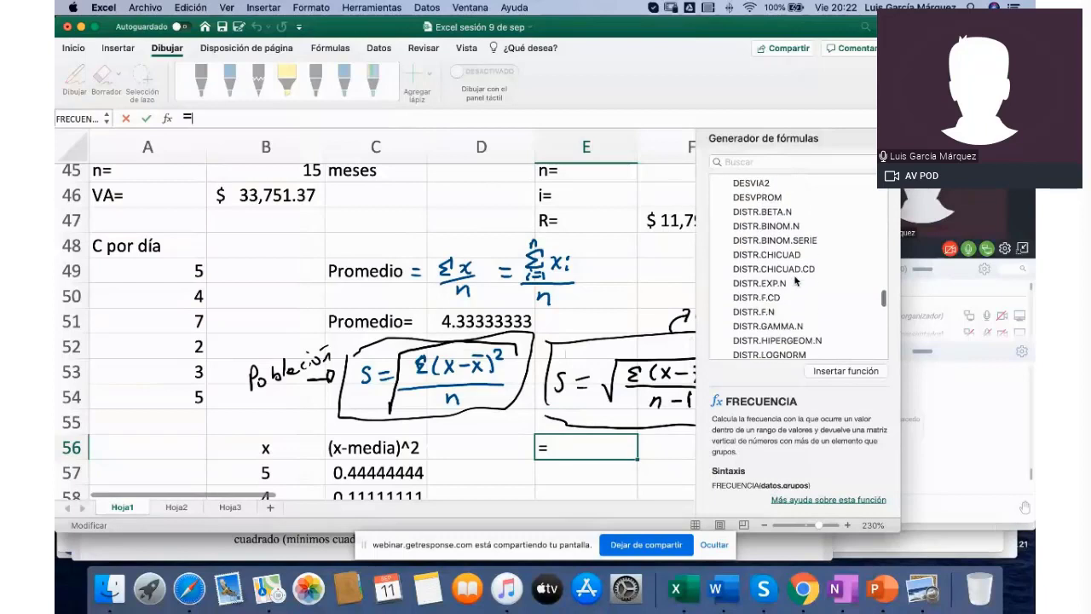
pyautogui.scroll(-5, 769, 312)
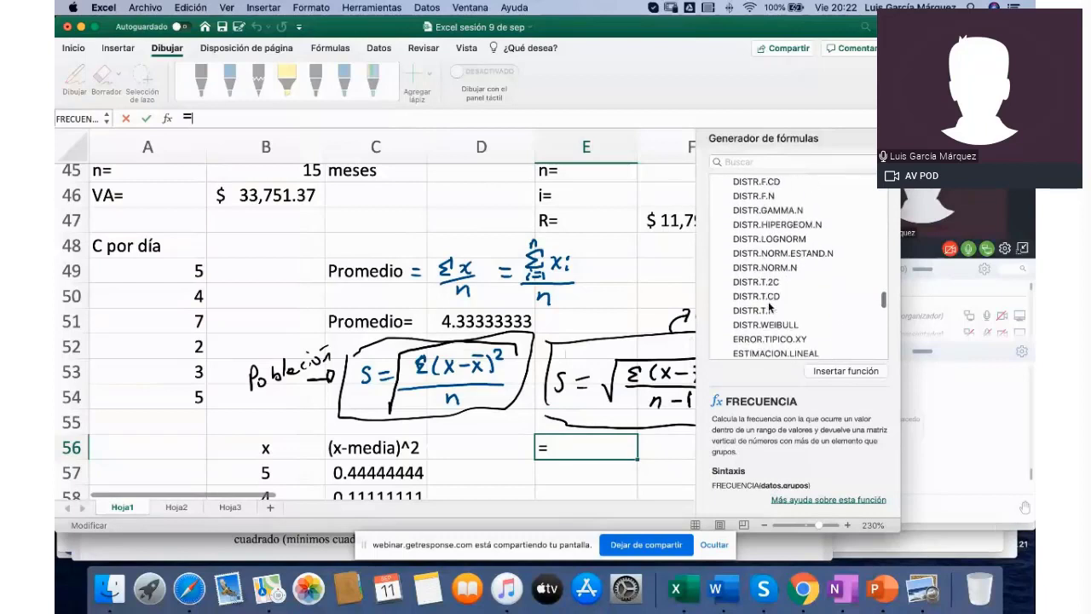
pyautogui.scroll(-1, 779, 276)
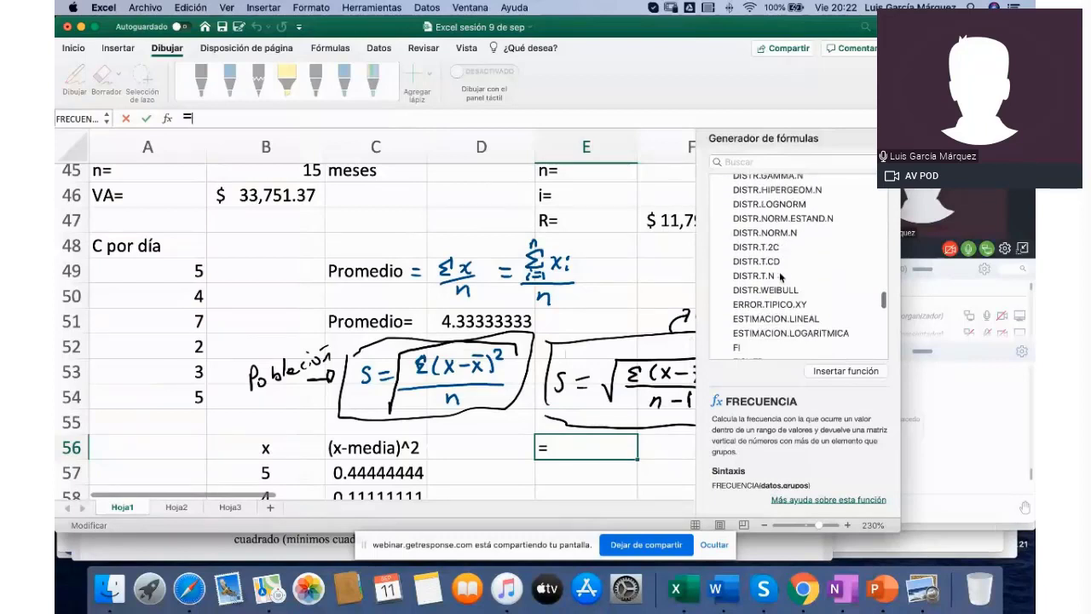
pyautogui.scroll(-4, 779, 276)
pyautogui.scroll(-4, 779, 276)
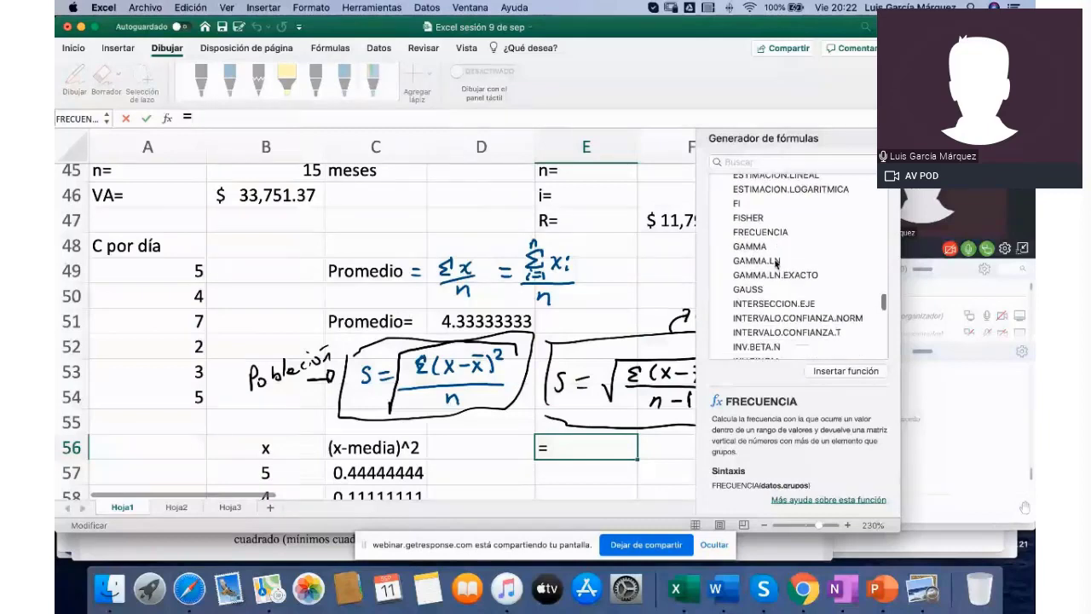
pyautogui.scroll(-8, 775, 262)
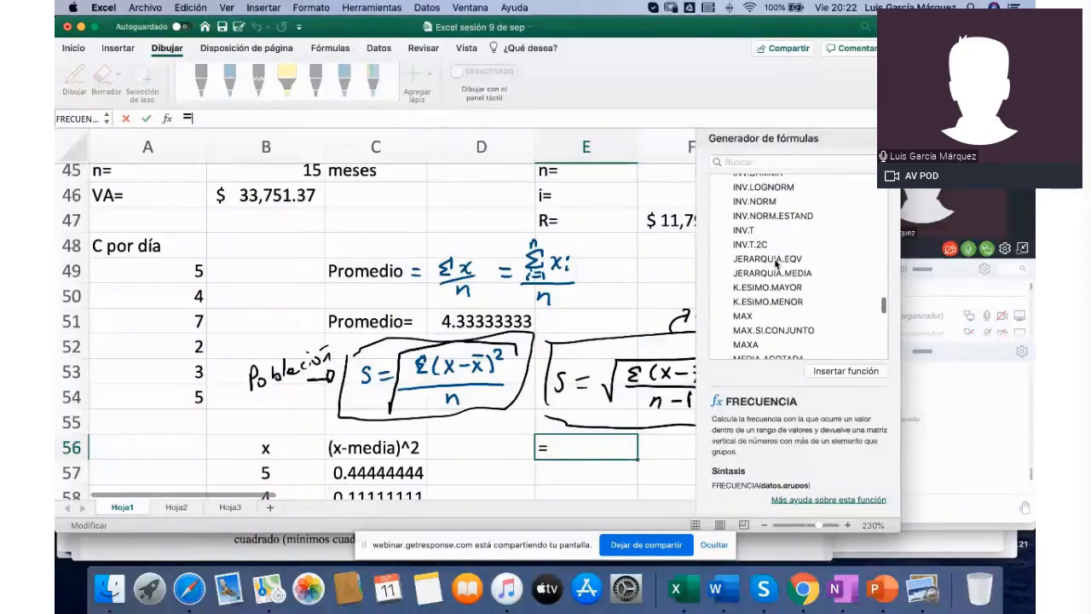
pyautogui.scroll(-2, 775, 264)
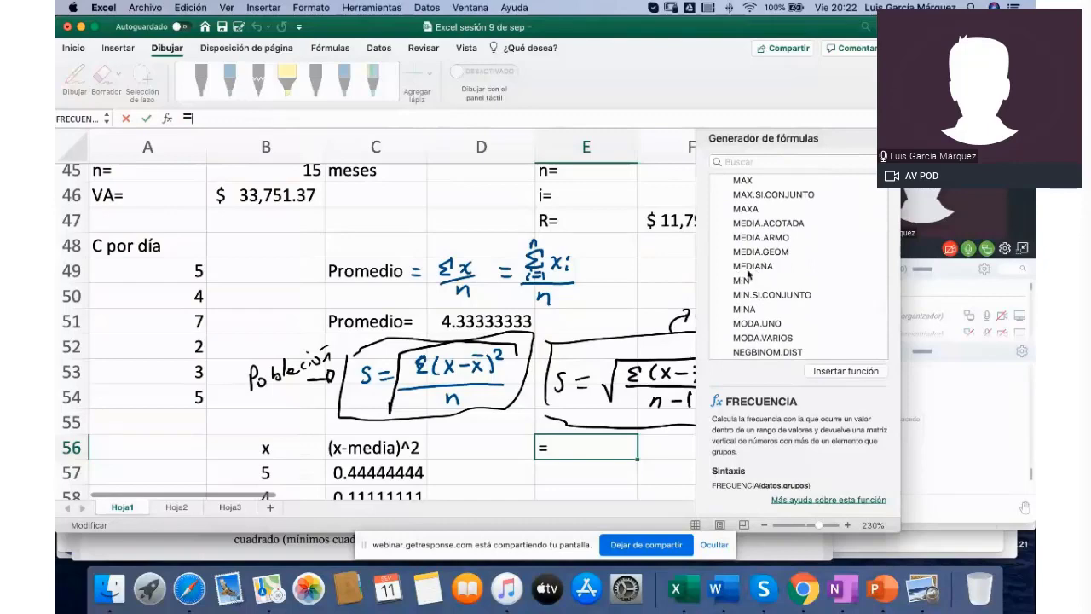
pyautogui.scroll(-2, 741, 278)
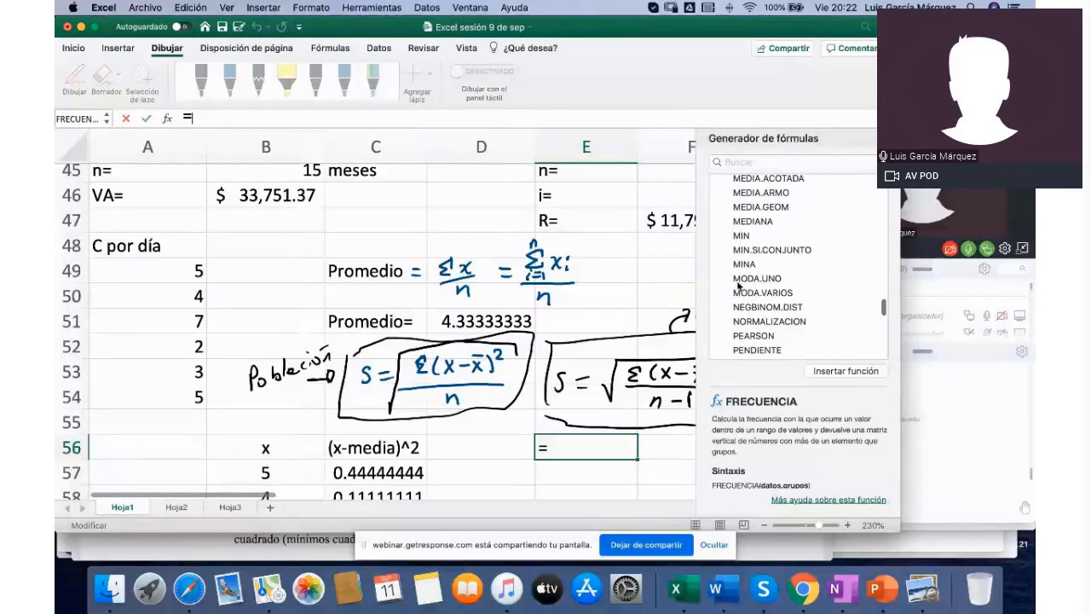
pyautogui.scroll(-5, 744, 267)
pyautogui.scroll(-1, 738, 286)
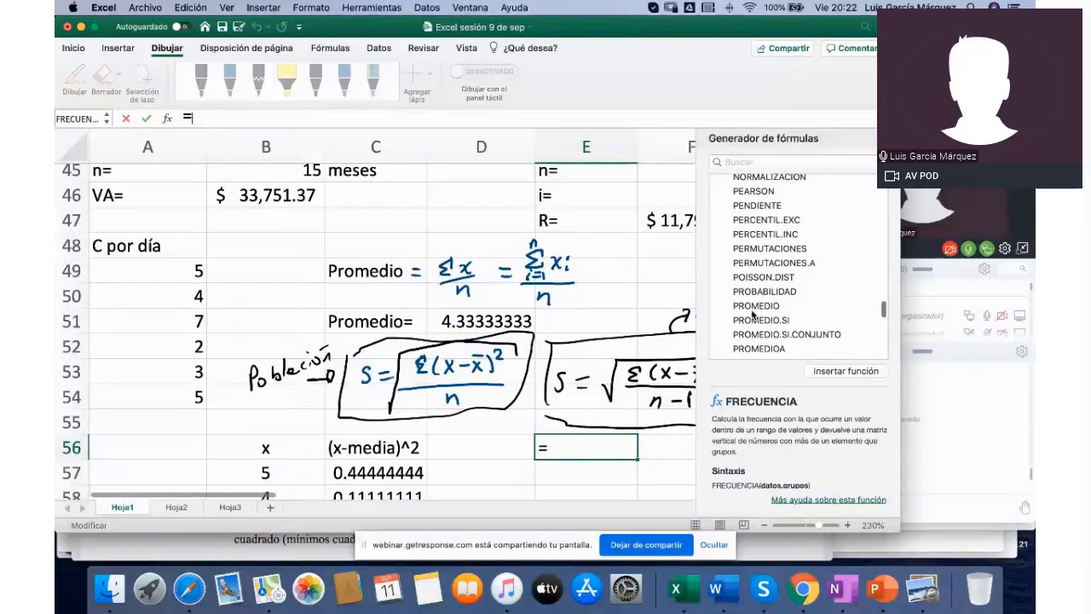
pyautogui.scroll(-10, 752, 313)
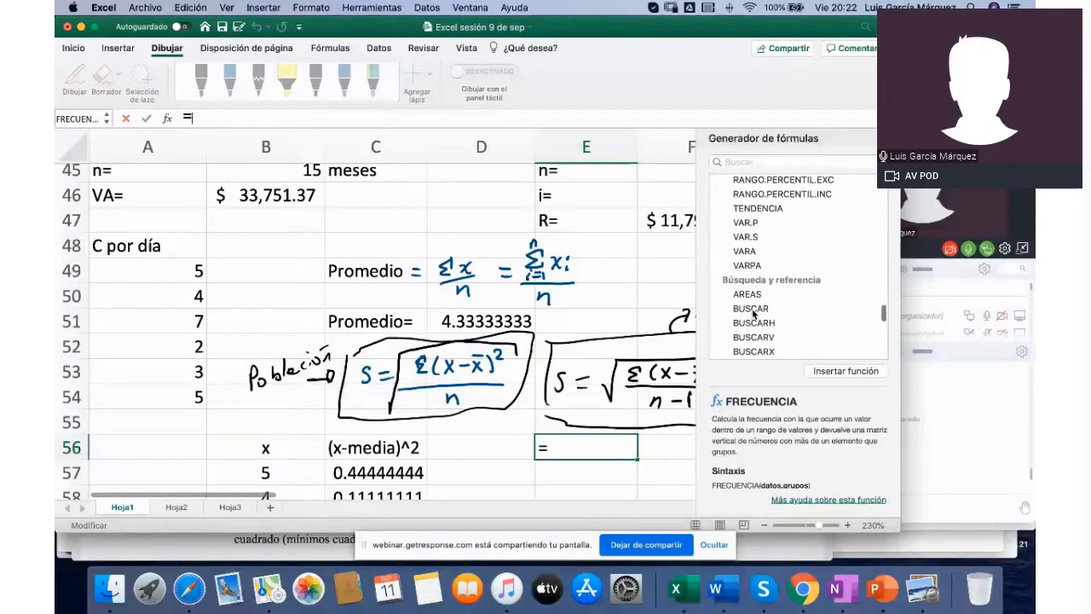
# Step: Examine the remaining function categories, from Búsqueda y referencia, Base de datos, Texto and Lógica to Ingeniería and Compatibilidad
pyautogui.scroll(-3, 753, 314)
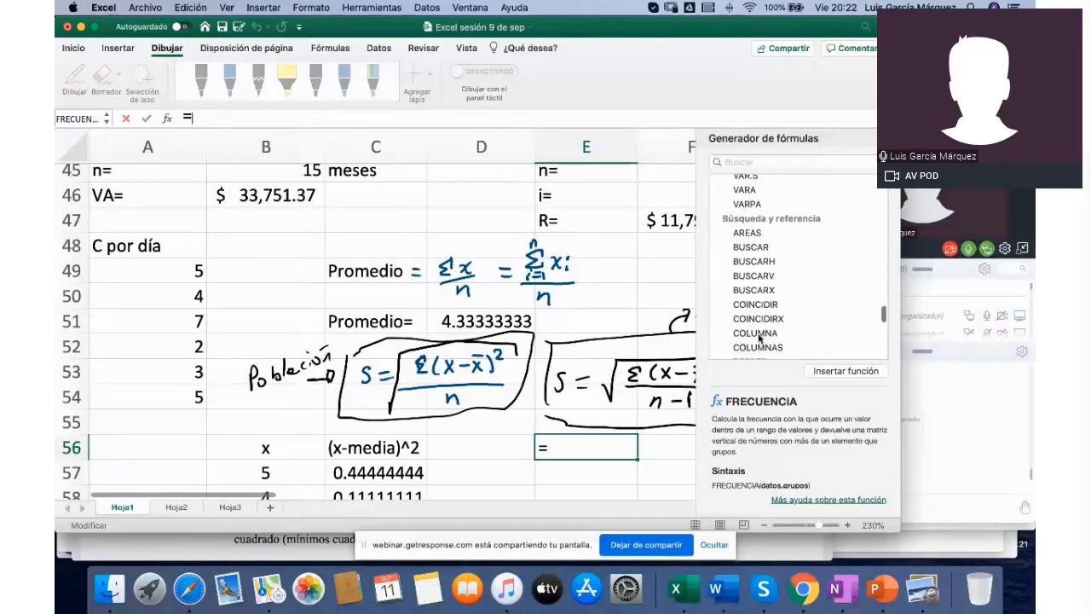
pyautogui.scroll(-7, 759, 337)
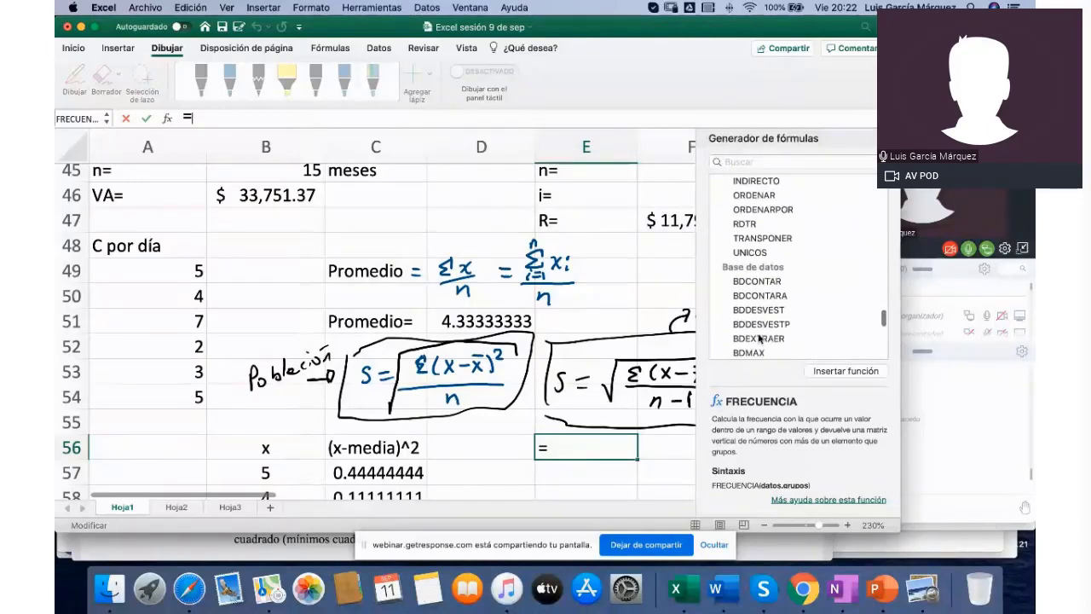
pyautogui.scroll(-1, 759, 338)
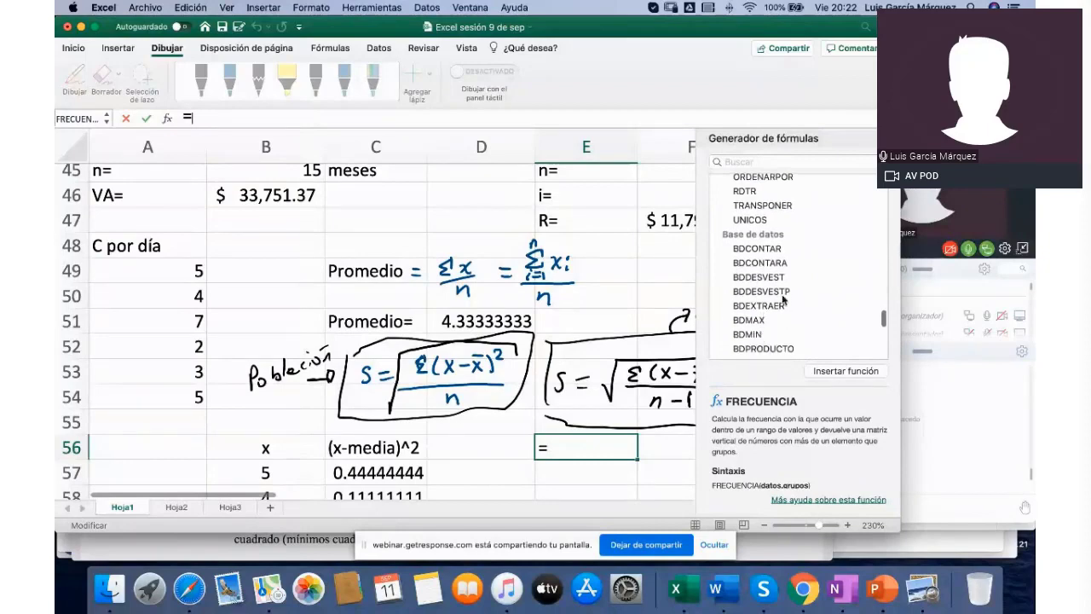
pyautogui.scroll(-5, 774, 309)
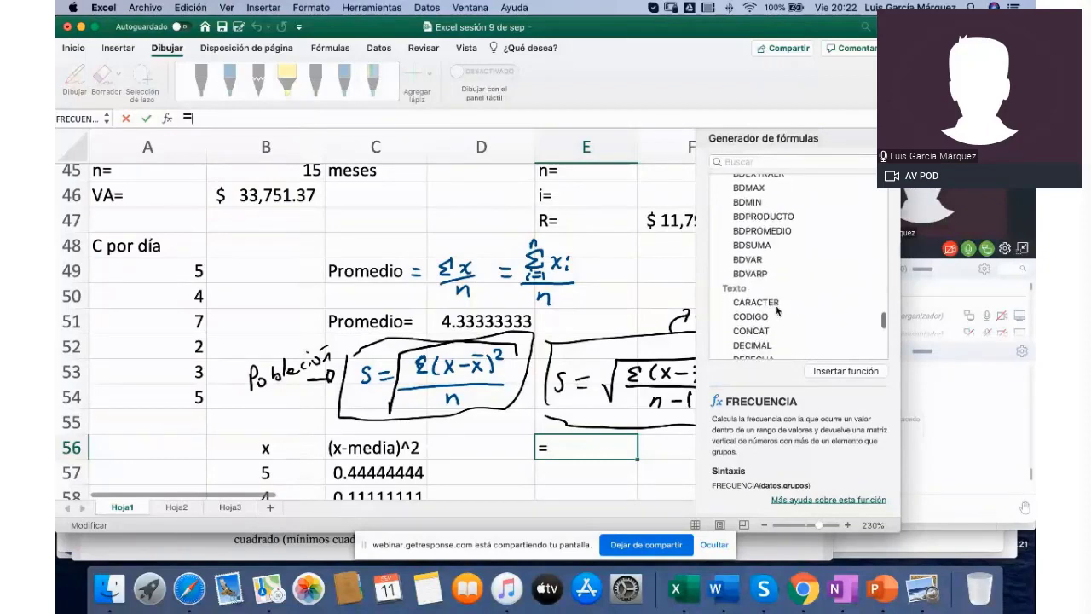
pyautogui.scroll(-10, 771, 307)
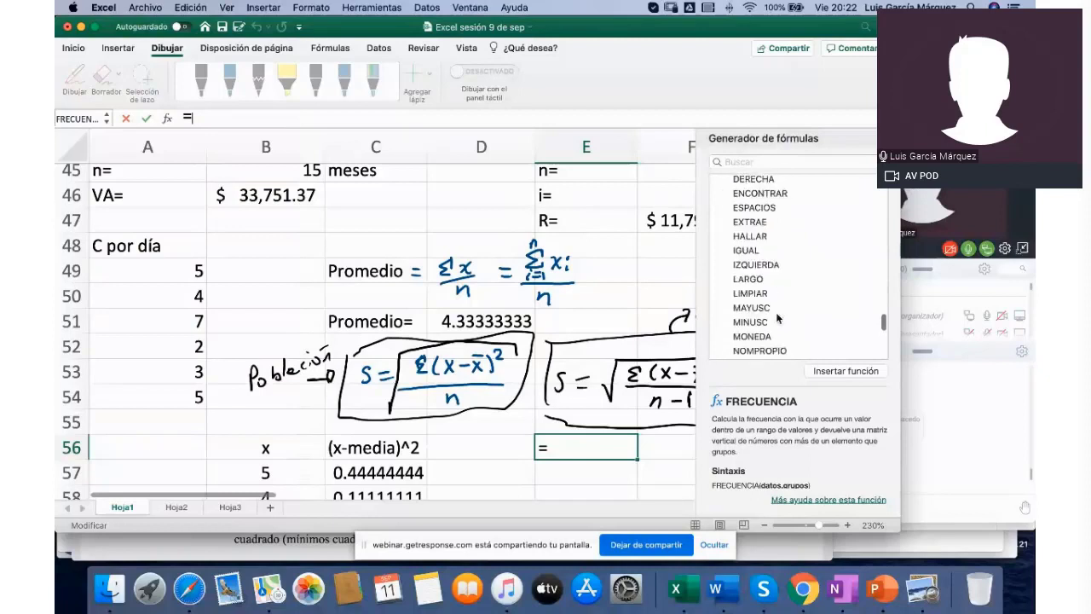
pyautogui.scroll(-8, 776, 318)
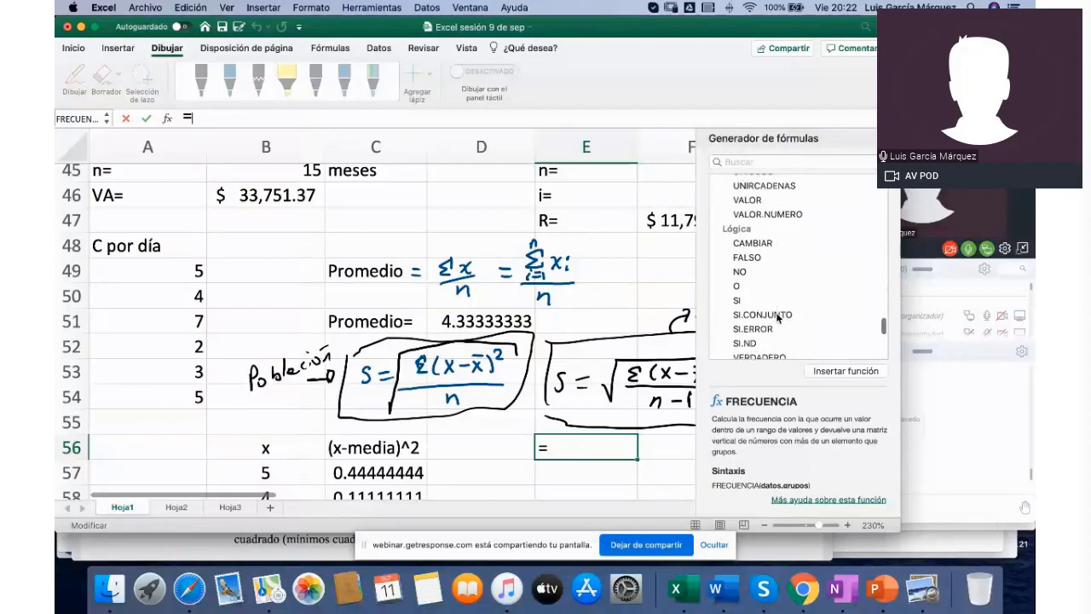
pyautogui.scroll(-8, 778, 318)
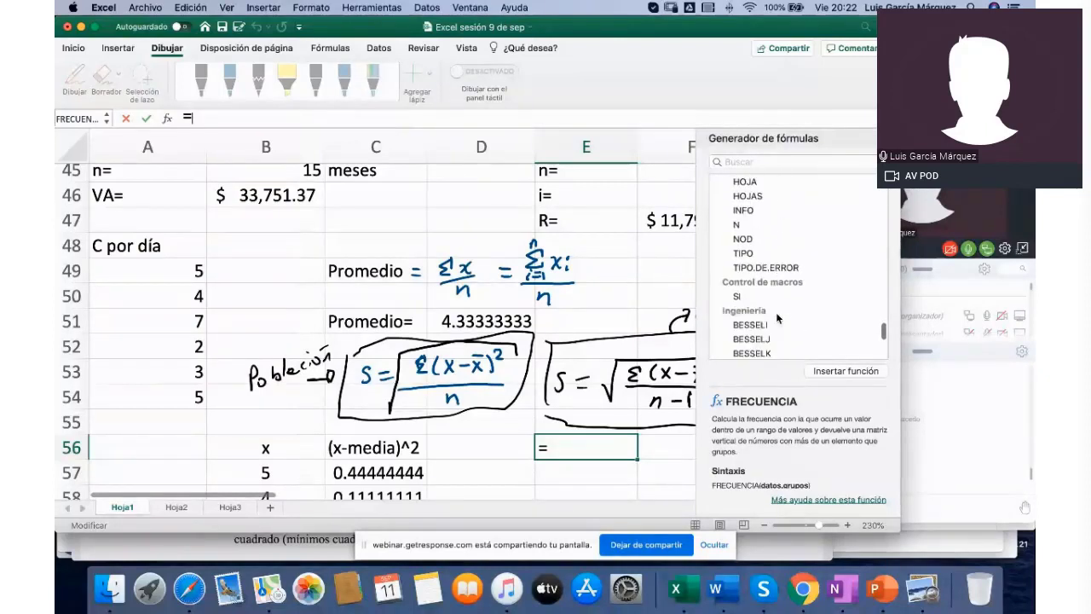
pyautogui.scroll(-5, 777, 318)
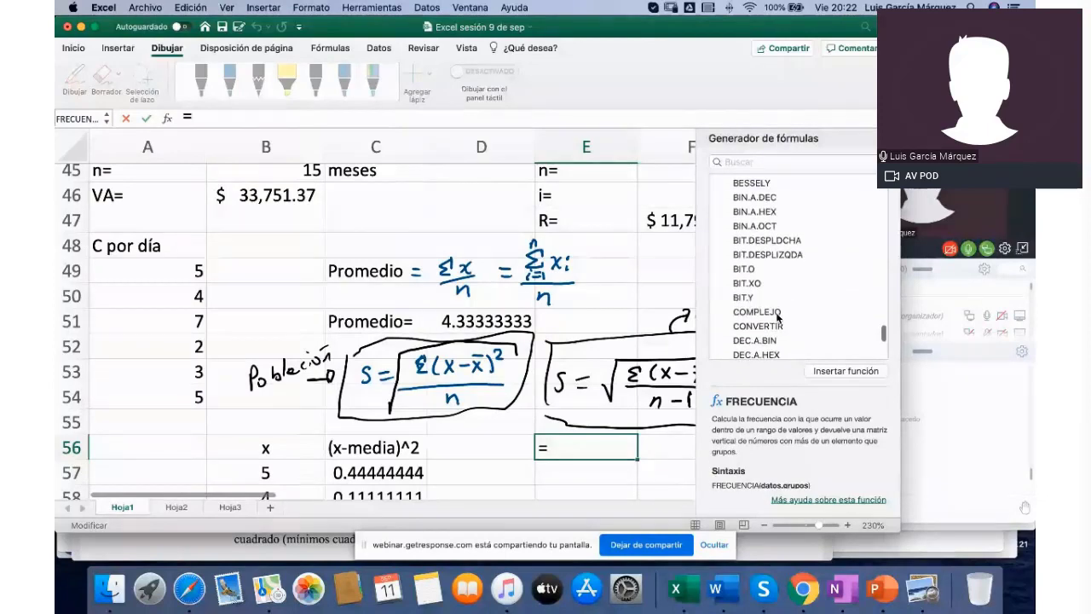
pyautogui.scroll(-15, 777, 318)
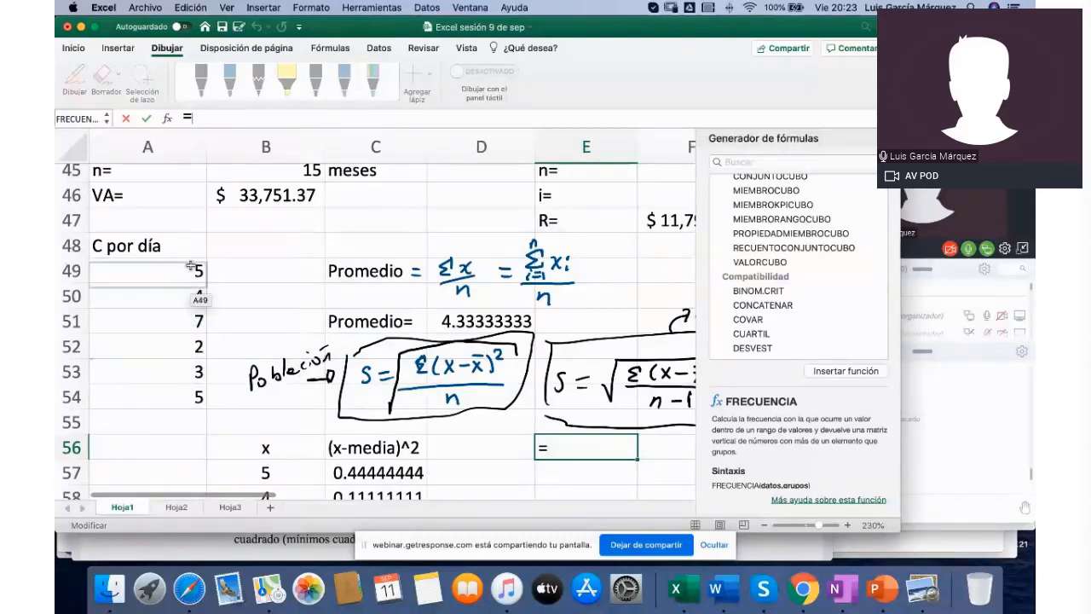
# Step: Search the function list for "des" and insert the population standard deviation function DESVEST.P into cell E56
pyautogui.scroll(-1, 175, 331)
pyautogui.scroll(1, 176, 331)
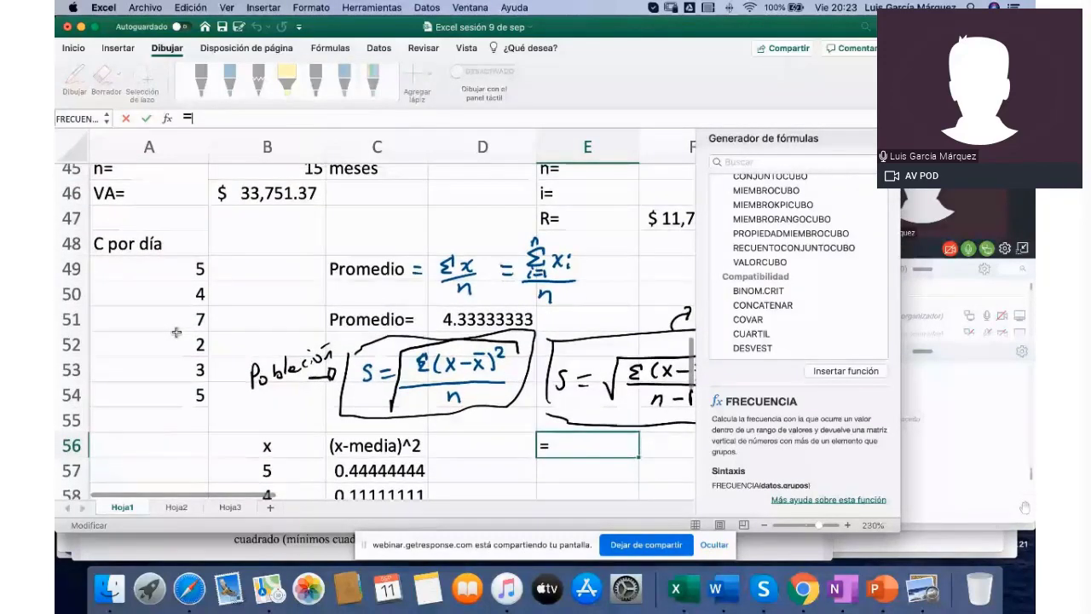
pyautogui.hscroll(1, 176, 332)
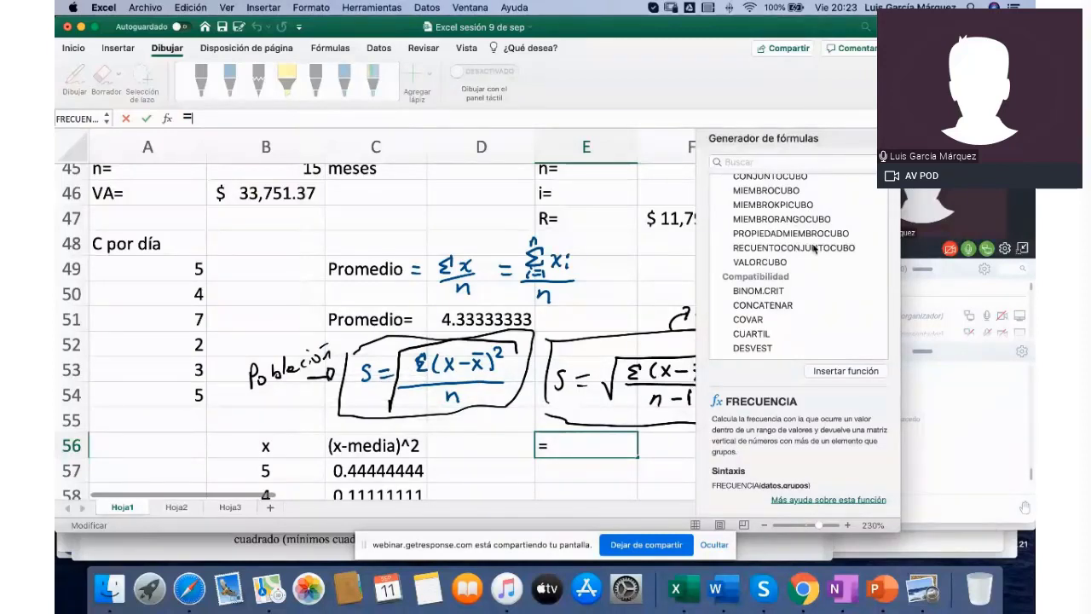
pyautogui.scroll(10, 814, 247)
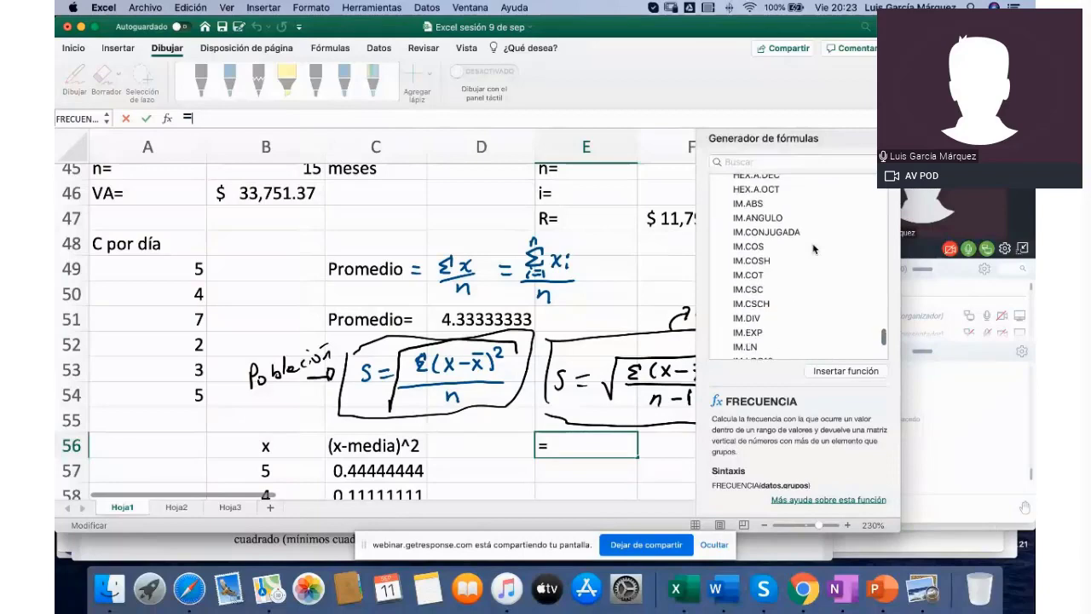
pyautogui.scroll(8, 814, 247)
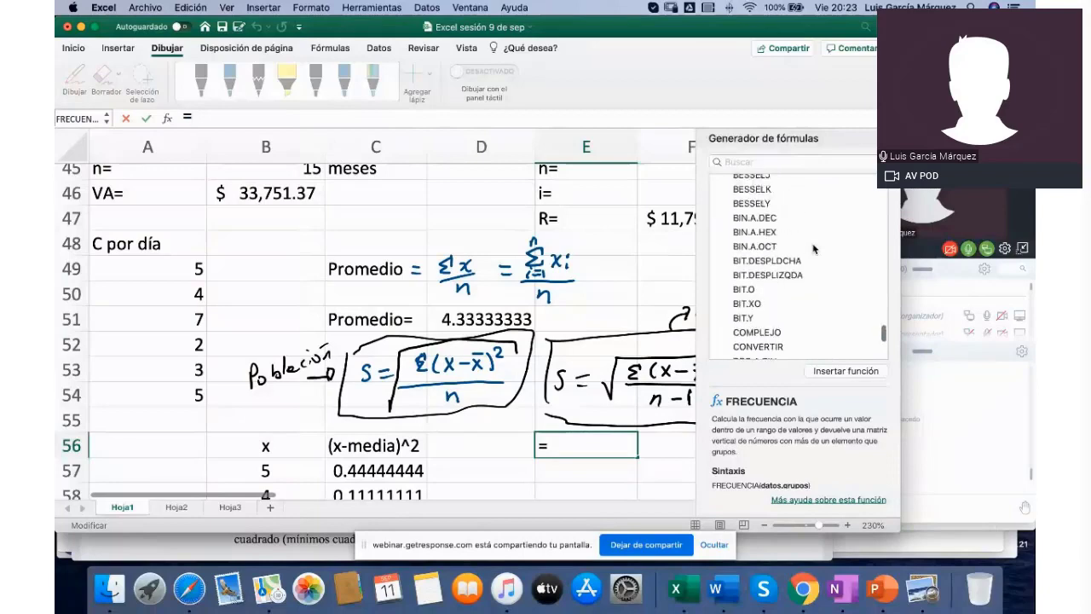
pyautogui.click(794, 161)
pyautogui.write('des')
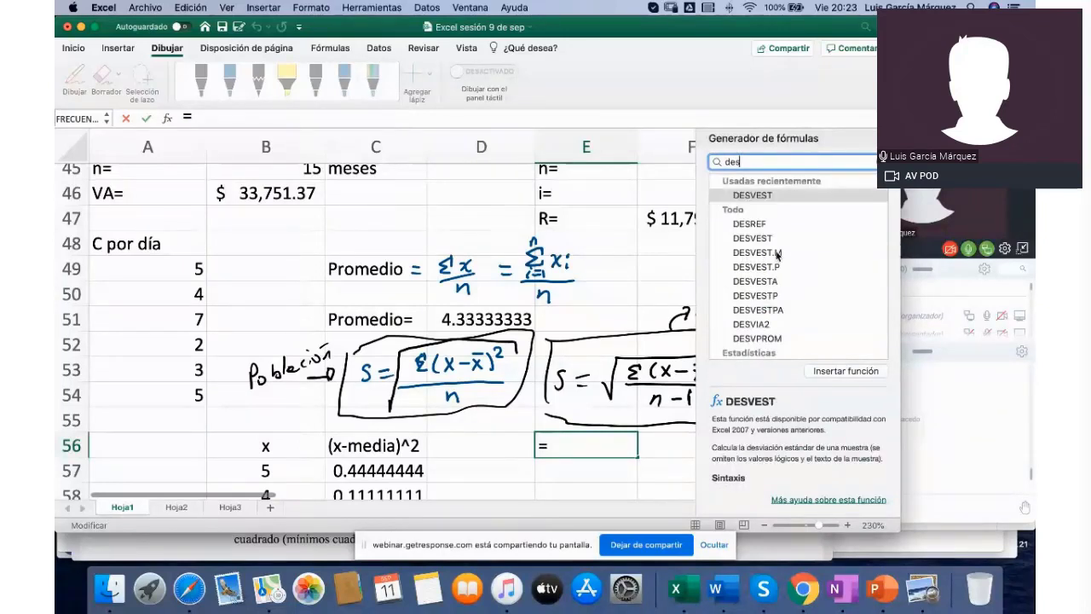
pyautogui.click(753, 268)
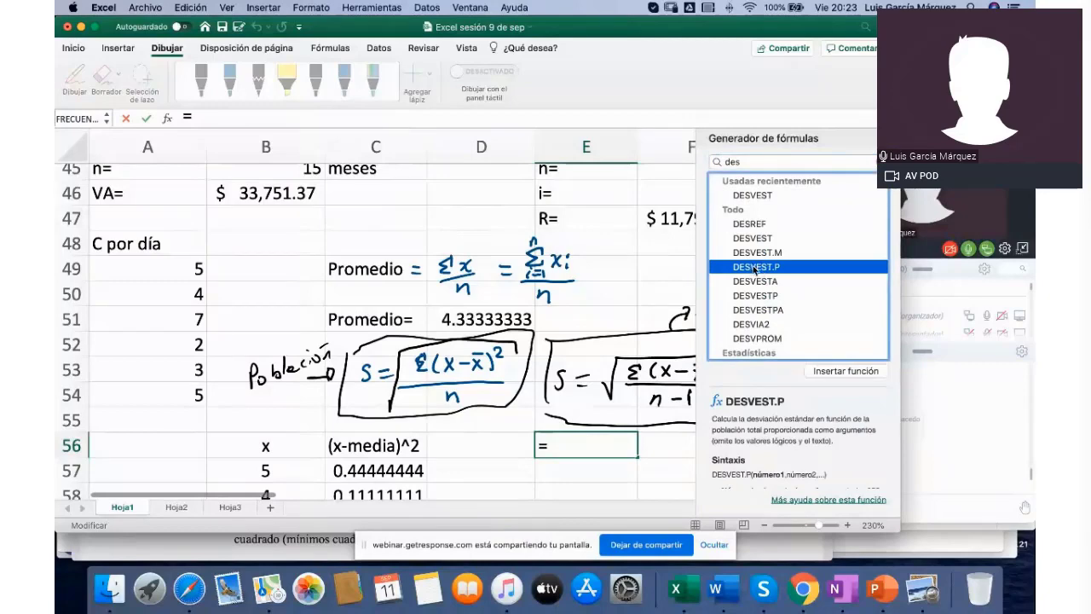
pyautogui.click(845, 371)
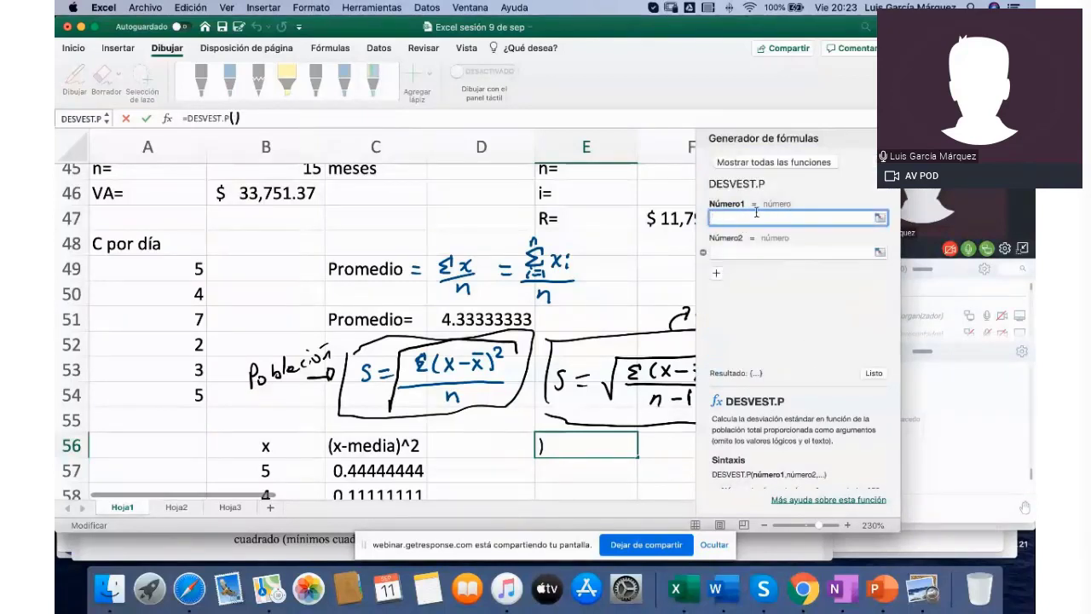
# Step: Complete DESVEST.P in E56 with A49:A54 as Número1, and compare its result with the manual calculation in C65
pyautogui.click(183, 271)
pyautogui.moveTo(183, 271); pyautogui.dragTo(175, 390)
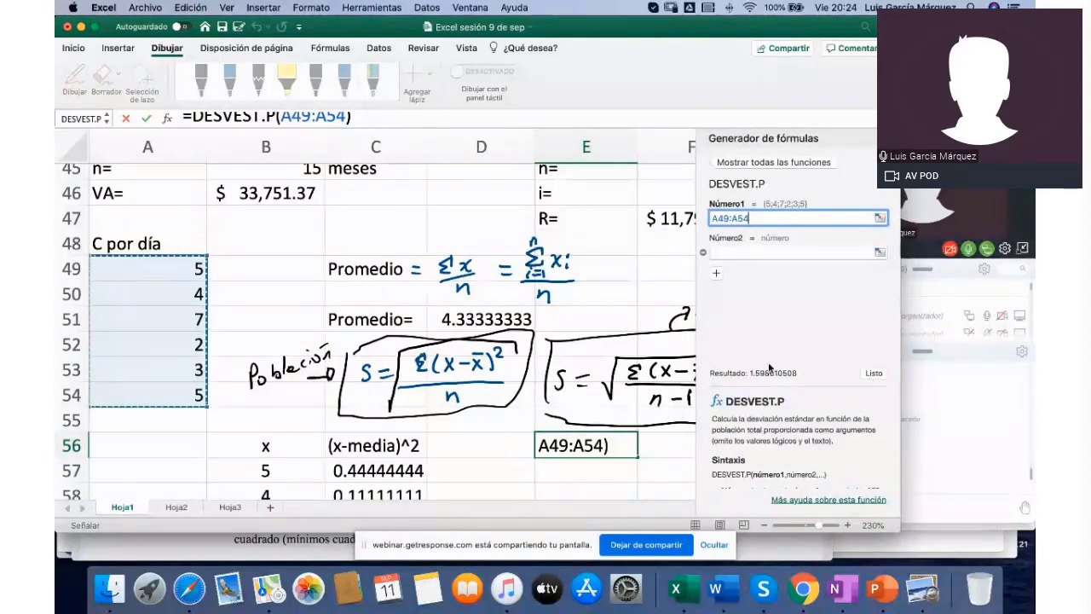
pyautogui.click(872, 374)
pyautogui.click(632, 477)
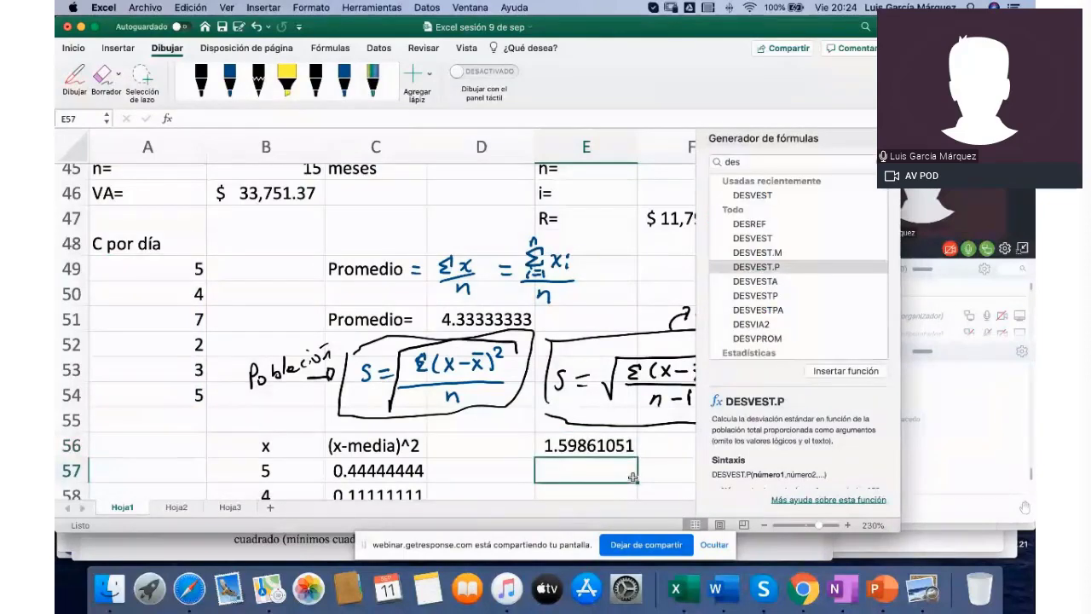
pyautogui.click(583, 444)
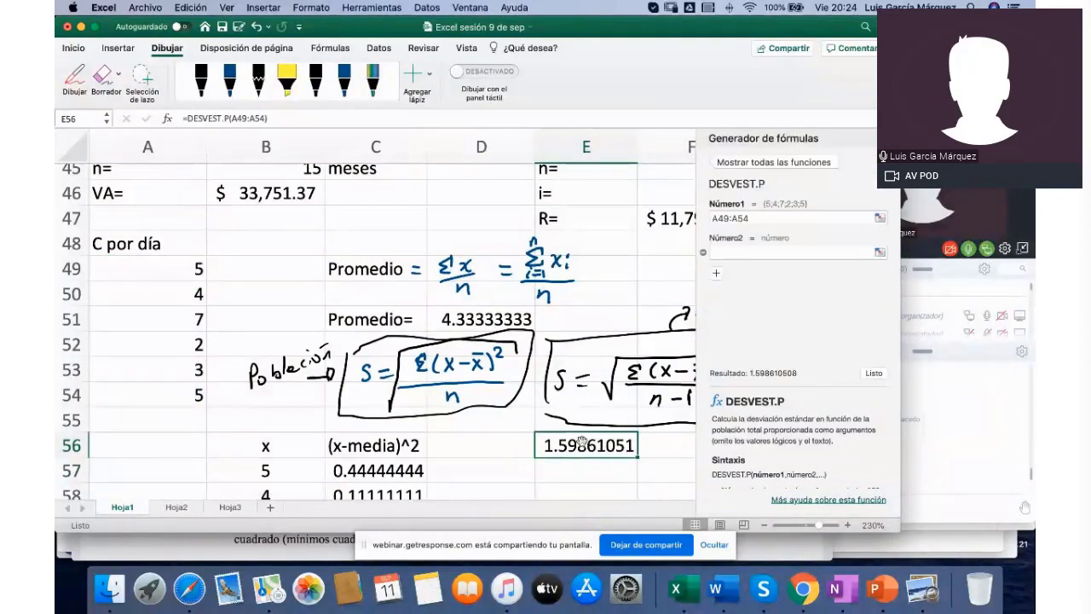
pyautogui.scroll(-3, 548, 440)
pyautogui.scroll(-5, 548, 440)
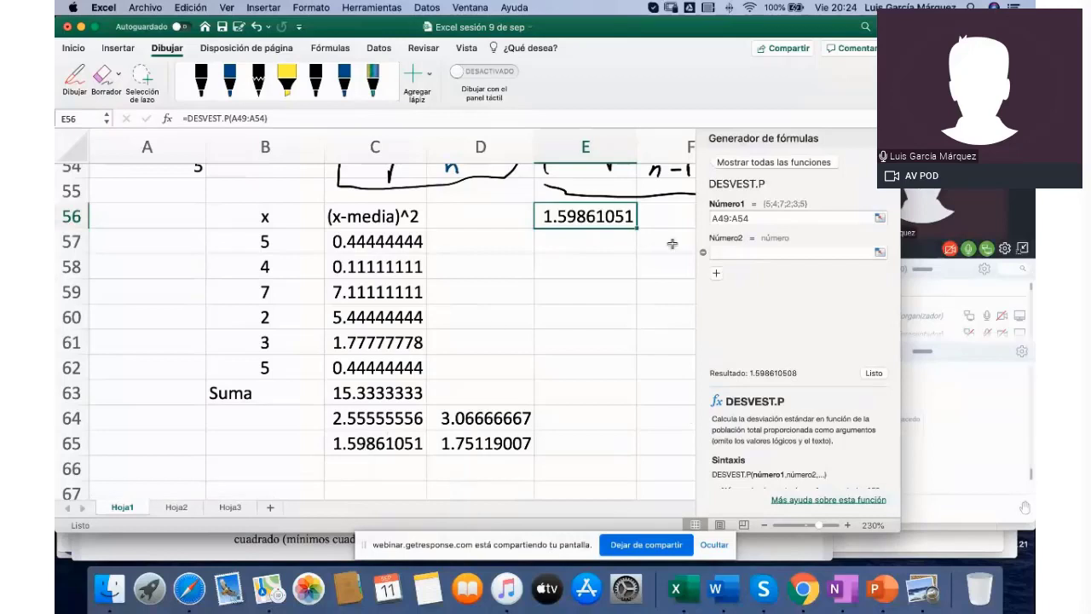
# Step: Calculate the sample standard deviation in E57 with DESVEST.M, using B57:B62 as Número1
pyautogui.click(611, 241)
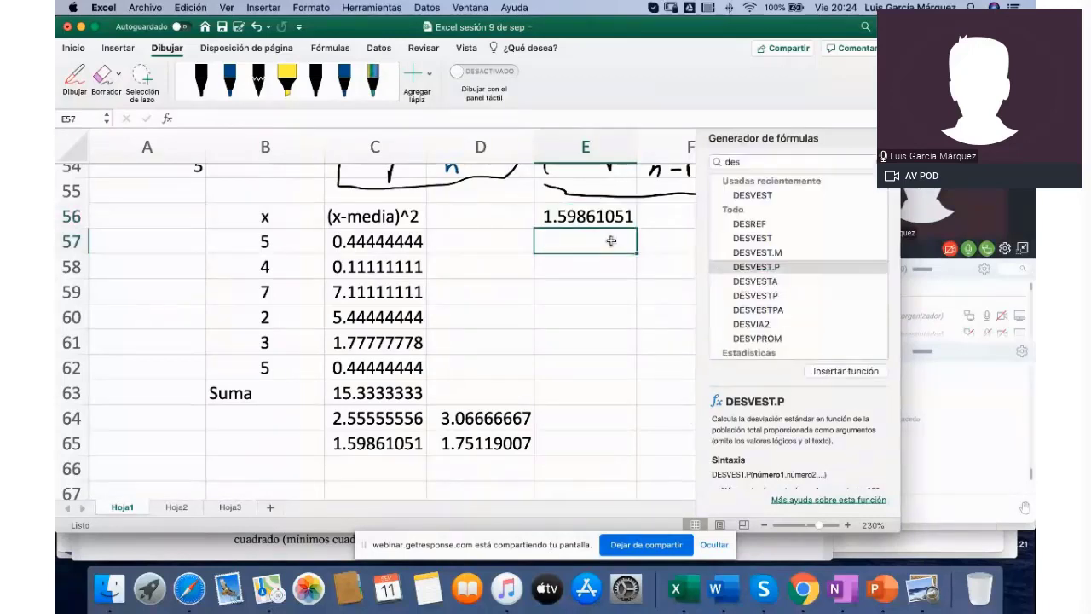
pyautogui.click(765, 253)
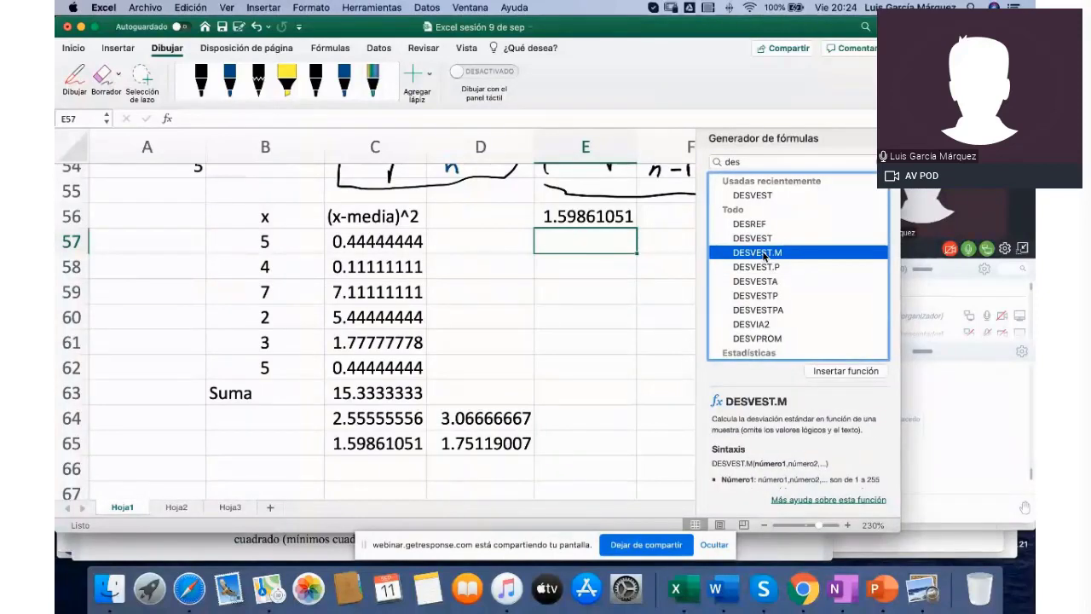
pyautogui.doubleClick(764, 253)
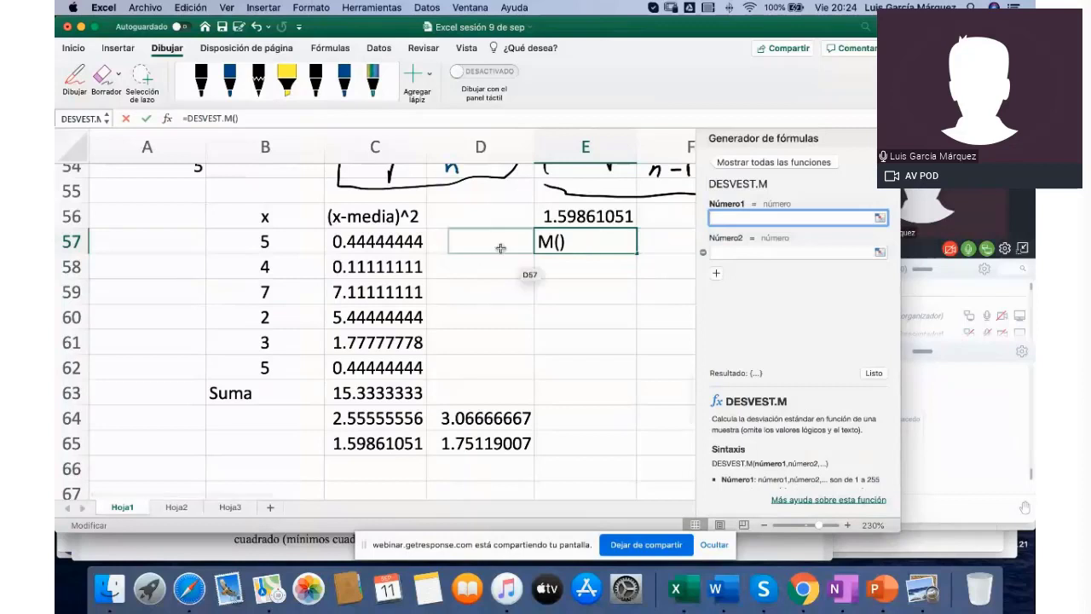
pyautogui.scroll(1, 494, 244)
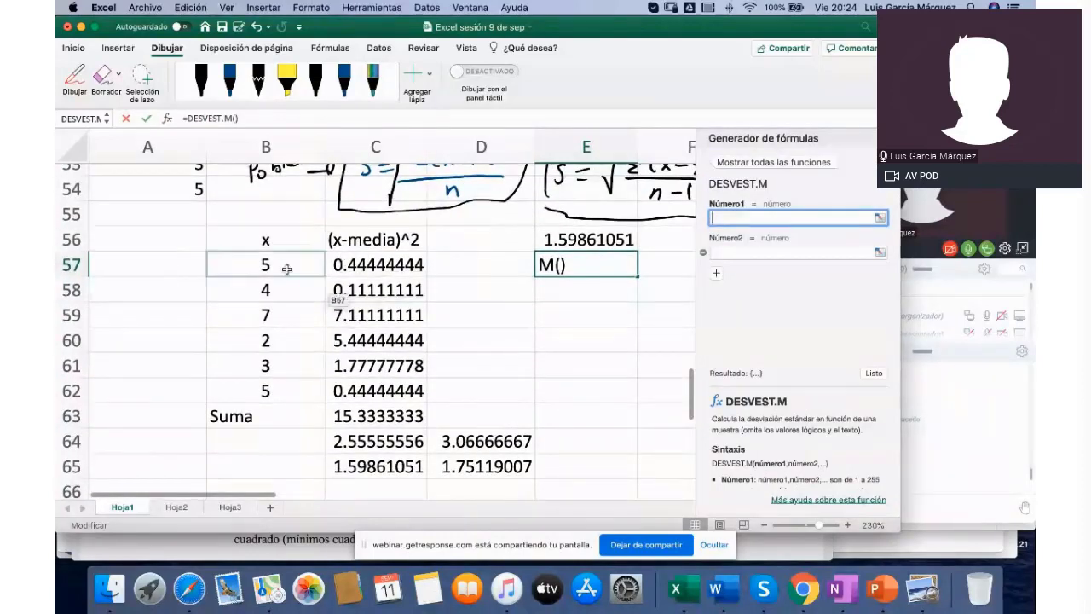
pyautogui.moveTo(287, 266); pyautogui.dragTo(285, 395)
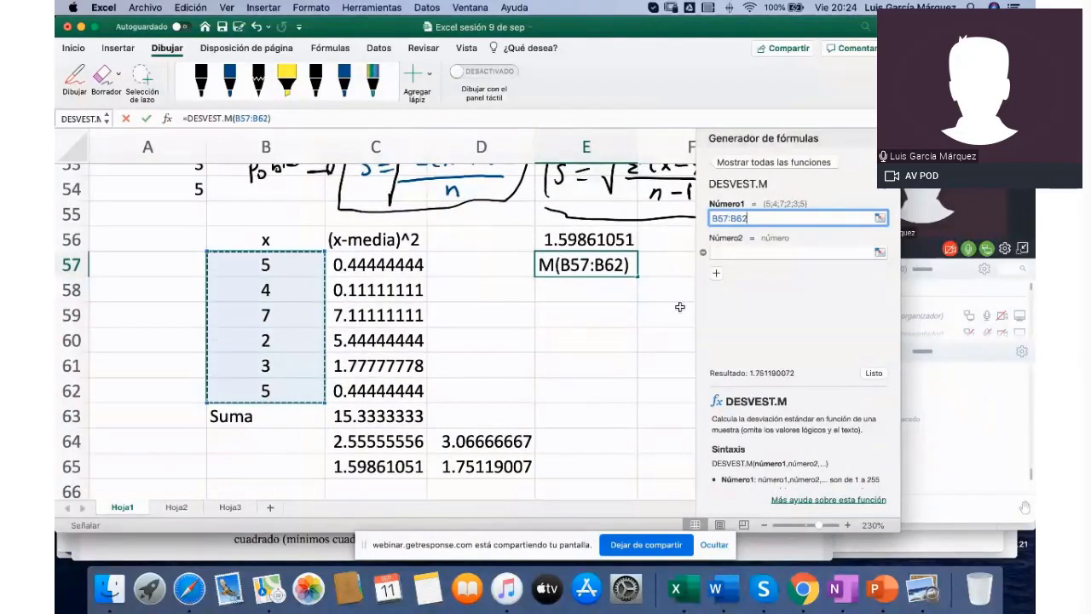
pyautogui.click(872, 373)
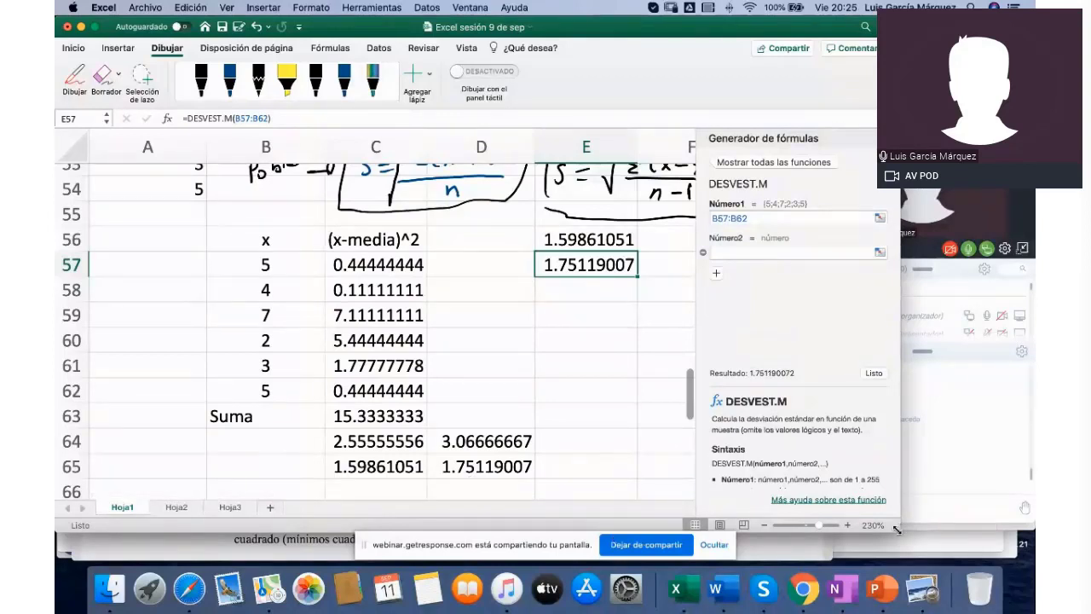
# Step: Narrow the workbook window and close the formula builder
pyautogui.moveTo(899, 528); pyautogui.dragTo(805, 529)
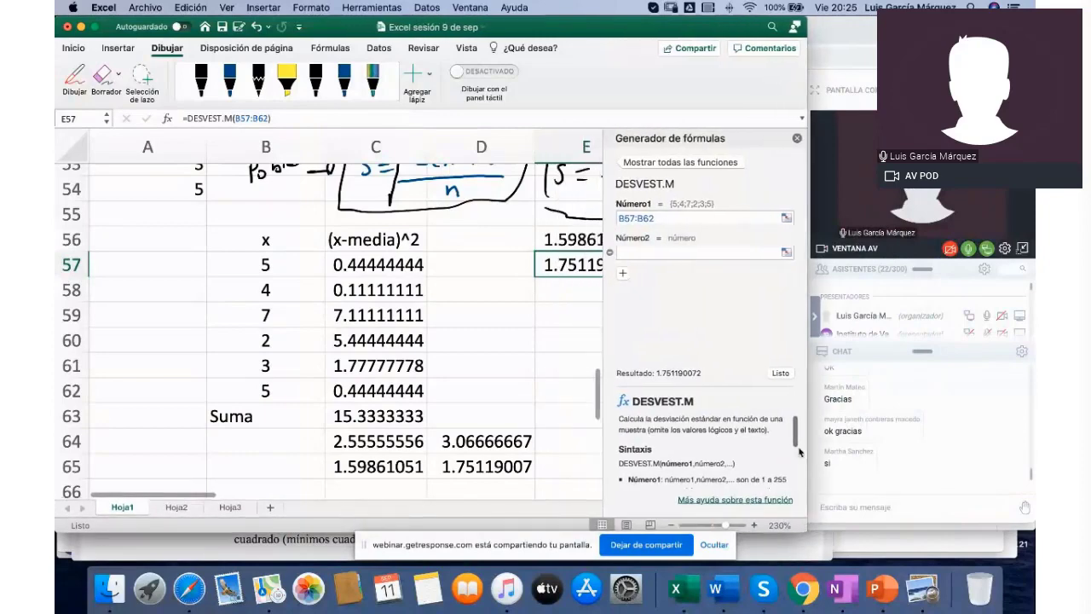
pyautogui.click(797, 138)
pyautogui.click(658, 337)
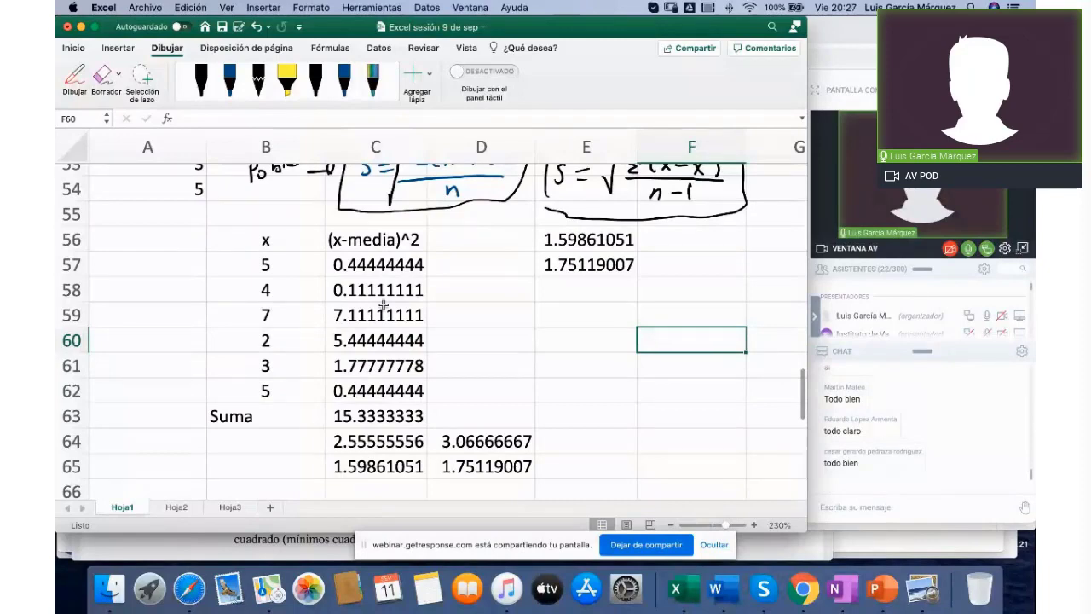
# Step: Select the x values in B57:B62 to point them out, and label cell D58 "Promedio"
pyautogui.moveTo(285, 265); pyautogui.dragTo(275, 387)
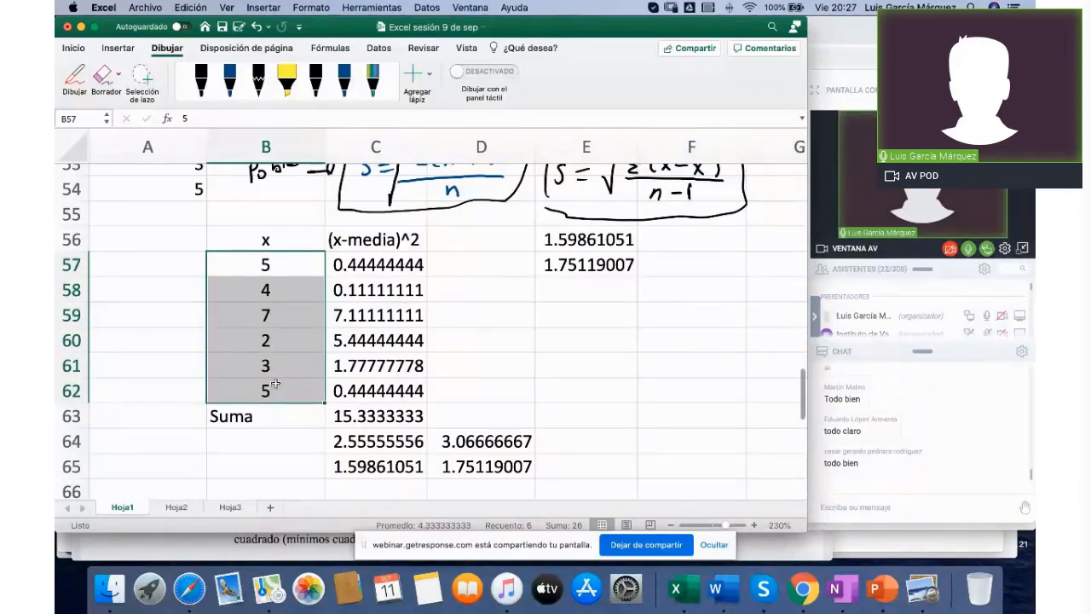
pyautogui.click(559, 290)
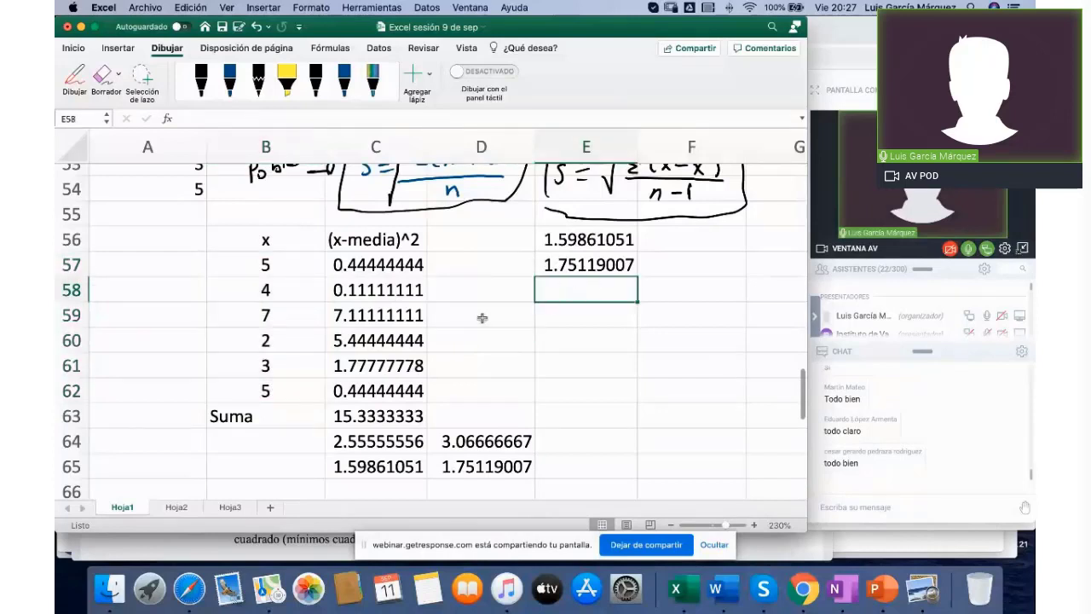
pyautogui.click(508, 290)
pyautogui.write('P')
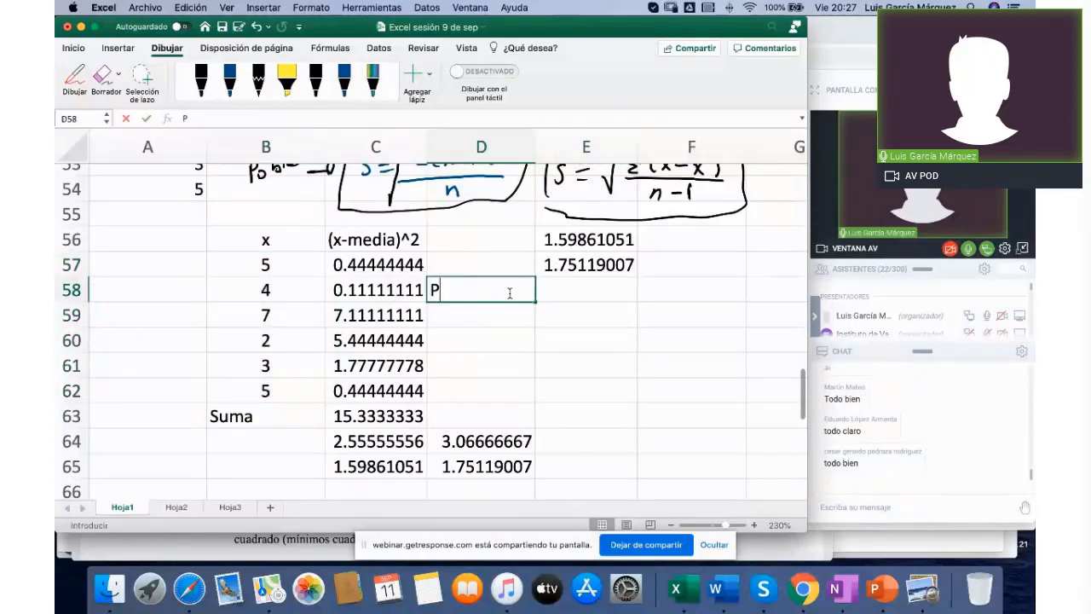
pyautogui.write('romedi')
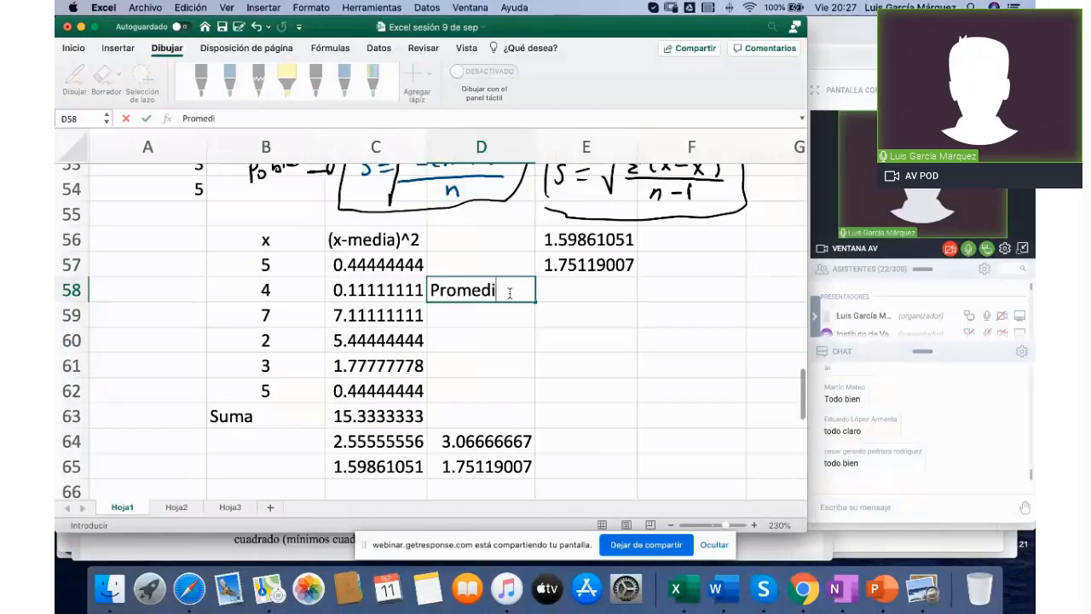
pyautogui.write('o')
pyautogui.press('Tab')
# Step: Inspect the manual average formula in D51 without changing it
pyautogui.scroll(2, 519, 288)
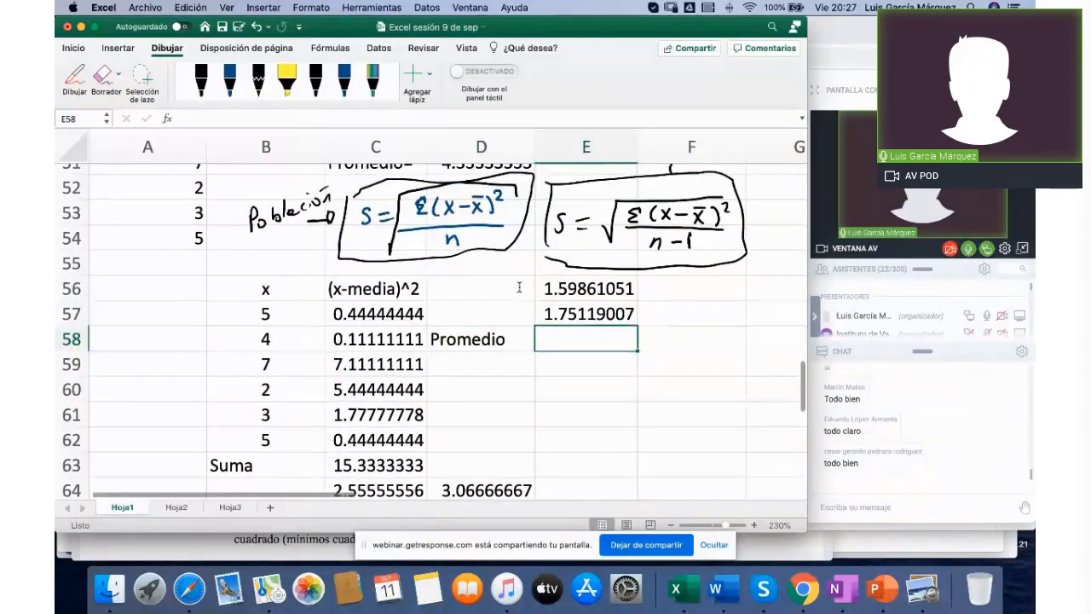
pyautogui.scroll(5, 519, 288)
pyautogui.doubleClick(471, 295)
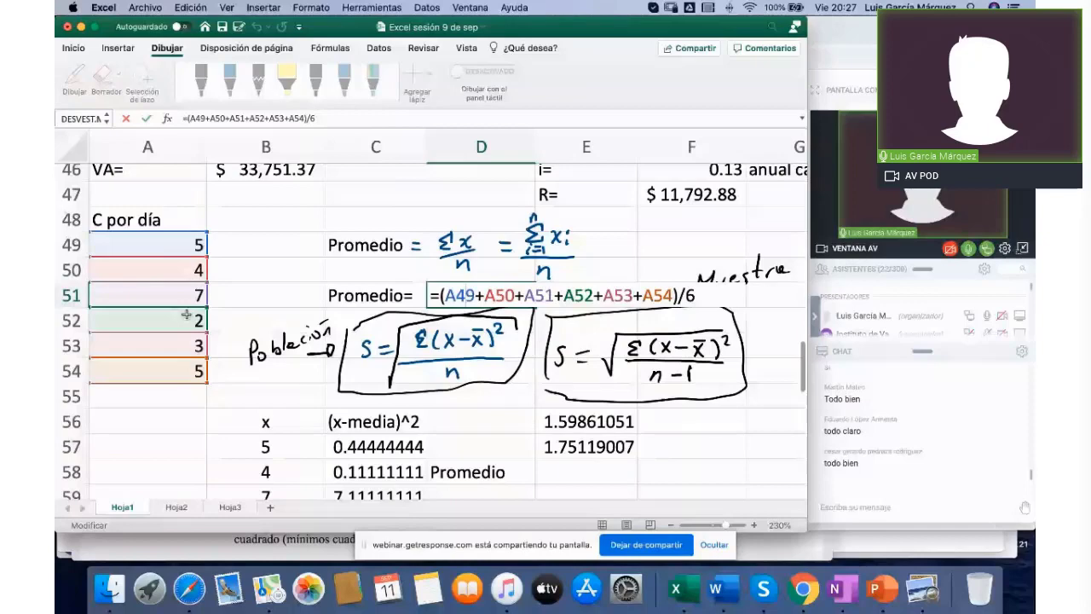
pyautogui.press('Escape')
pyautogui.scroll(-3, 582, 379)
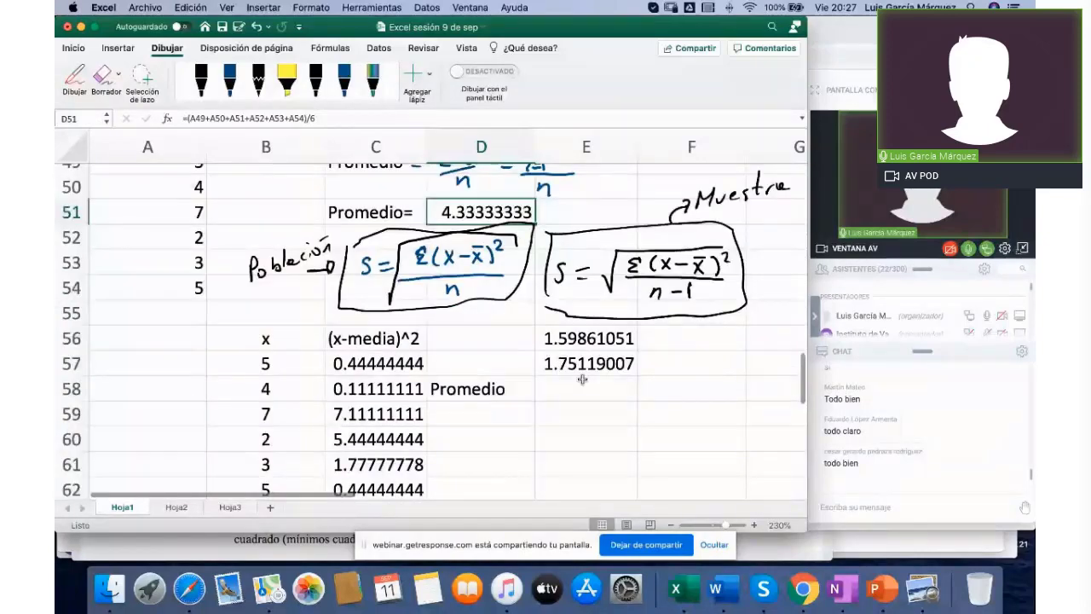
# Step: Calculate the average of B57:B62 in E58 with the PROMEDIO function
pyautogui.click(571, 387)
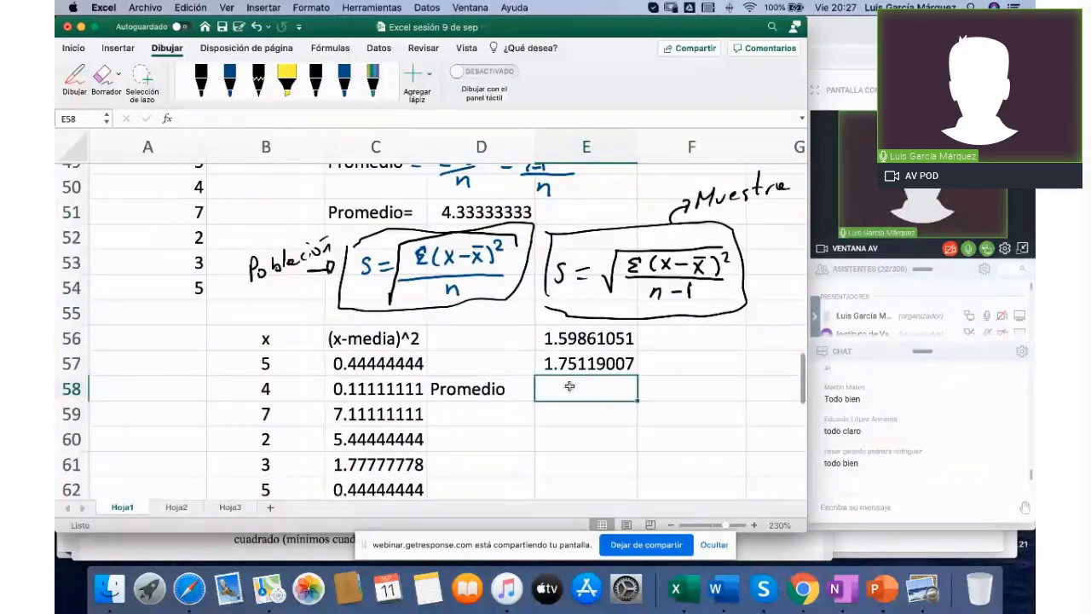
pyautogui.write('=')
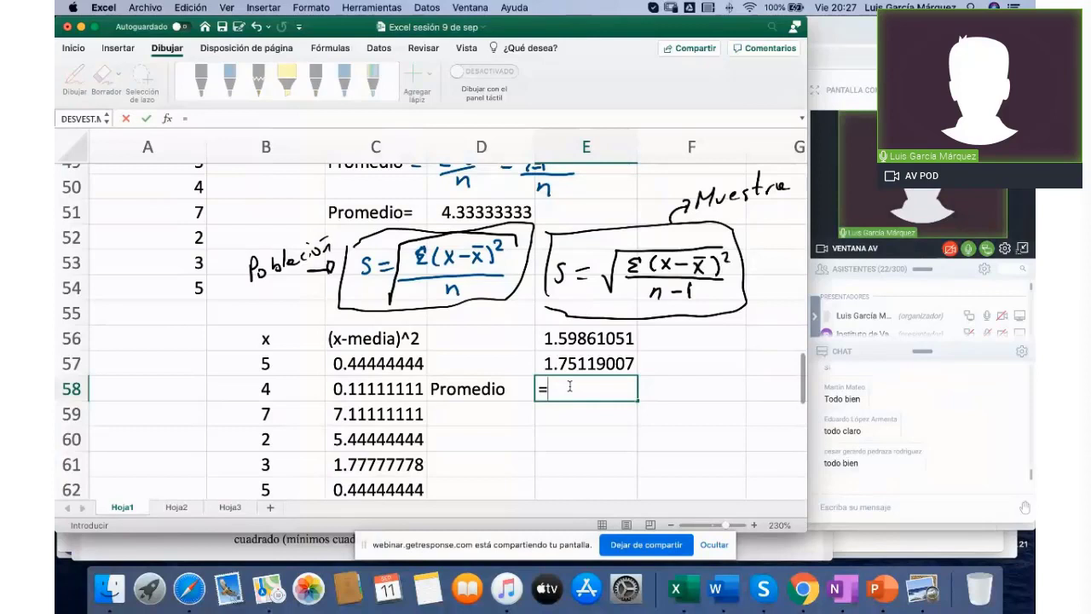
pyautogui.write('pro')
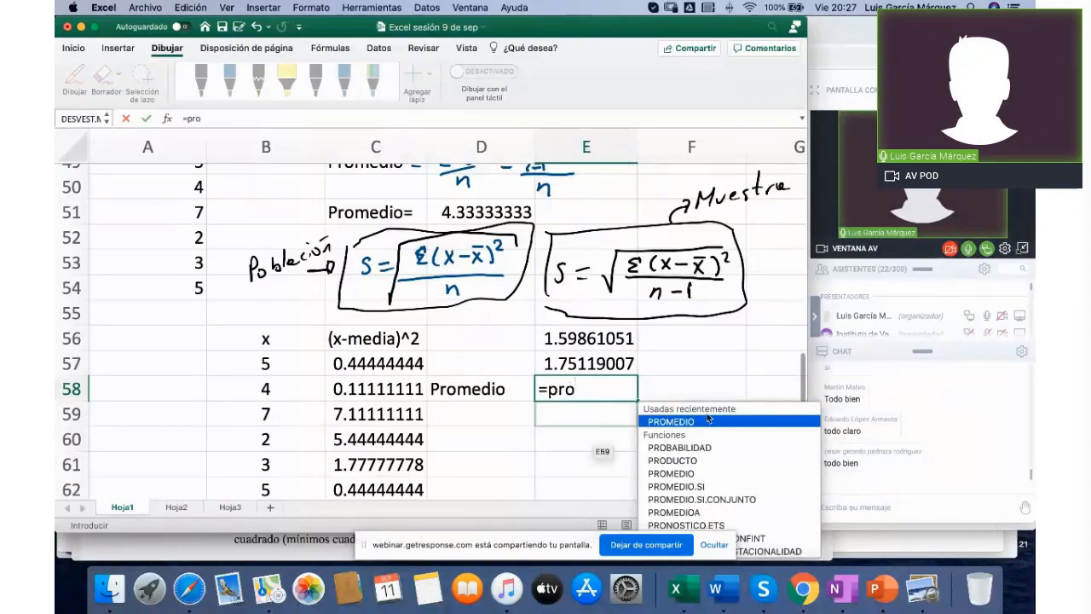
pyautogui.doubleClick(673, 474)
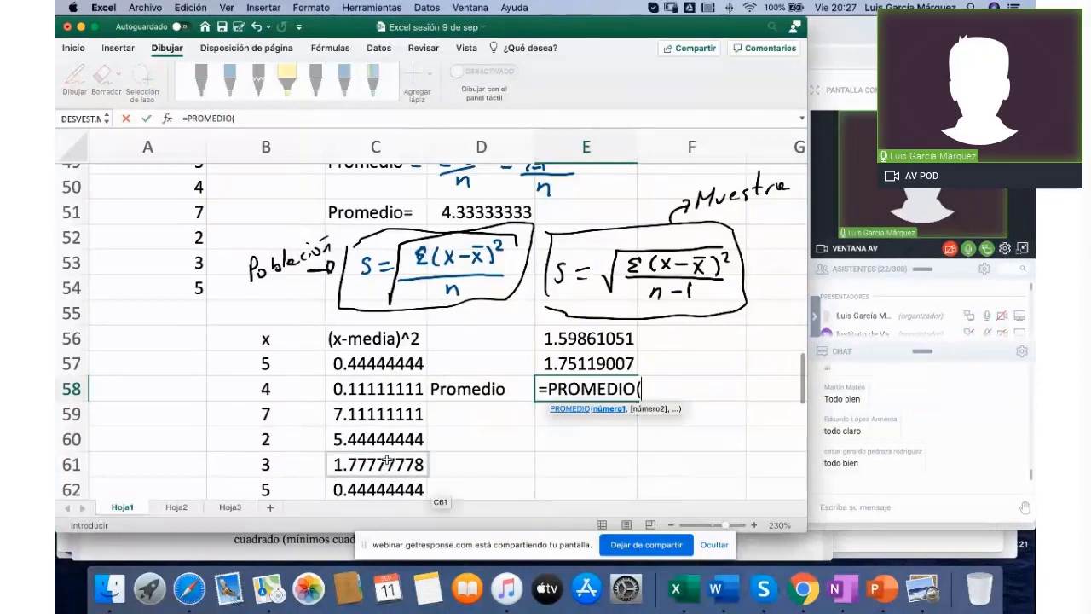
pyautogui.moveTo(284, 359); pyautogui.dragTo(281, 484)
pyautogui.scroll(-1, 312, 432)
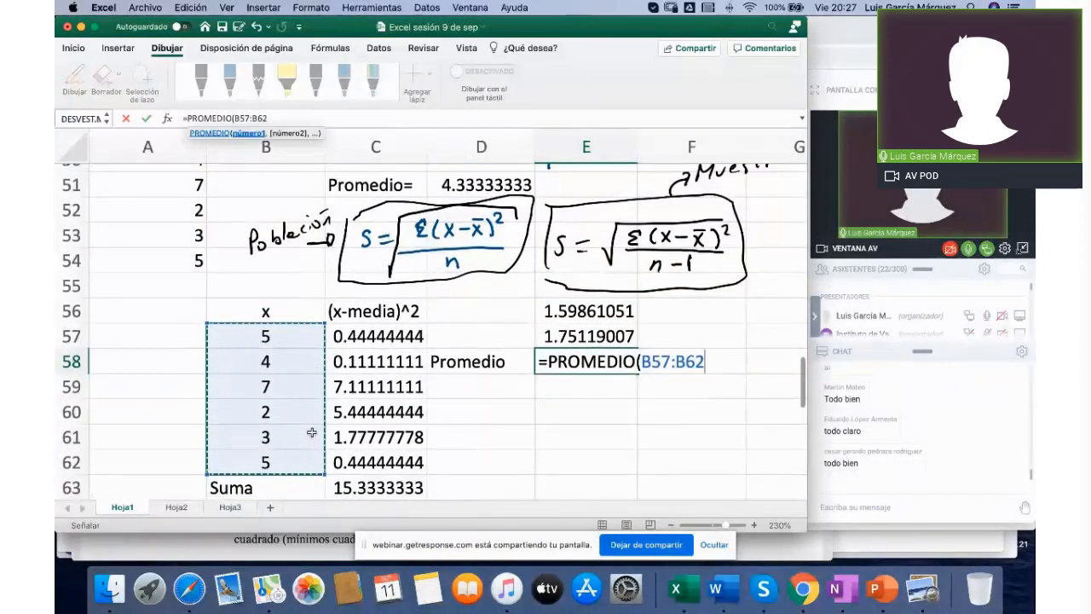
pyautogui.press('Return')
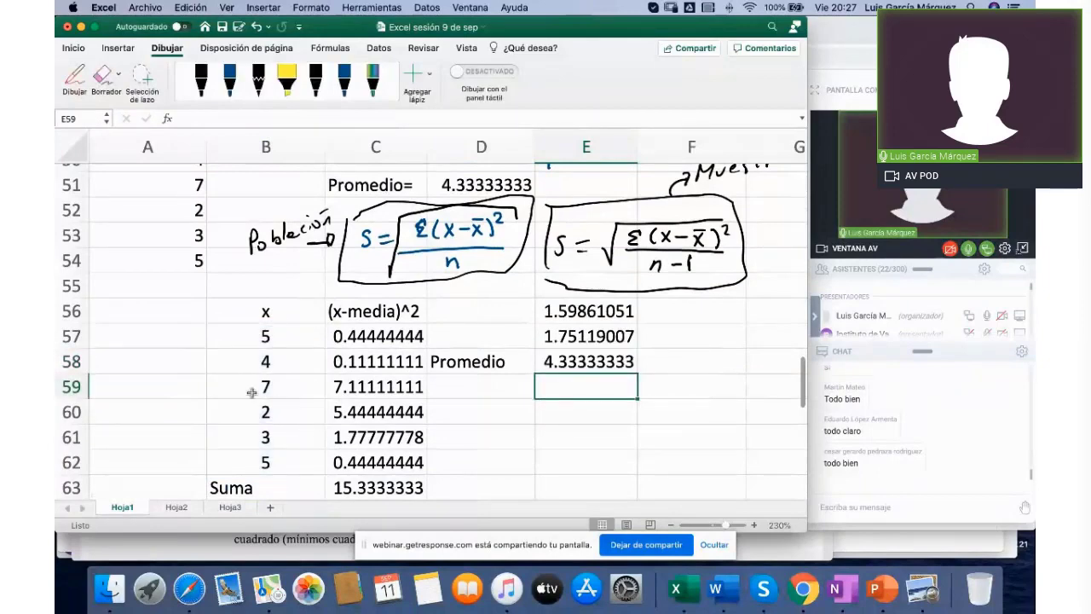
# Step: Compare the manual average formula in D51 with the PROMEDIO formula in E58, leaving both unedited
pyautogui.click(465, 186)
pyautogui.click(563, 361)
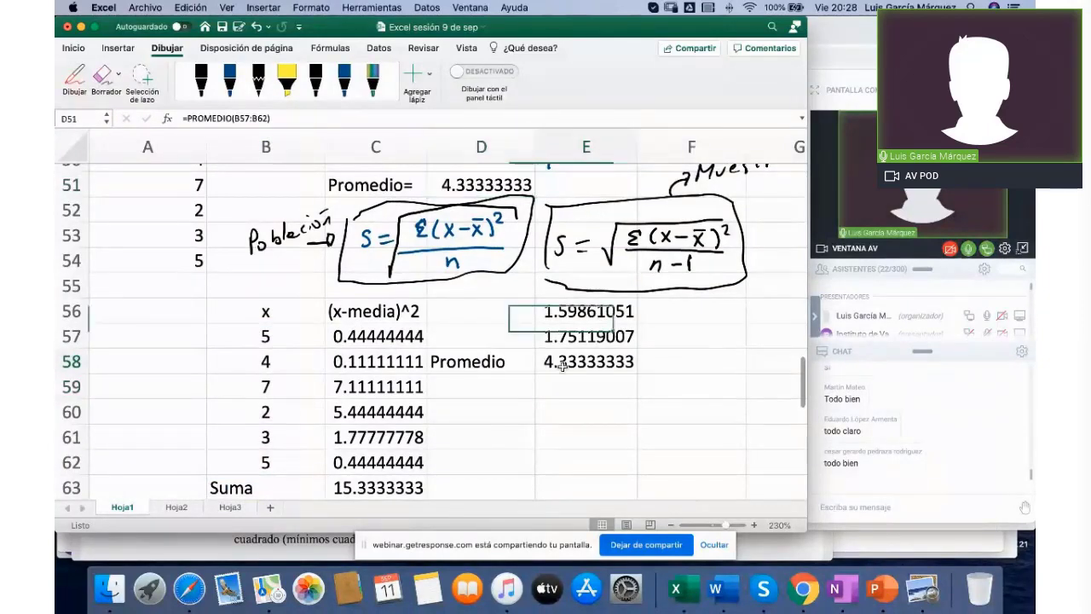
pyautogui.click(492, 185)
pyautogui.doubleClick(493, 185)
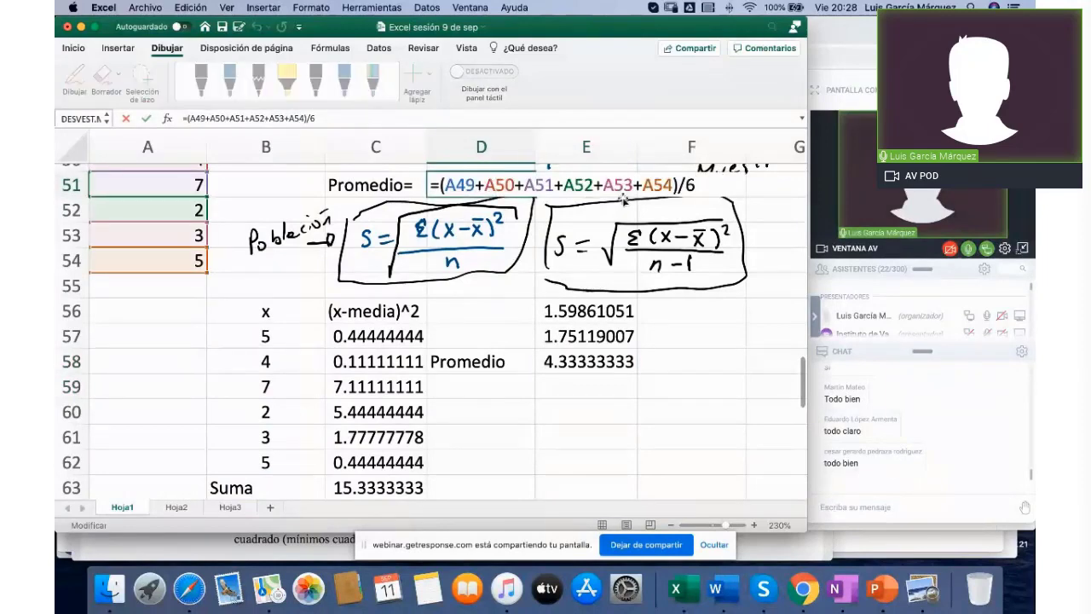
pyautogui.press('Escape')
pyautogui.doubleClick(569, 361)
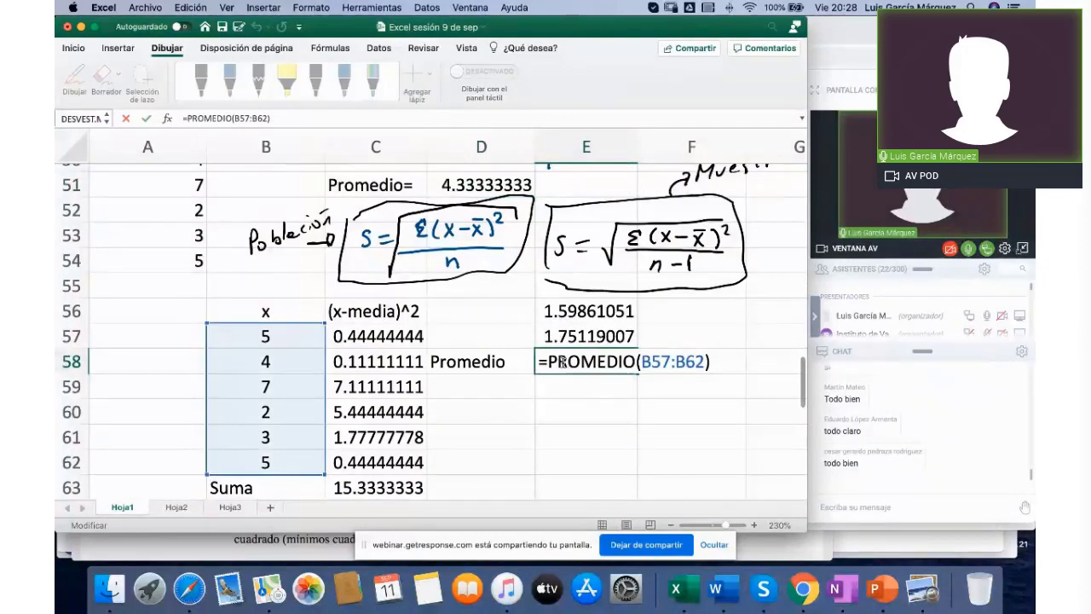
pyautogui.press('Escape')
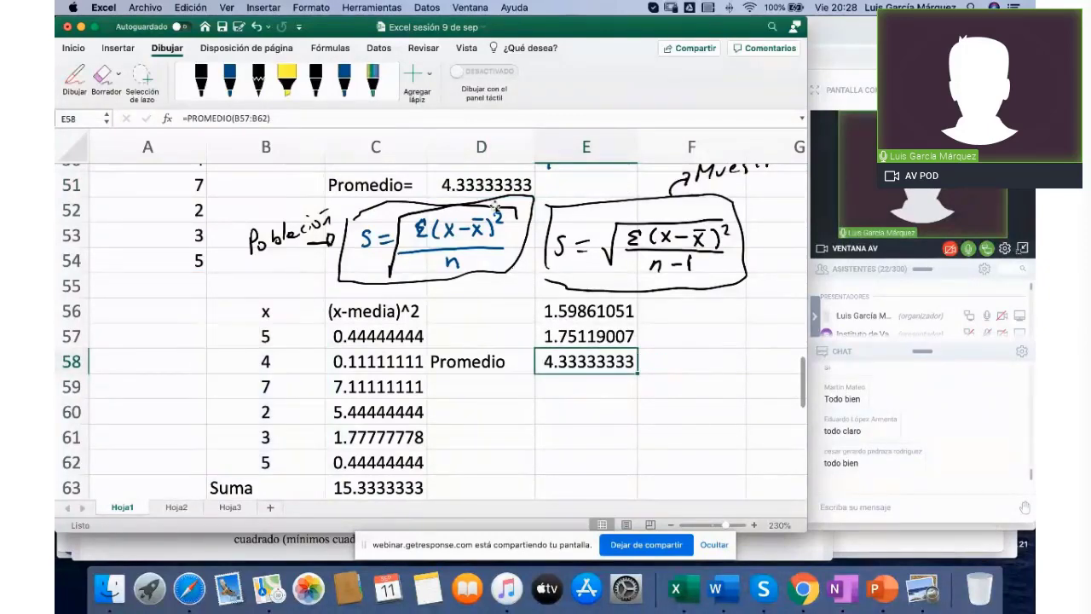
pyautogui.doubleClick(501, 194)
pyautogui.press('Escape')
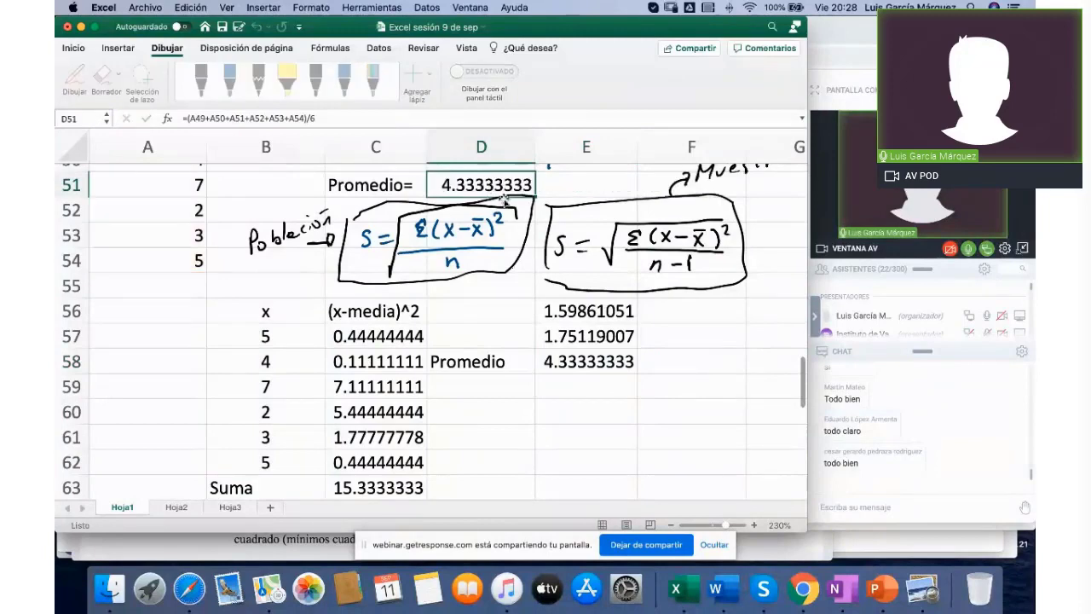
pyautogui.doubleClick(566, 363)
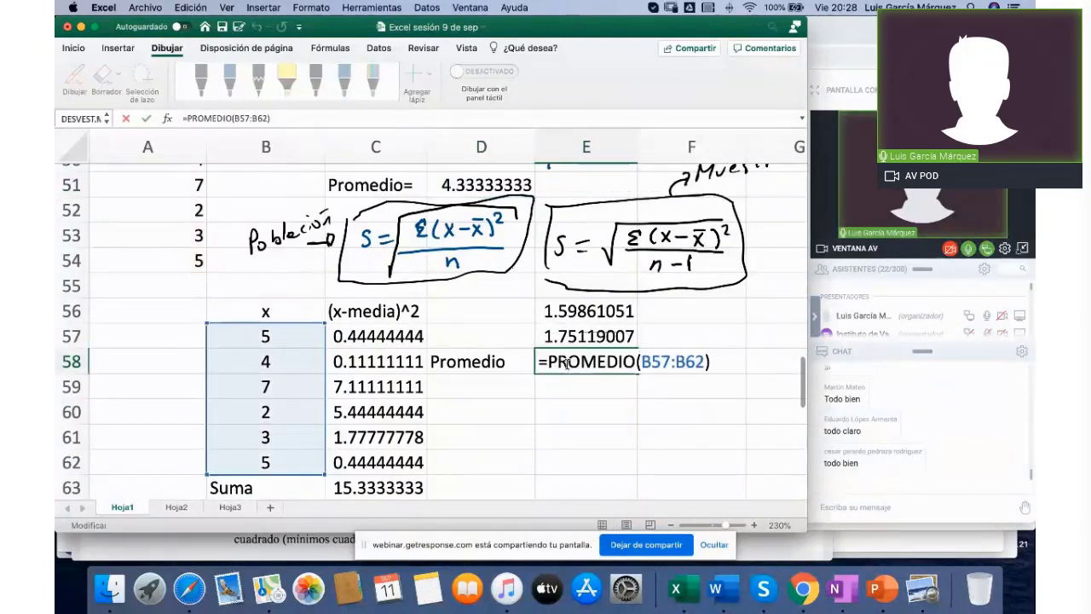
pyautogui.press('Escape')
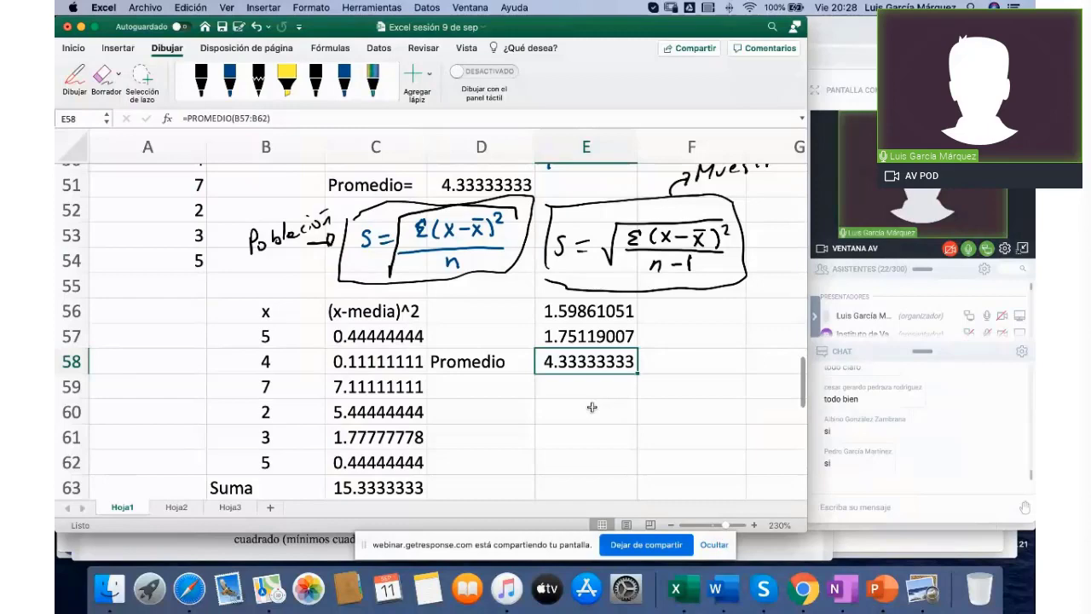
# Step: Start a loan example below the statistics by entering the label "Pestamo" in A68 and the amount 10000 in B68
pyautogui.scroll(-1, 591, 407)
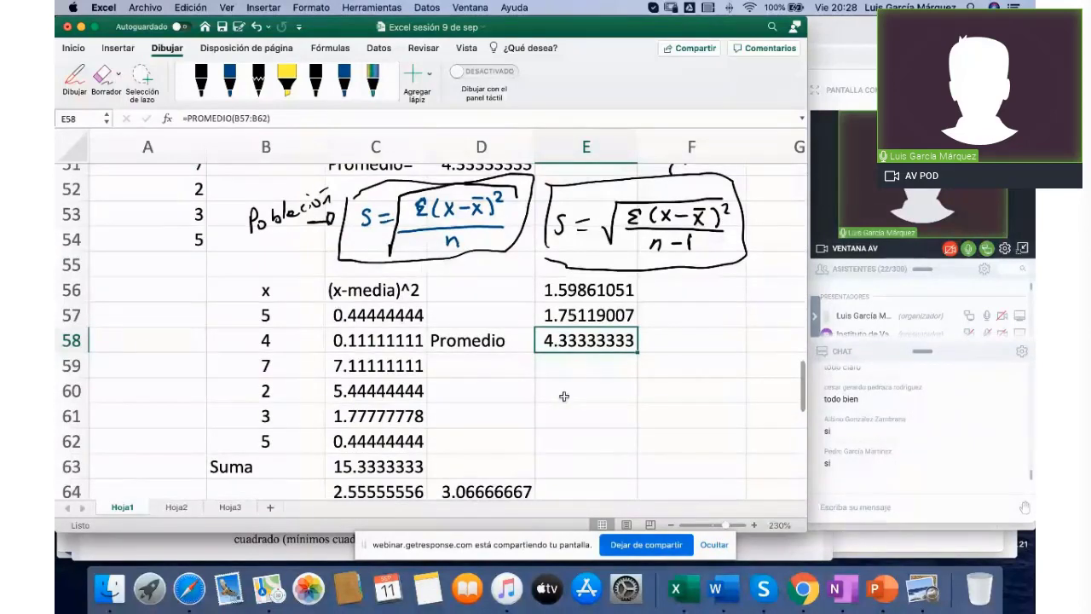
pyautogui.scroll(3, 563, 397)
pyautogui.scroll(1, 563, 396)
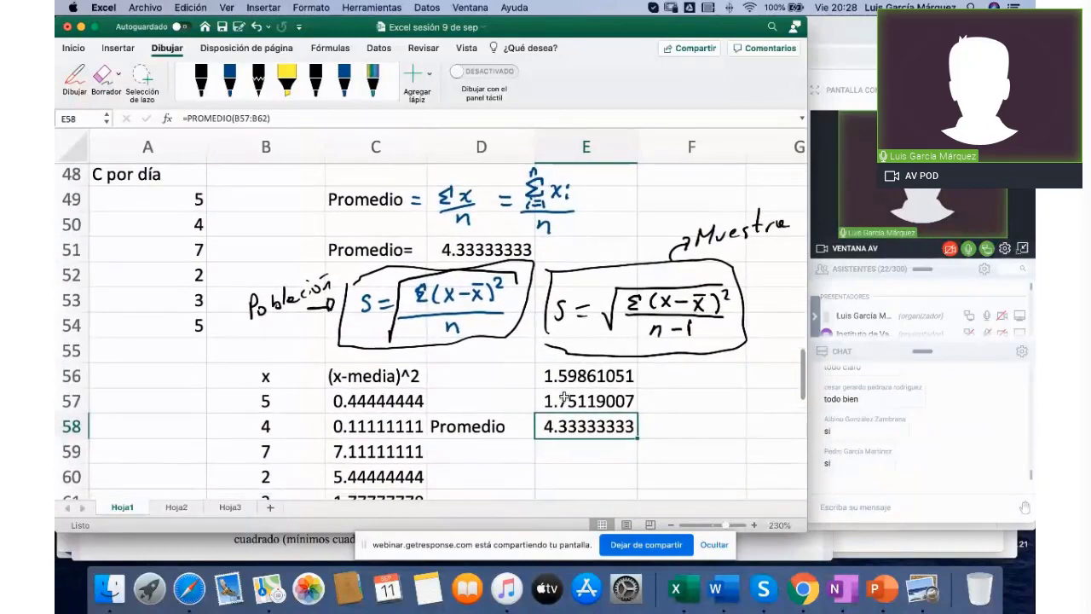
pyautogui.scroll(-6, 563, 396)
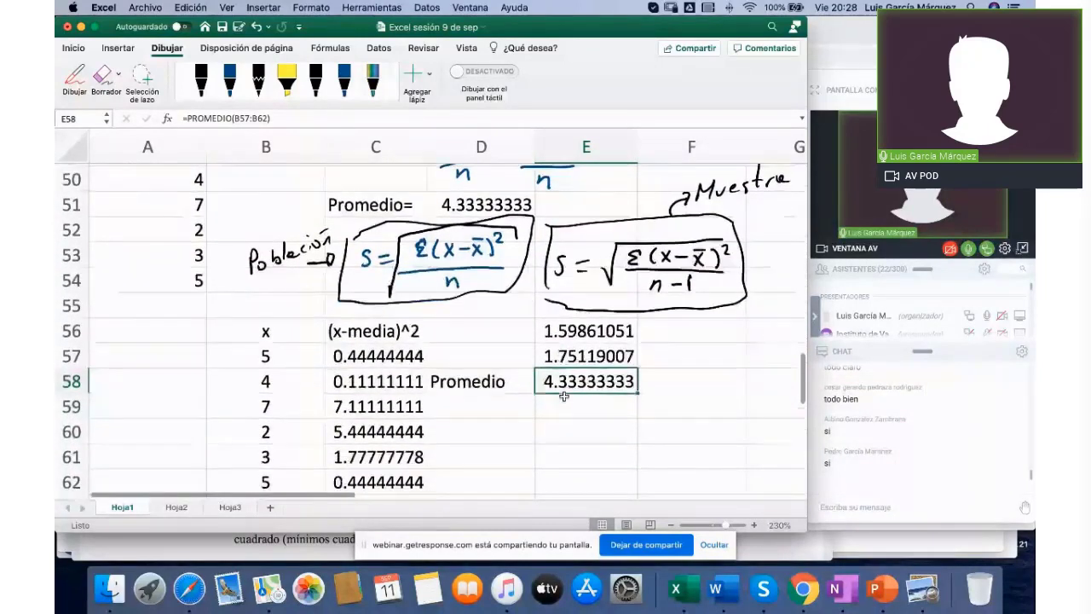
pyautogui.click(172, 221)
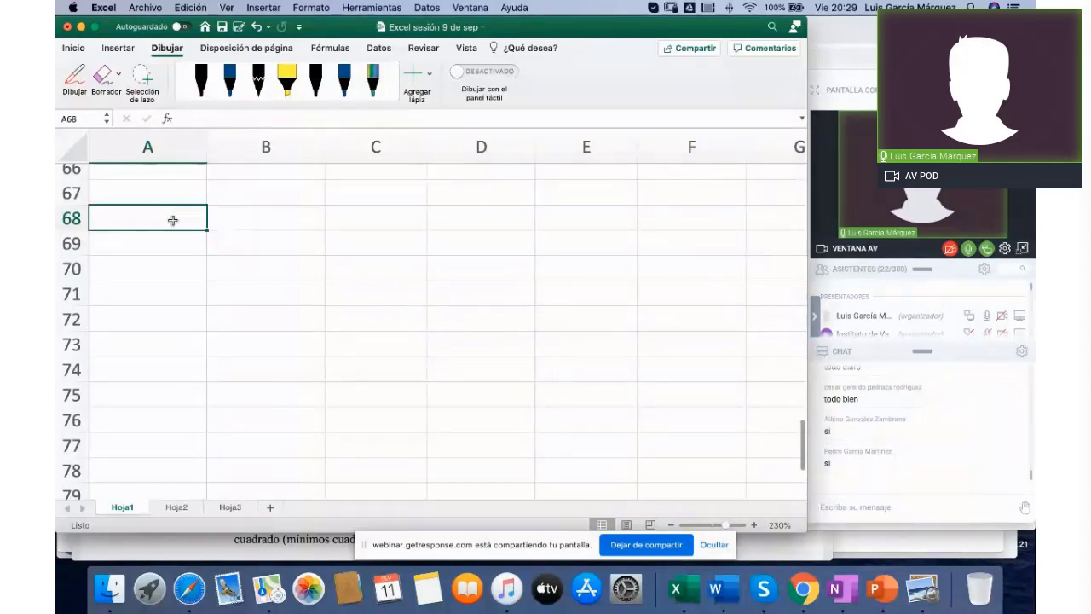
pyautogui.write('Pestamo')
pyautogui.press('Tab')
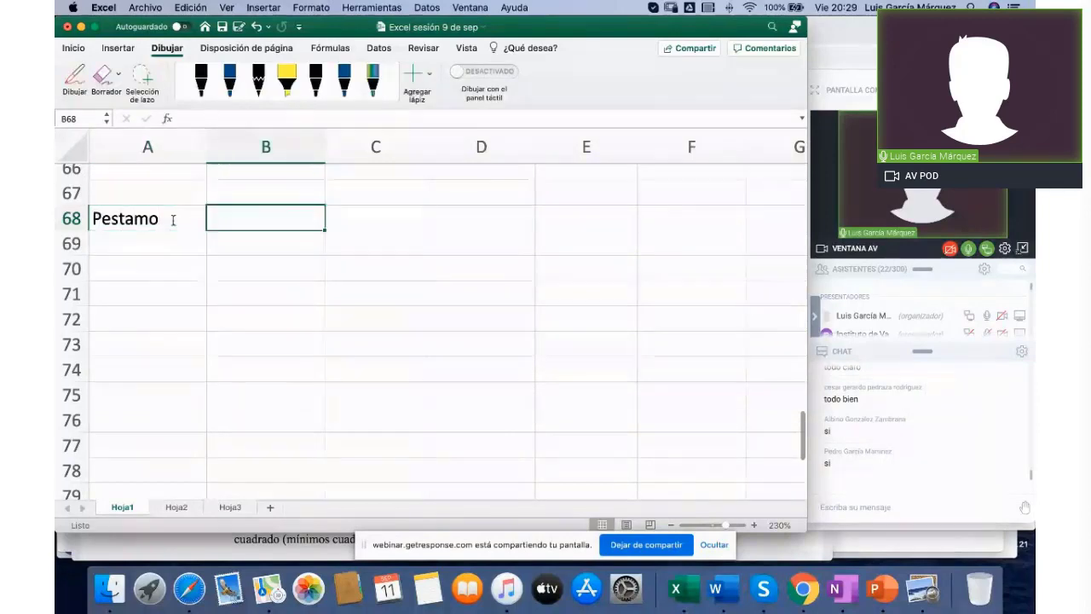
pyautogui.write('10000')
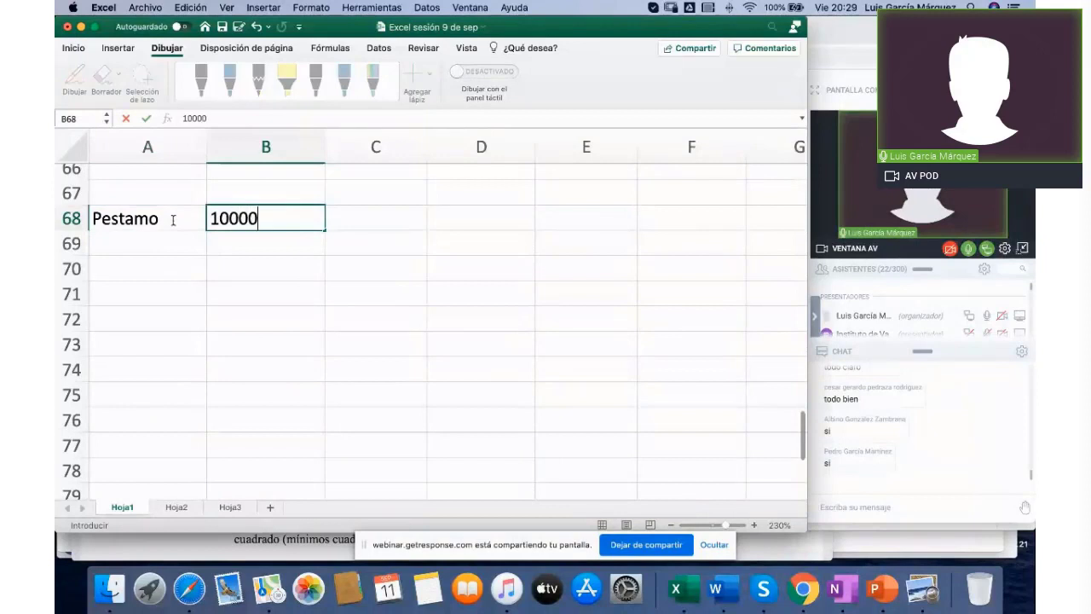
pyautogui.press('Return')
pyautogui.press('Left')
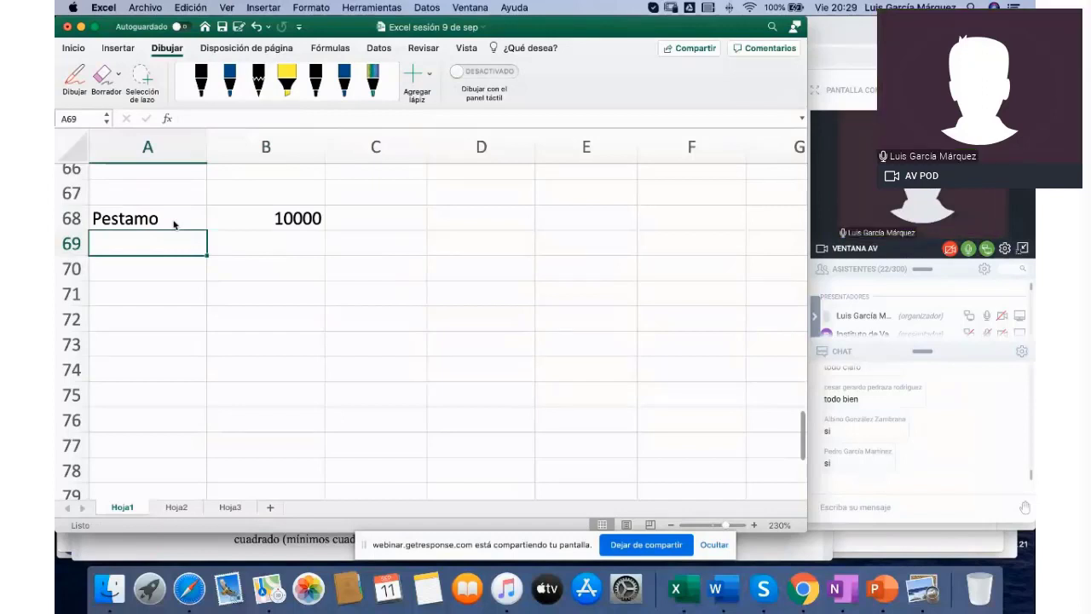
# Step: Add the loan term in row 69 with the label "n=" in A69 and "4 meses" in B69
pyautogui.write('n')
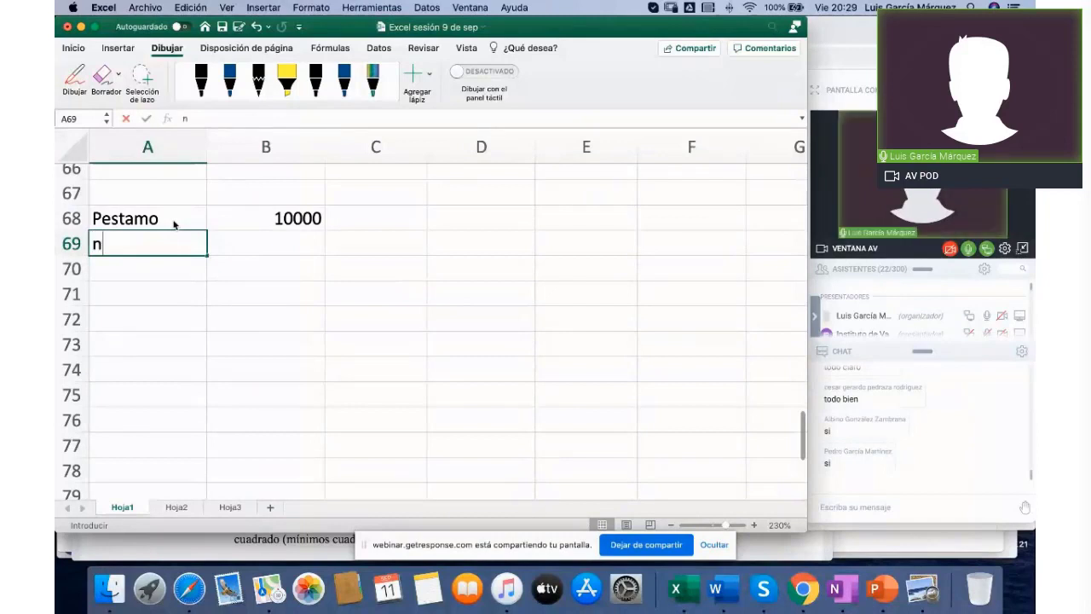
pyautogui.write('=')
pyautogui.press('Tab')
pyautogui.write('4')
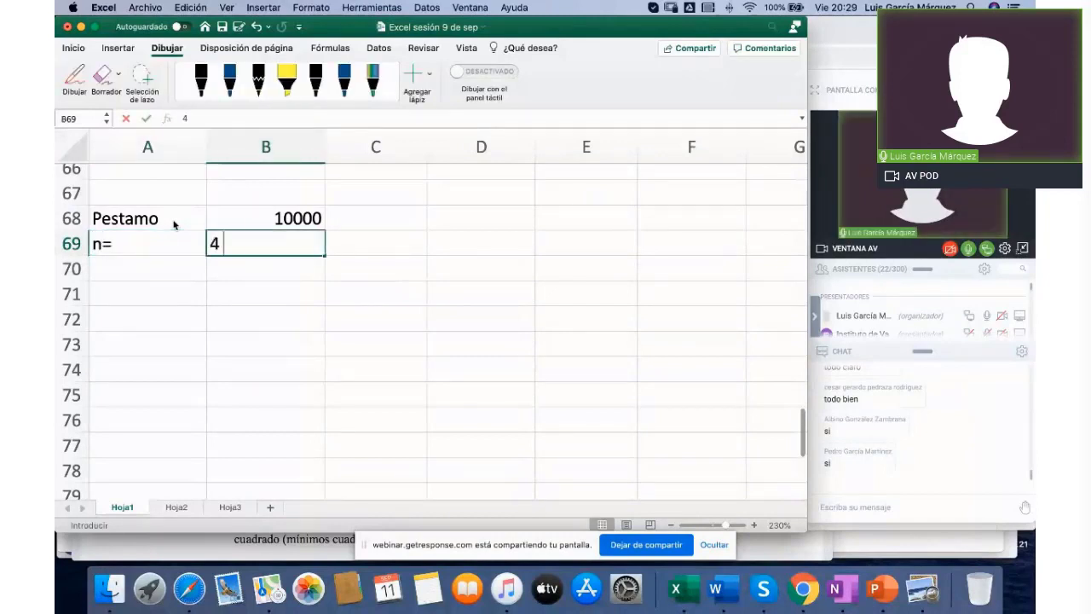
pyautogui.write(' meses')
pyautogui.press('Return')
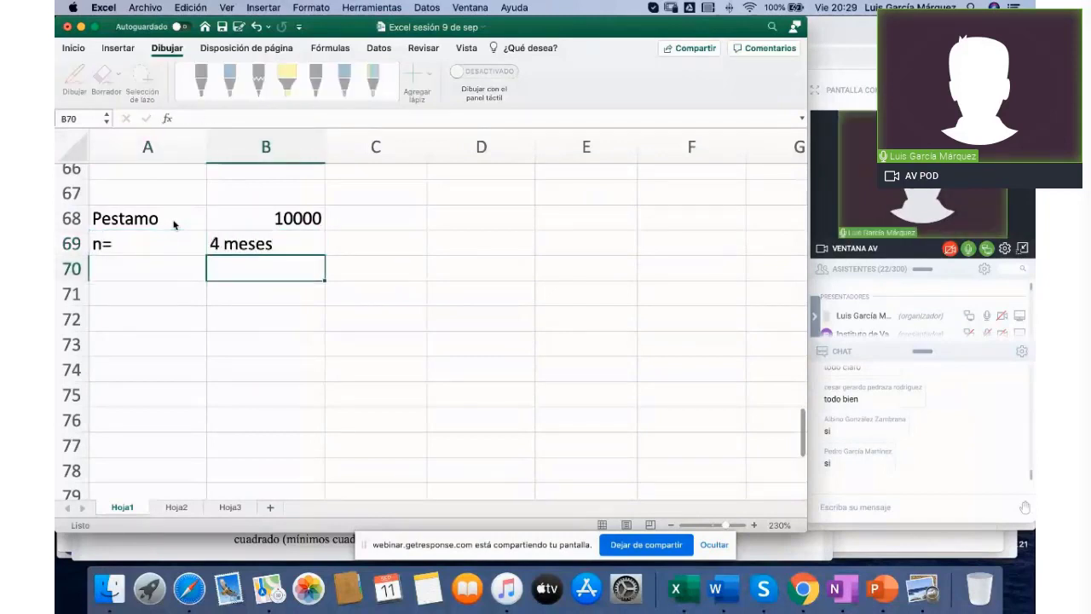
# Step: Add the interest rate in row 70 with the label "i=" in A70 and 0.04 in B70
pyautogui.press('Left')
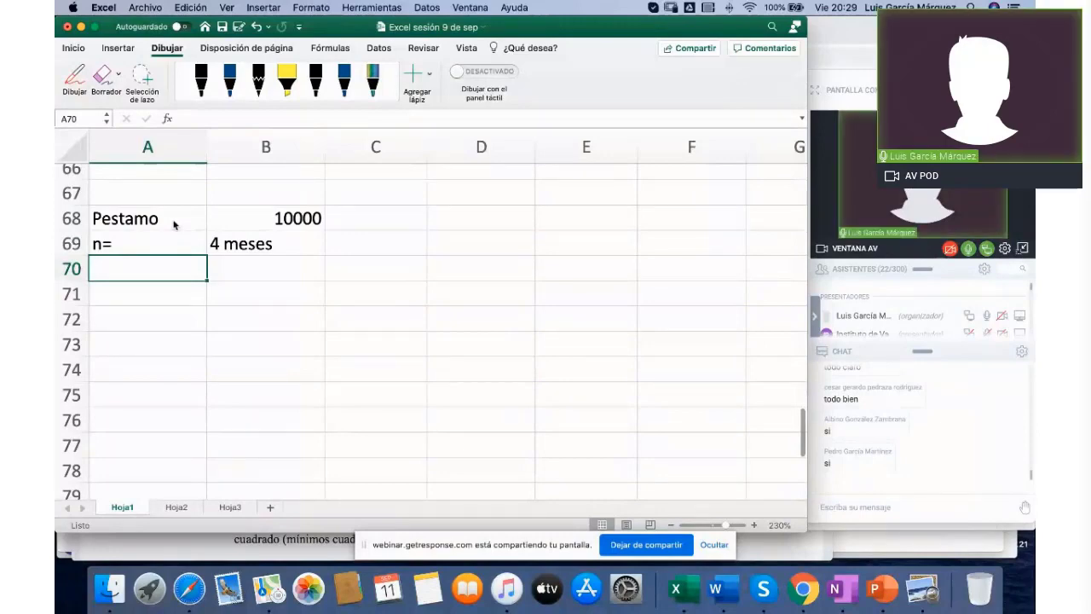
pyautogui.write('i=')
pyautogui.press('Tab')
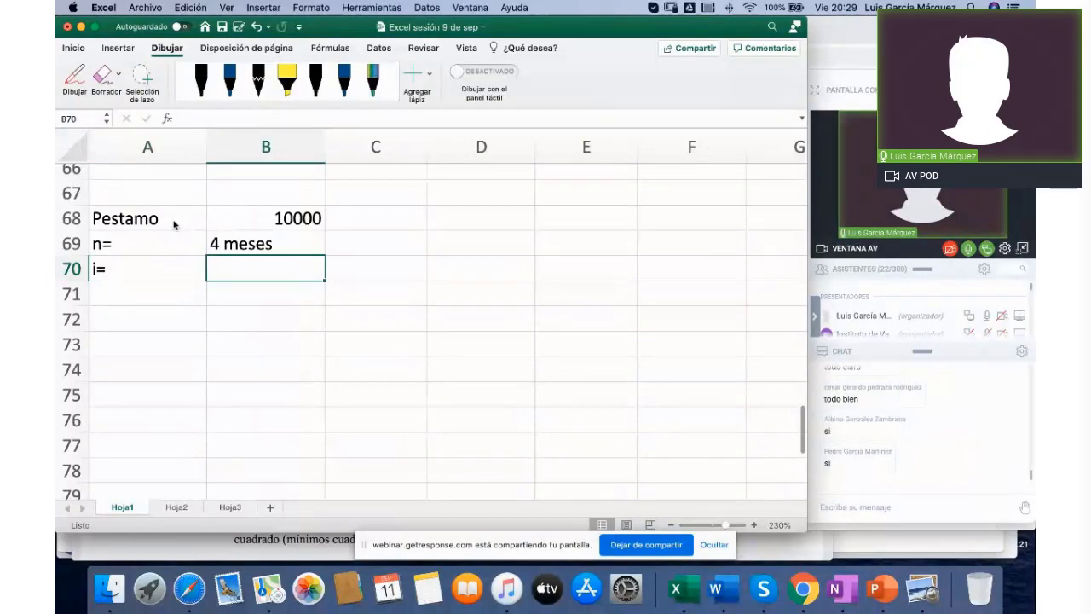
pyautogui.write('4')
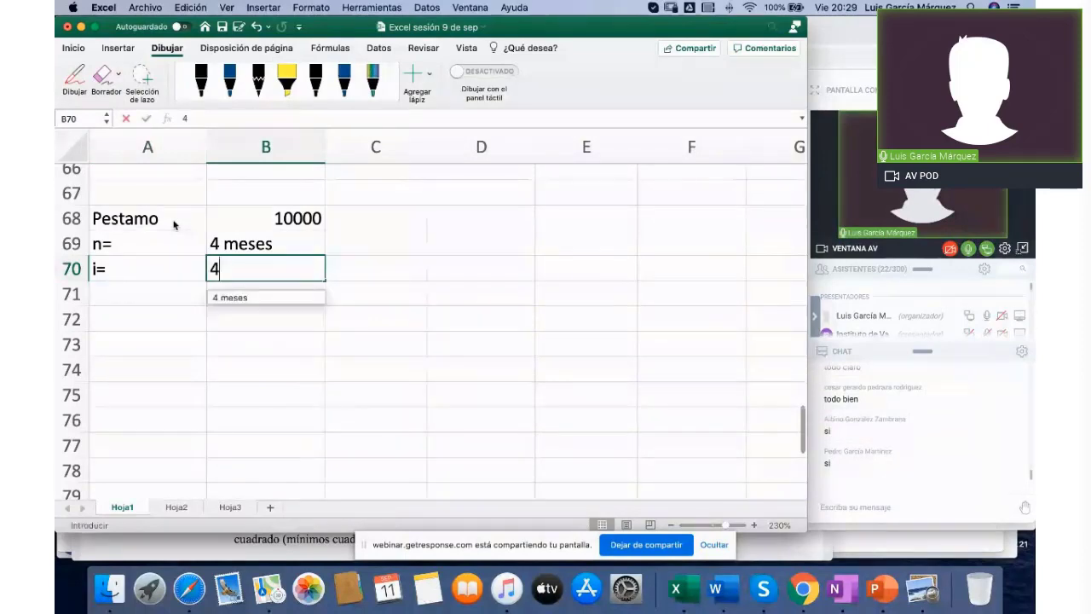
pyautogui.press('BackSpace')
pyautogui.write('.03')
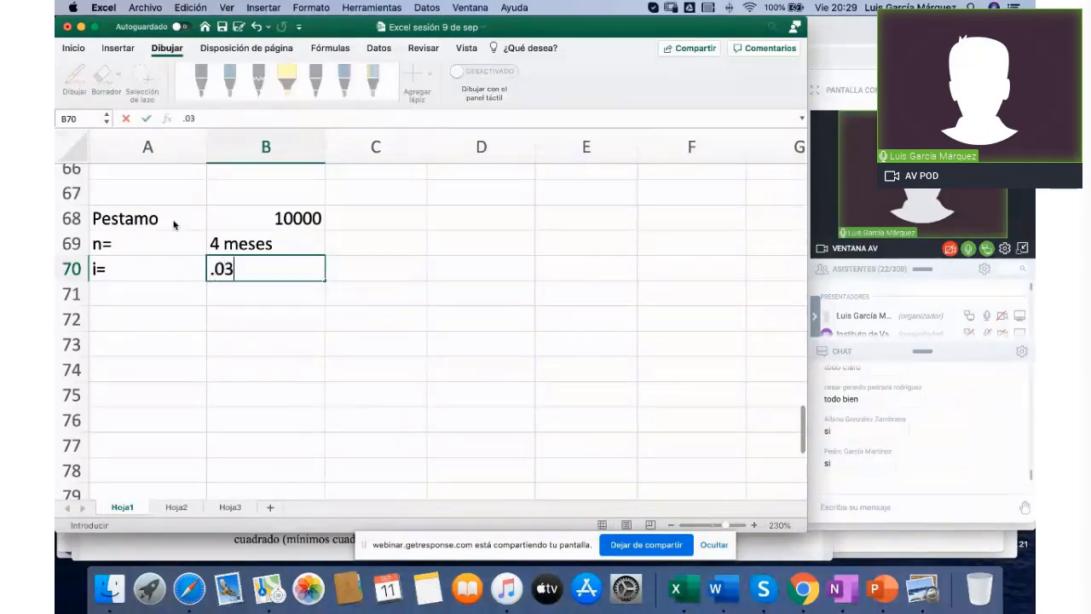
pyautogui.press('Tab')
pyautogui.press('Left')
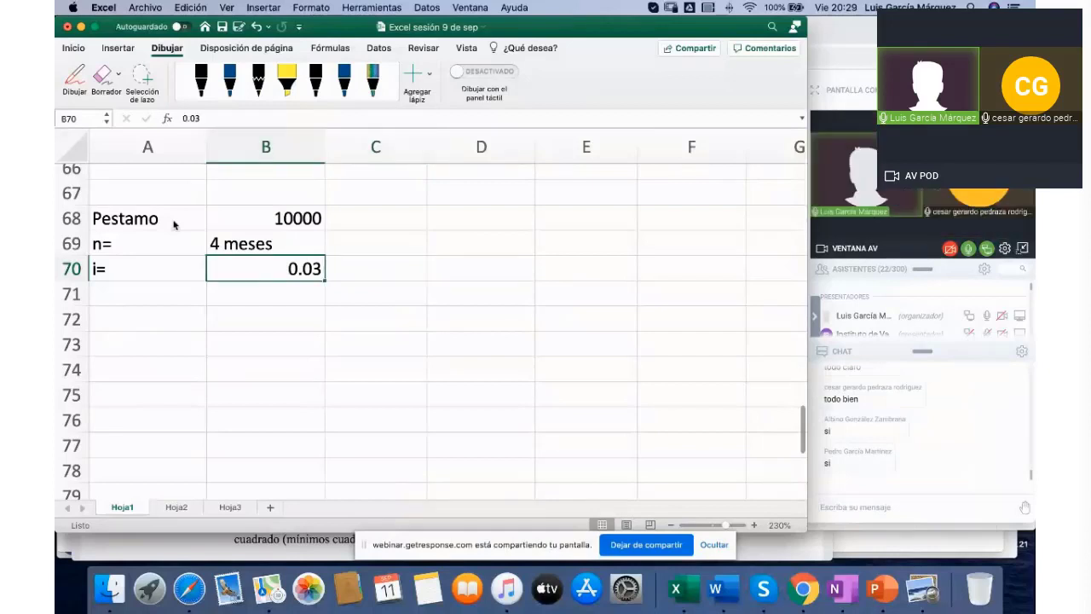
pyautogui.write('.04')
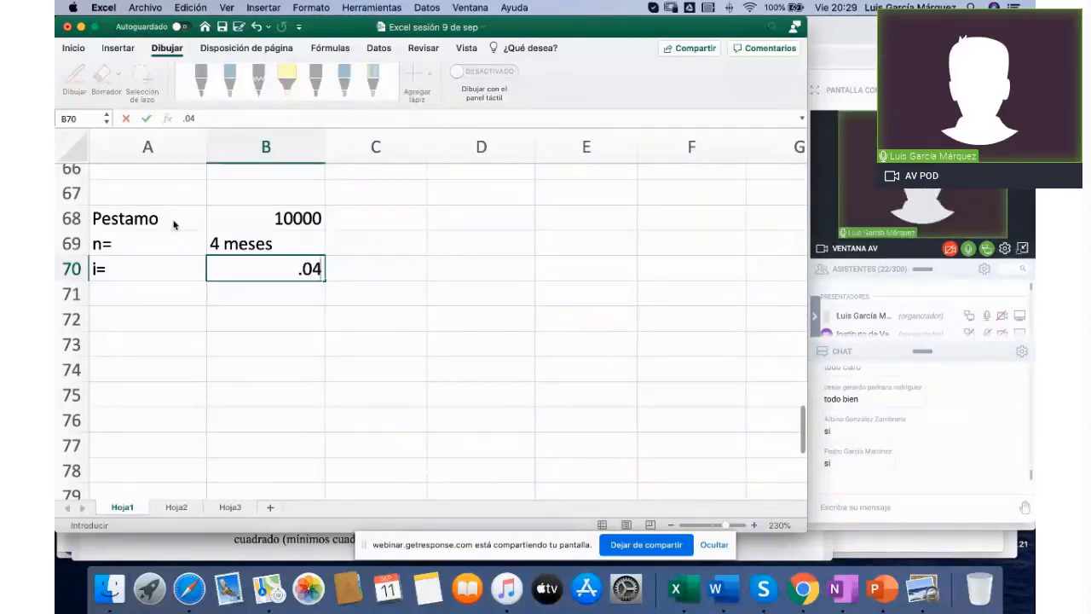
# Step: Annotate the interest rate with the text "anual capitalizable mensualmente" in C70
pyautogui.press('Tab')
pyautogui.write('anua')
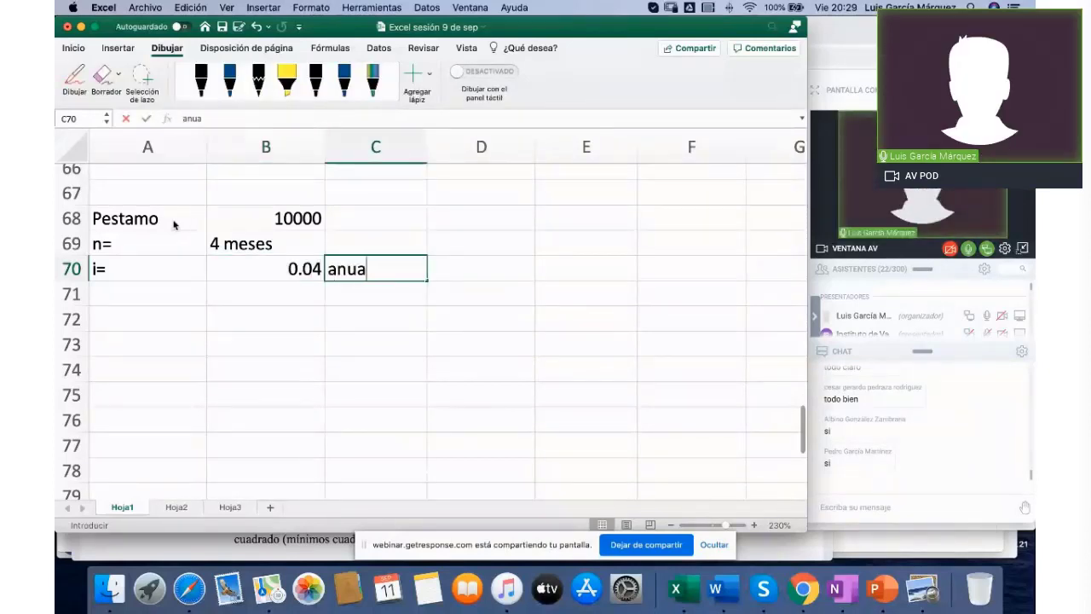
pyautogui.write('l c')
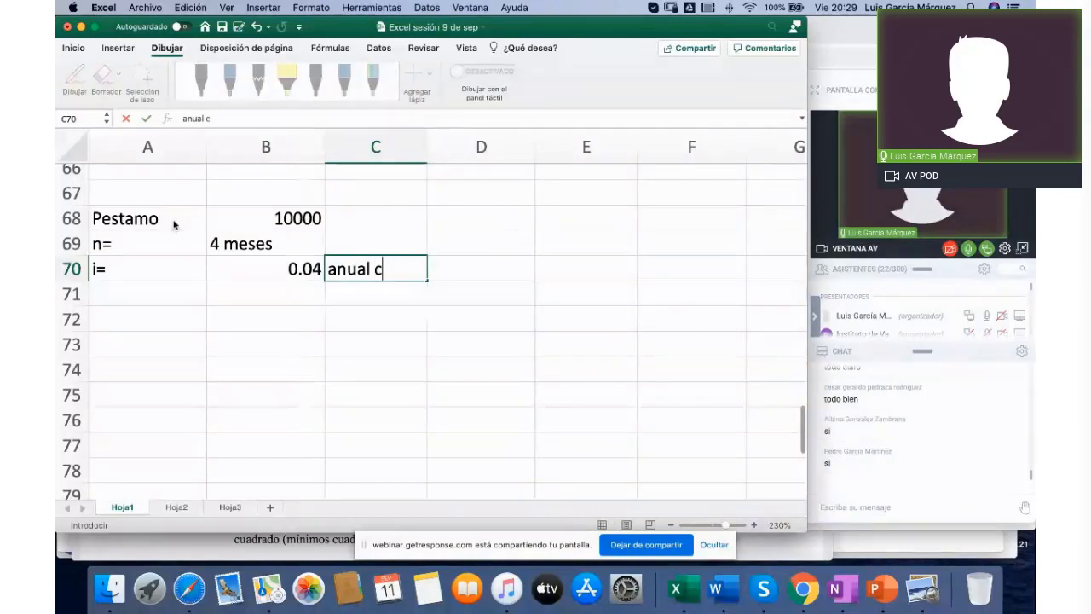
pyautogui.write('apitalizable ')
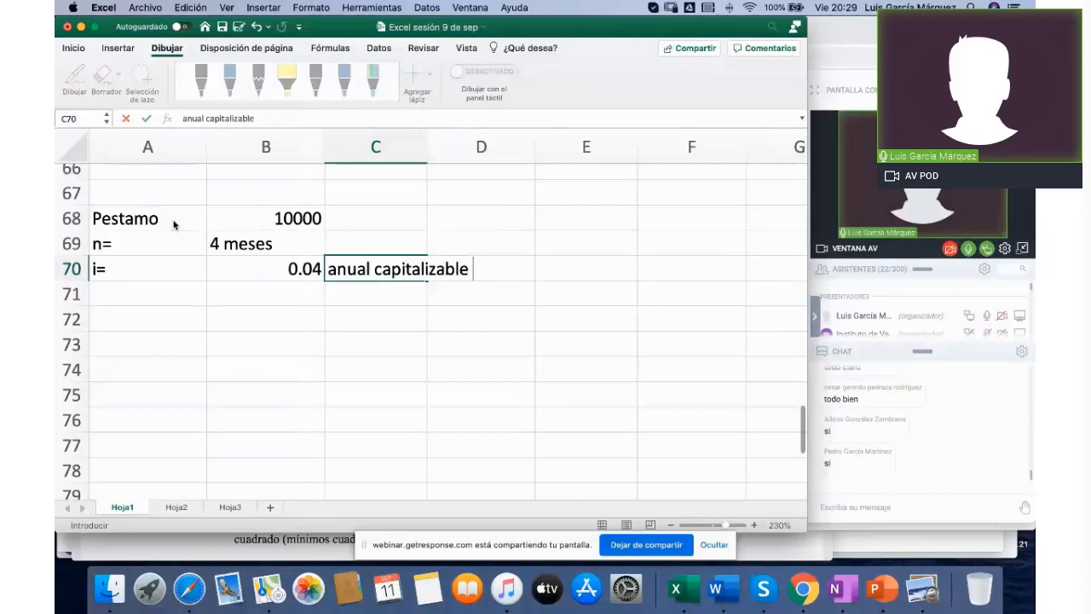
pyautogui.write('mensualmente')
pyautogui.press('Return')
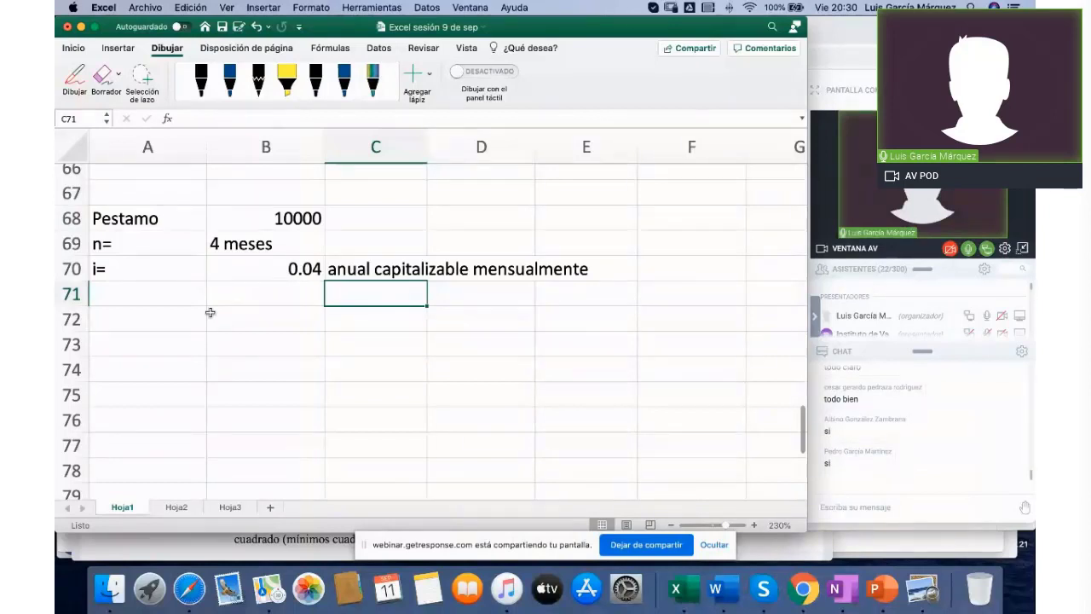
# Step: Enter the label "M=" for the final amount in A71
pyautogui.click(154, 287)
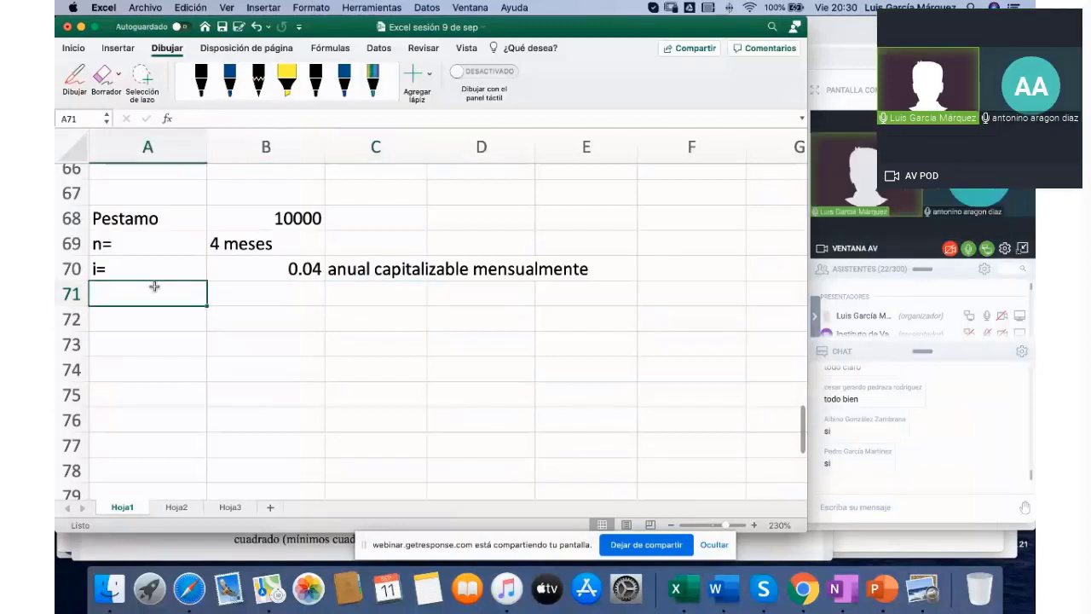
pyautogui.write('M=')
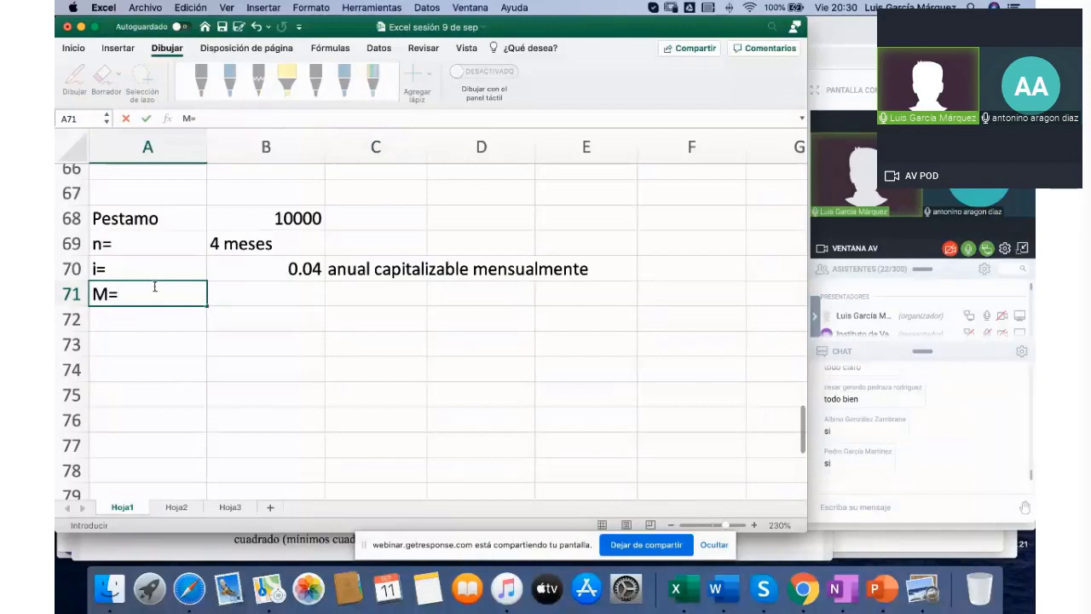
pyautogui.press('Tab')
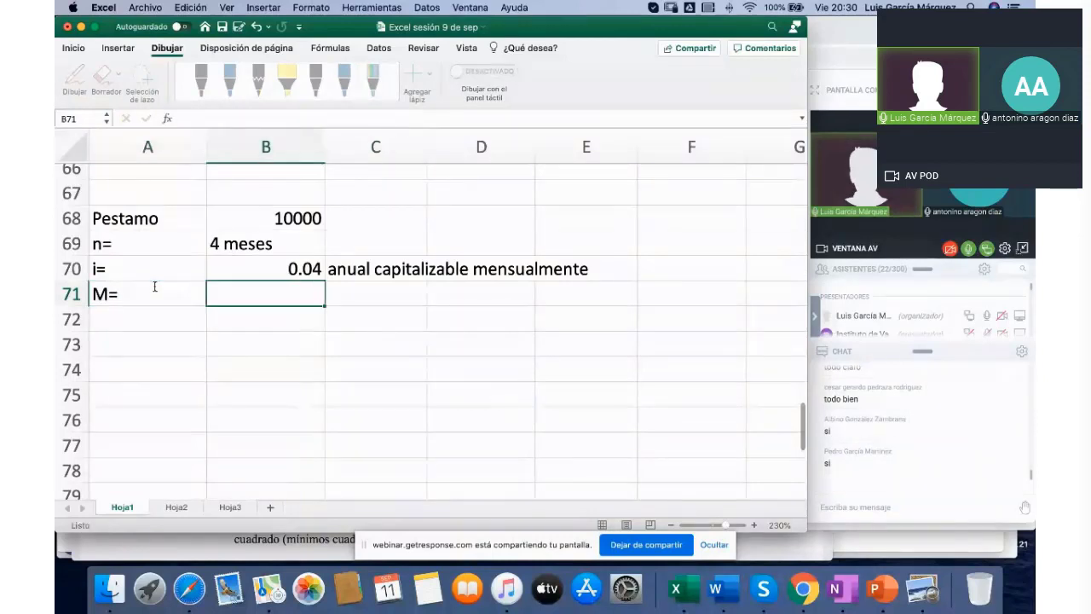
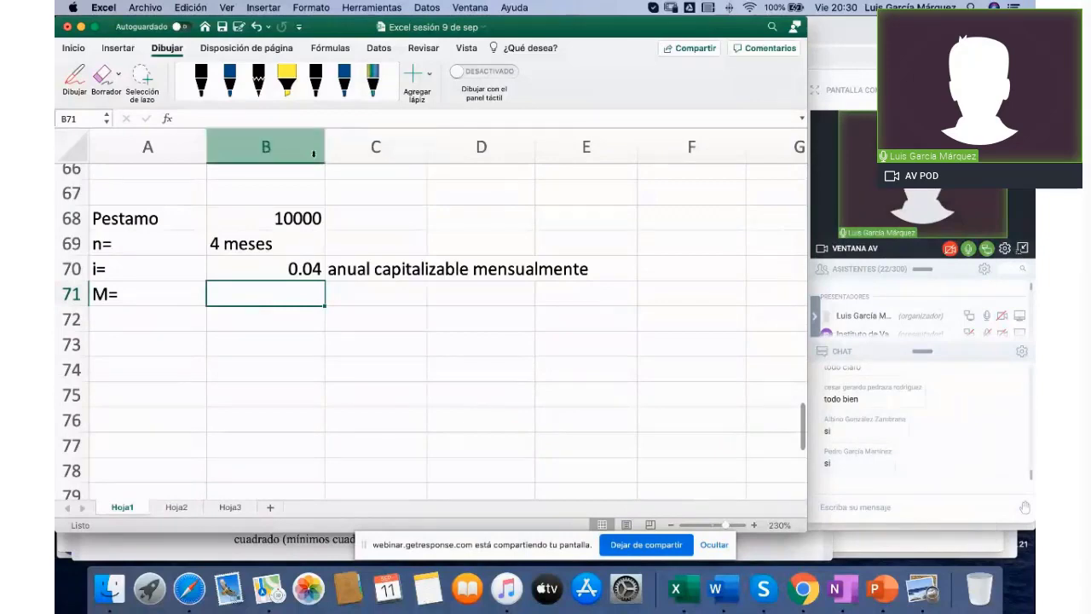
# Step: Handwrite the compound interest formula M = C(1+i)^n with the black pen beside the loan amount, across D68:E68
pyautogui.click(73, 79)
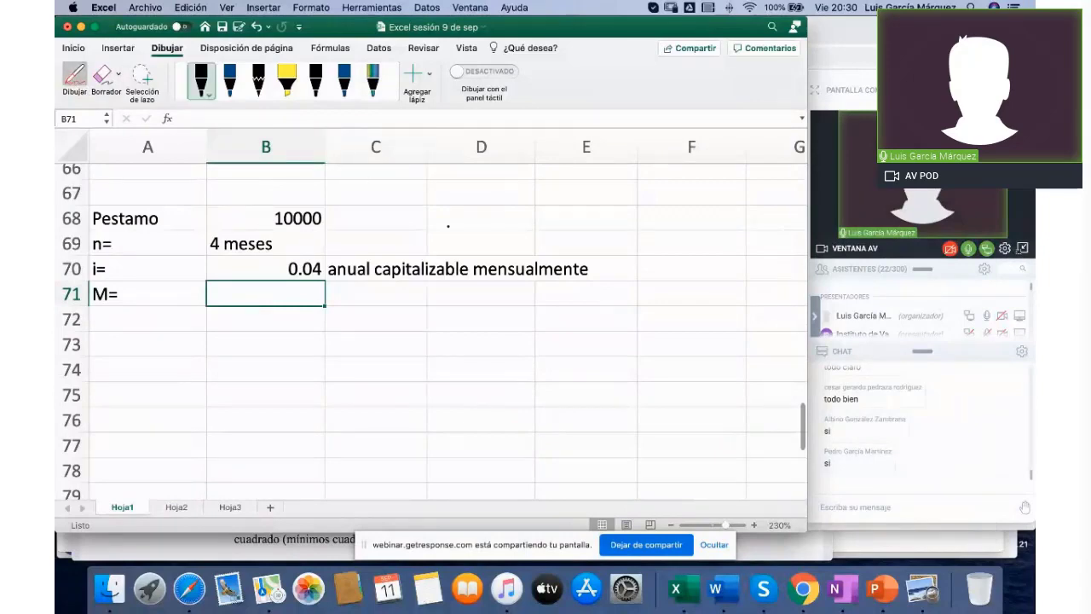
pyautogui.moveTo(439, 225)
pyautogui.mouseDown()
pyautogui.moveTo(452, 212)
pyautogui.moveTo(462, 225)
pyautogui.moveTo(487, 213)
pyautogui.moveTo(511, 226)
pyautogui.moveTo(576, 217)
pyautogui.mouseUp()
pyautogui.moveTo(567, 210)
pyautogui.mouseDown()
pyautogui.moveTo(566, 227)
pyautogui.moveTo(600, 225)
pyautogui.moveTo(613, 192)
pyautogui.moveTo(618, 201)
pyautogui.mouseUp()
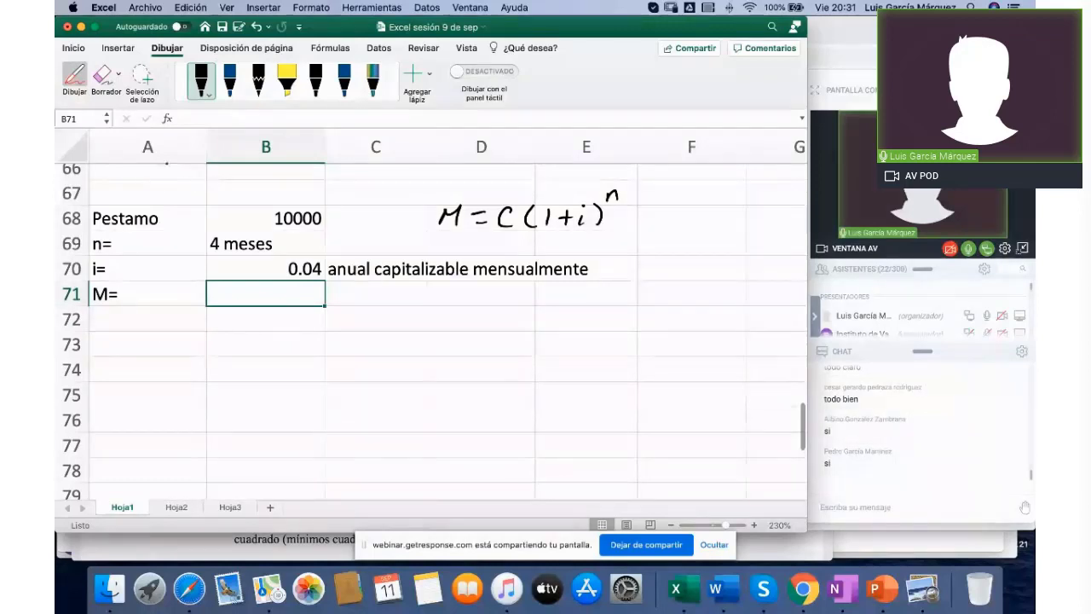
pyautogui.click(78, 85)
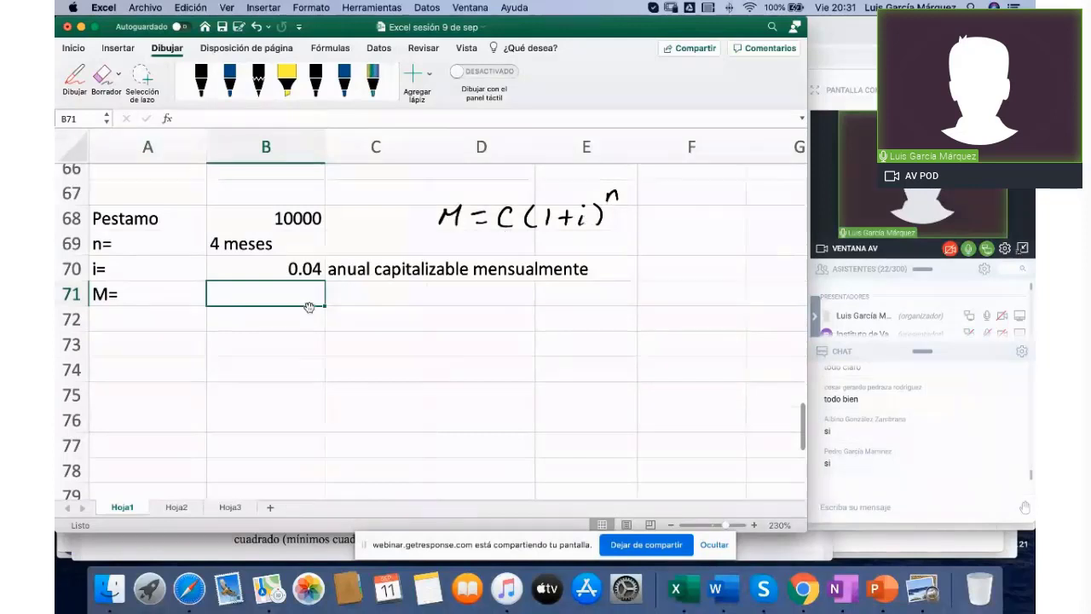
# Step: Calculate the final loan amount in B71 with the formula =B68*(1+B70/12)^4
pyautogui.write('=')
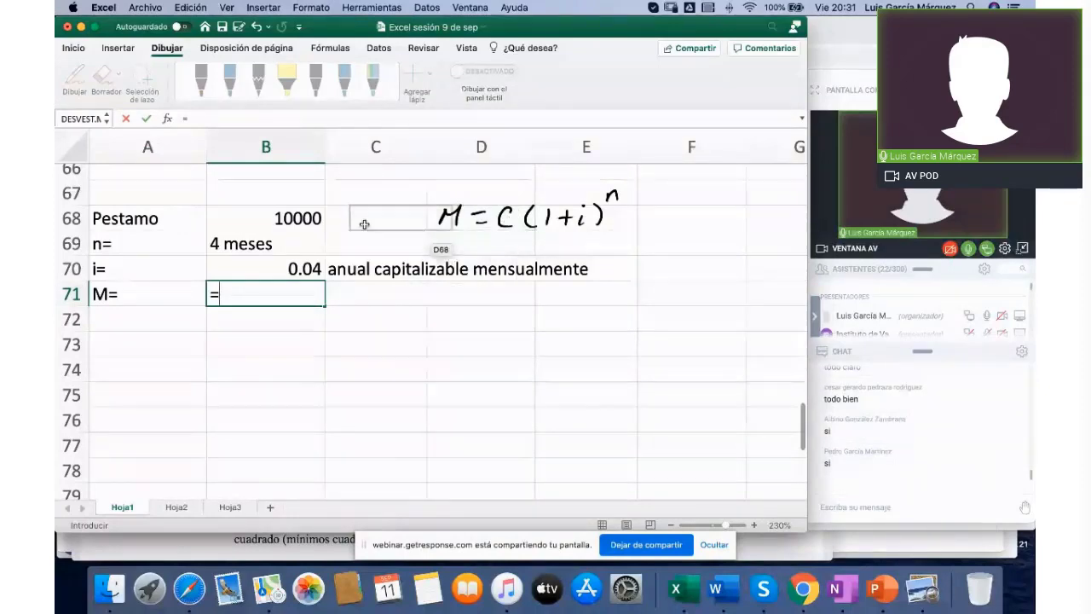
pyautogui.click(221, 220)
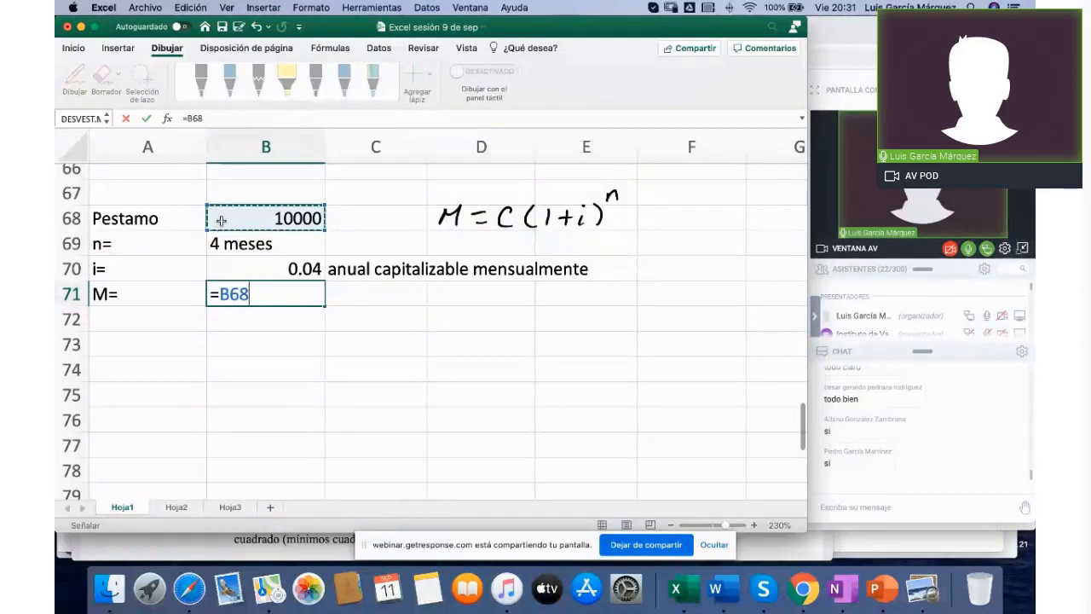
pyautogui.write('*(')
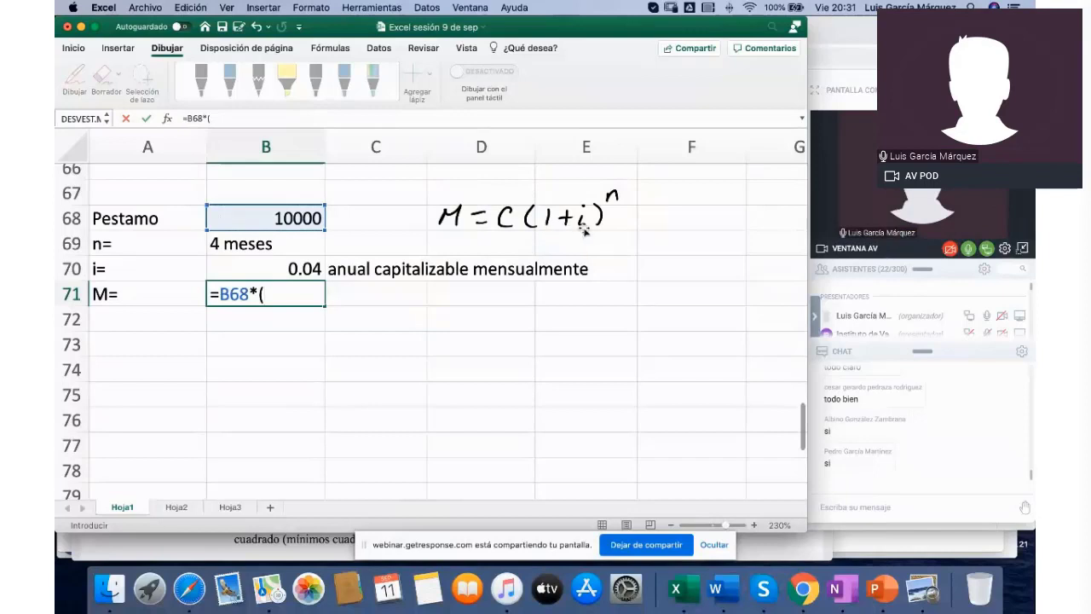
pyautogui.write('1+')
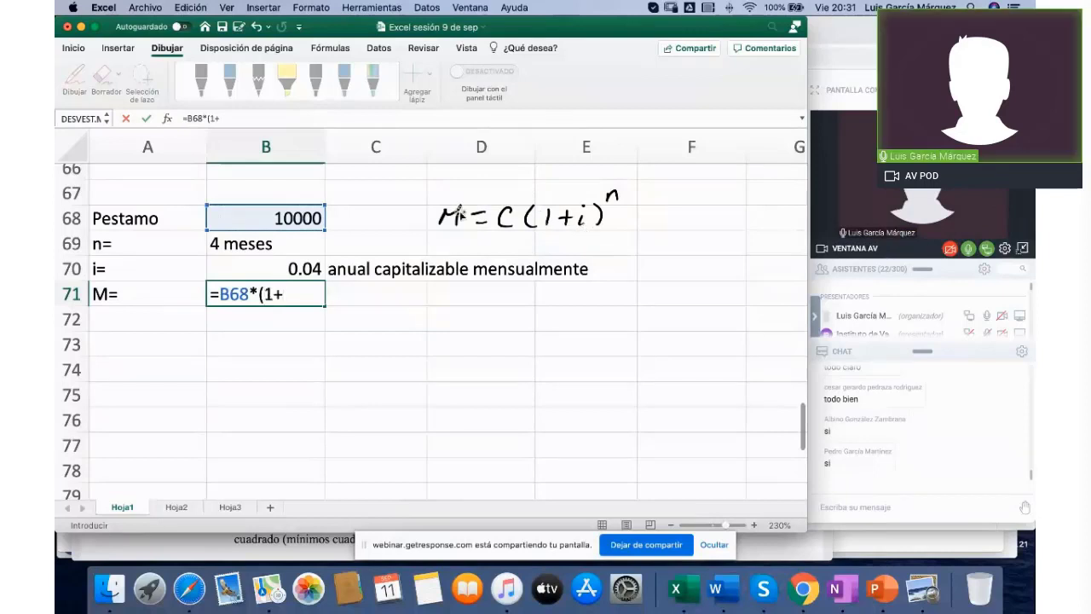
pyautogui.click(255, 265)
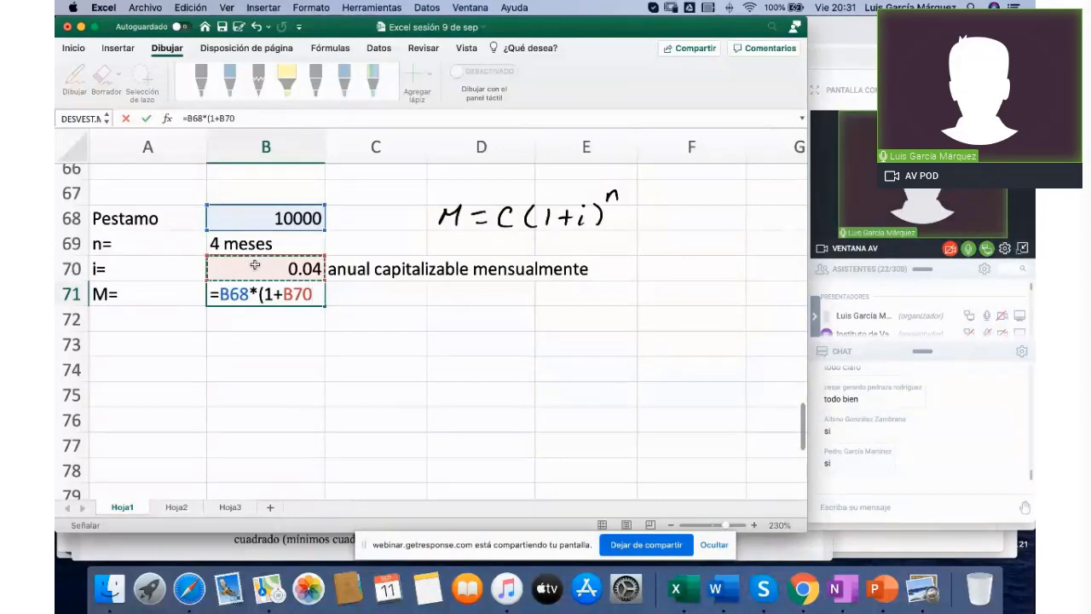
pyautogui.write('/12')
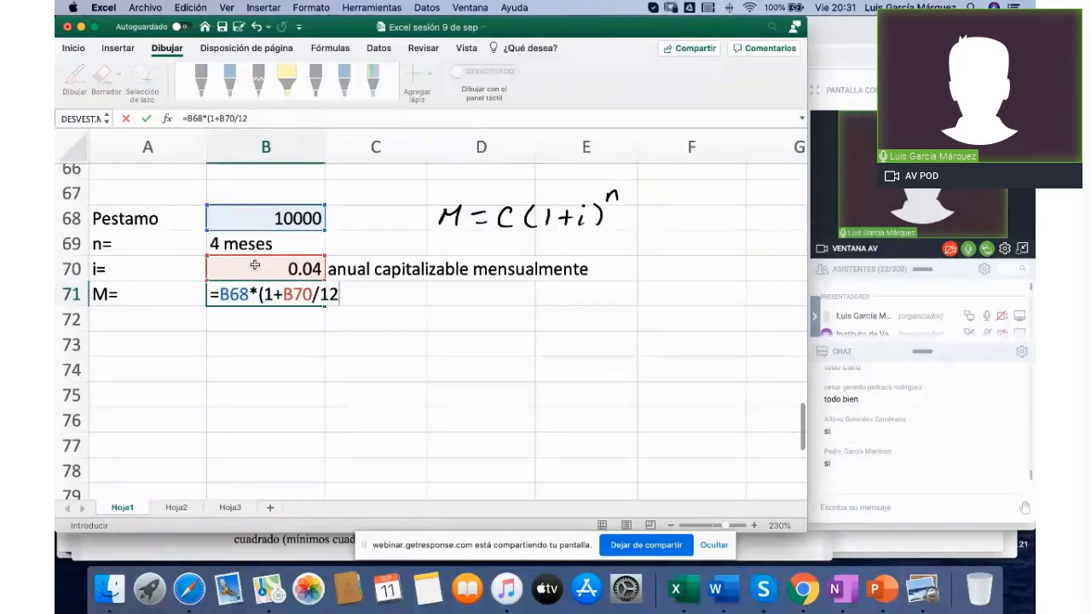
pyautogui.write(')')
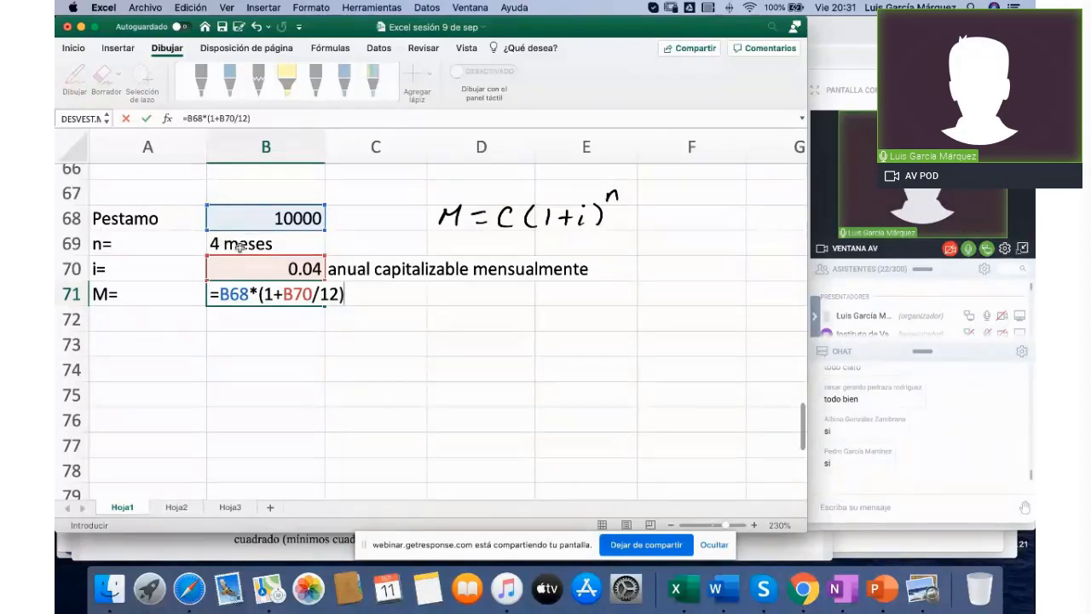
pyautogui.write('^')
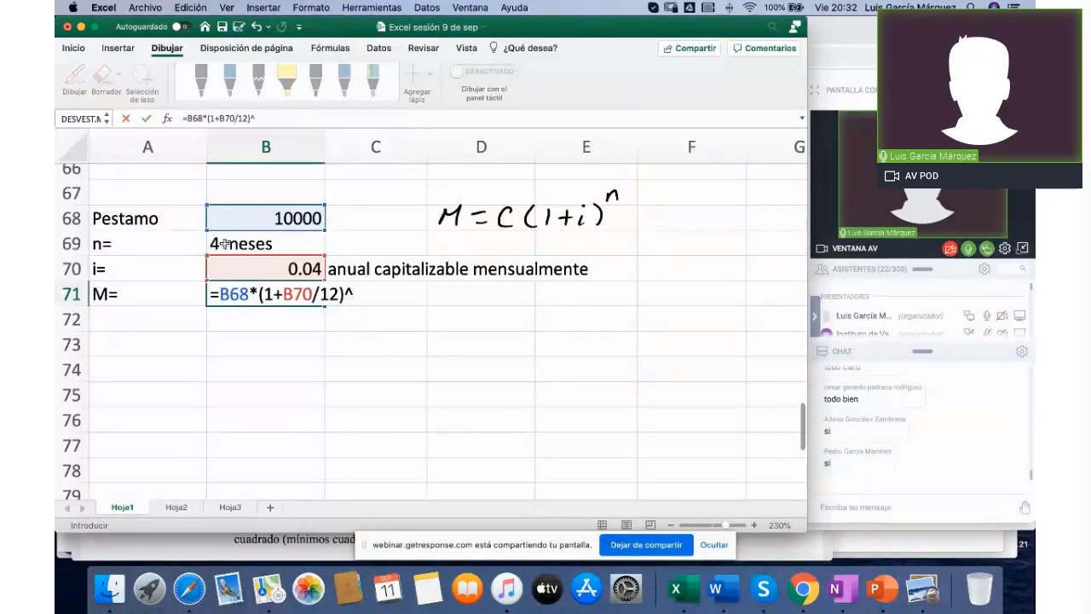
pyautogui.write('4')
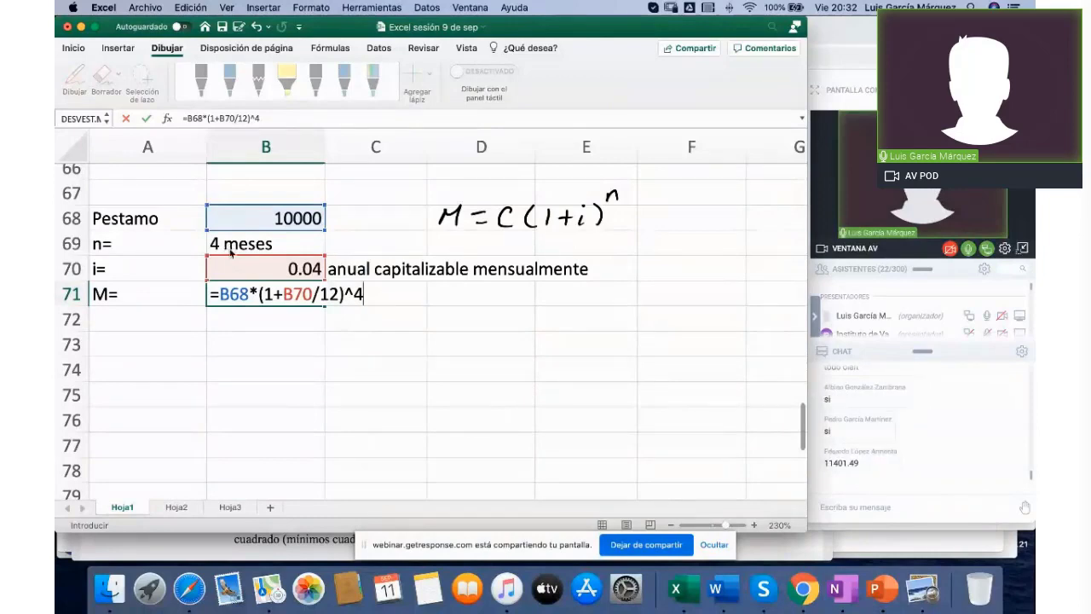
pyautogui.press('Return')
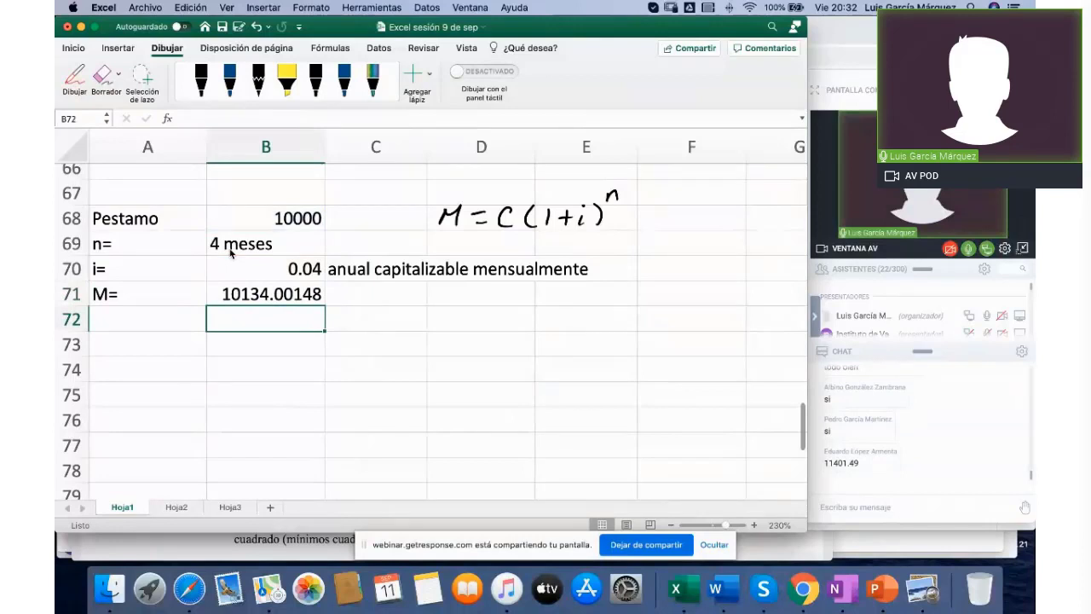
# Step: Inspect the compound amount formula in B71 without changing it
pyautogui.doubleClick(290, 294)
pyautogui.press('Return')
pyautogui.doubleClick(286, 294)
pyautogui.click(367, 294)
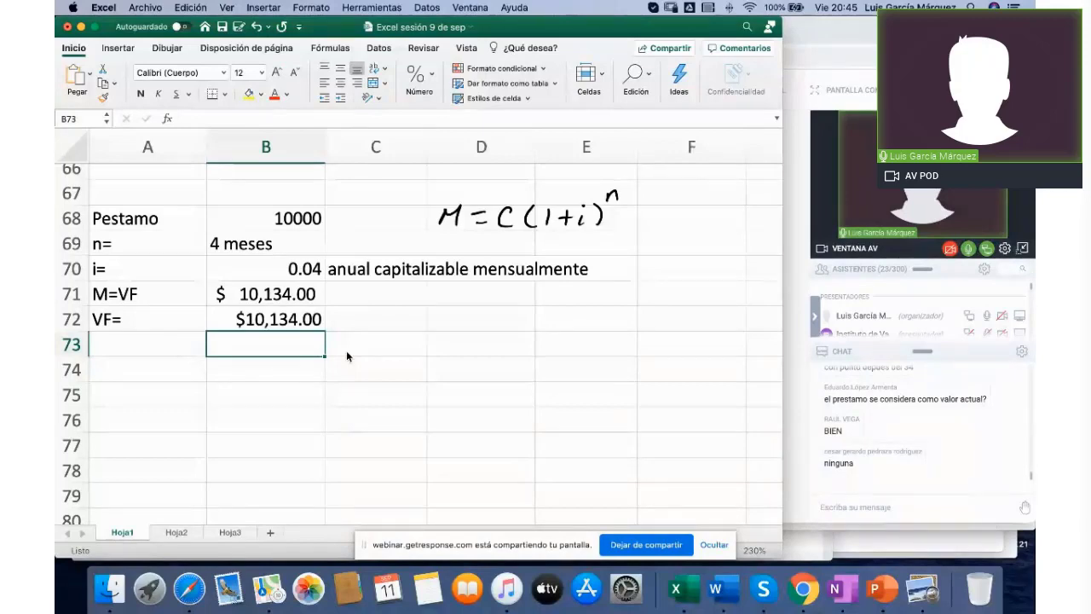
# Step: Review the handwritten rent formulas and the annuity examples in rows 36 to 47, and widen the workbook window
pyautogui.click(347, 354)
pyautogui.scroll(10, 503, 298)
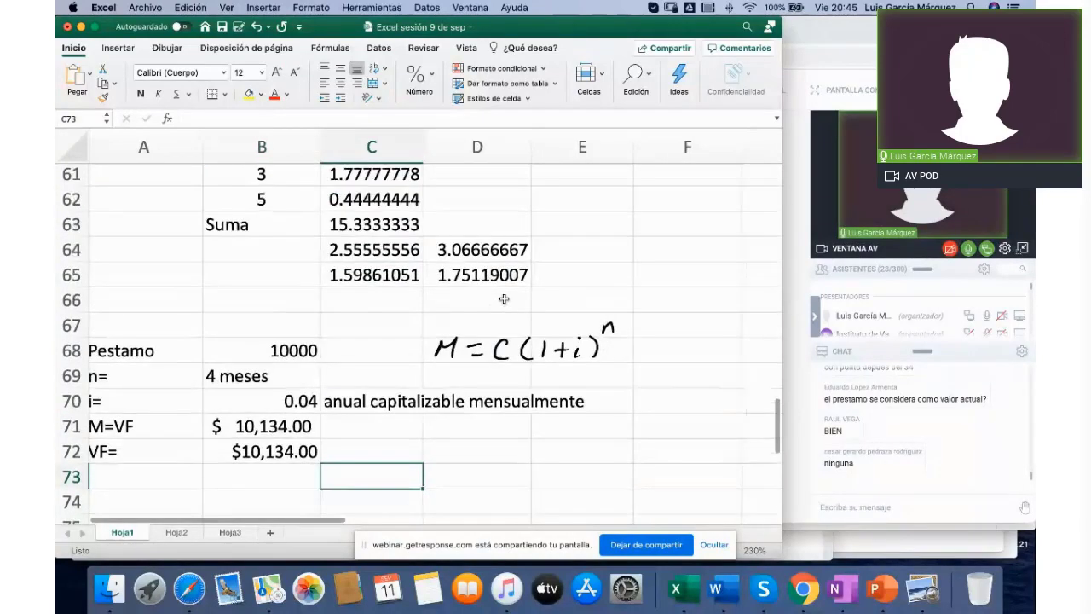
pyautogui.scroll(5, 503, 298)
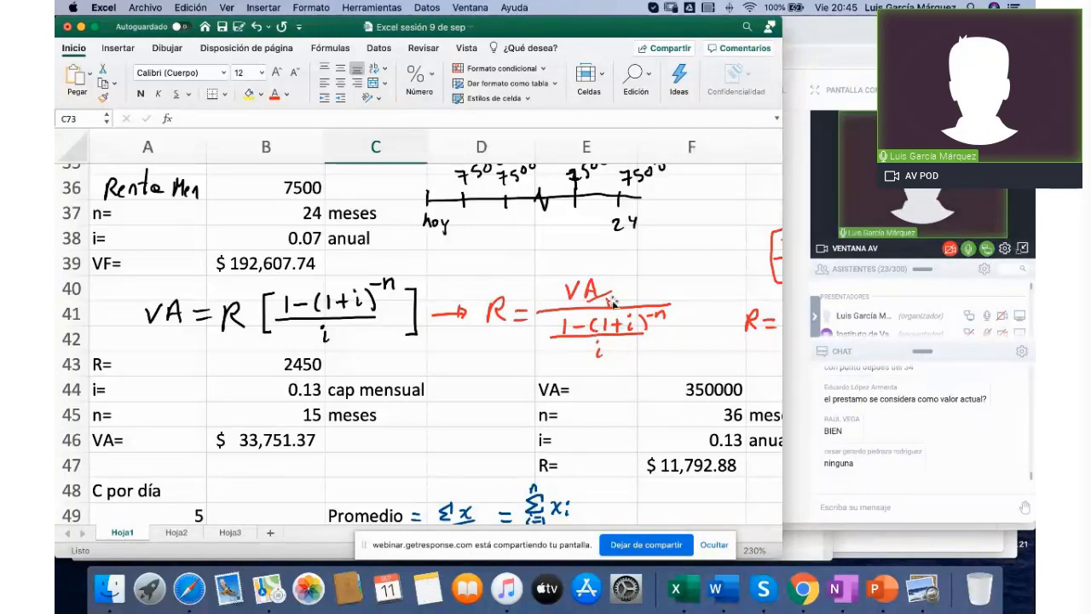
pyautogui.hscroll(3, 614, 333)
pyautogui.hscroll(2, 612, 334)
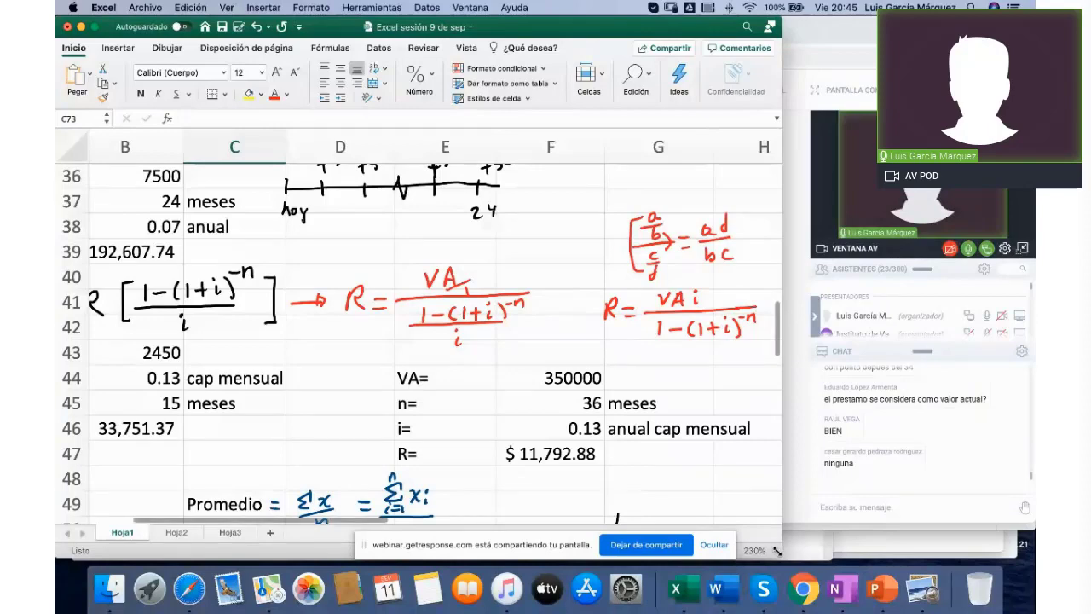
pyautogui.moveTo(783, 551); pyautogui.dragTo(818, 551)
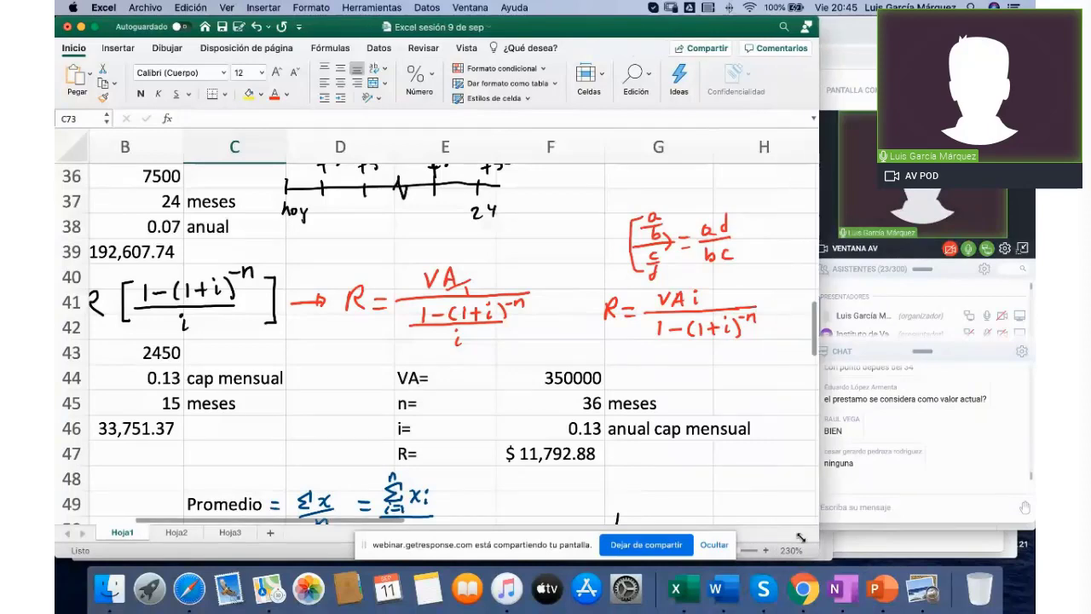
# Step: Below the loan example, enter the label "Valor de" in B74 and the amount 980000 in C74
pyautogui.scroll(-15, 545, 401)
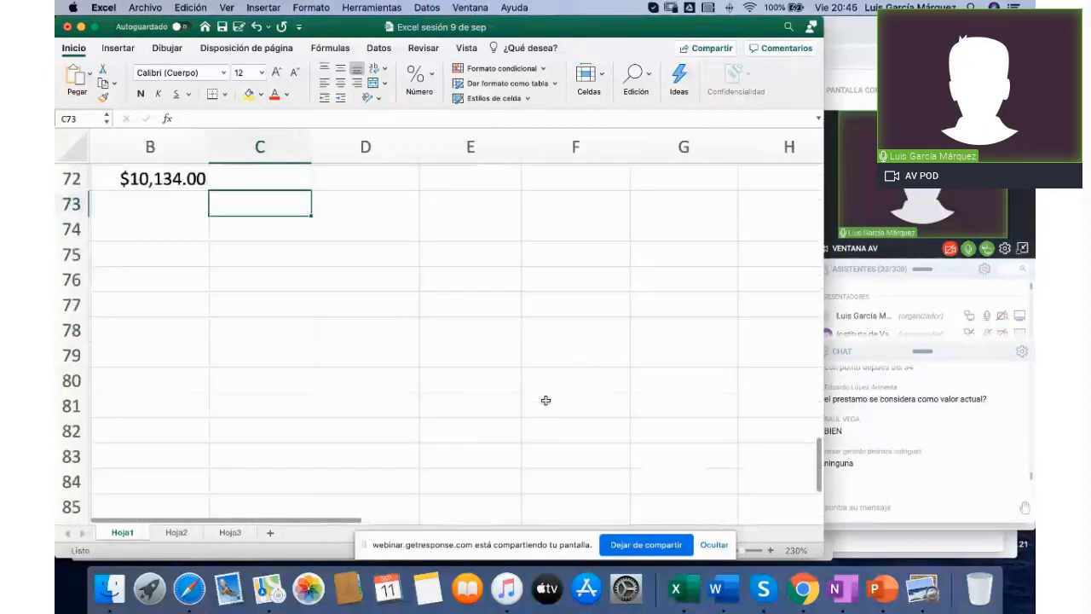
pyautogui.click(175, 188)
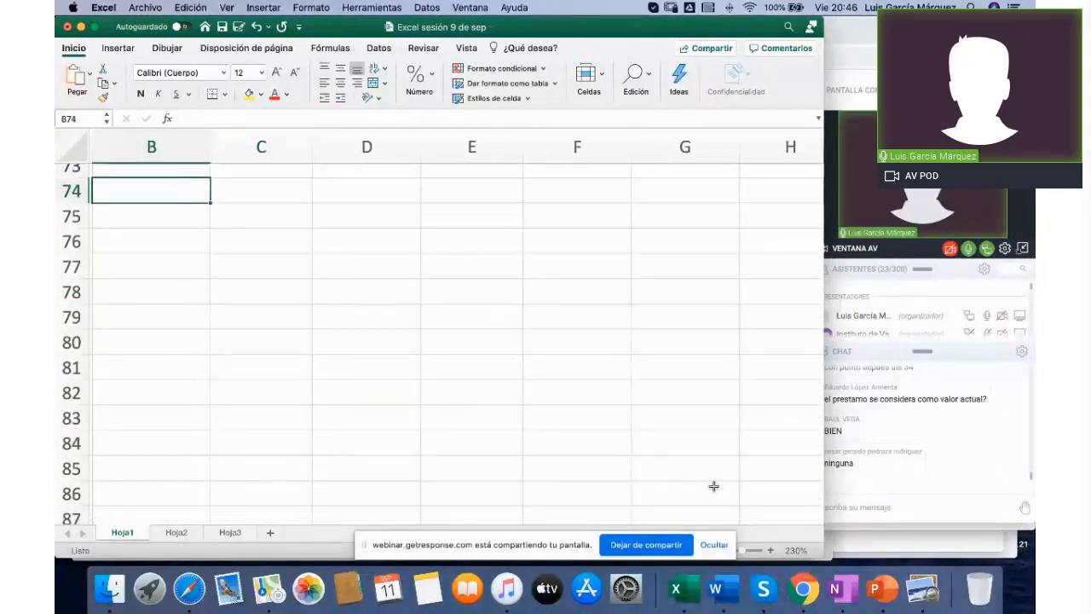
pyautogui.moveTo(813, 554); pyautogui.dragTo(799, 554)
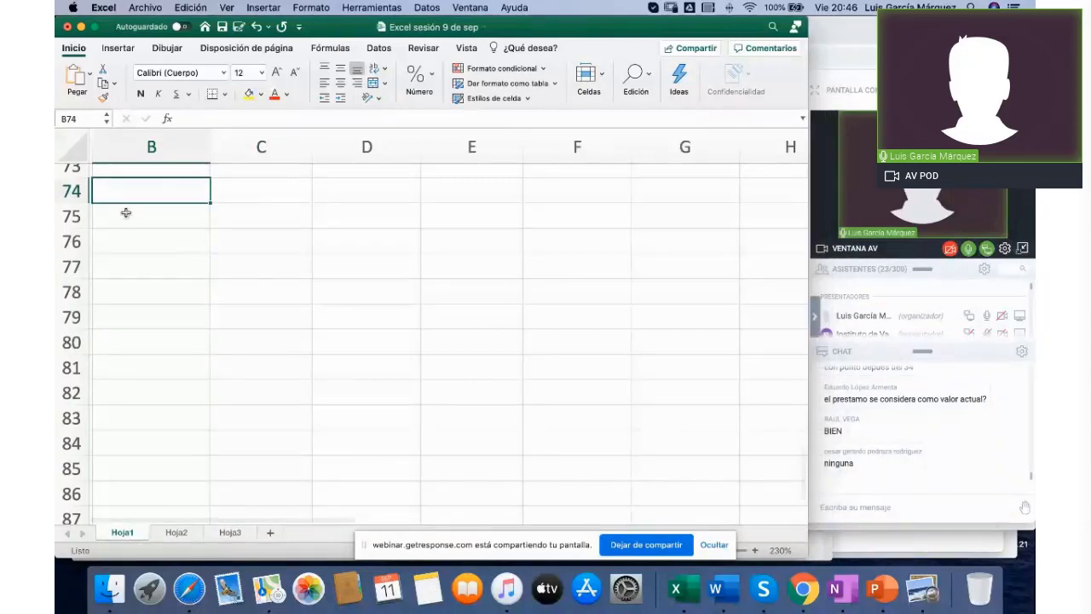
pyautogui.write('Valor de')
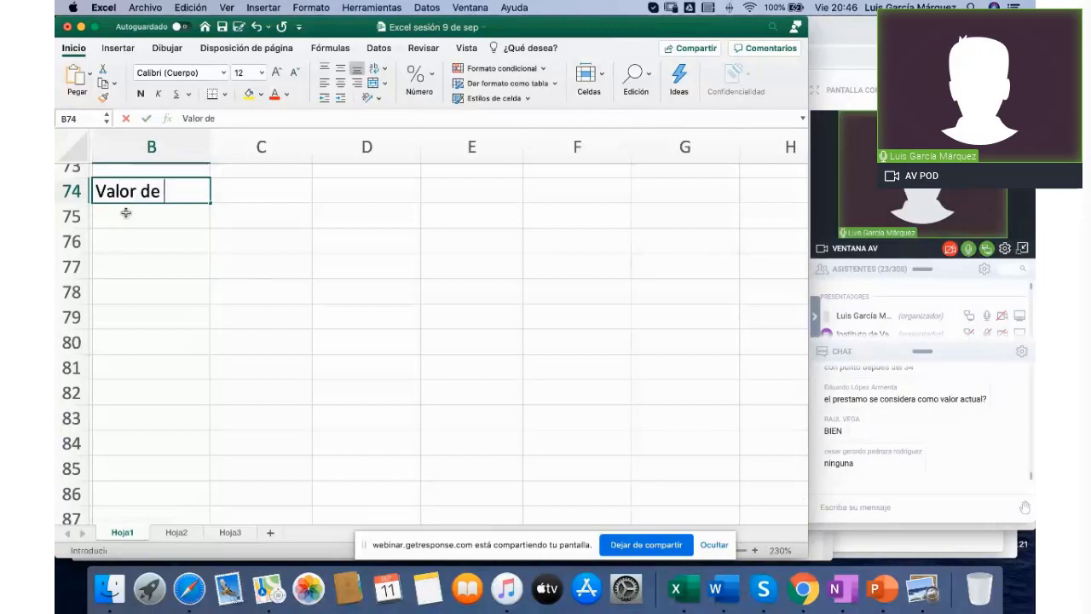
pyautogui.press('Tab')
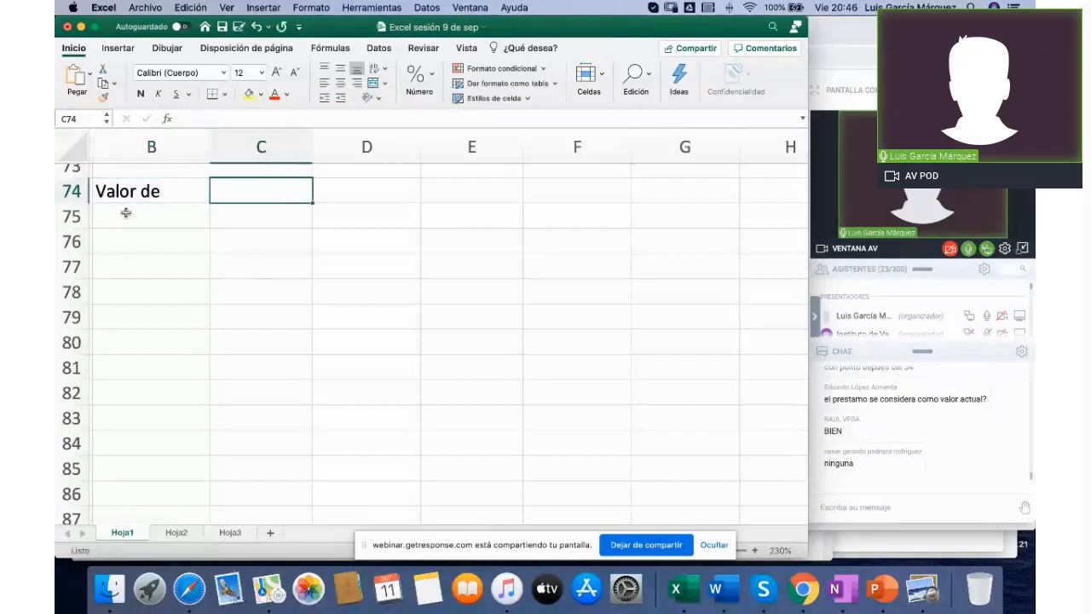
pyautogui.write('9')
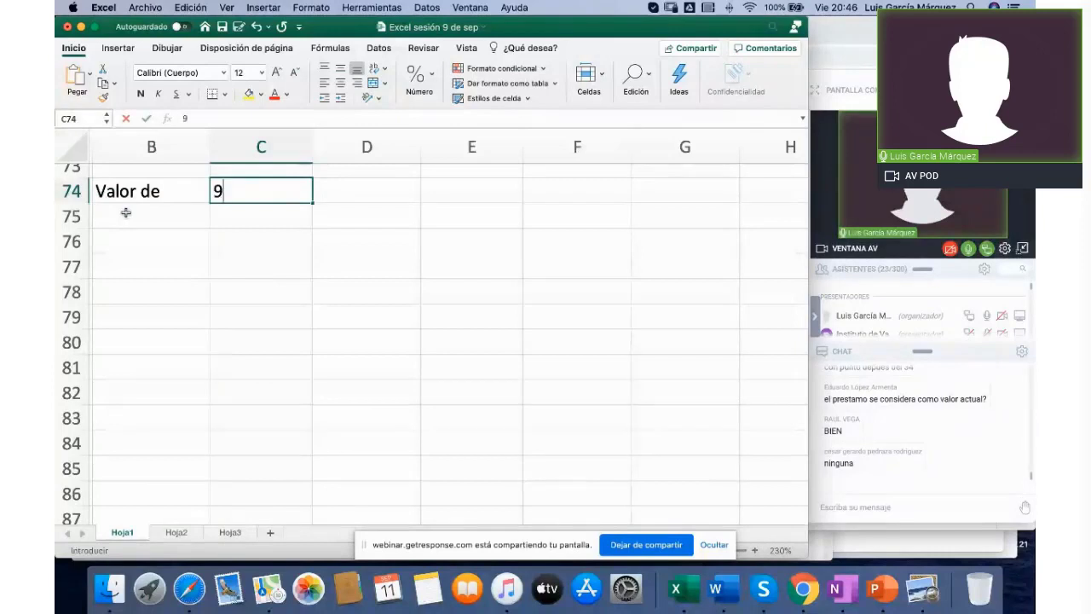
pyautogui.write('80')
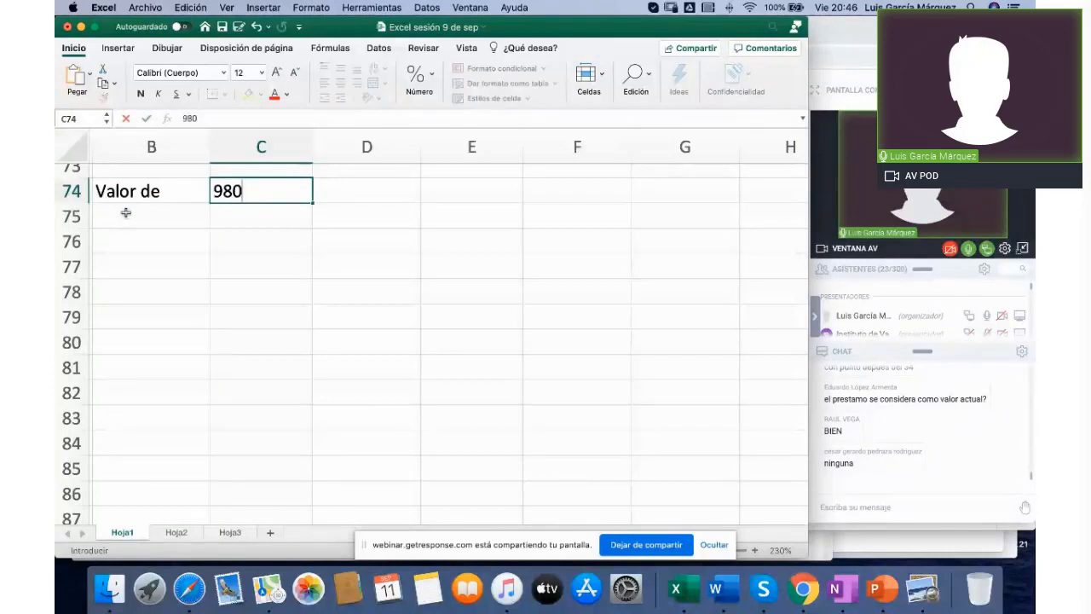
pyautogui.write('000')
pyautogui.press('Return')
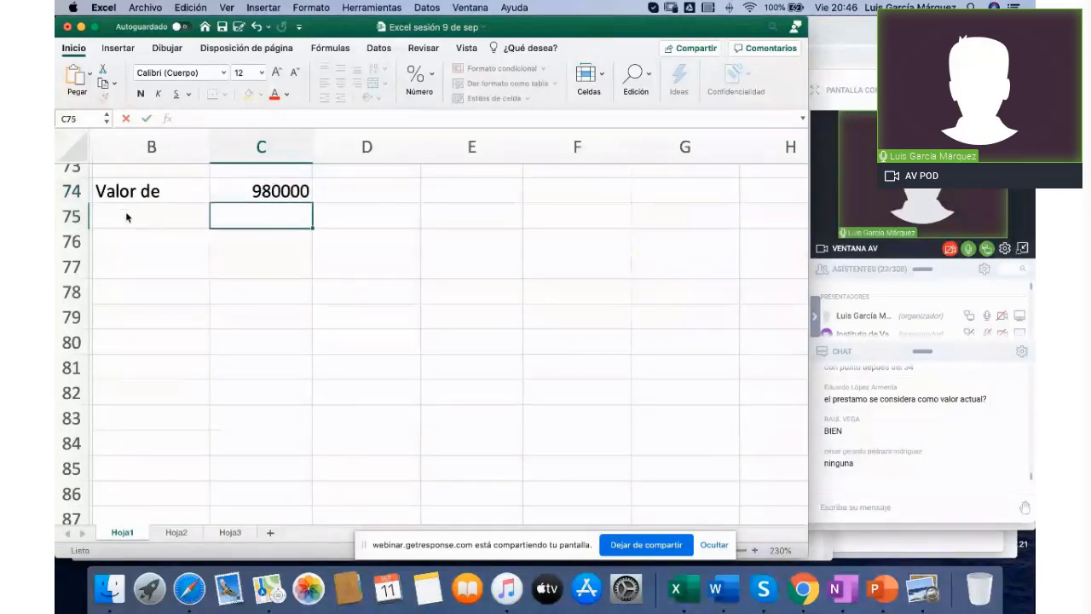
# Step: Add the down payment row with the label "Enganche" in B75 and 0.2 in C75
pyautogui.click(172, 211)
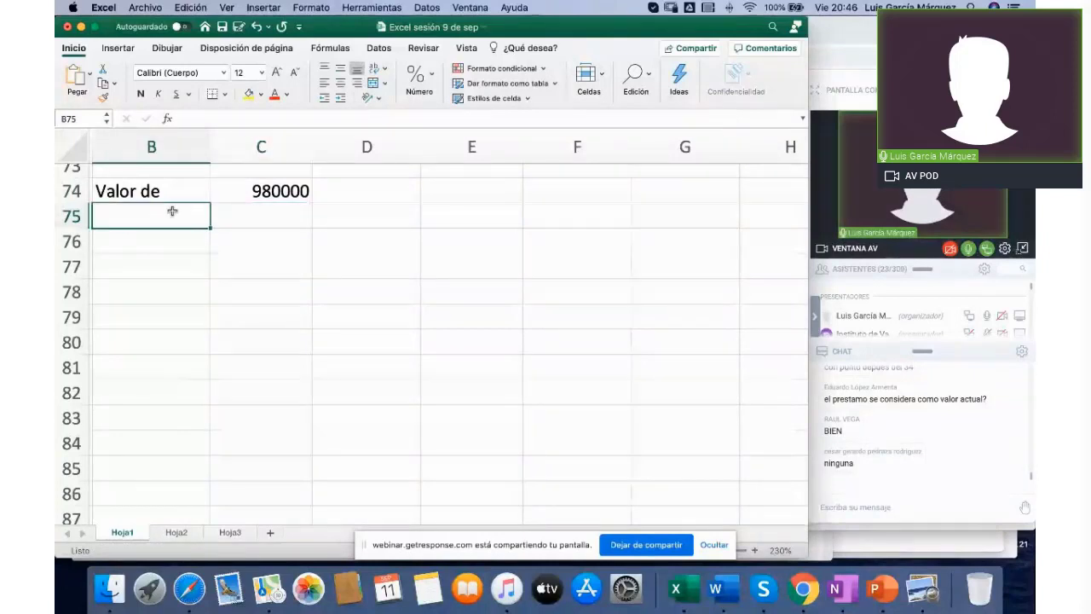
pyautogui.write('Enganc')
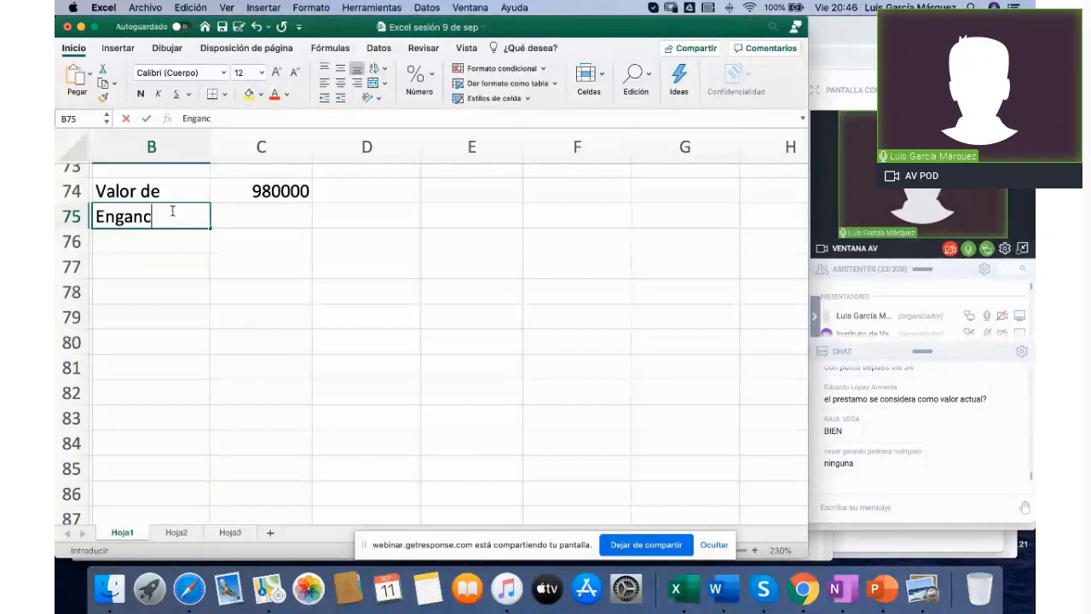
pyautogui.write('he')
pyautogui.press('Tab')
pyautogui.write('.2')
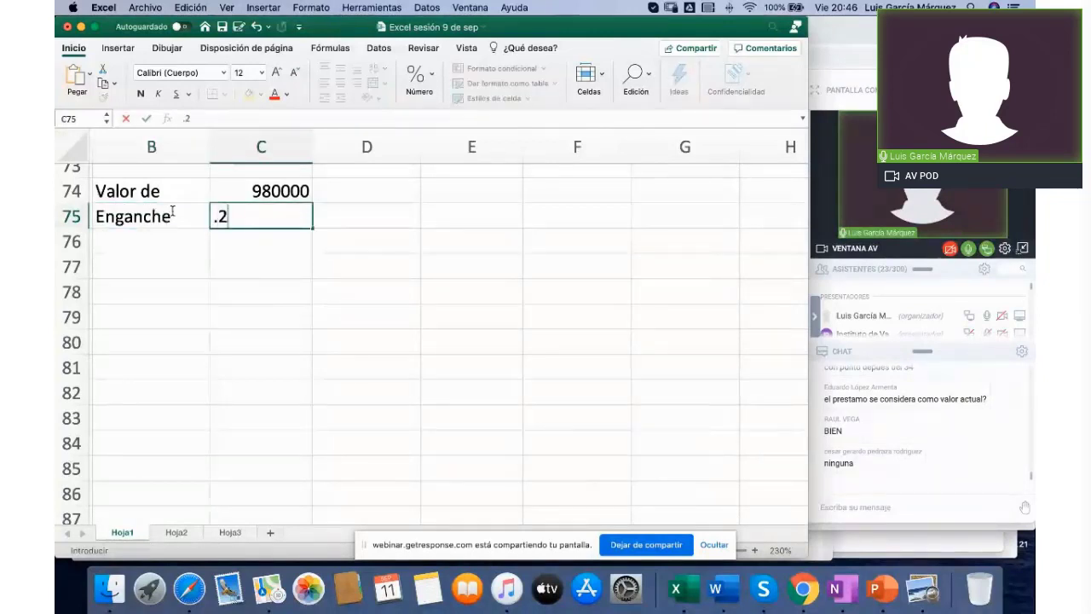
pyautogui.press('Return')
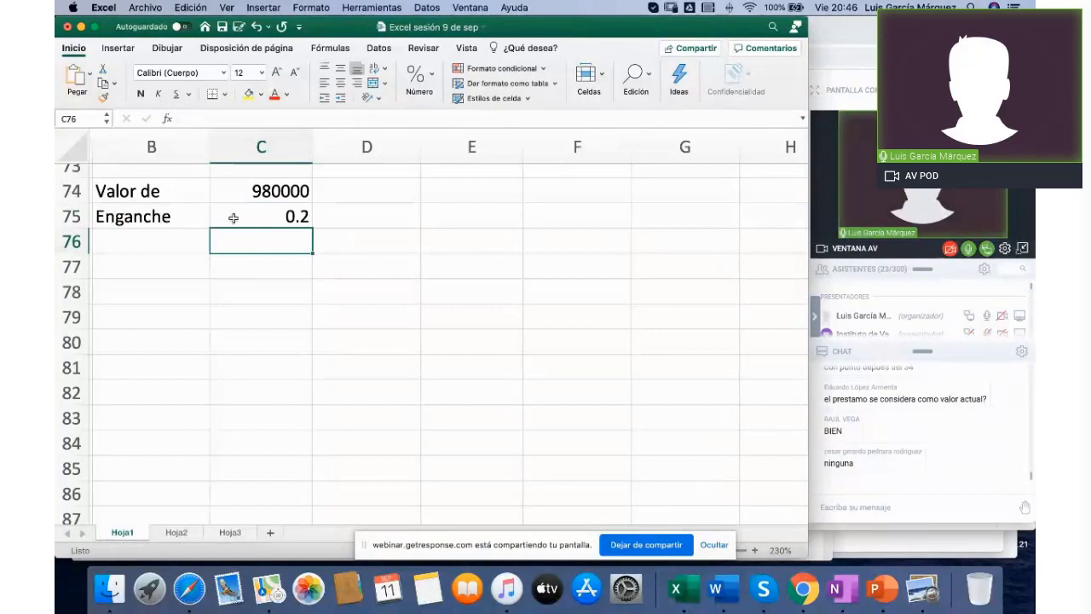
# Step: Format the down payment rate in C75 as a percentage with two decimals
pyautogui.click(345, 216)
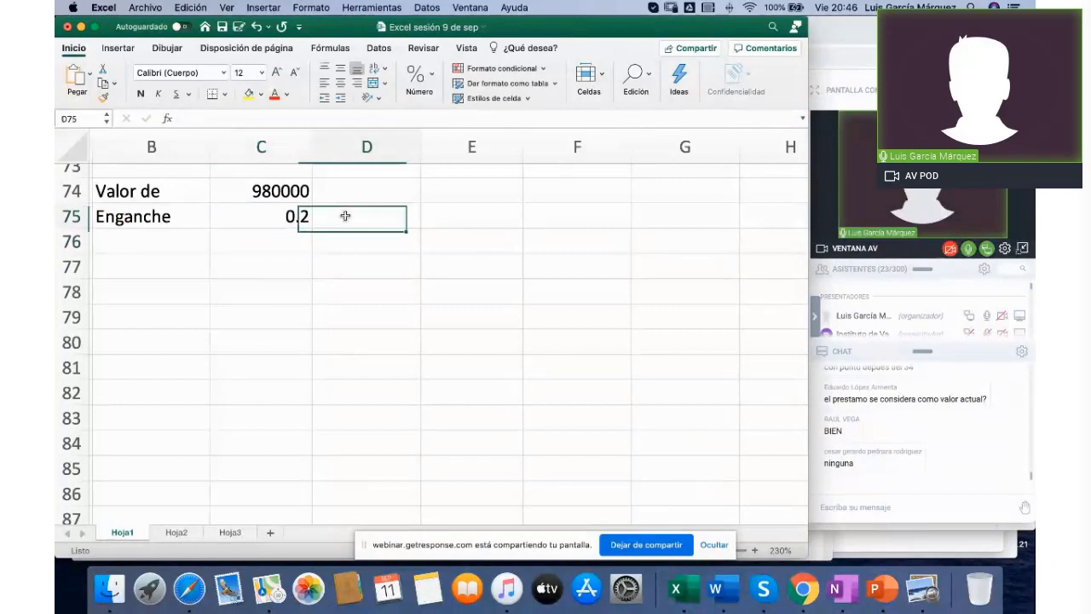
pyautogui.click(279, 215)
pyautogui.click(435, 90)
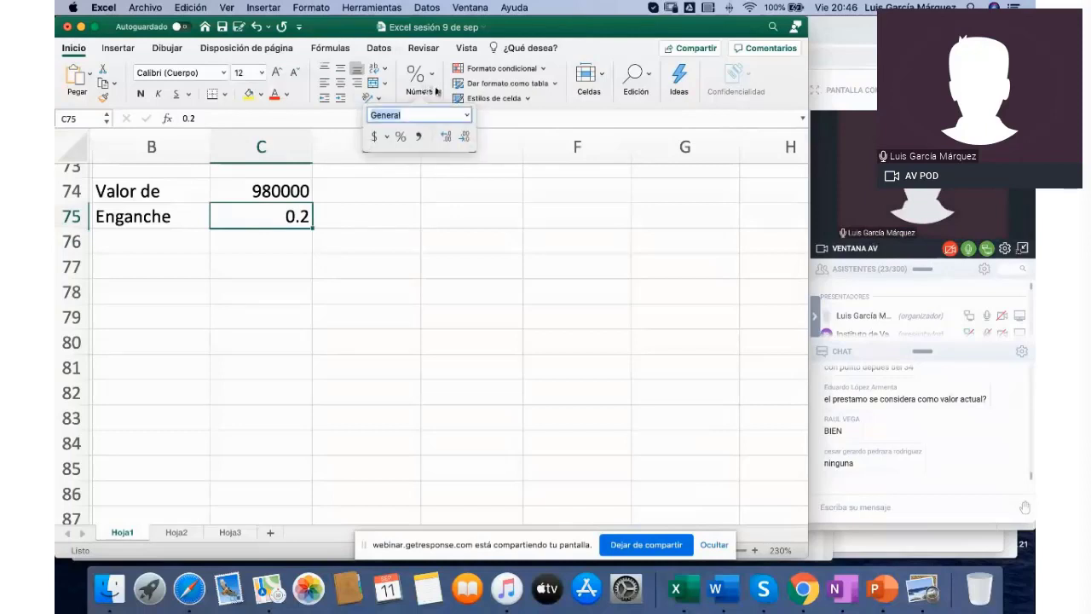
pyautogui.click(400, 136)
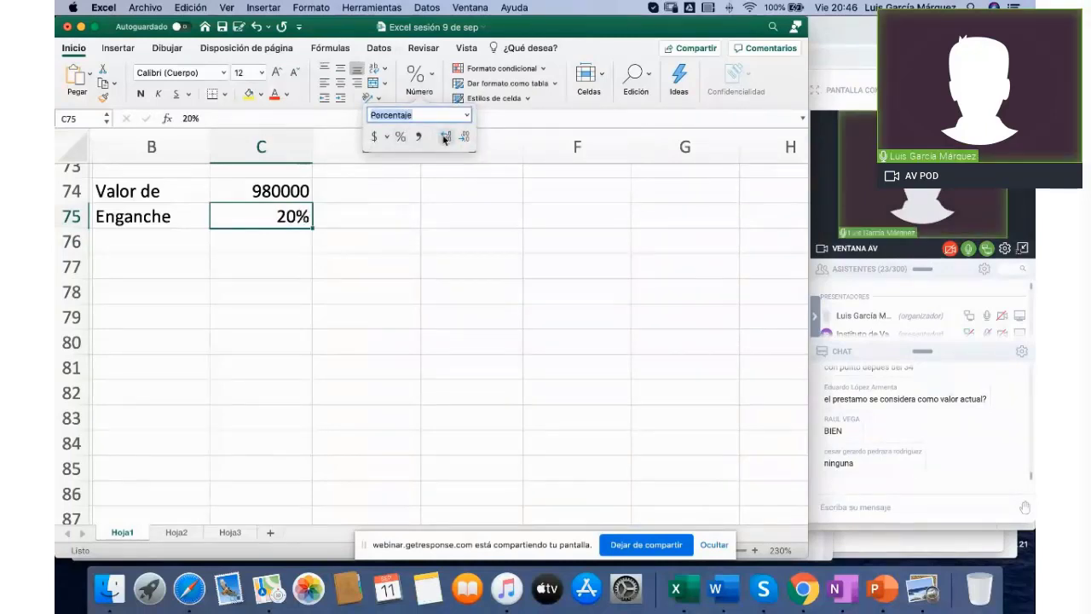
pyautogui.click(444, 138)
pyautogui.click(444, 137)
# Step: Calculate the down payment amount in D75 with the formula =C74*C75
pyautogui.click(360, 224)
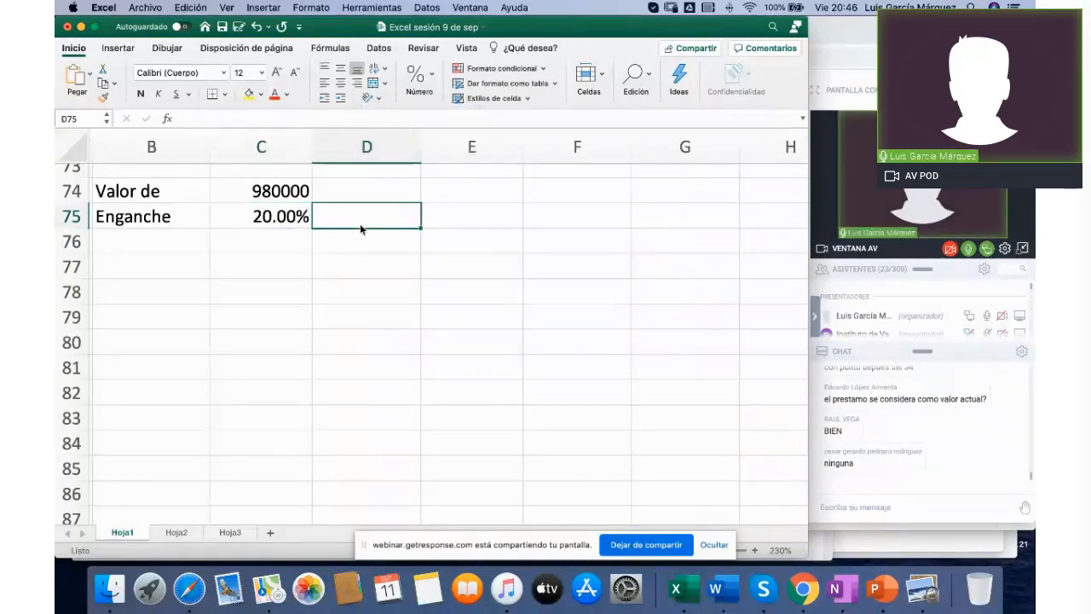
pyautogui.write('=')
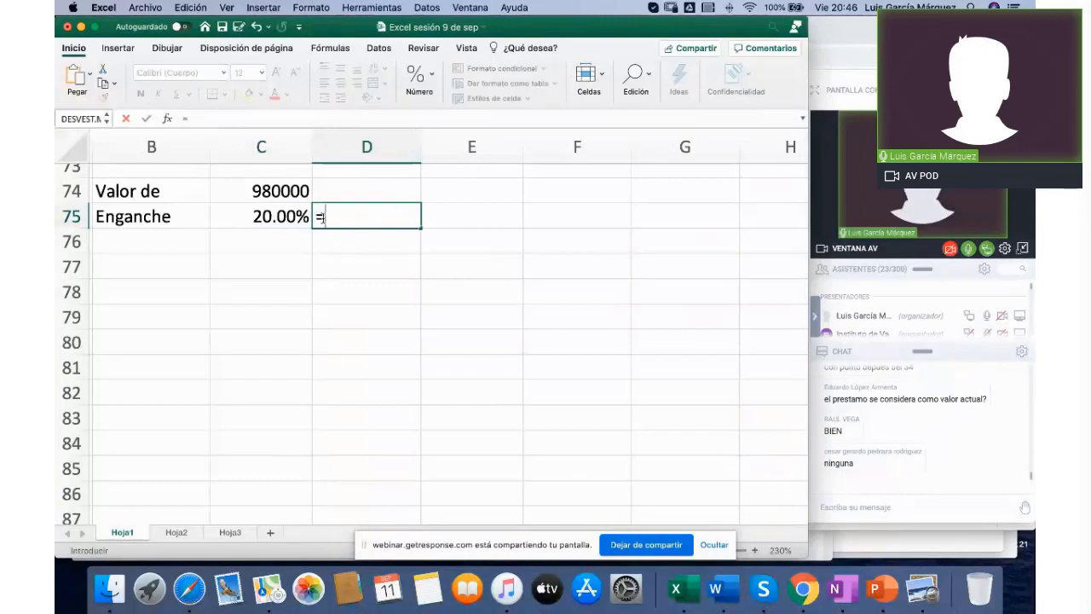
pyautogui.click(278, 189)
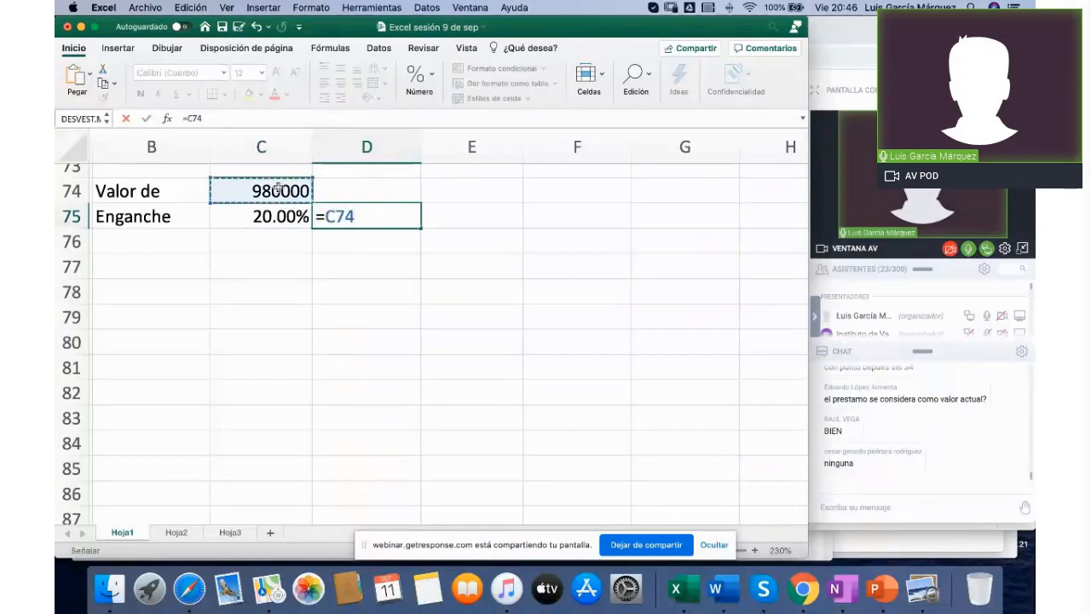
pyautogui.write('*')
pyautogui.click(247, 220)
pyautogui.press('Return')
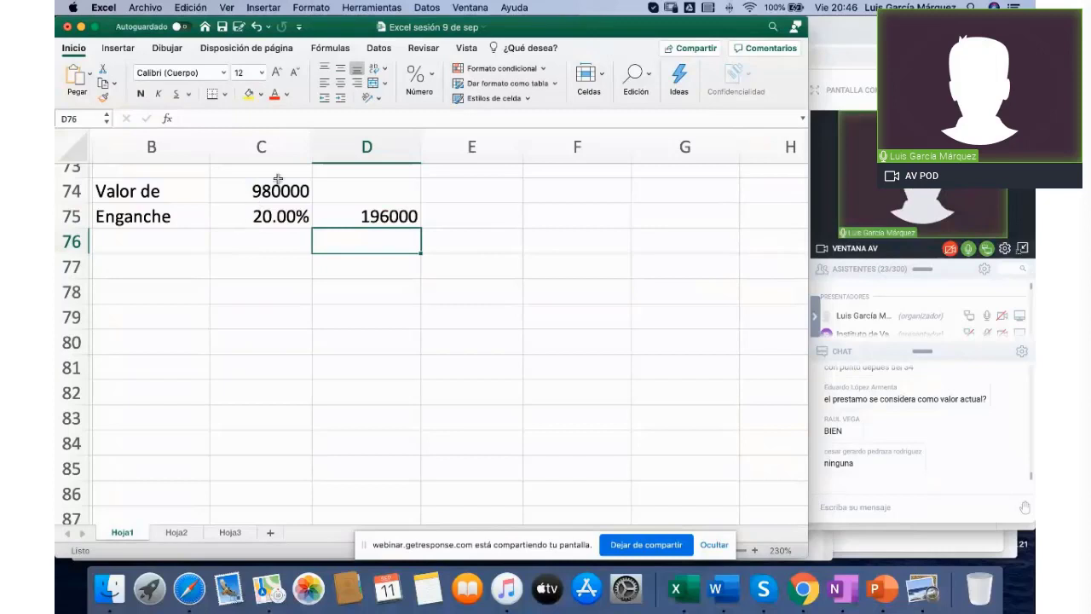
# Step: Apply the currency format to the property value in C74 and the down payment amount in D75
pyautogui.click(272, 190)
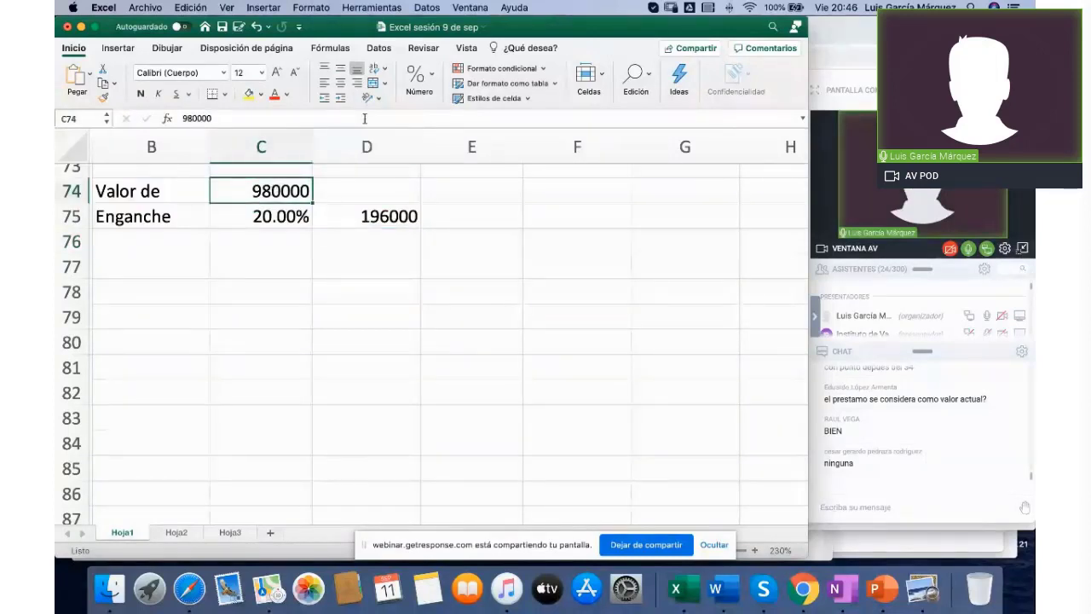
pyautogui.click(435, 84)
pyautogui.click(373, 137)
pyautogui.click(365, 215)
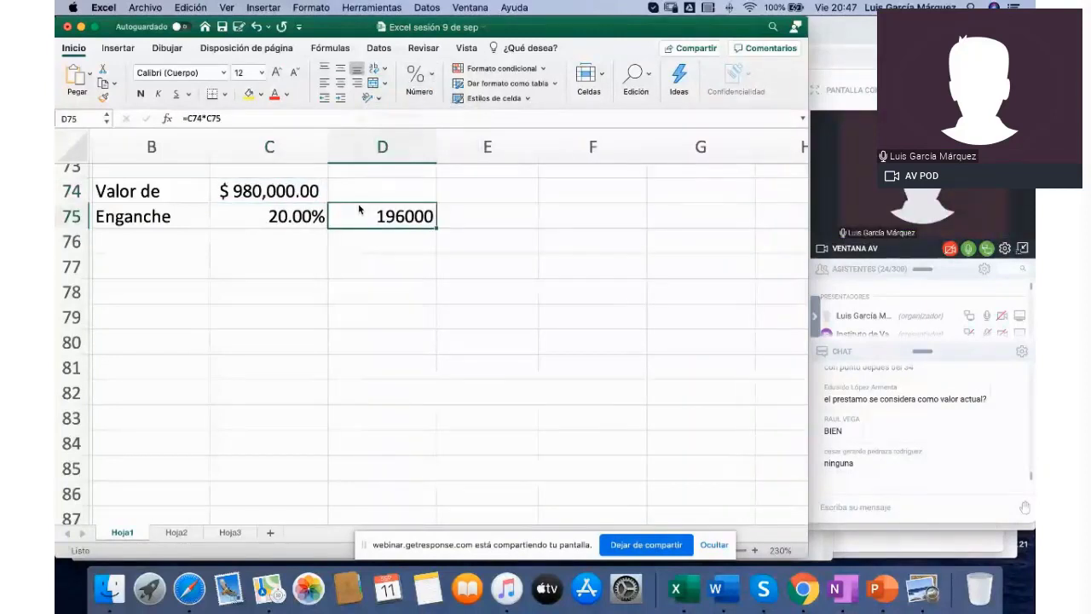
pyautogui.click(419, 77)
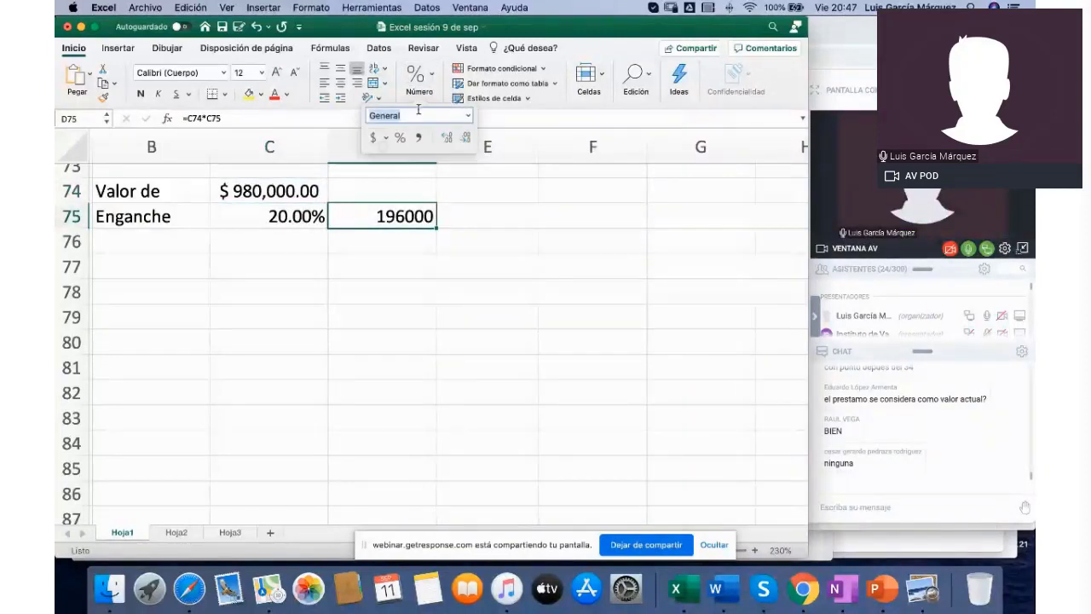
pyautogui.click(375, 139)
pyautogui.click(295, 291)
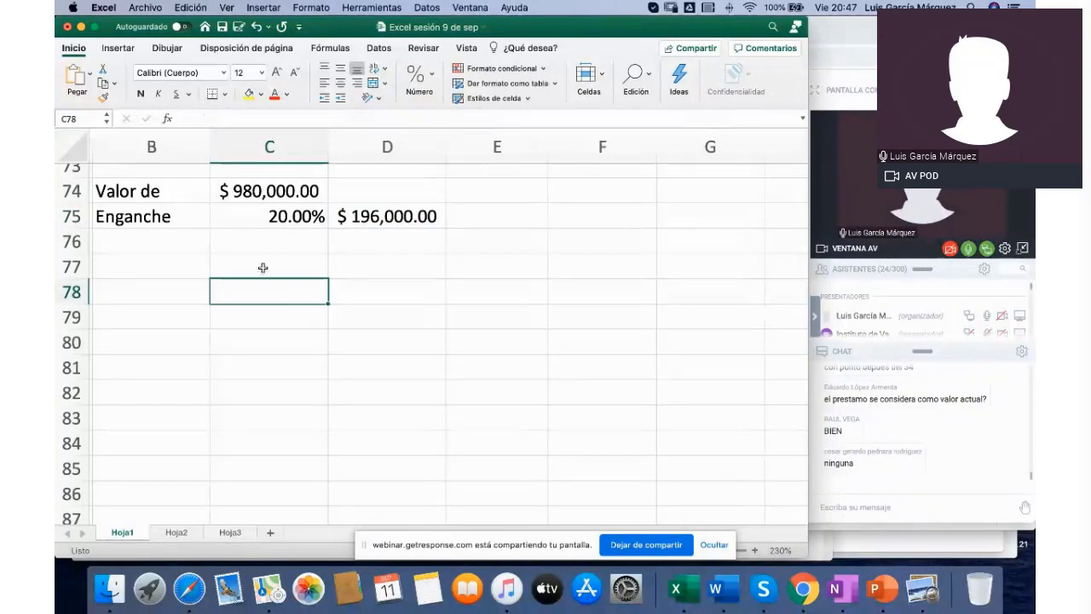
# Step: Fill row 76 with the label "Tiempo" in B76, 20 in C76 and the unit "años" in D76
pyautogui.click(154, 246)
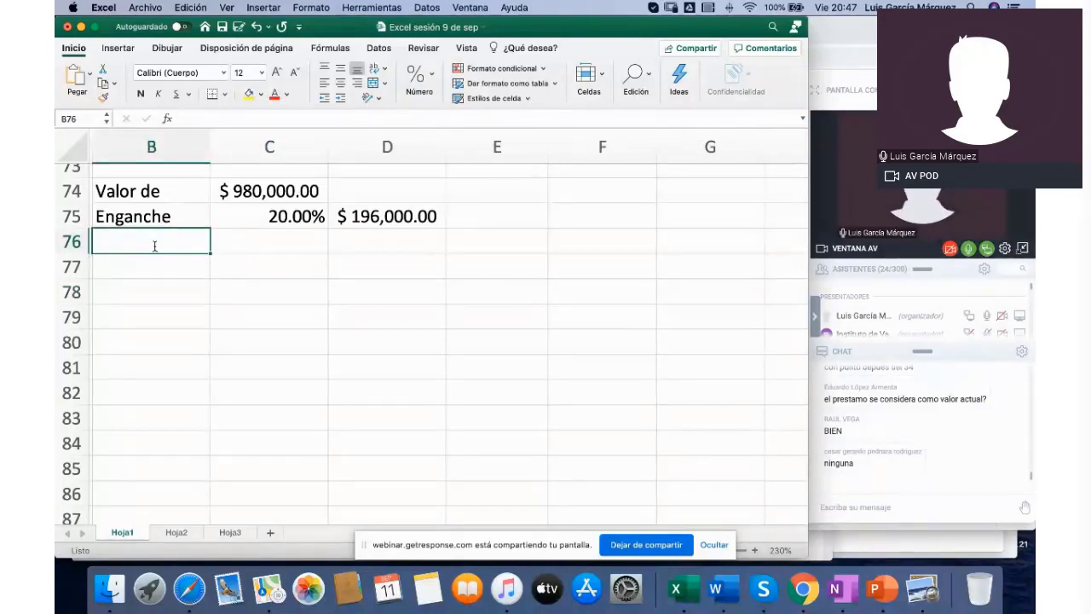
pyautogui.write('Tiempo')
pyautogui.press('Tab')
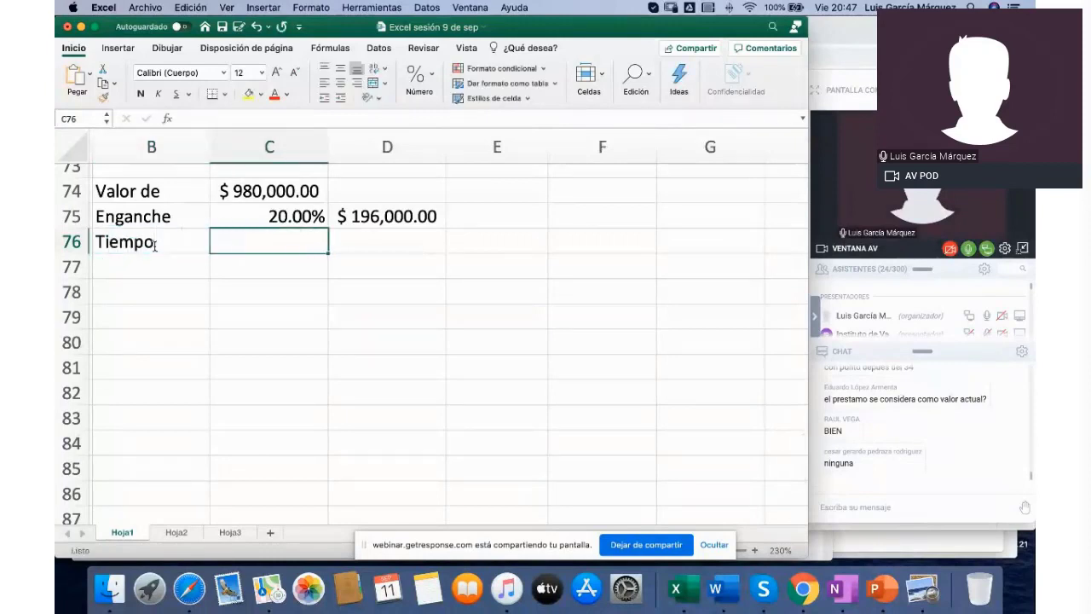
pyautogui.write('20')
pyautogui.press('Tab')
pyautogui.write('años')
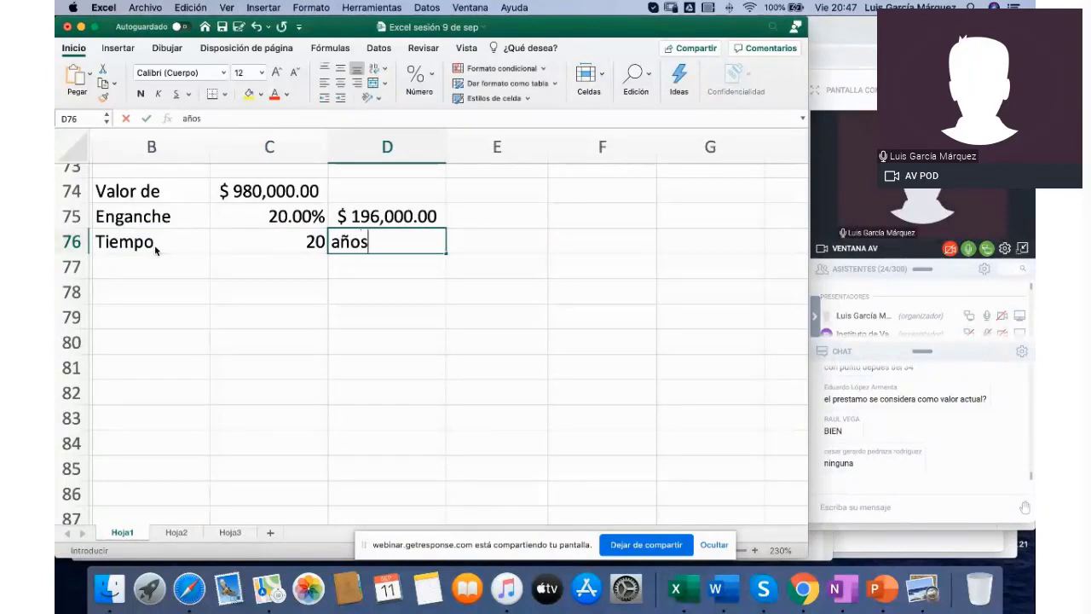
pyautogui.press('Return')
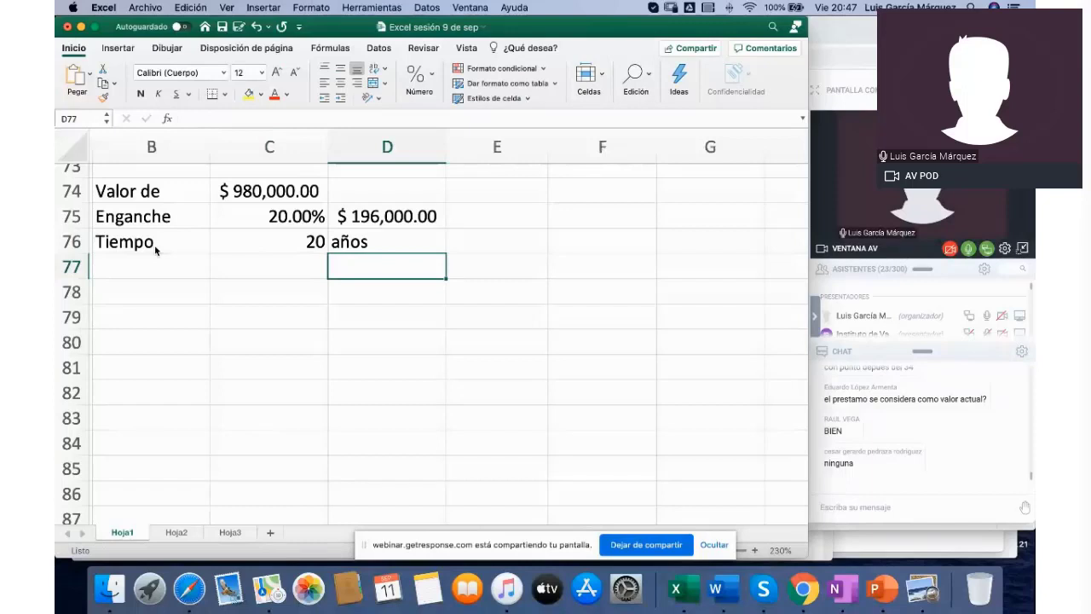
# Step: Enter the label "tasa" in B77 and the rate 0.13 in C77, formatted as a percentage
pyautogui.click(140, 265)
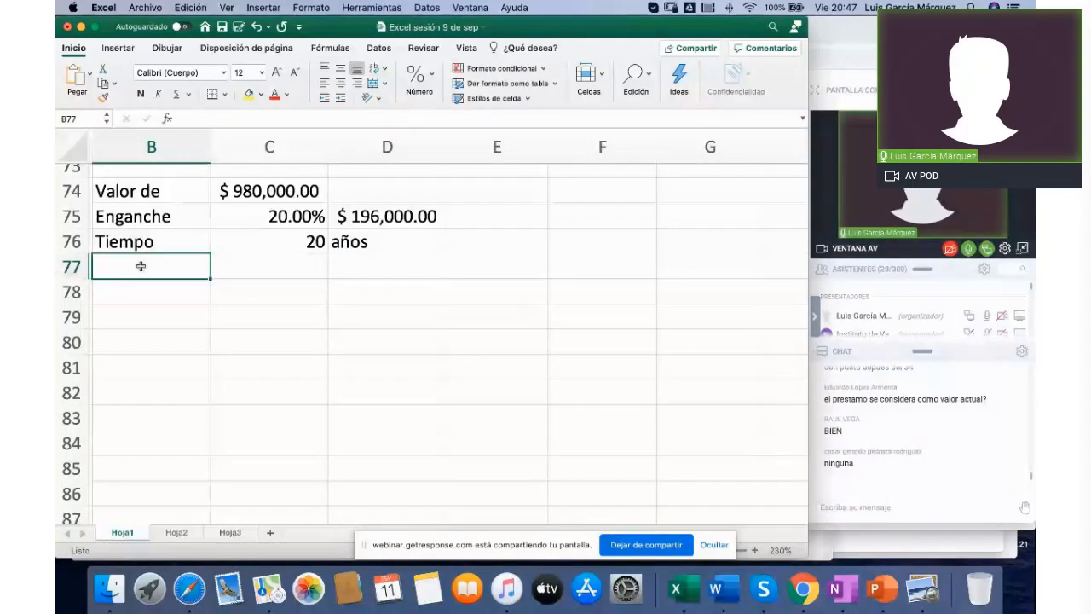
pyautogui.write('tasa')
pyautogui.press('Tab')
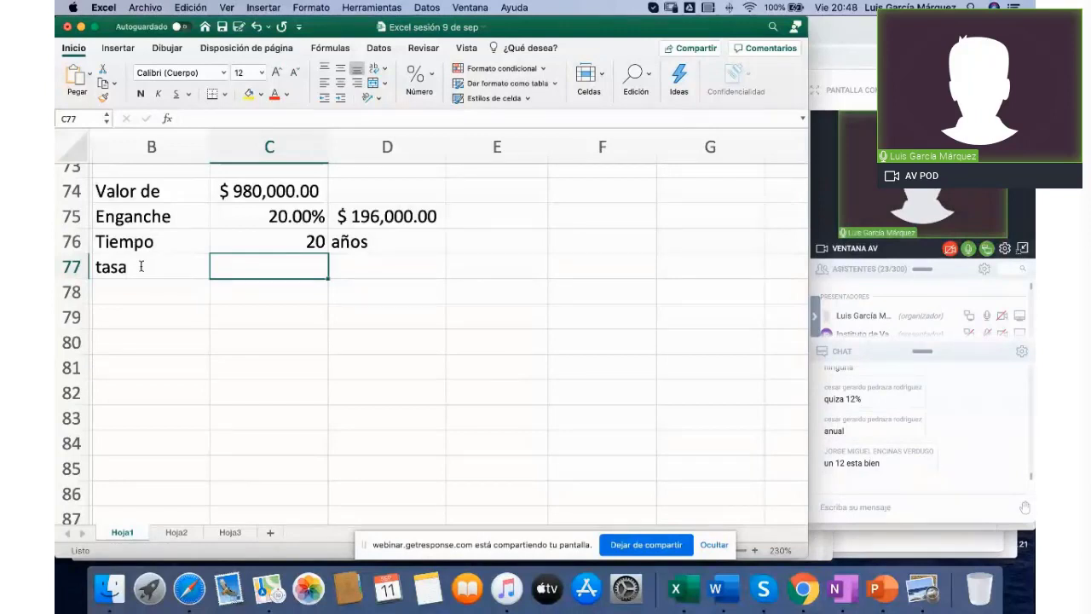
pyautogui.write('13')
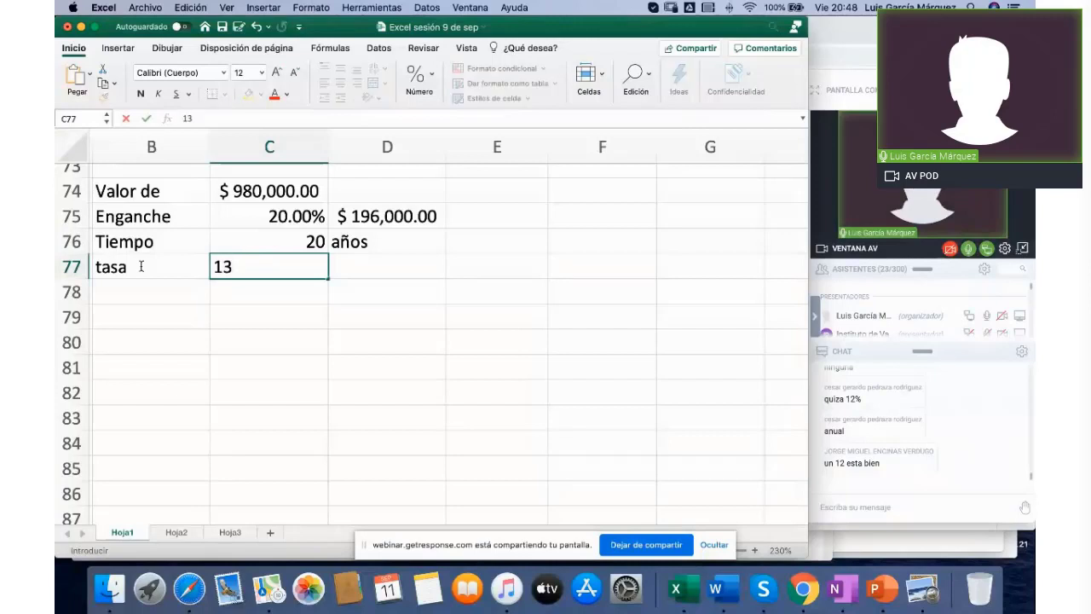
pyautogui.press('BackSpace')
pyautogui.press('BackSpace')
pyautogui.write('.13')
pyautogui.press('Return')
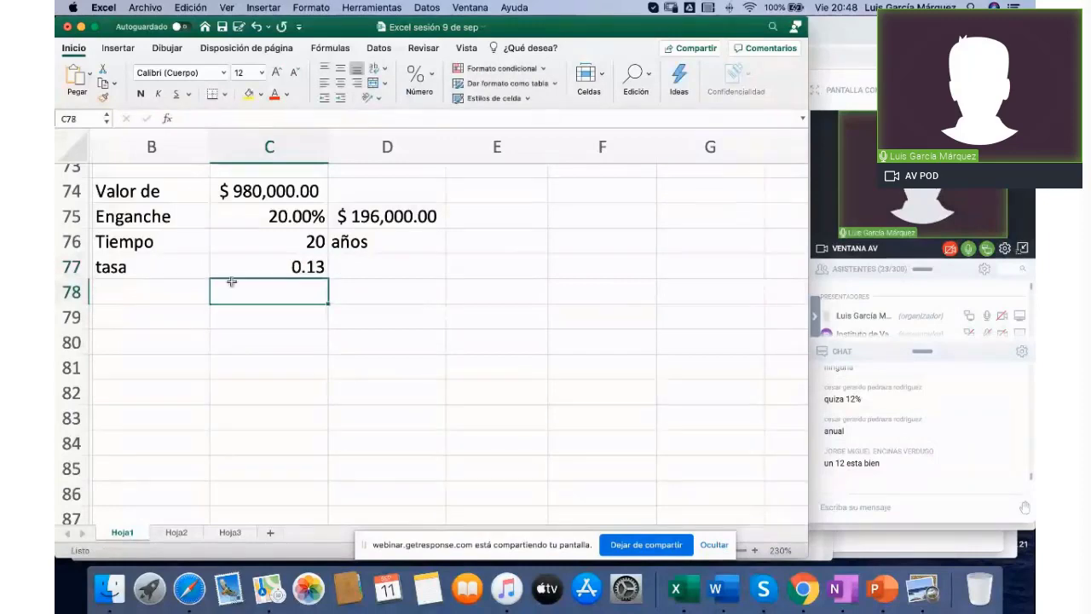
pyautogui.click(254, 265)
pyautogui.click(417, 78)
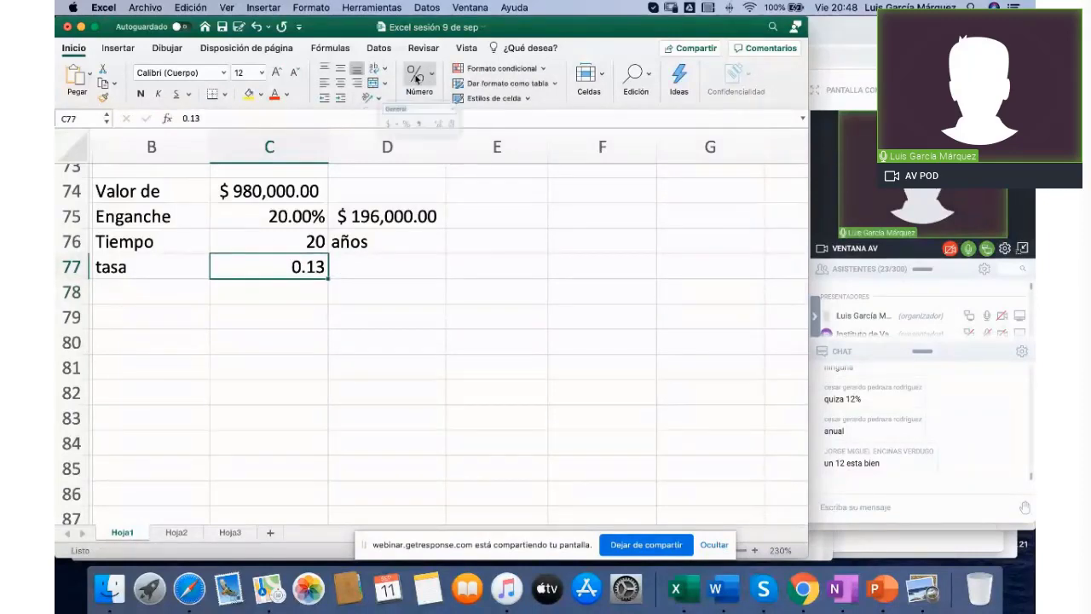
pyautogui.click(399, 136)
# Step: Enter the note "anual cap mensual" in D77 beside the interest rate
pyautogui.click(374, 268)
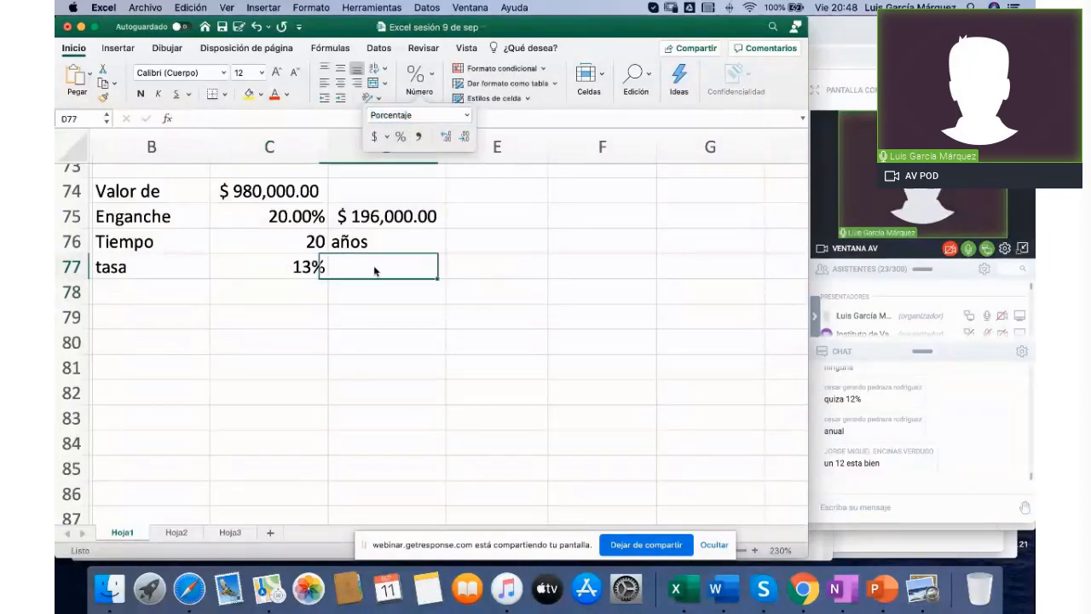
pyautogui.write('anual')
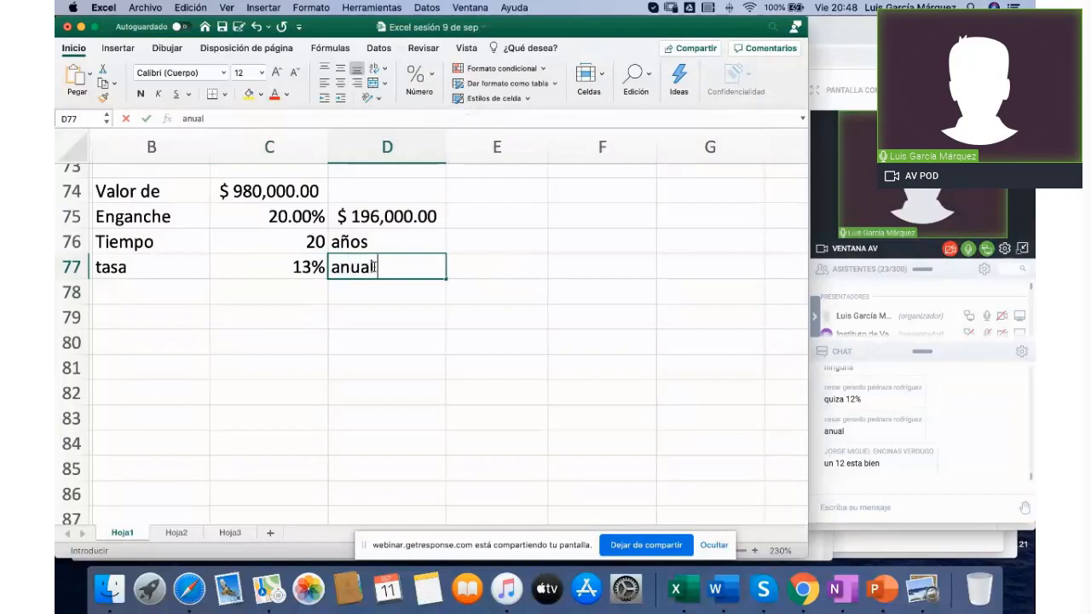
pyautogui.write(' c')
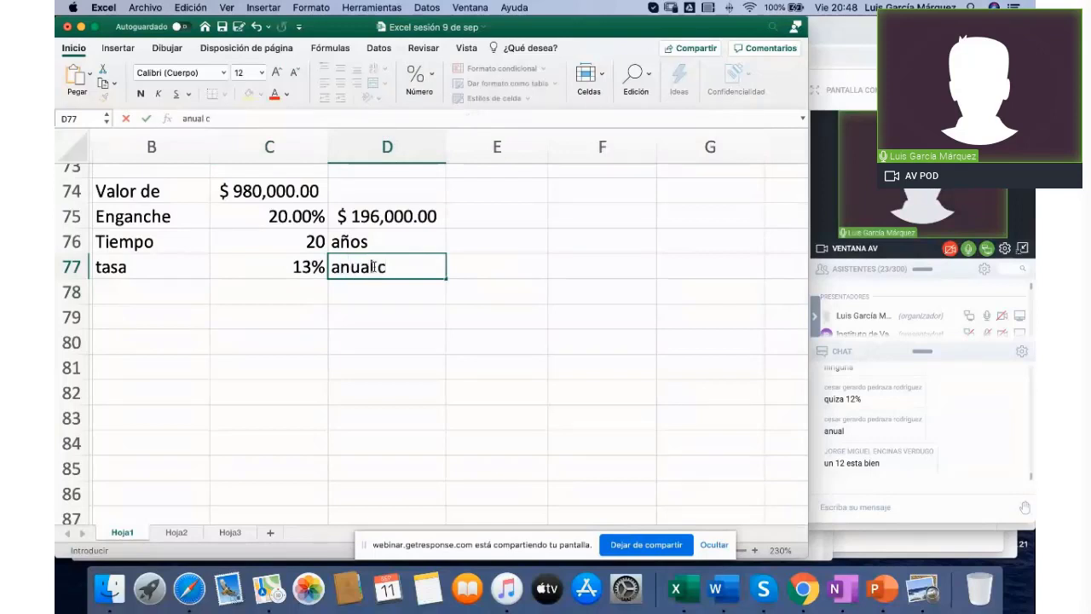
pyautogui.write('ap mensual')
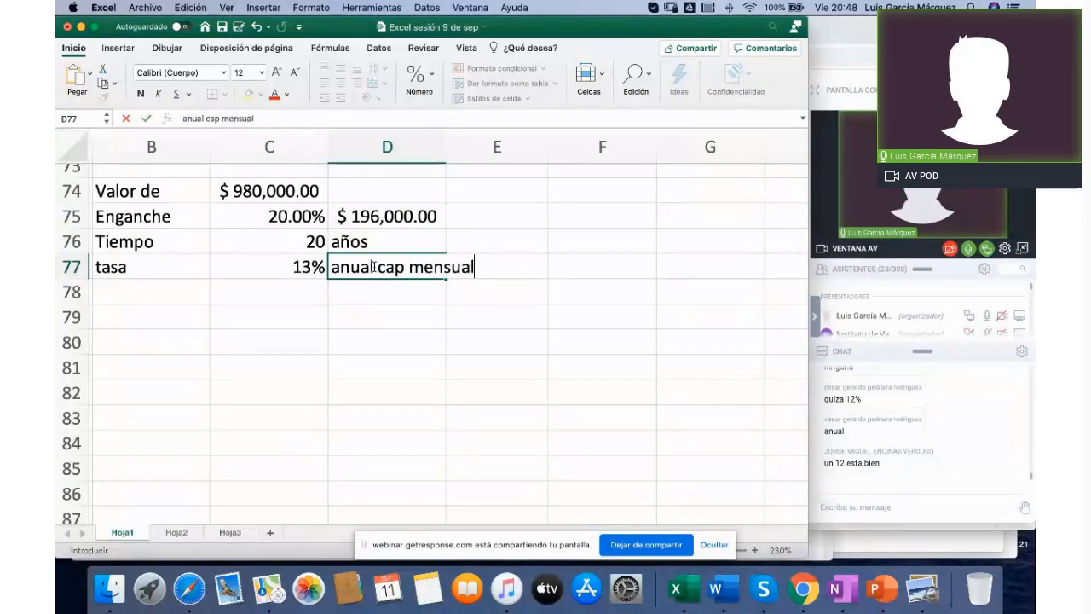
pyautogui.press('Return')
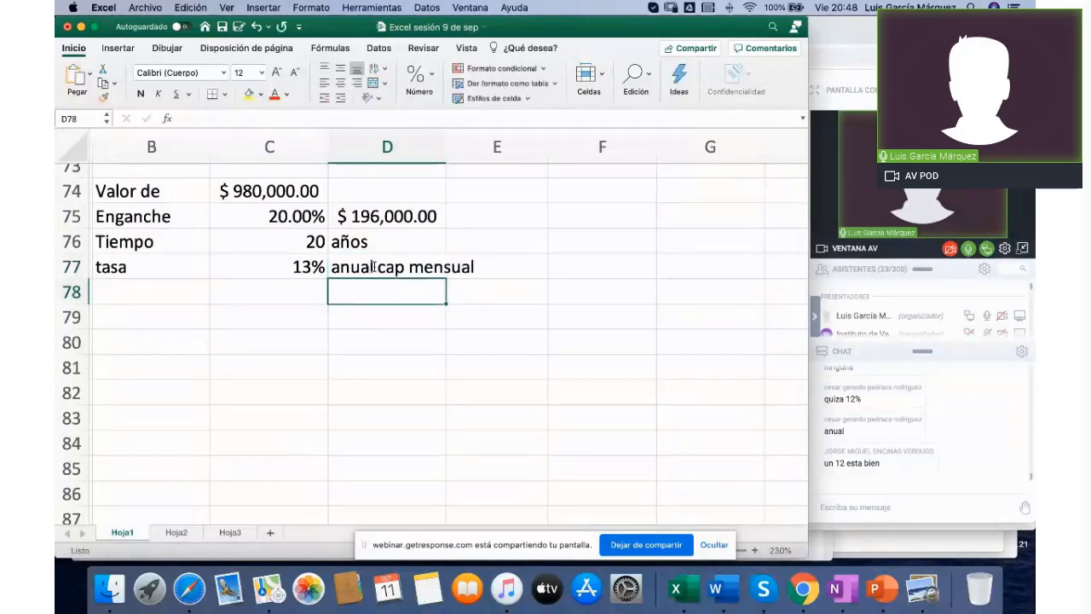
# Step: Change the annual rate in C77 to 12%
pyautogui.click(280, 269)
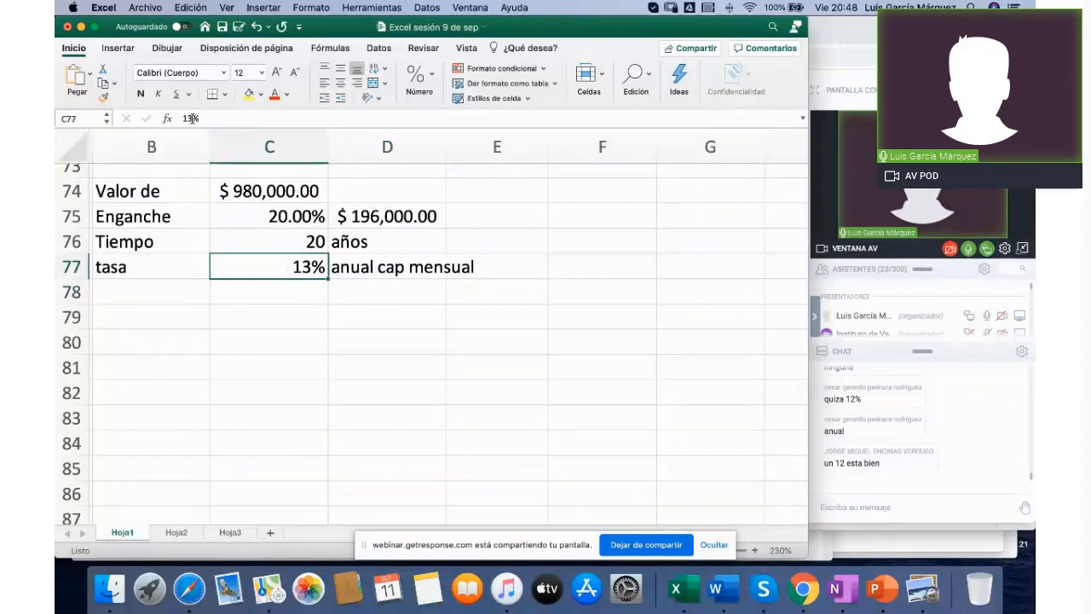
pyautogui.click(193, 118)
pyautogui.press('BackSpace')
pyautogui.write('2')
pyautogui.press('Return')
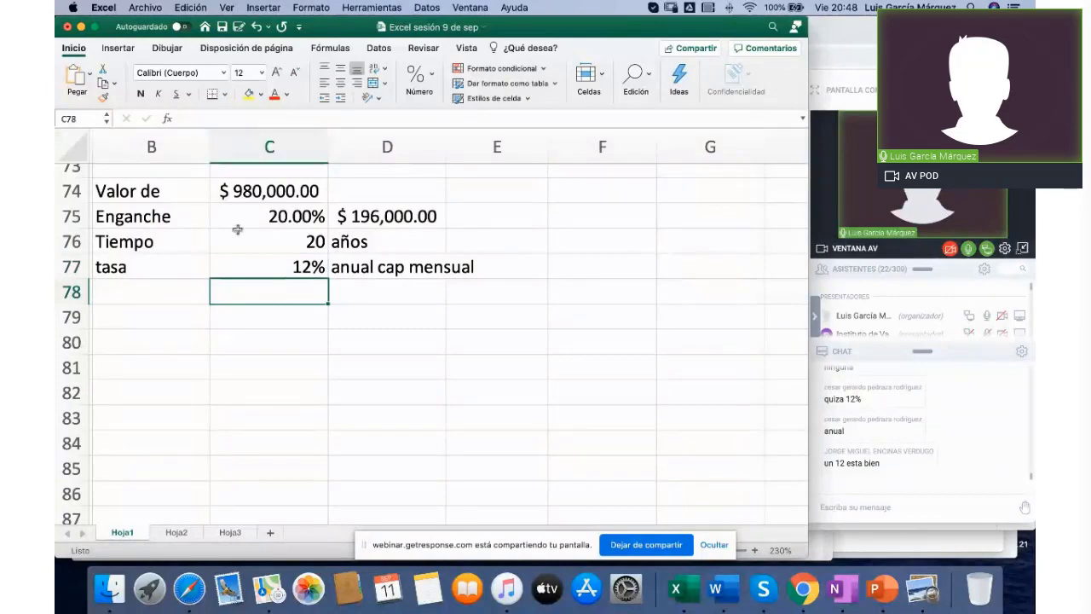
# Step: Convert the loan term to months in E76 with the formula =C76*12
pyautogui.click(300, 267)
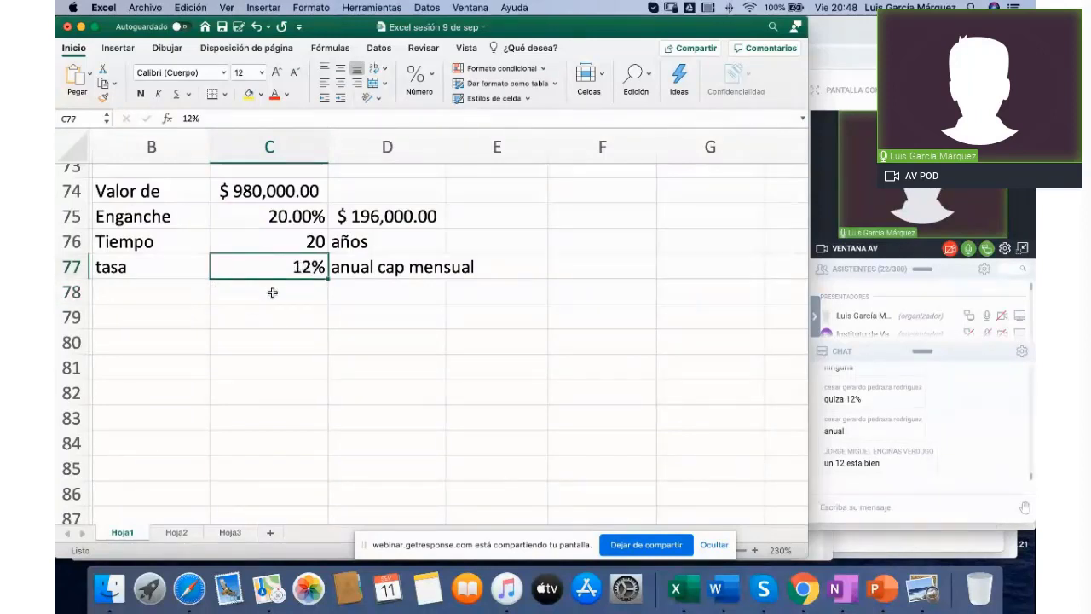
pyautogui.click(239, 243)
pyautogui.click(458, 243)
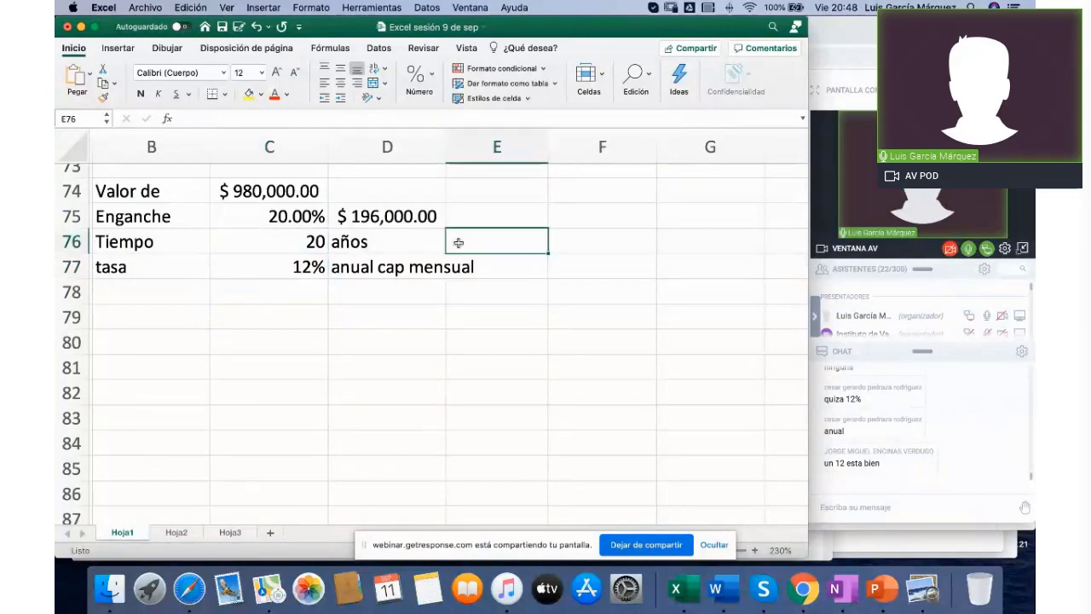
pyautogui.write('=')
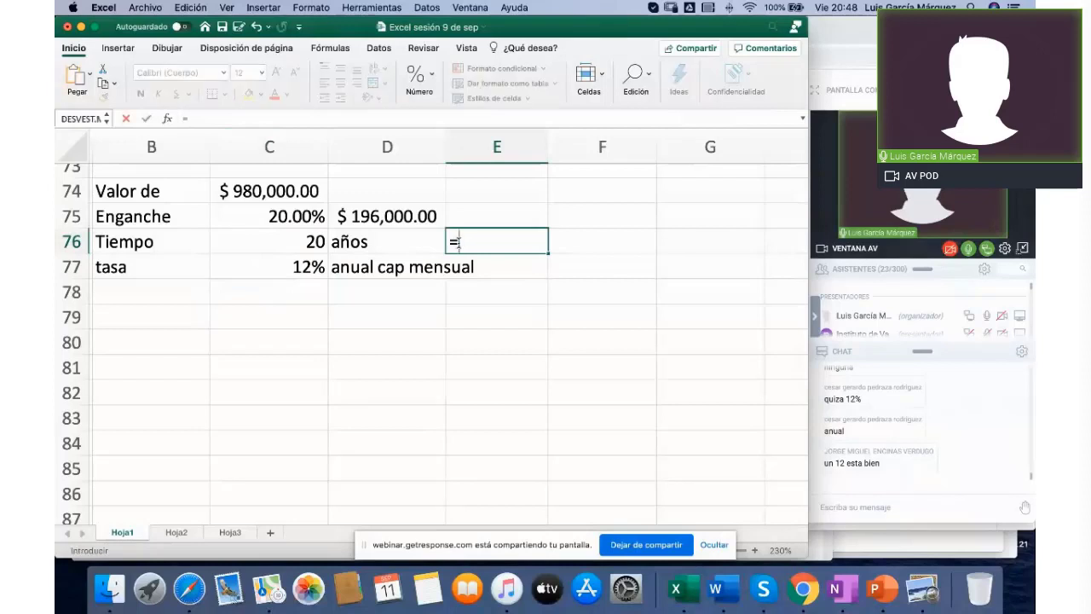
pyautogui.click(275, 244)
pyautogui.write('*12')
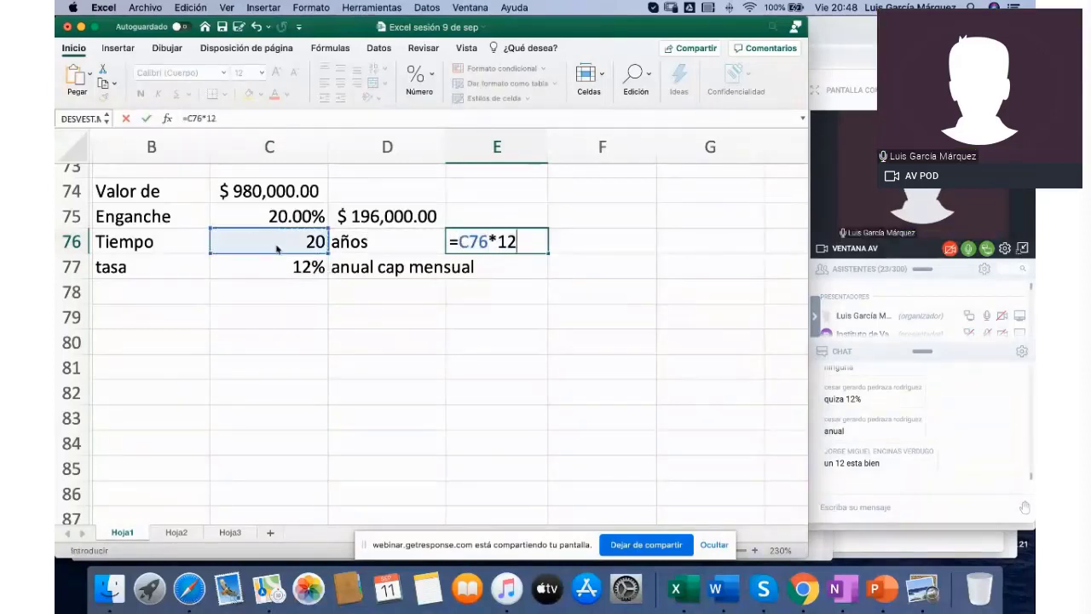
pyautogui.press('Return')
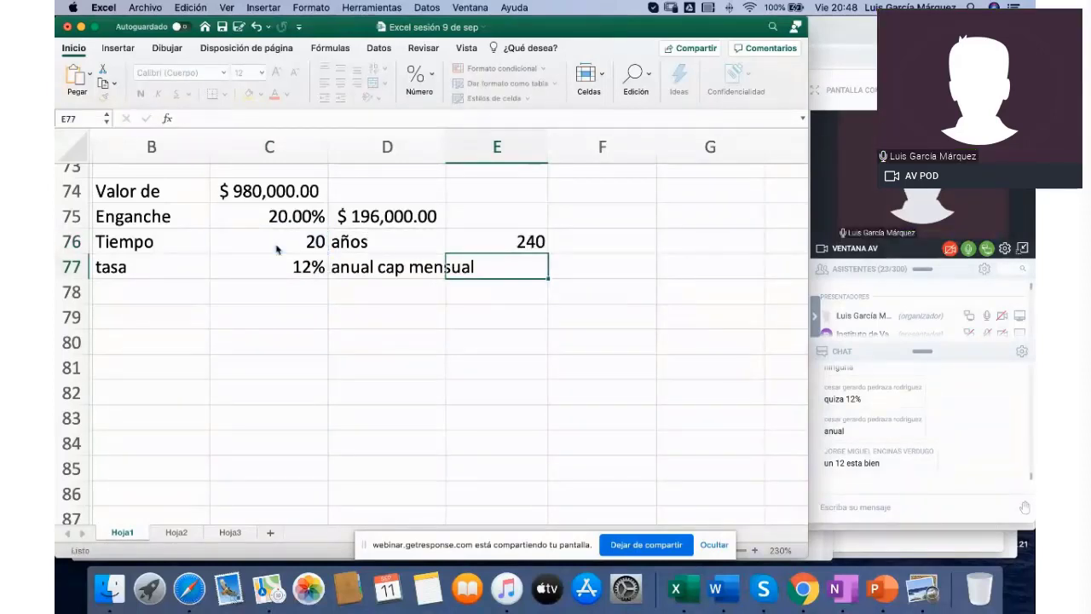
# Step: Enter the unit label "meses" in F76 beside the converted term
pyautogui.press('Up')
pyautogui.press('Right')
pyautogui.write('meses')
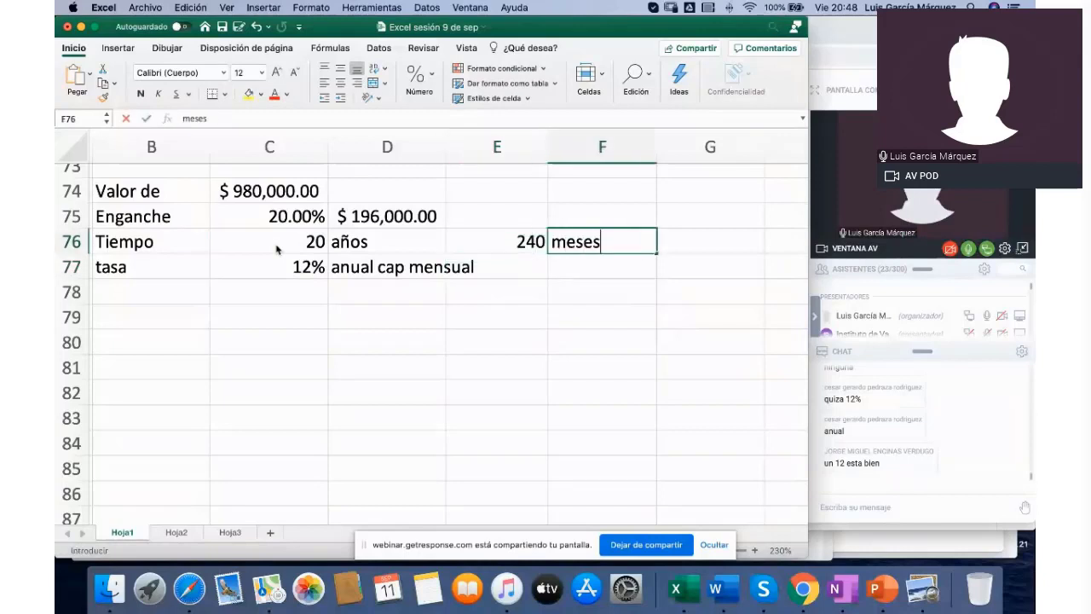
pyautogui.press('Return')
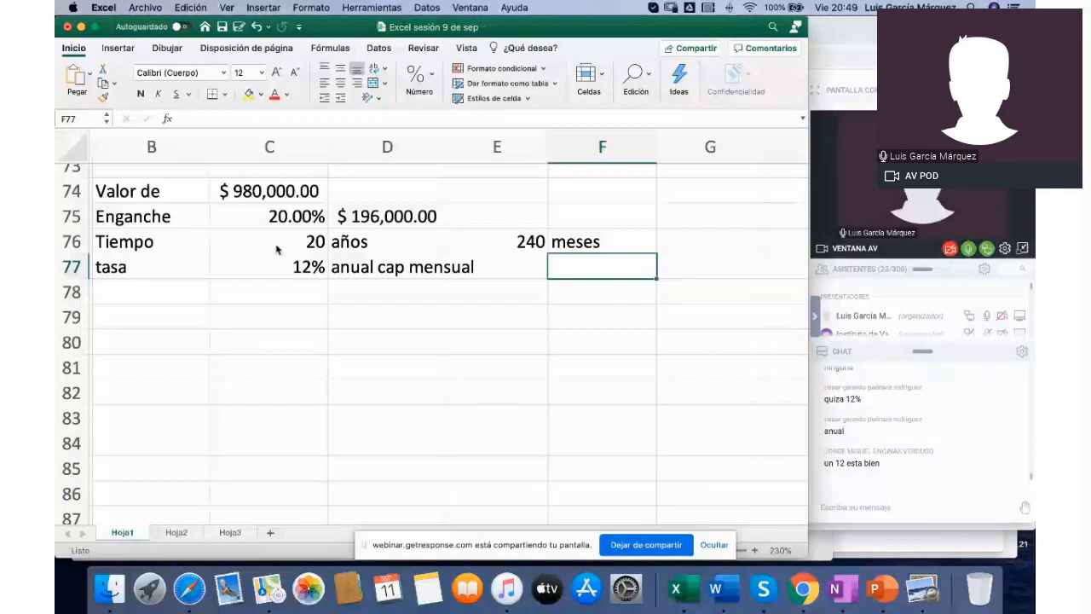
# Step: Enter the label "Mensualidad" in B79 for the monthly payment
pyautogui.click(158, 320)
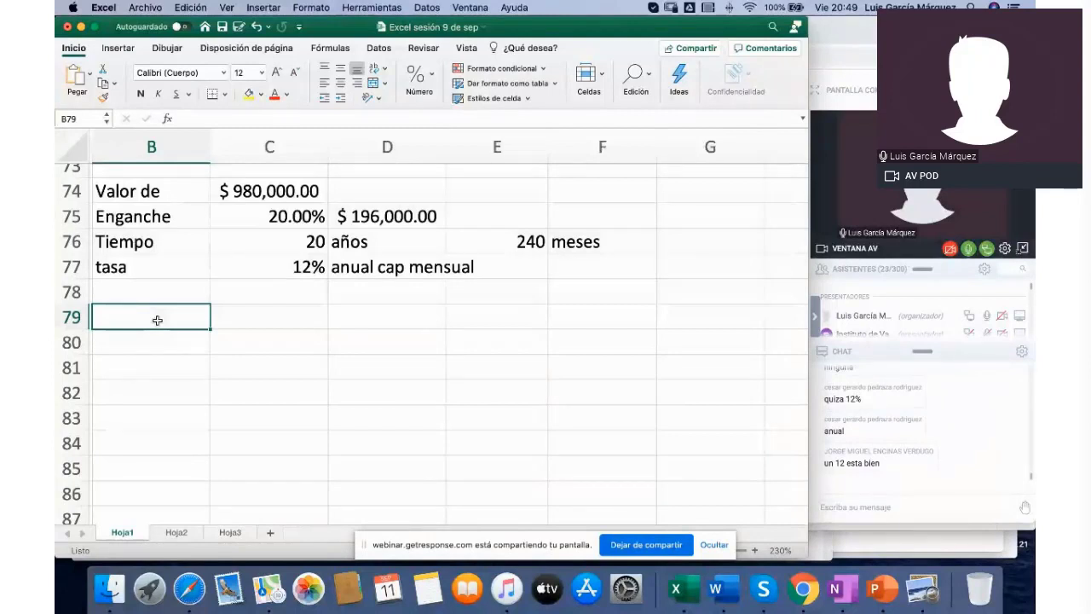
pyautogui.write('M')
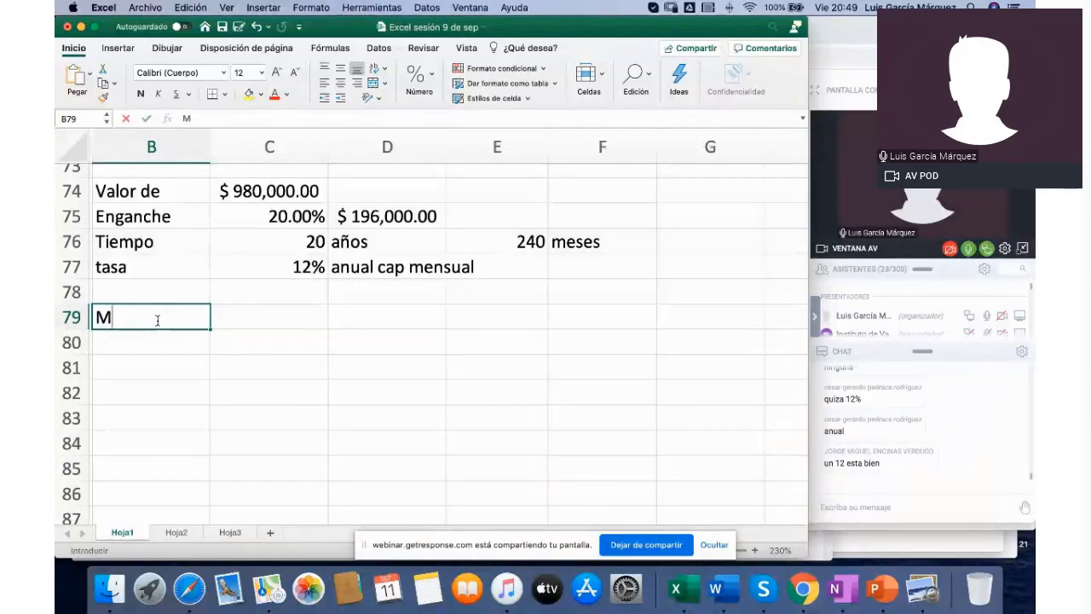
pyautogui.write('ensualidad')
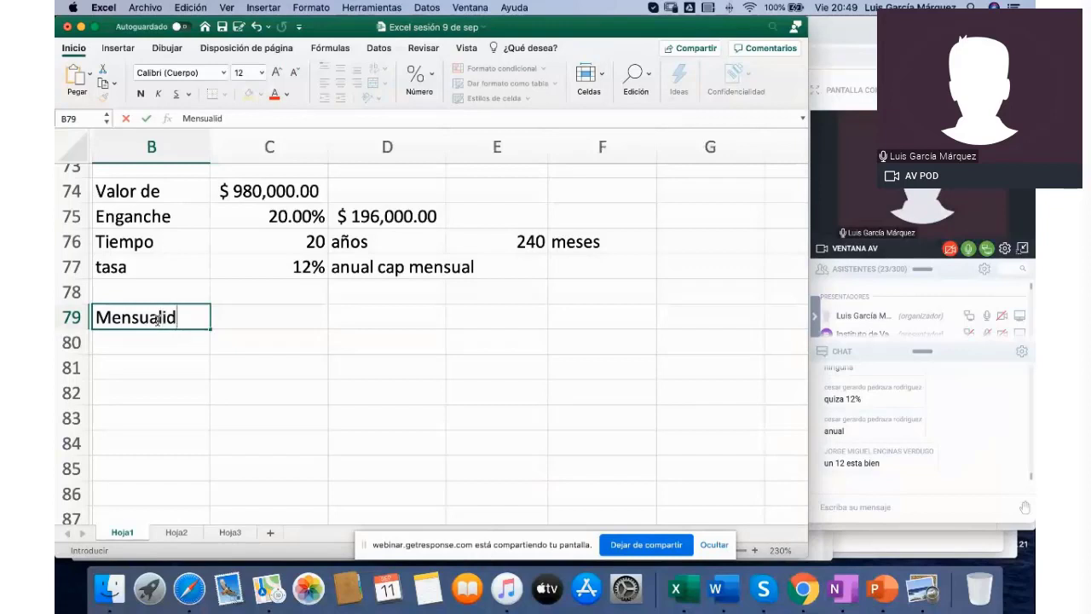
pyautogui.press('Return')
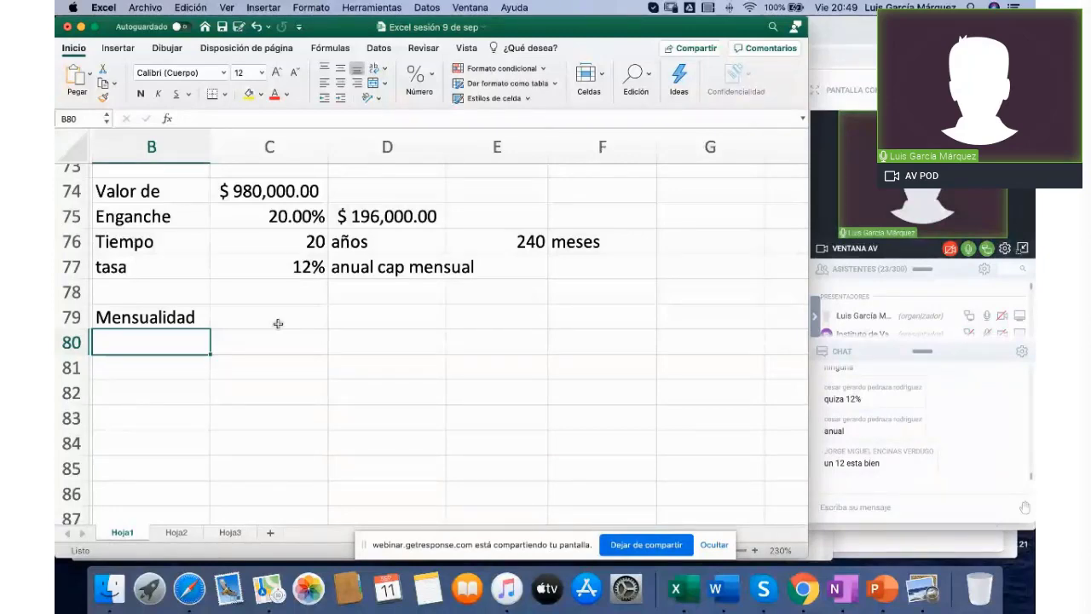
# Step: Enter the label "Crédito" in B78, directly above the monthly payment label
pyautogui.click(170, 284)
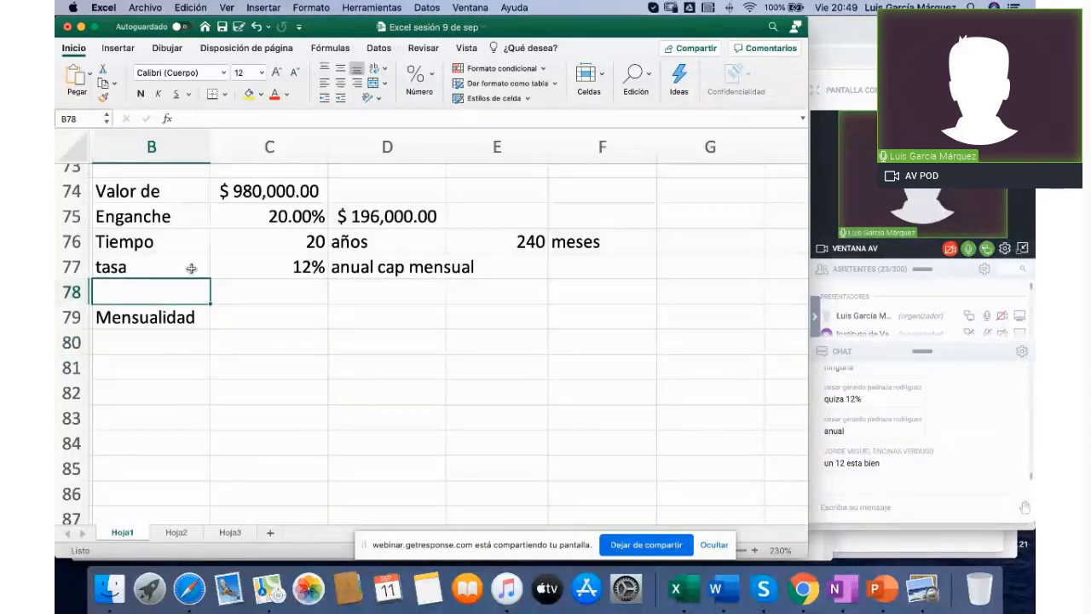
pyautogui.click(242, 191)
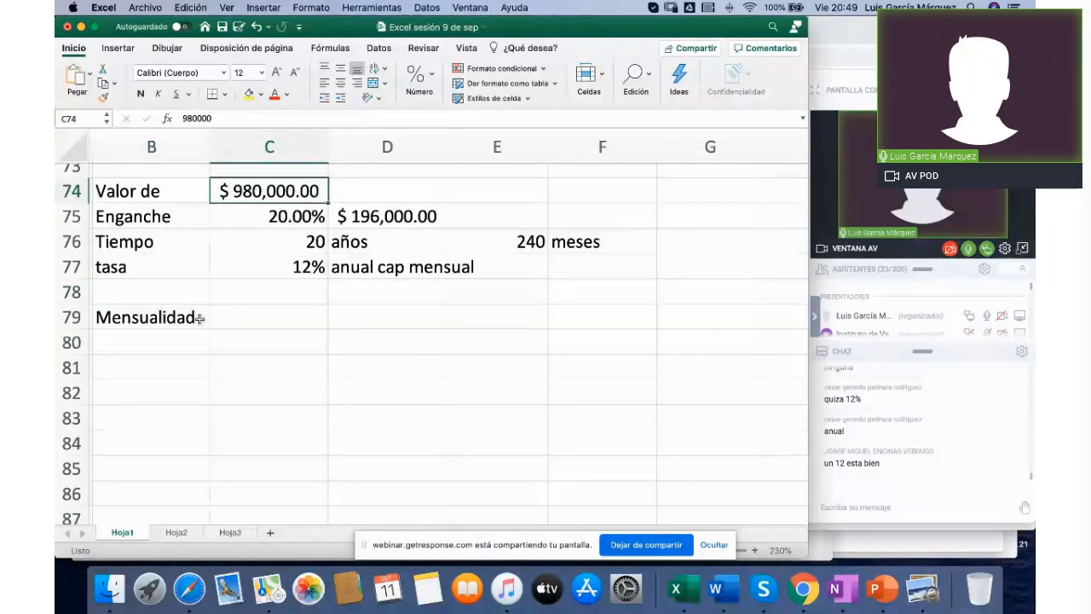
pyautogui.click(420, 213)
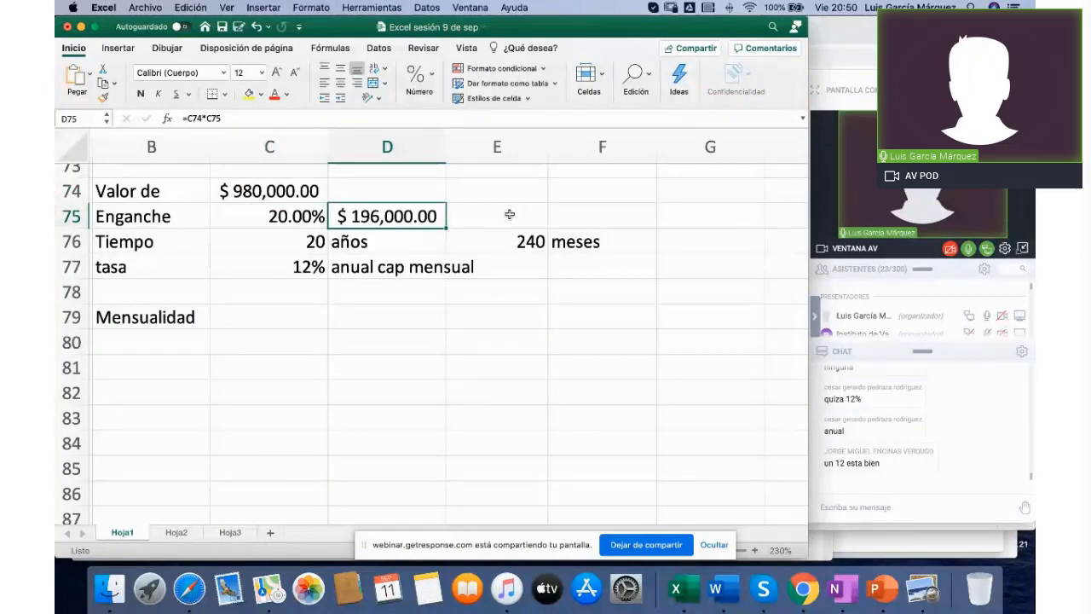
pyautogui.click(167, 292)
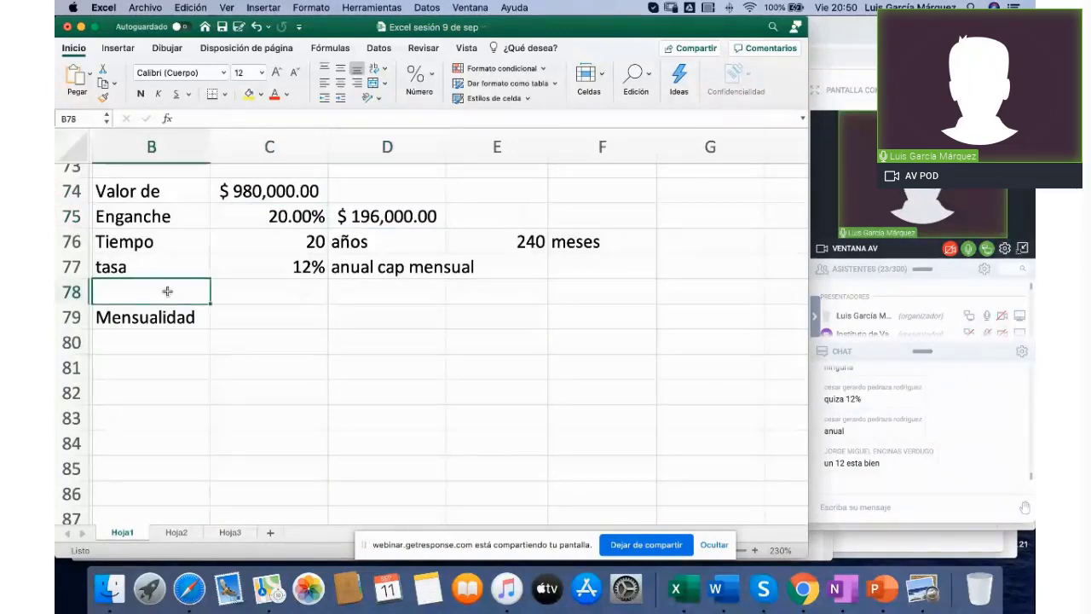
pyautogui.write('Crédito')
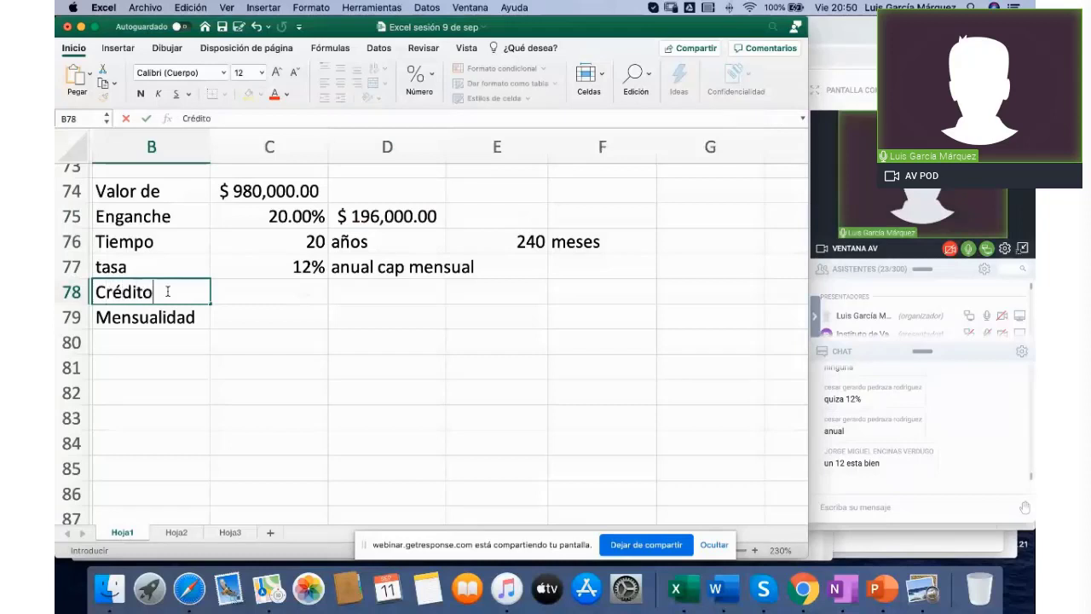
pyautogui.press('Tab')
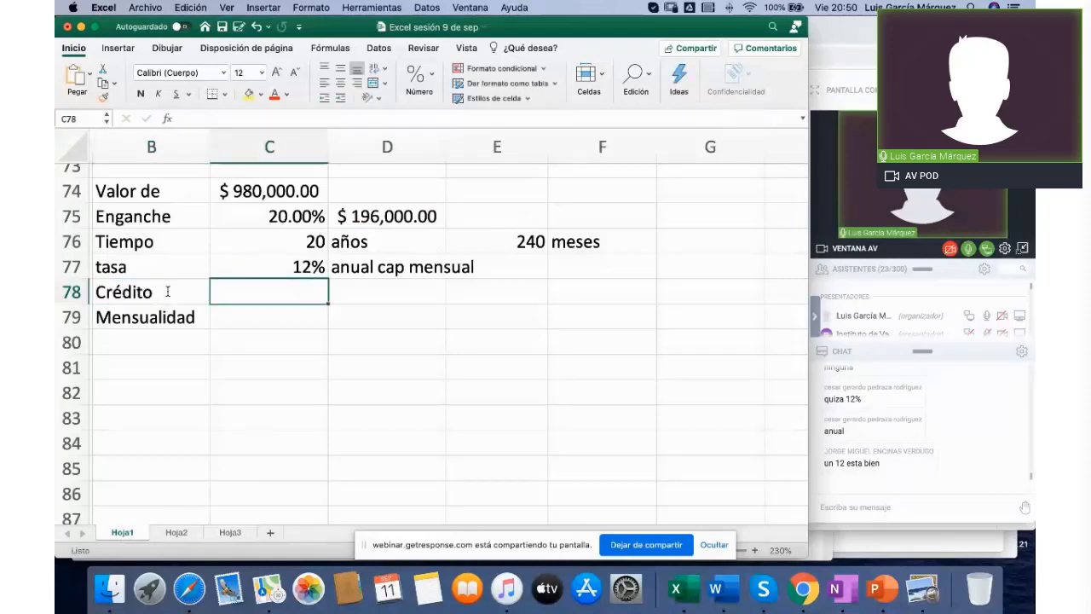
# Step: Calculate the credit amount in C78 with the formula =C74-D75 and recheck the references it uses
pyautogui.write('=')
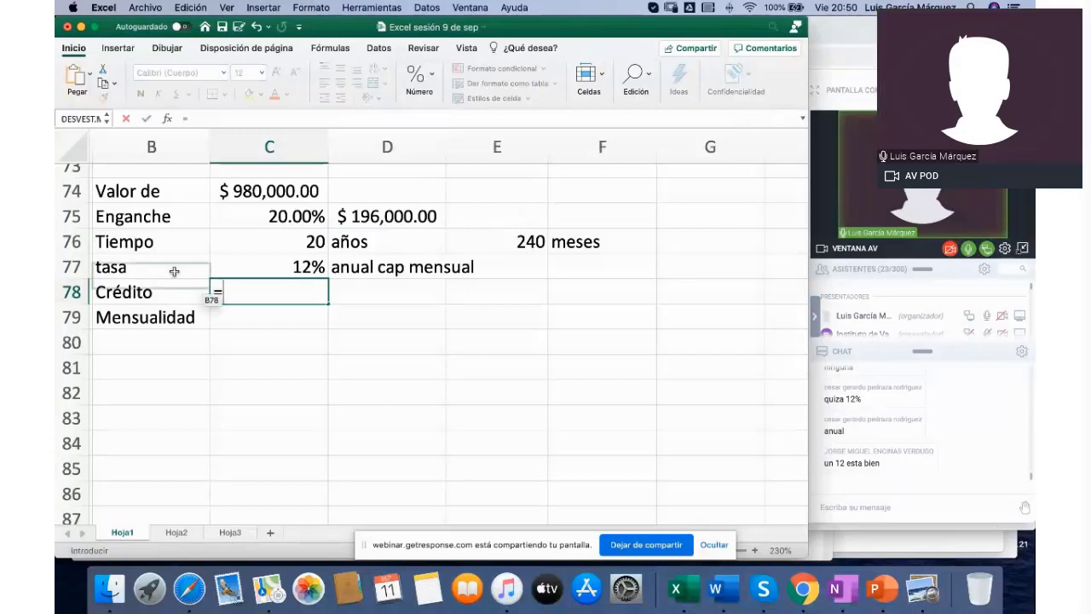
pyautogui.click(271, 189)
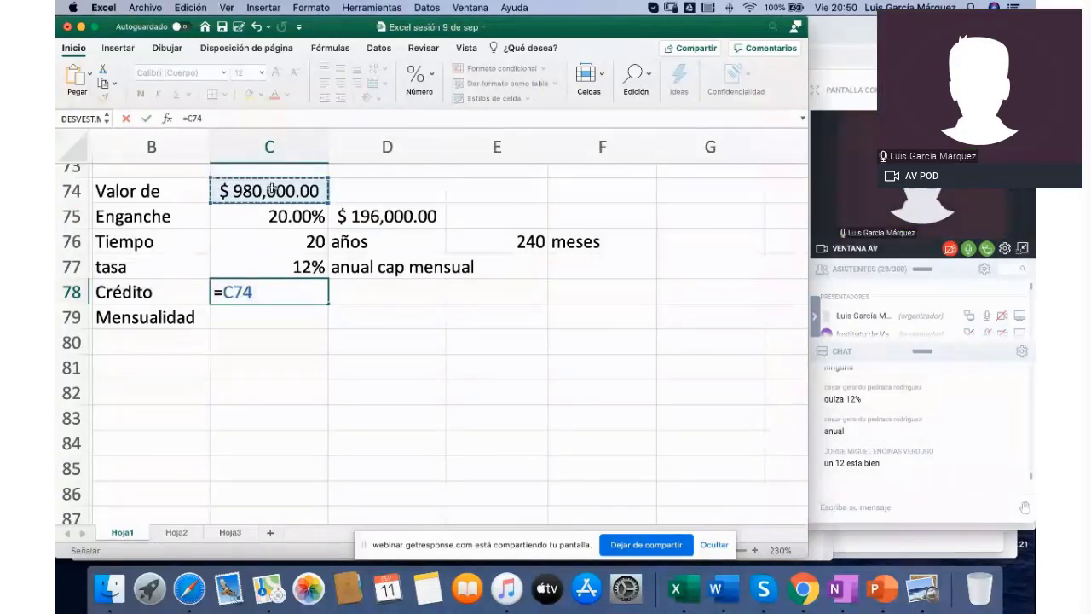
pyautogui.write('-')
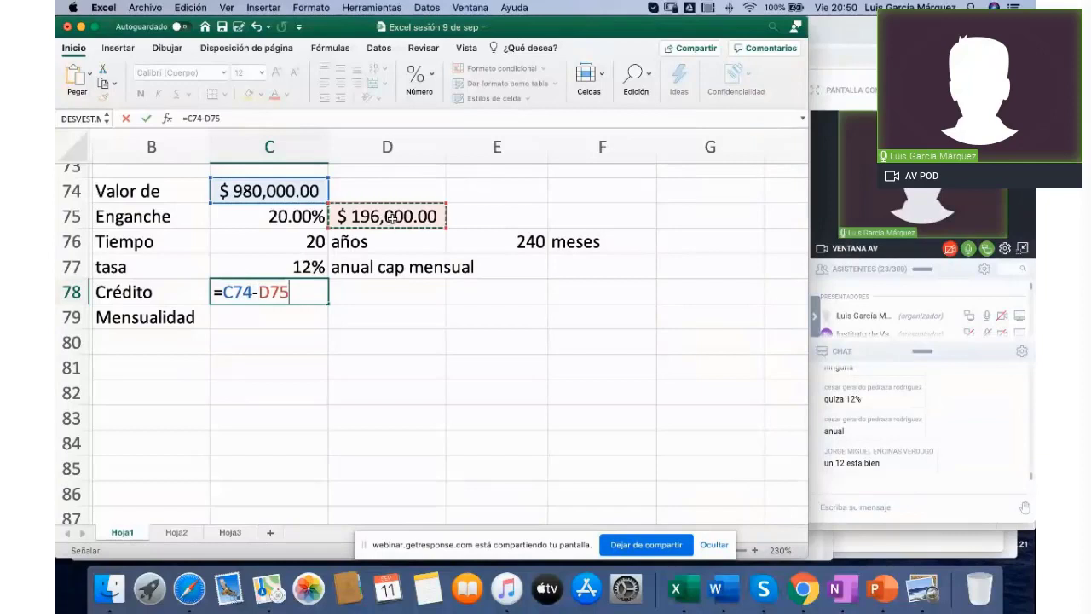
pyautogui.press('Return')
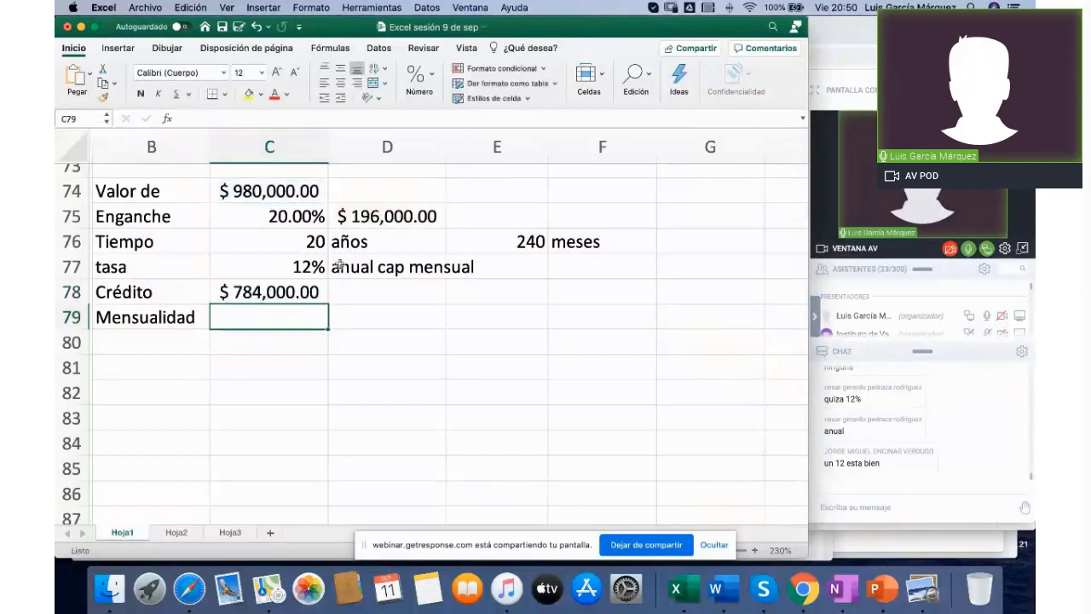
pyautogui.doubleClick(311, 291)
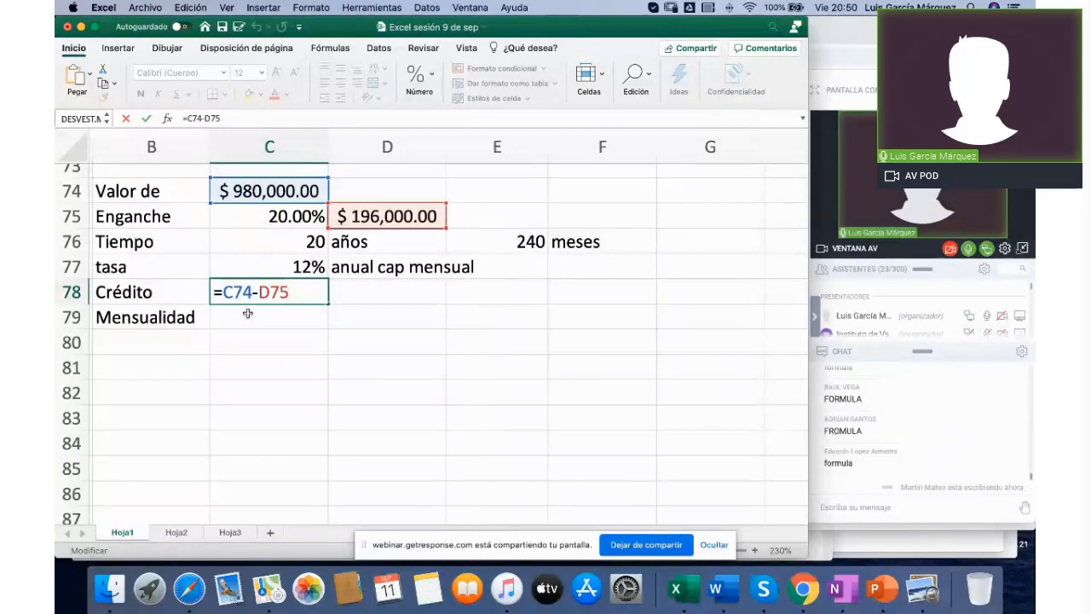
pyautogui.press('Return')
pyautogui.press('Return')
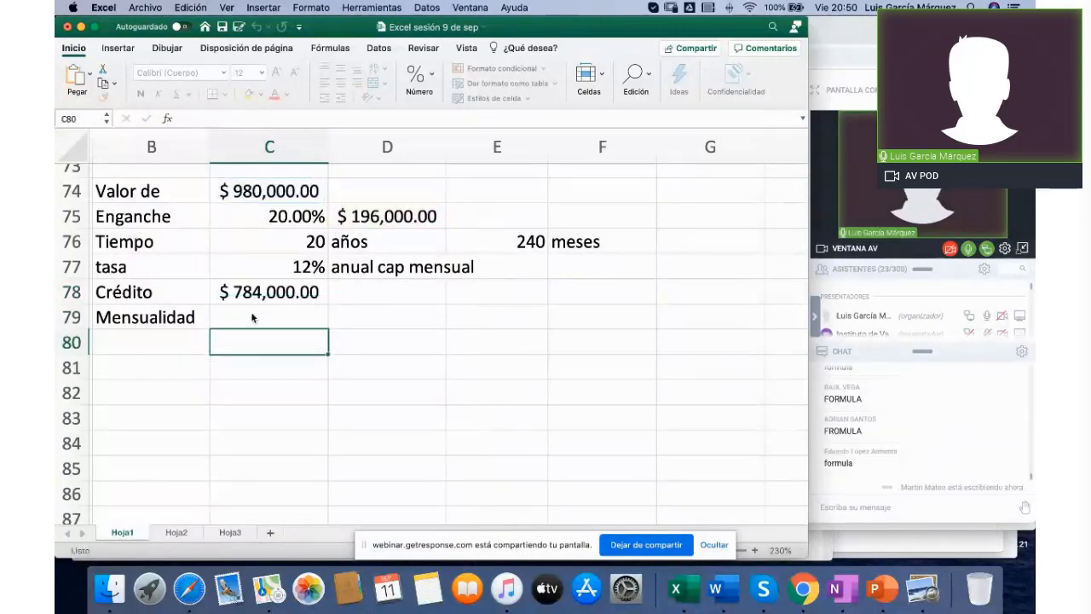
# Step: Select C79 for the monthly payment and review the handwritten payment formula for R in rows 40 to 42
pyautogui.click(264, 315)
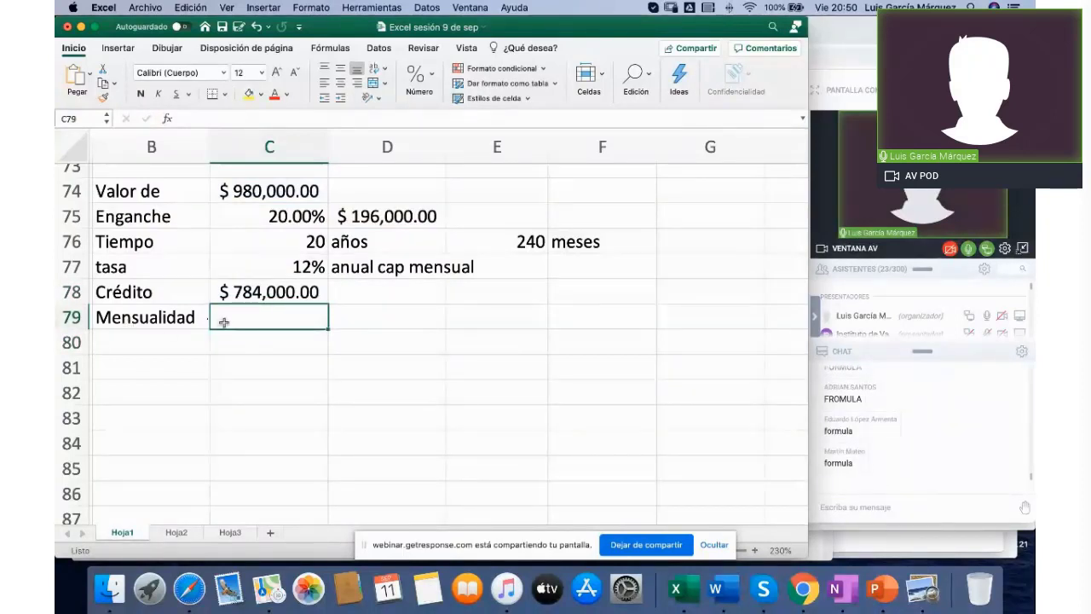
pyautogui.scroll(3, 449, 286)
pyautogui.scroll(10, 449, 286)
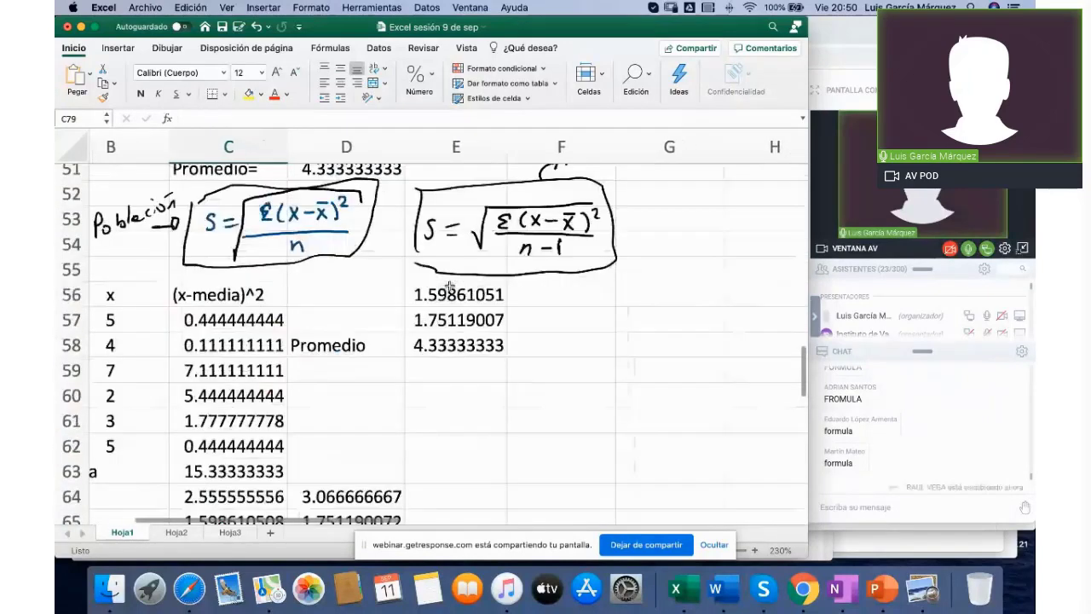
pyautogui.scroll(5, 449, 285)
pyautogui.scroll(2, 449, 285)
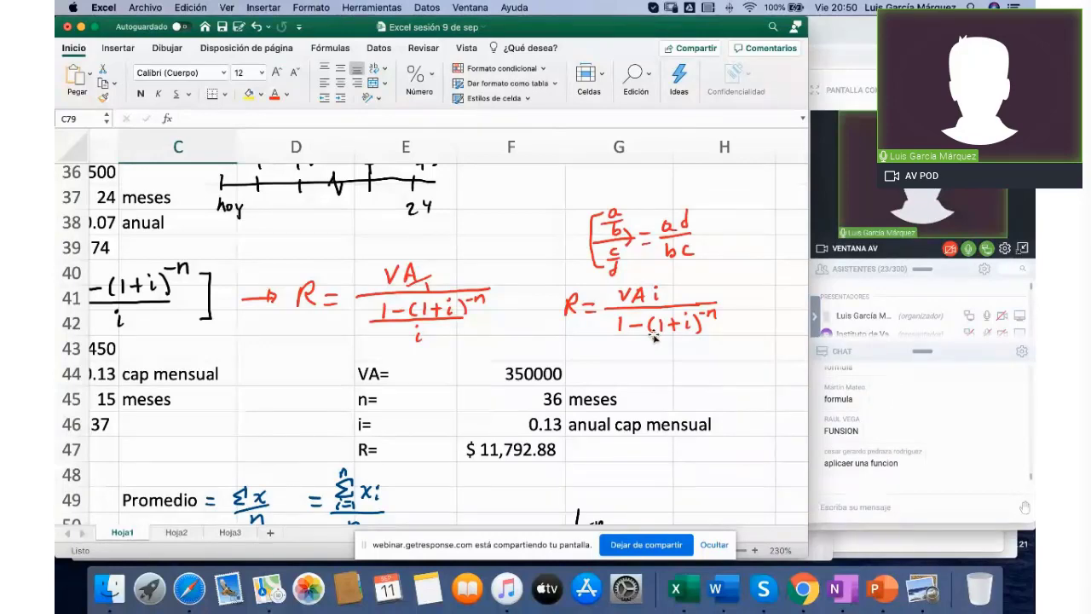
pyautogui.scroll(-15, 652, 337)
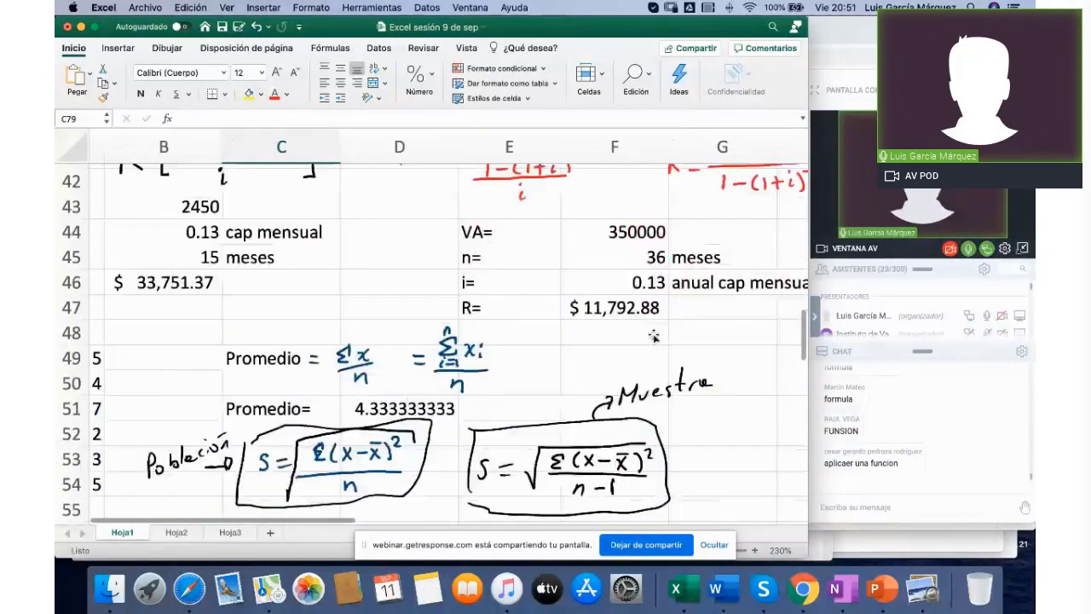
pyautogui.scroll(-2, 653, 335)
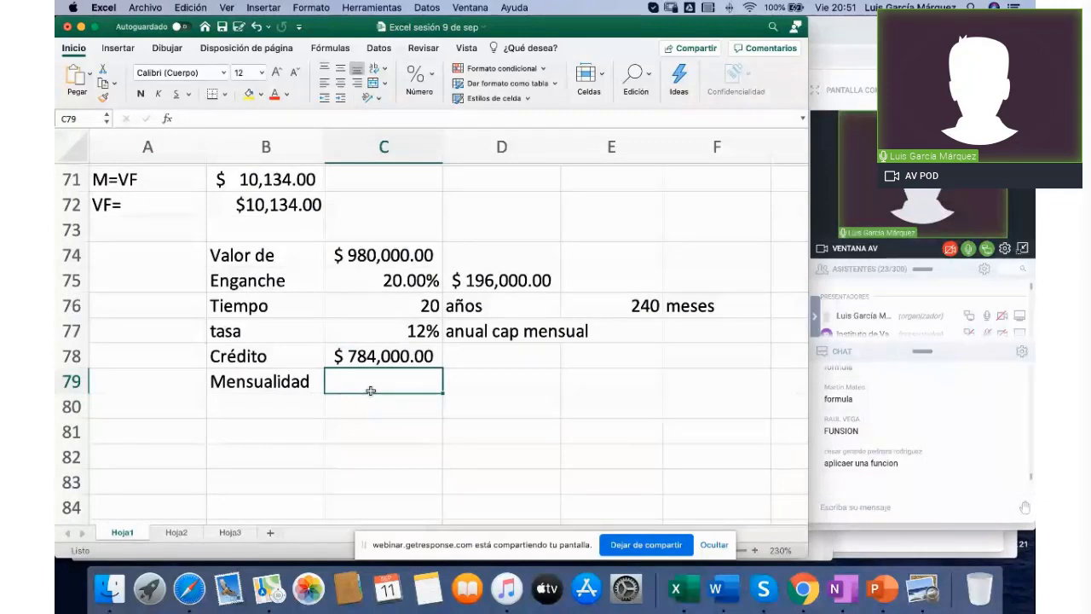
# Step: Start a PAGO function in C79 and set its rate argument to the monthly rate C77/12
pyautogui.write('=')
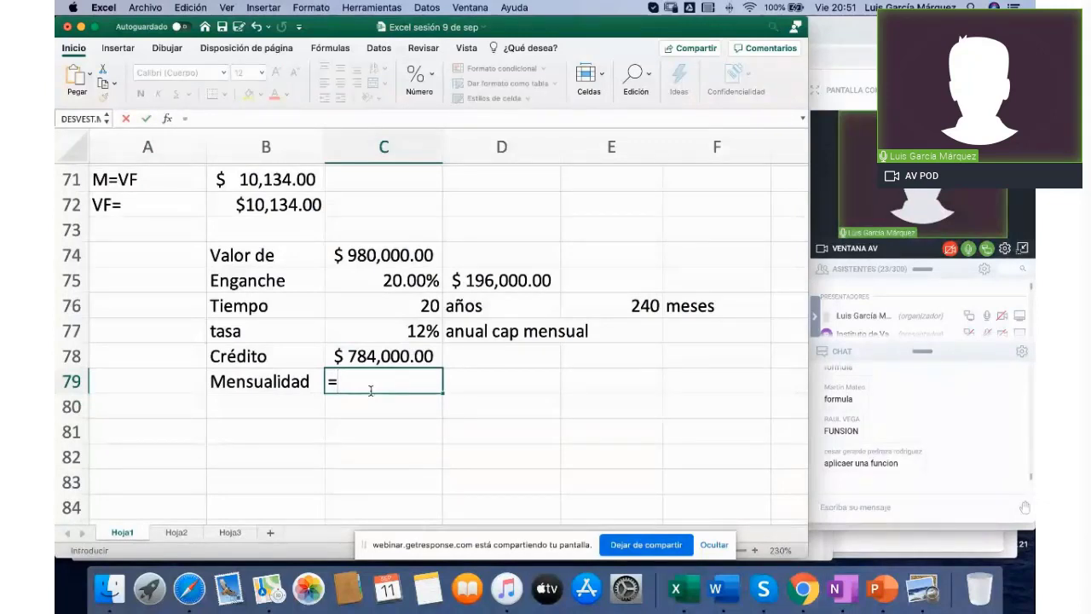
pyautogui.write('p')
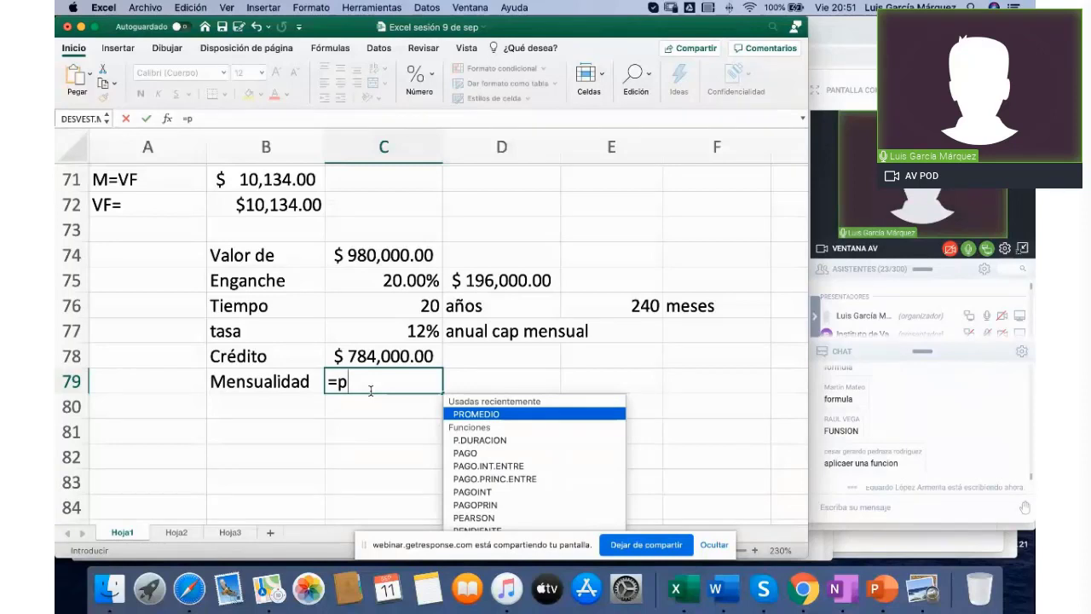
pyautogui.doubleClick(503, 456)
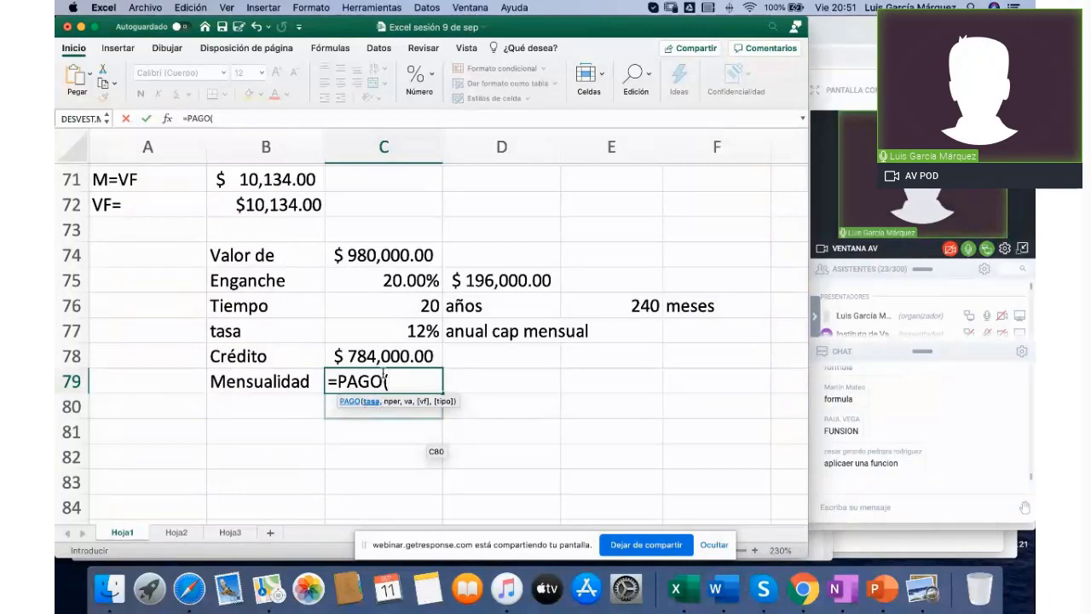
pyautogui.click(374, 332)
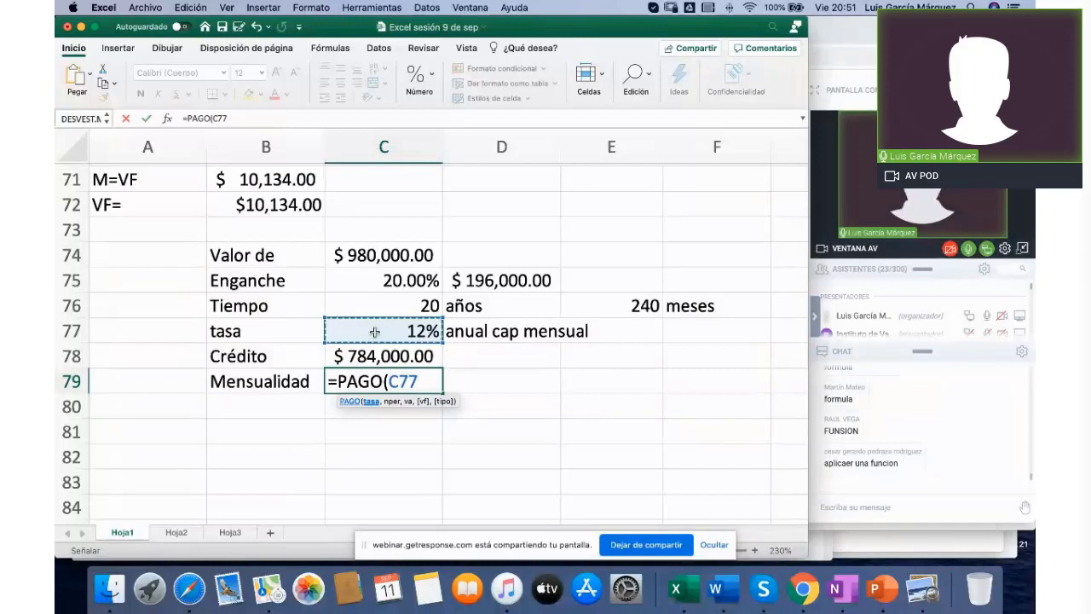
pyautogui.write('/12')
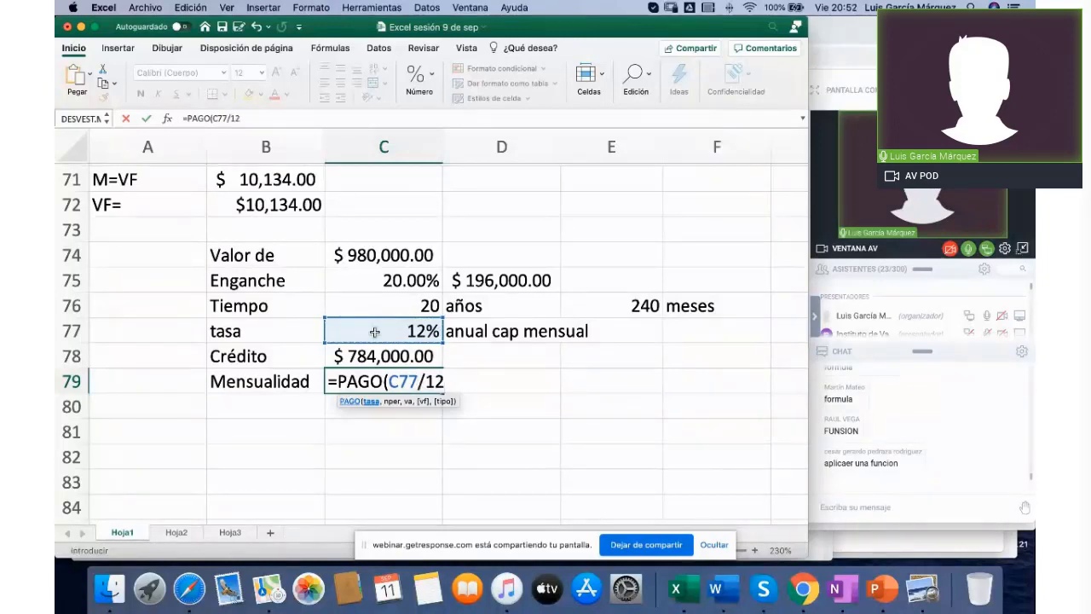
pyautogui.write(',')
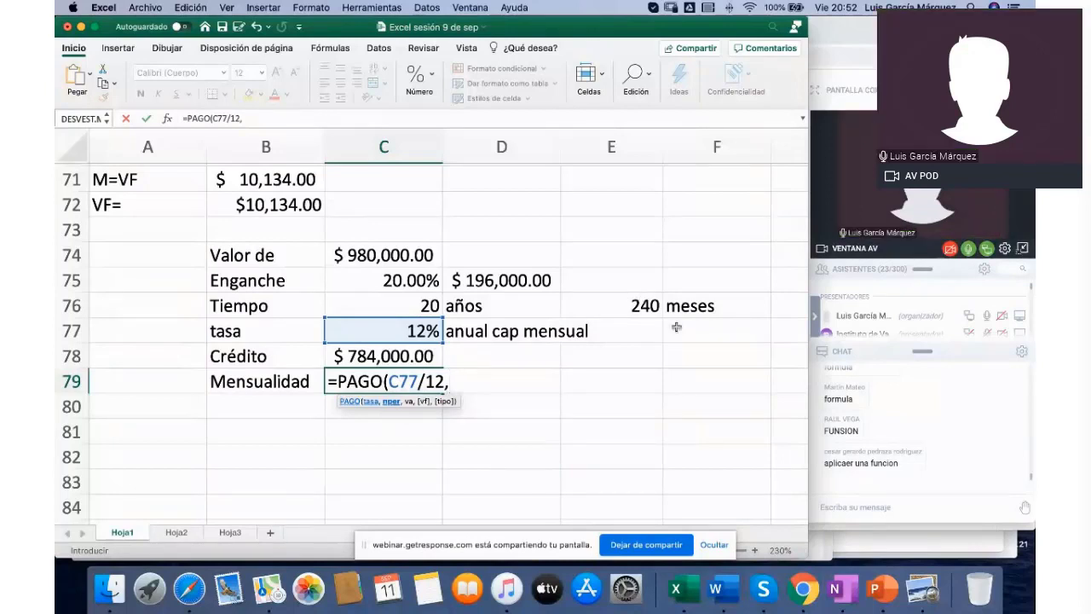
# Step: Complete the PAGO arguments with E76 periods, present value C78, an empty future value and type 0 for end of period
pyautogui.click(613, 307)
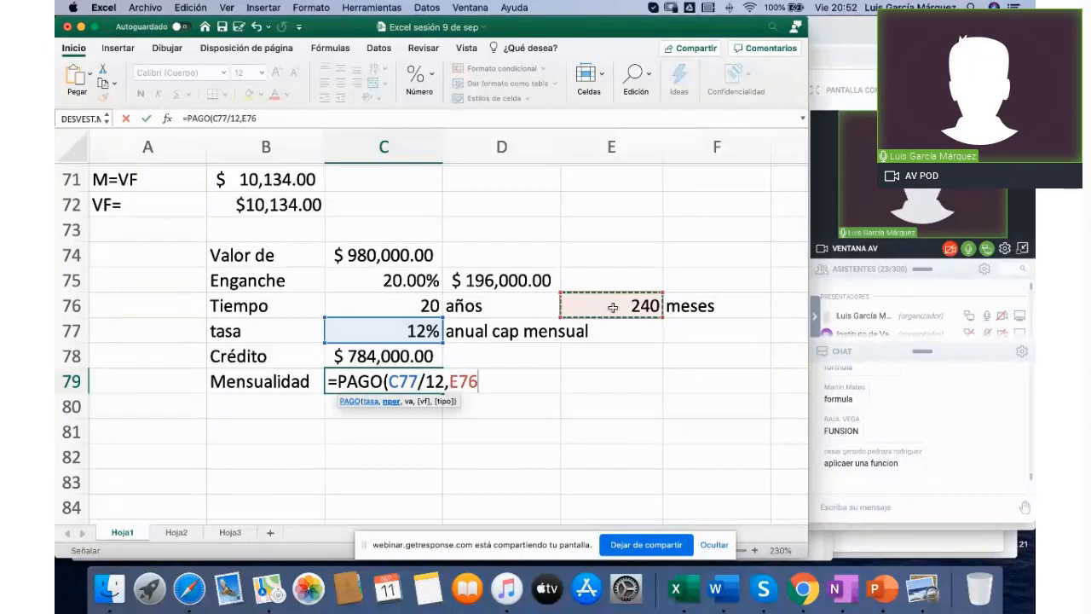
pyautogui.write(',')
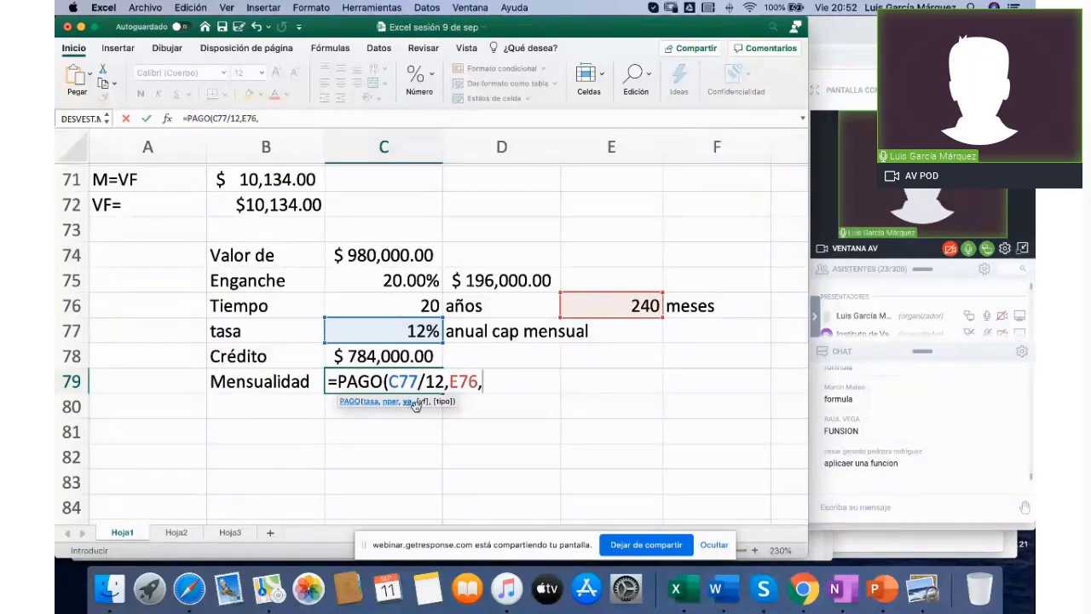
pyautogui.click(372, 356)
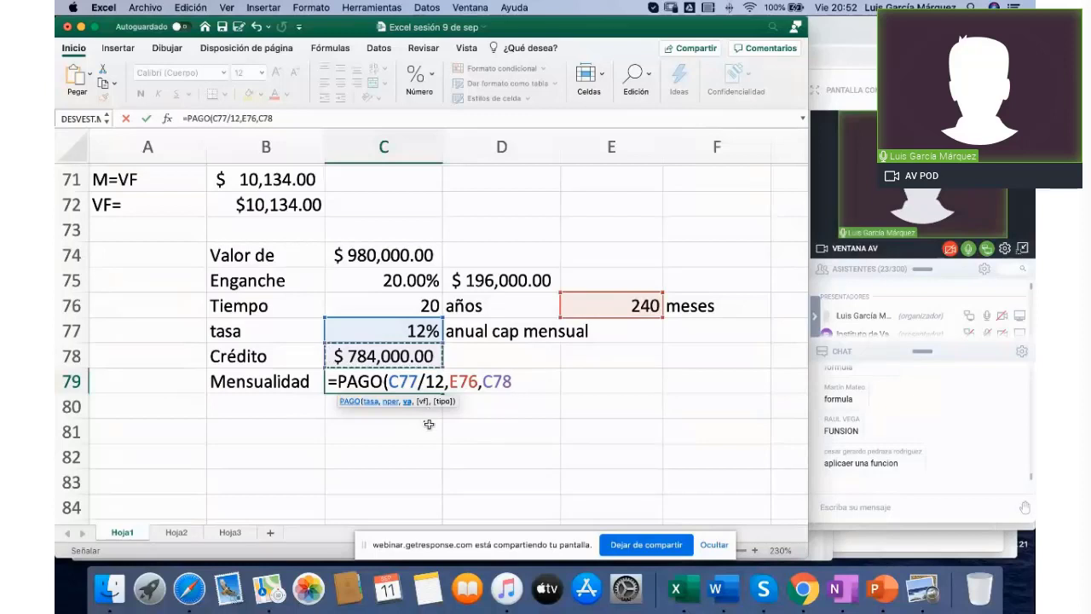
pyautogui.write(',,')
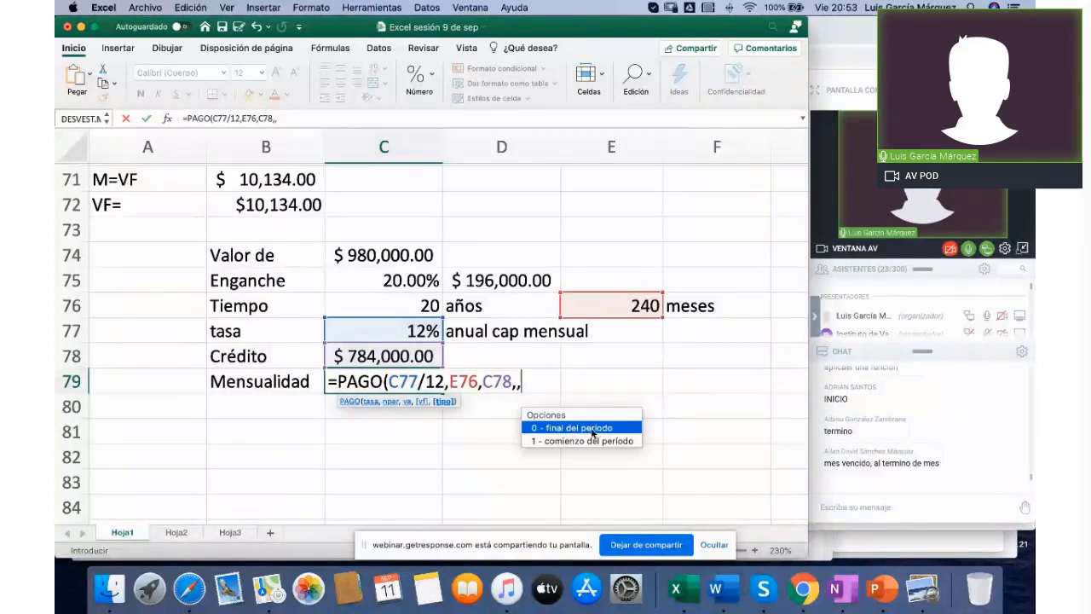
pyautogui.doubleClick(564, 427)
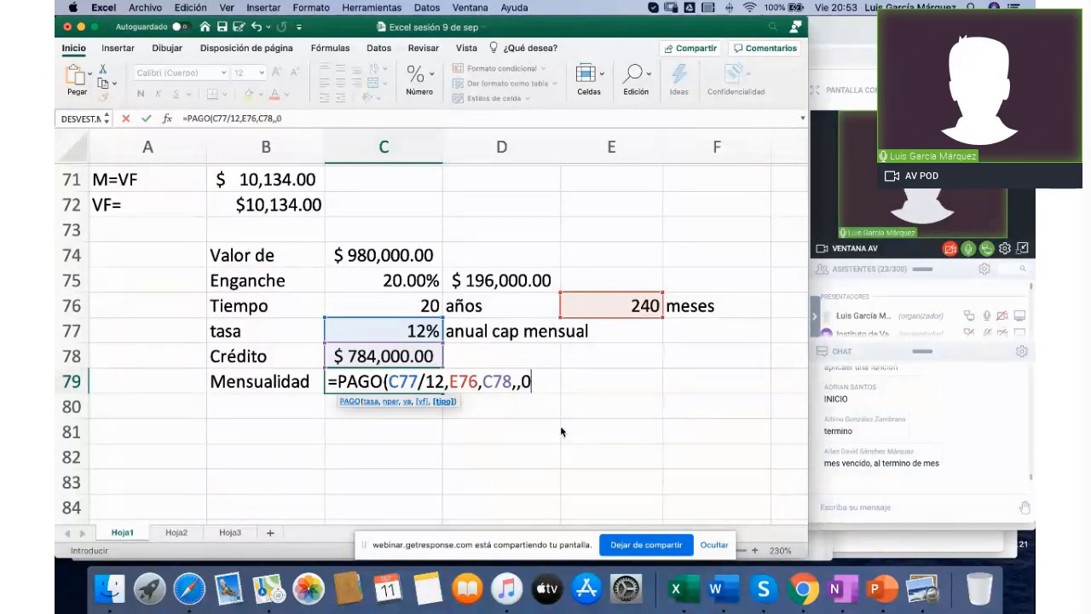
pyautogui.write(')')
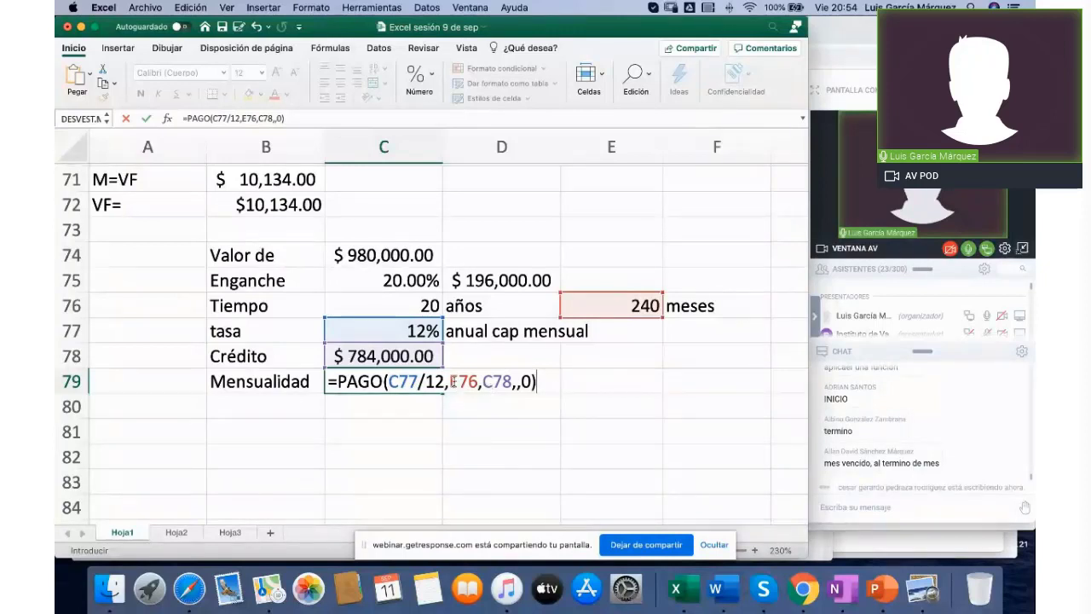
pyautogui.click(453, 382)
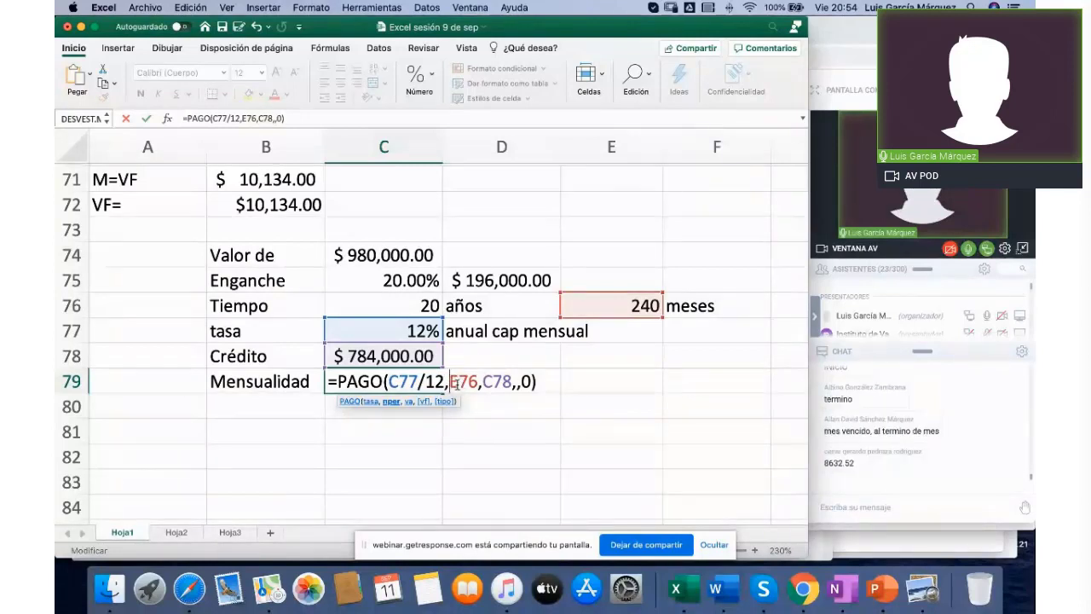
pyautogui.write('-')
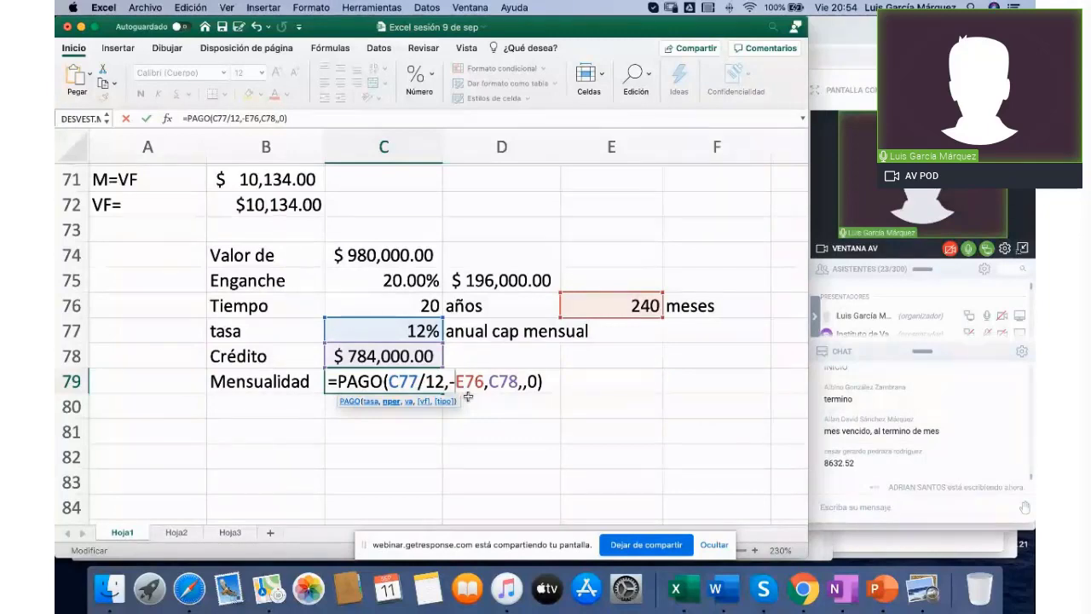
pyautogui.press('BackSpace')
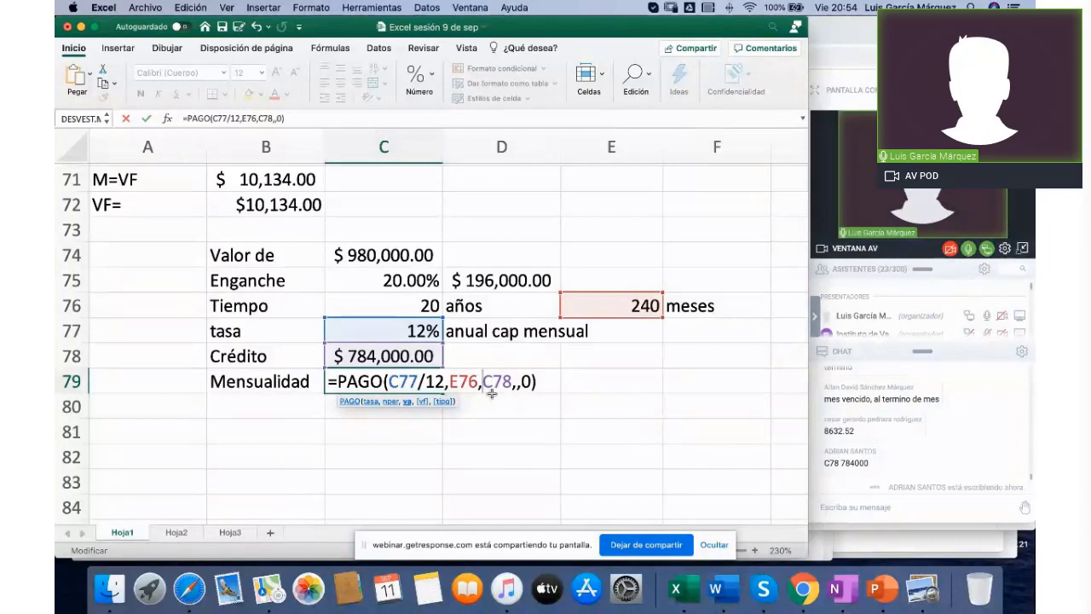
# Step: Make the present value negative so the formula in C79 reads =PAGO(C77/12,E76,-C78,,0), and enter it
pyautogui.write('-')
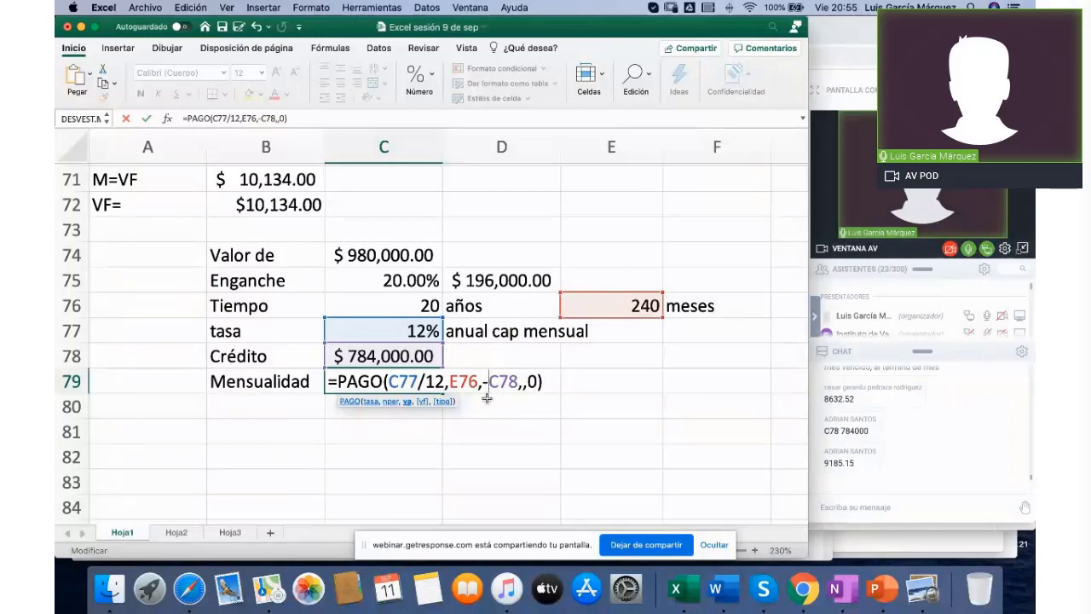
pyautogui.click(546, 388)
pyautogui.press('Return')
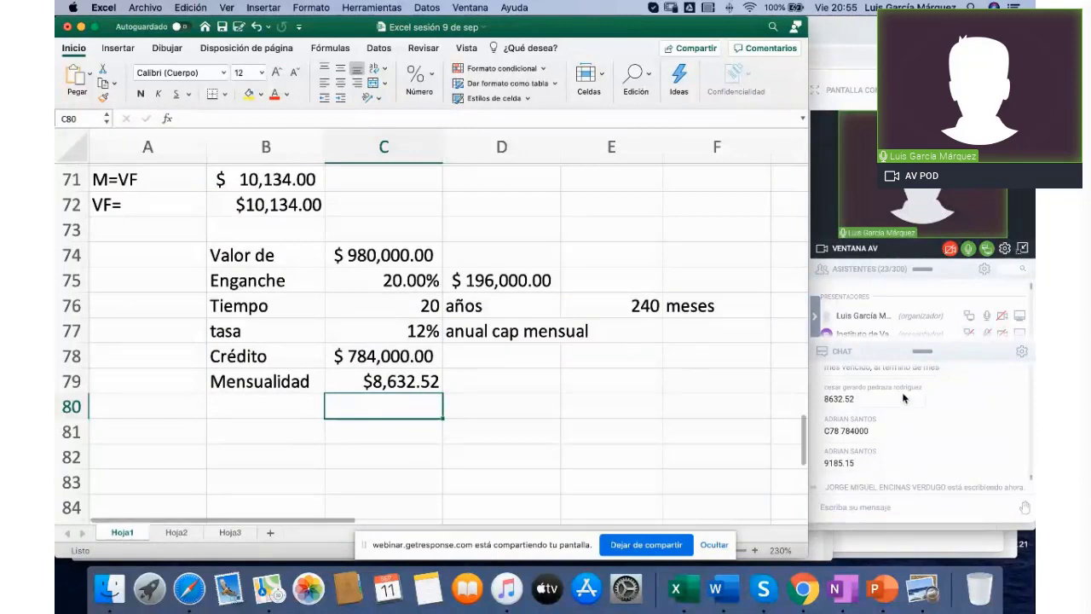
pyautogui.scroll(1, 899, 408)
pyautogui.scroll(-1, 899, 408)
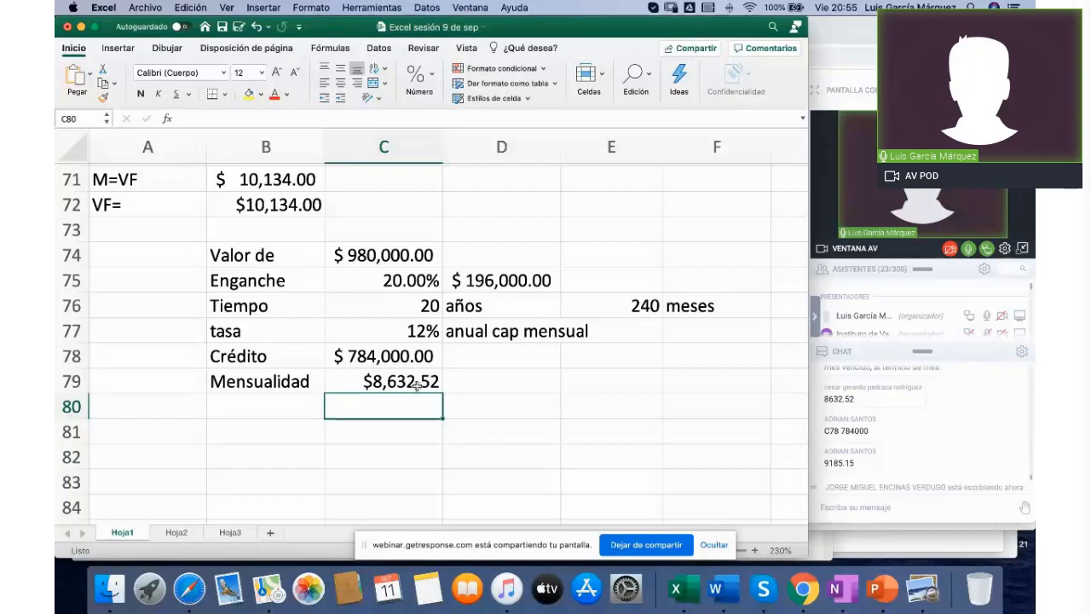
# Step: Reopen the monthly payment formula in C79 and review the cells it references
pyautogui.doubleClick(416, 381)
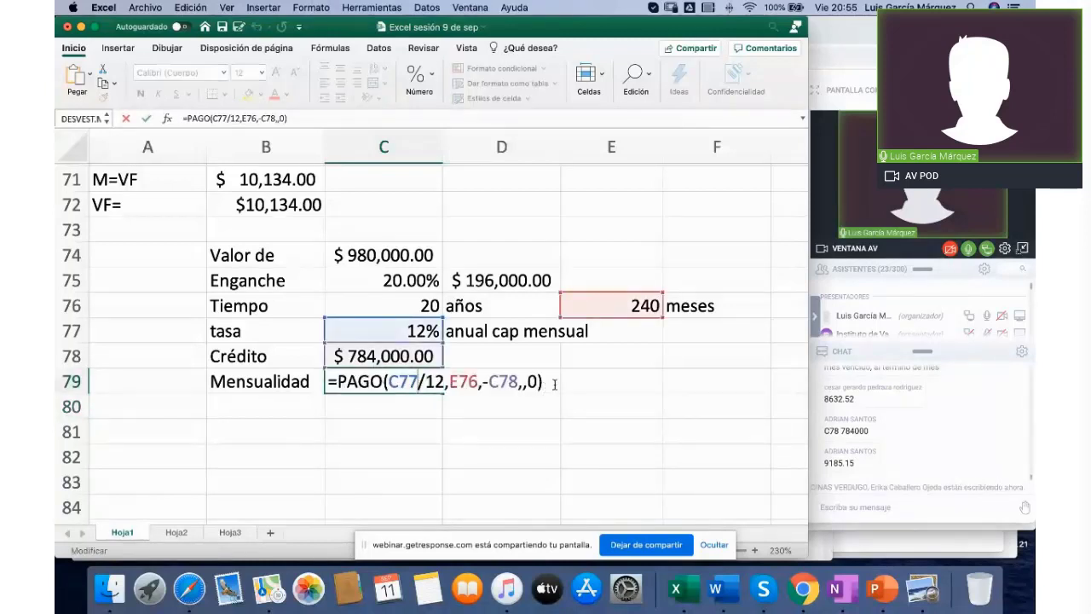
pyautogui.press('Return')
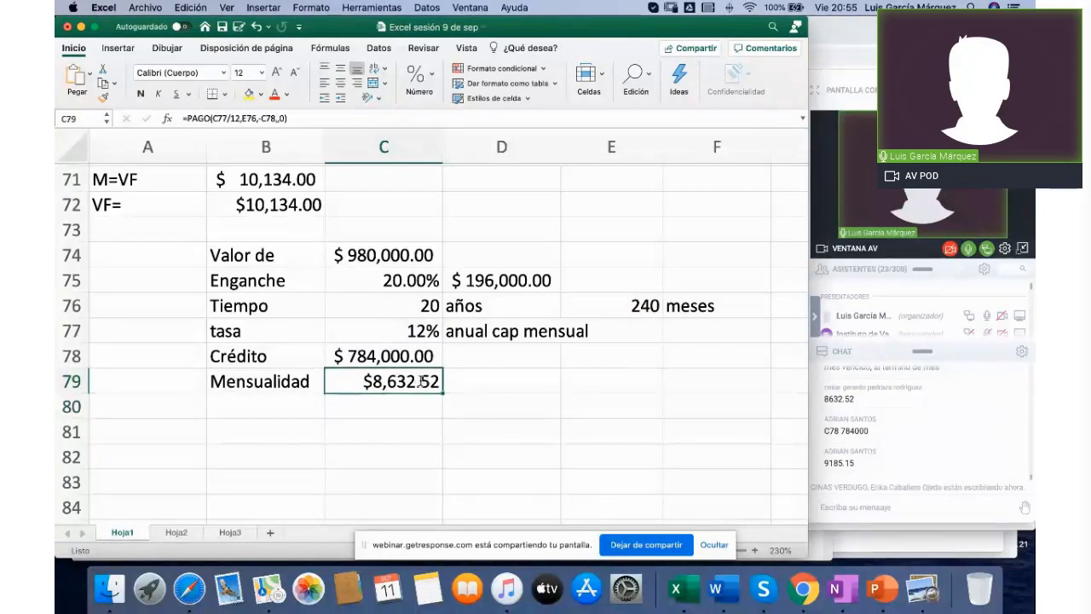
pyautogui.doubleClick(417, 381)
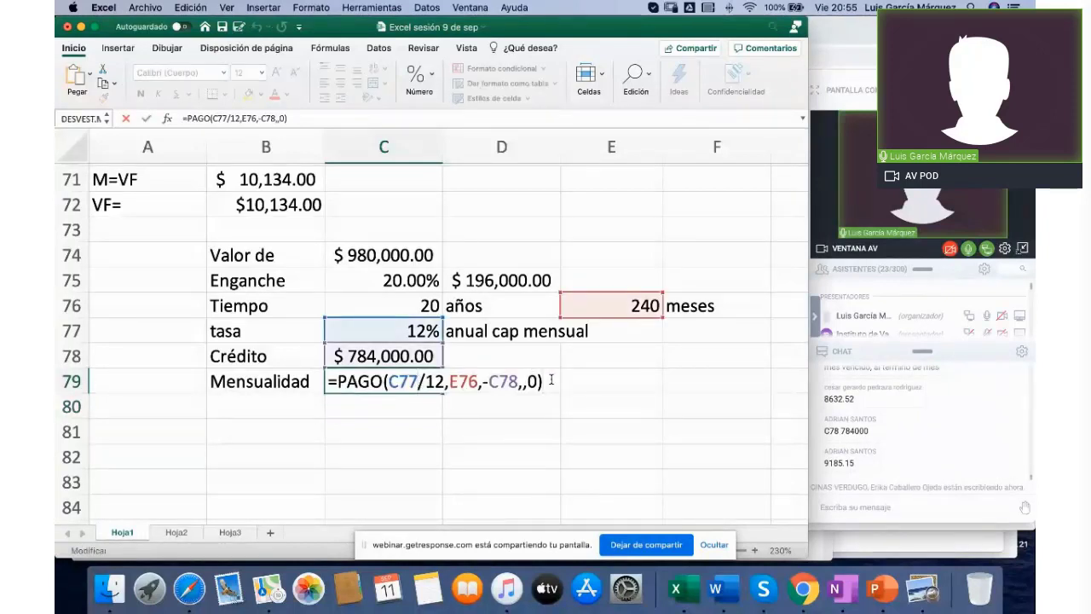